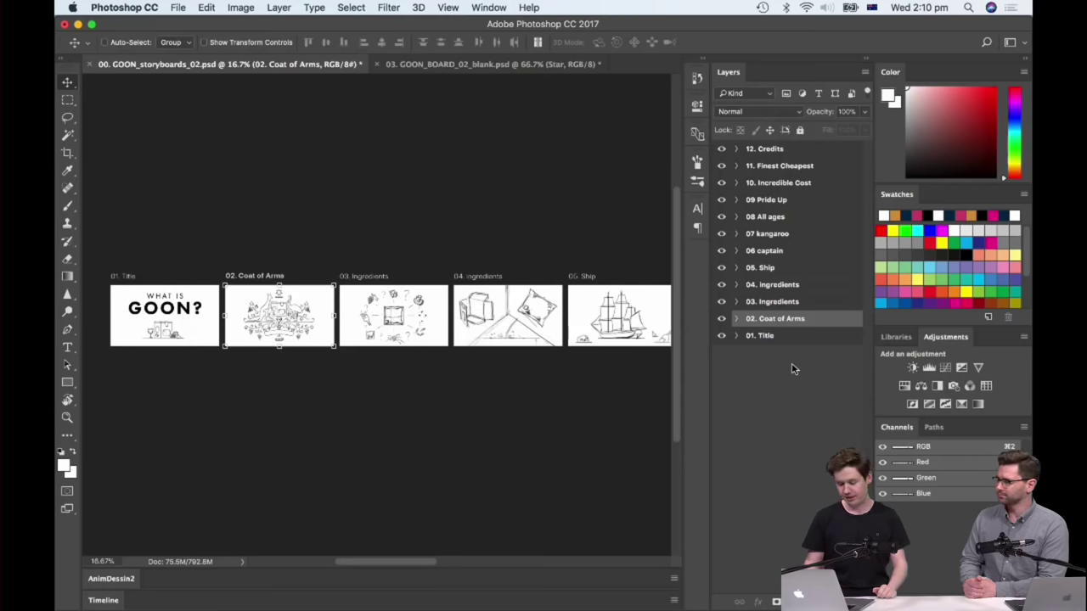
- Look over the first storyboard frames and examine the 02. Coat of Arms sketch at 100% zoom
key("super+plus")
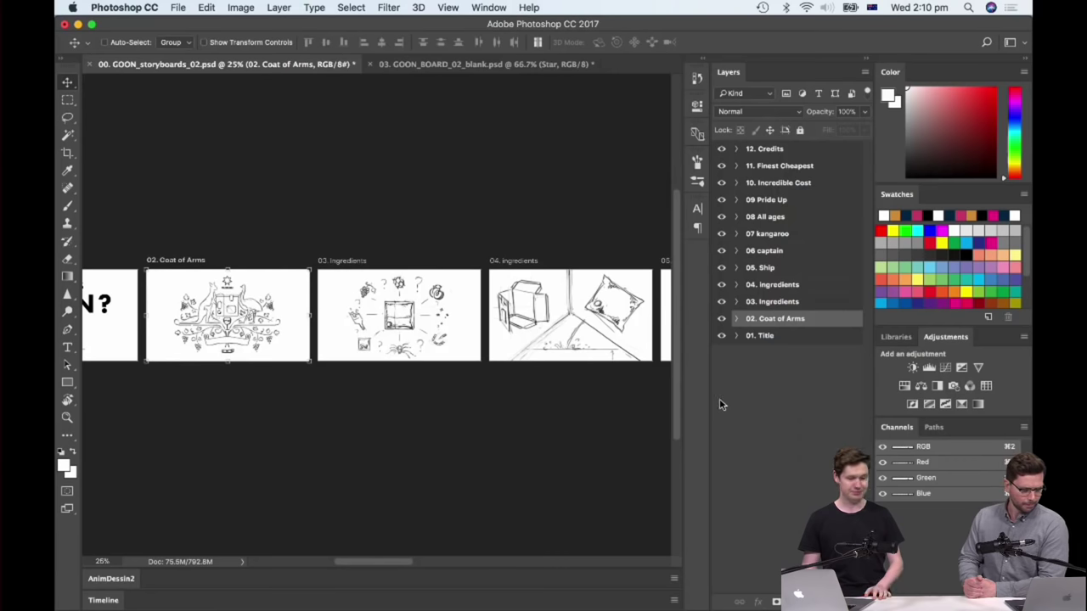
key("super+minus")
key("super+minus")
key("super+equal")
key("super+equal")
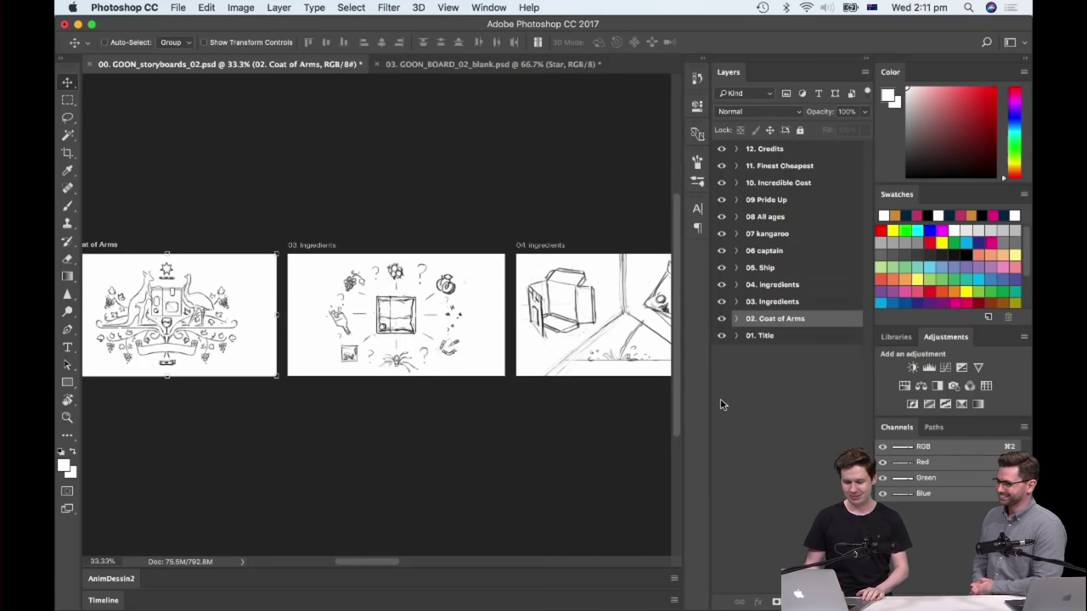
left_click_drag(343, 388, 524, 388)
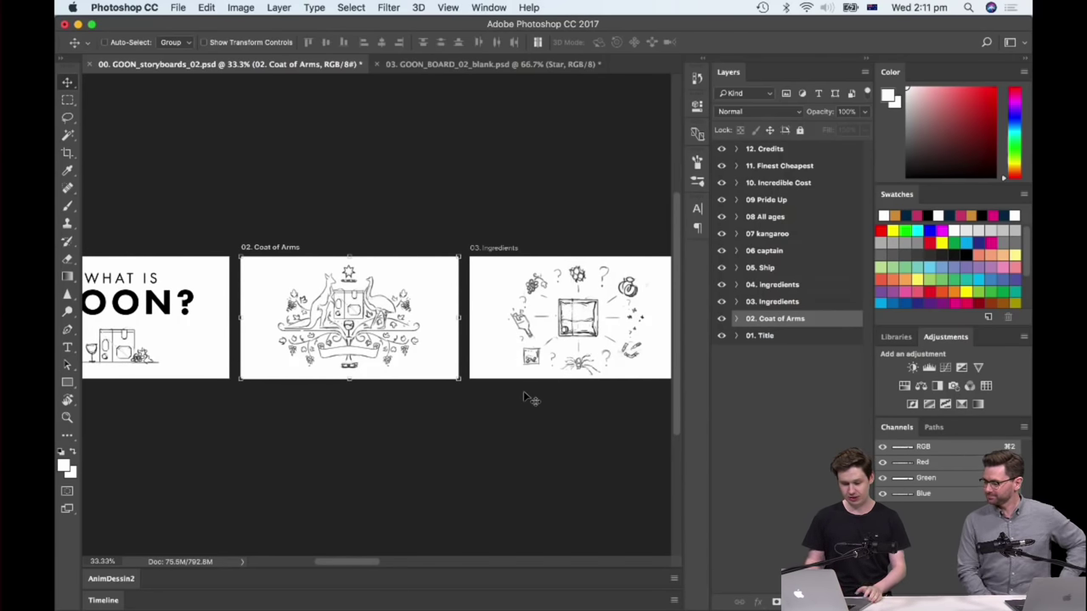
left_click_drag(522, 392, 466, 413)
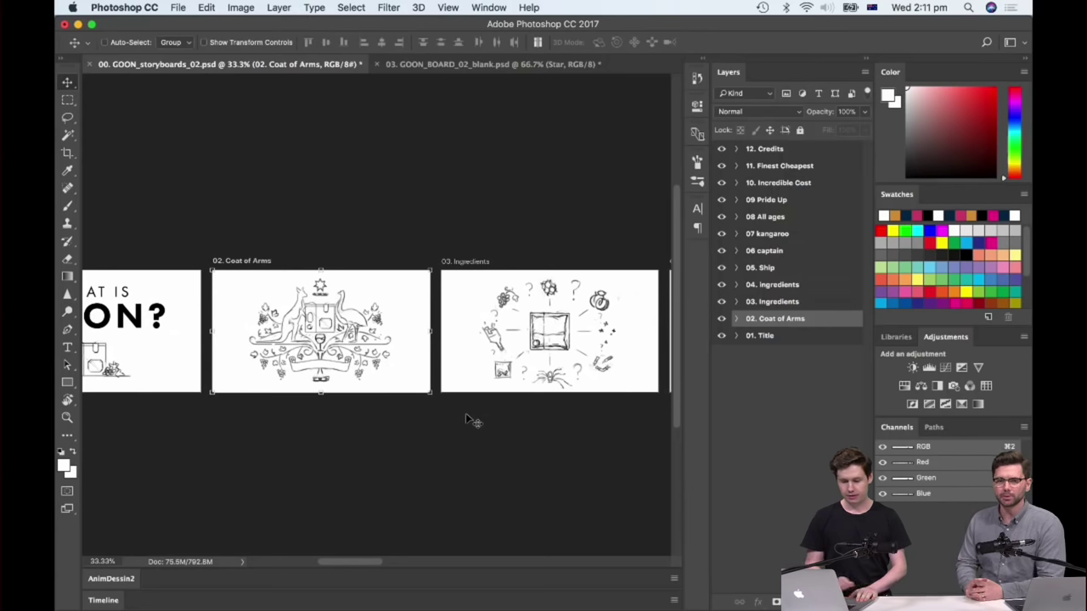
scroll(473, 420, "up", 3)
scroll(472, 420, "left", 3)
scroll(598, 399, "right", 2)
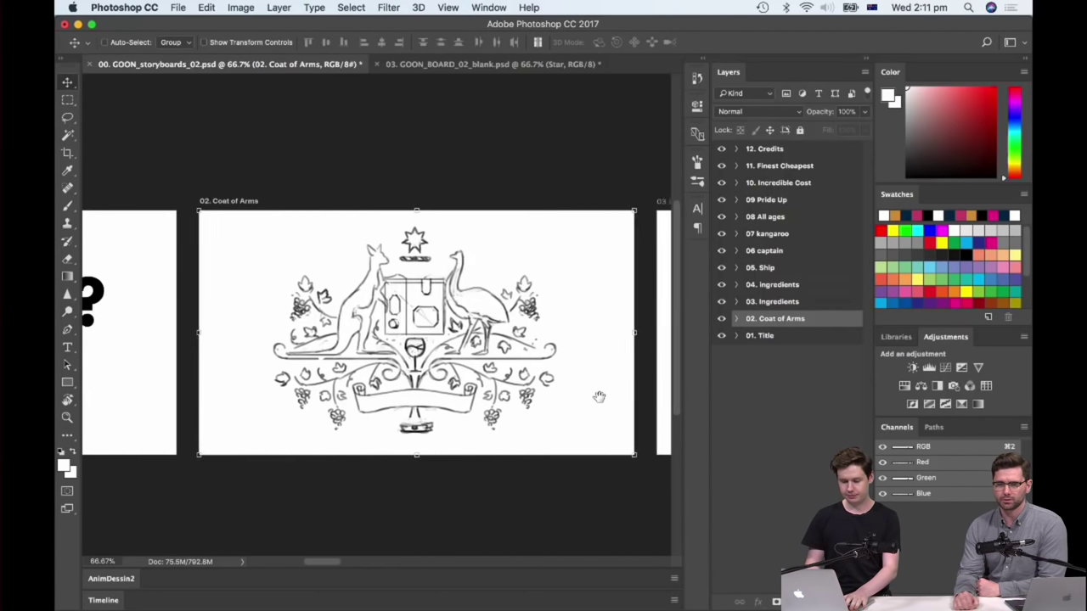
scroll(601, 404, "up", 2)
scroll(578, 405, "right", 1)
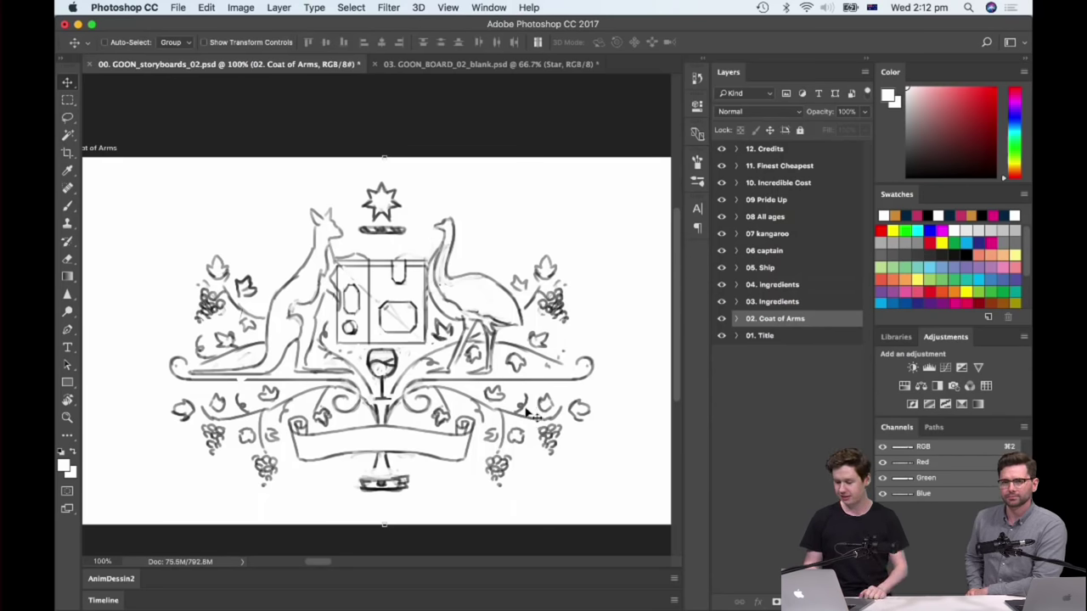
- Look through the neighbouring ingredients storyboard frames and return to the 02. Coat of Arms frame at 66.7% zoom
key("super+minus")
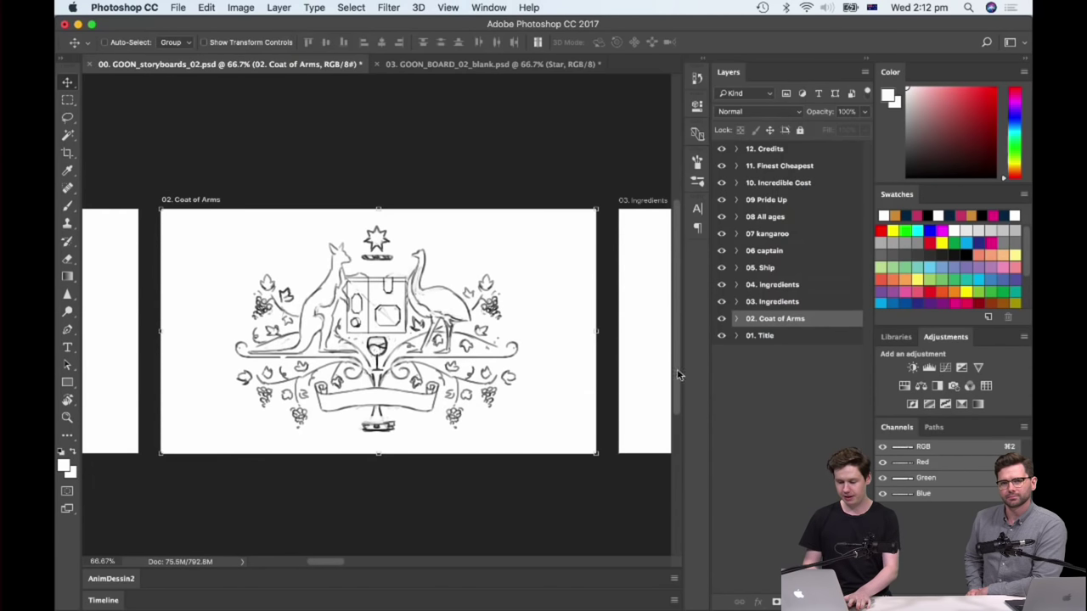
scroll(565, 340, "right", 10)
scroll(506, 312, "right", 15)
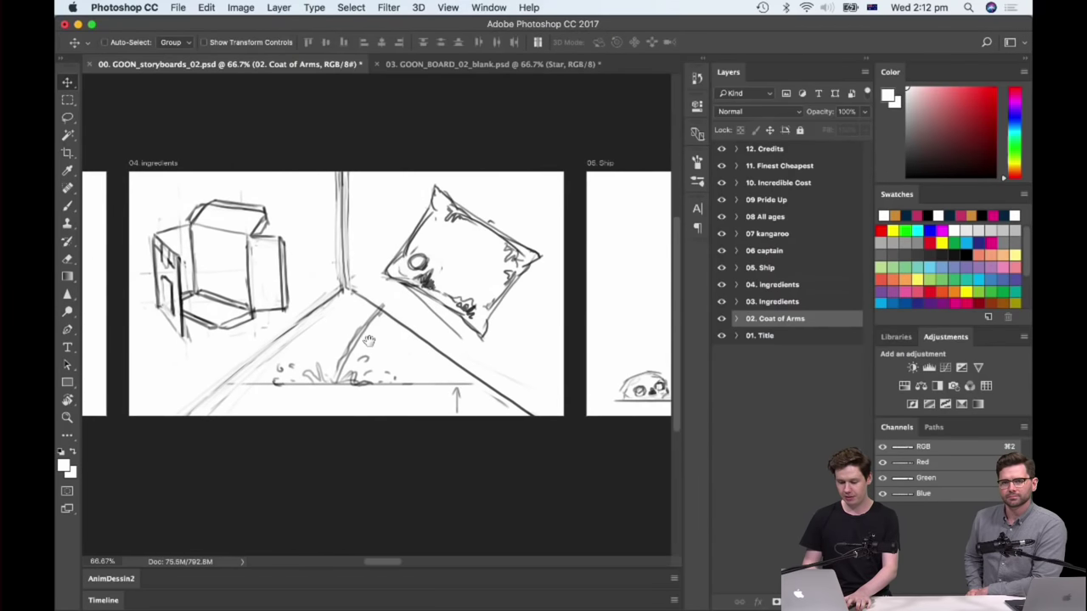
scroll(441, 313, "right", 3)
scroll(509, 357, "left", 15)
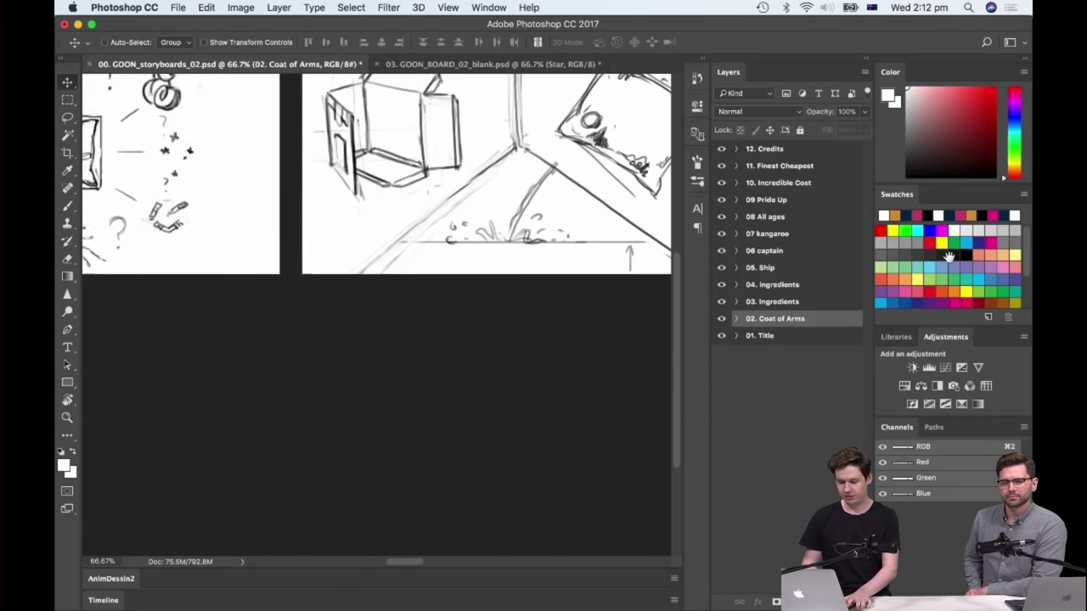
scroll(577, 403, "left", 10)
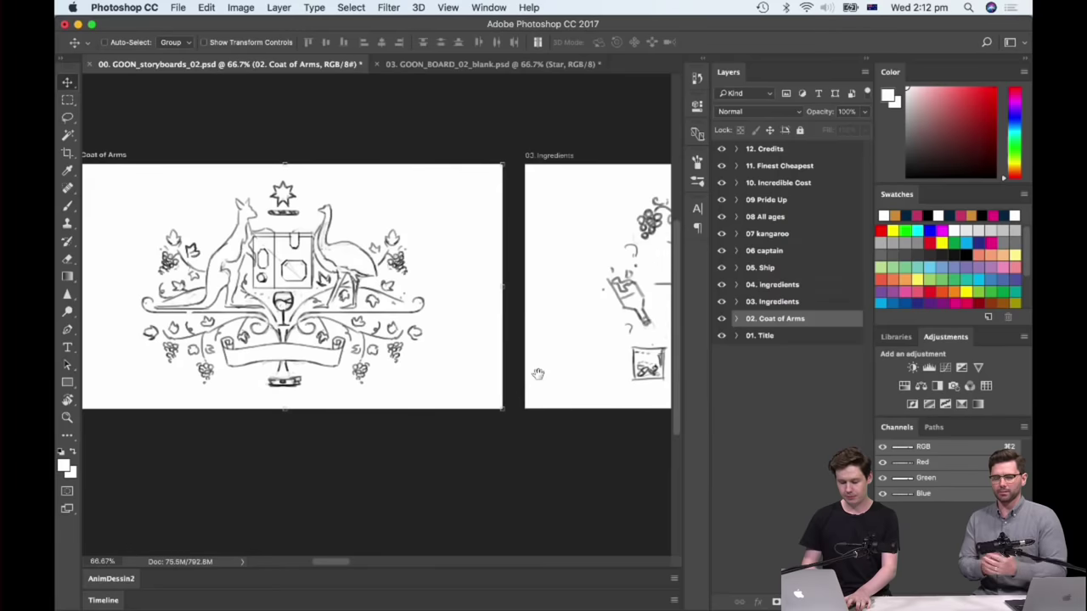
key("super+minus")
key("super+minus")
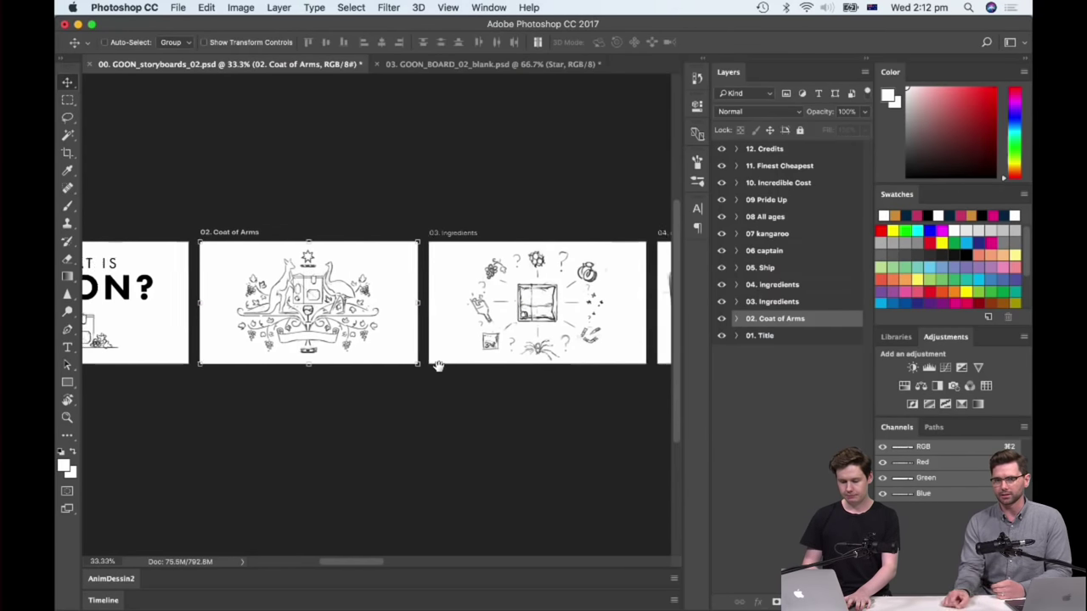
scroll(538, 380, "left", 5)
key("super+plus")
key("super+plus")
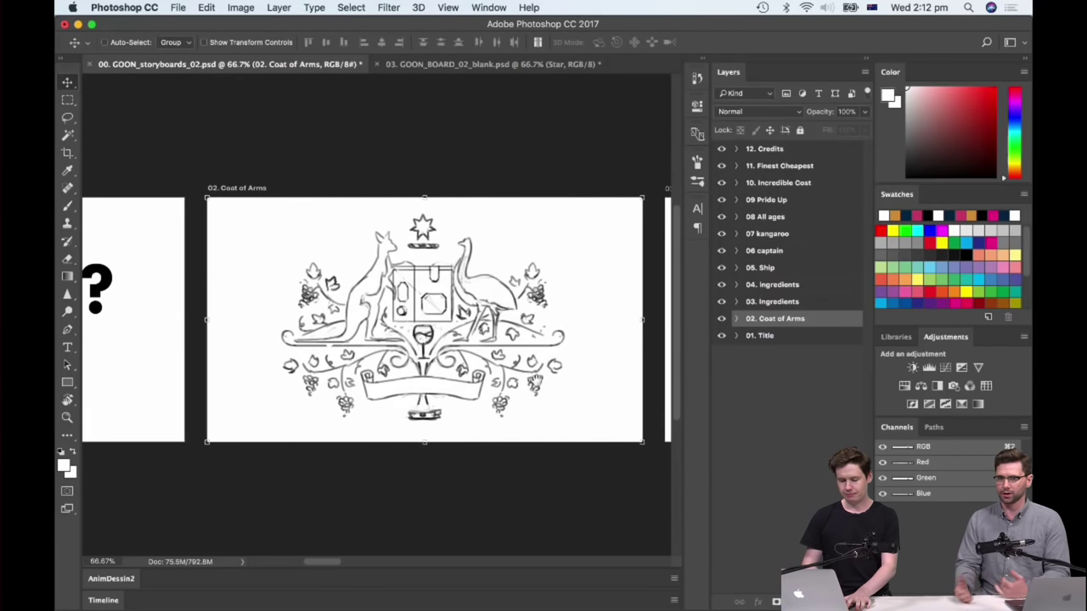
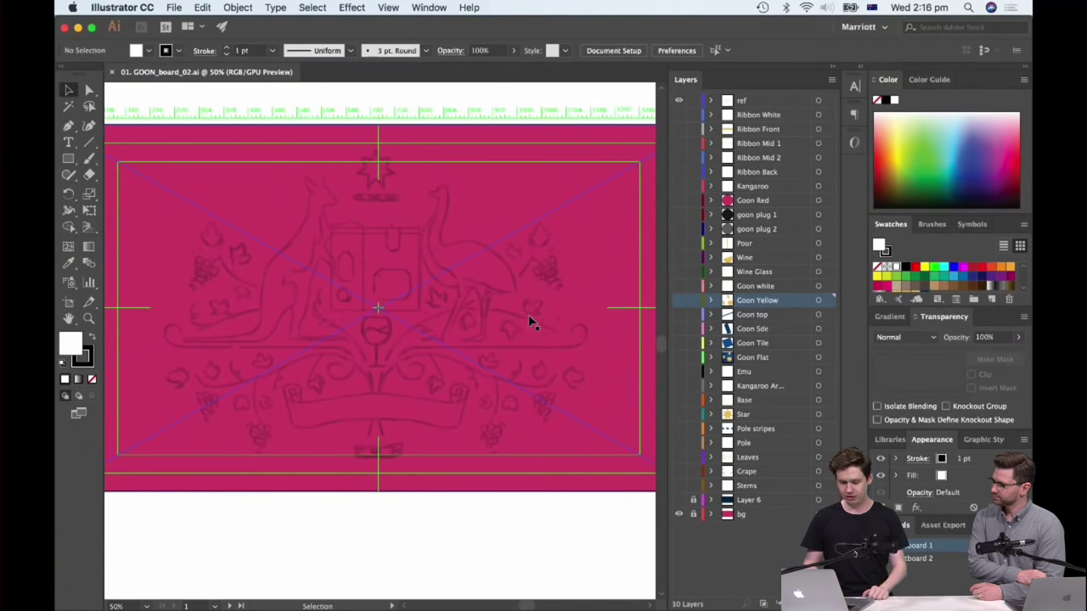
- Show all the coat of arms artwork layers over the reference sketch, from Stems, Grape and Leaves up through Ribbon White
left_click(529, 307)
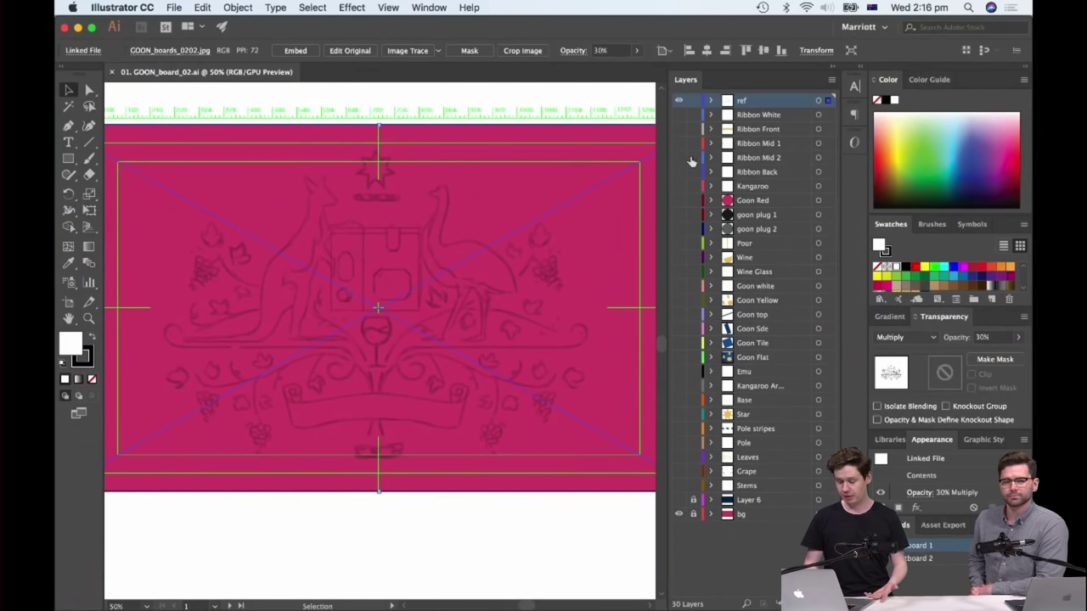
left_click(678, 486)
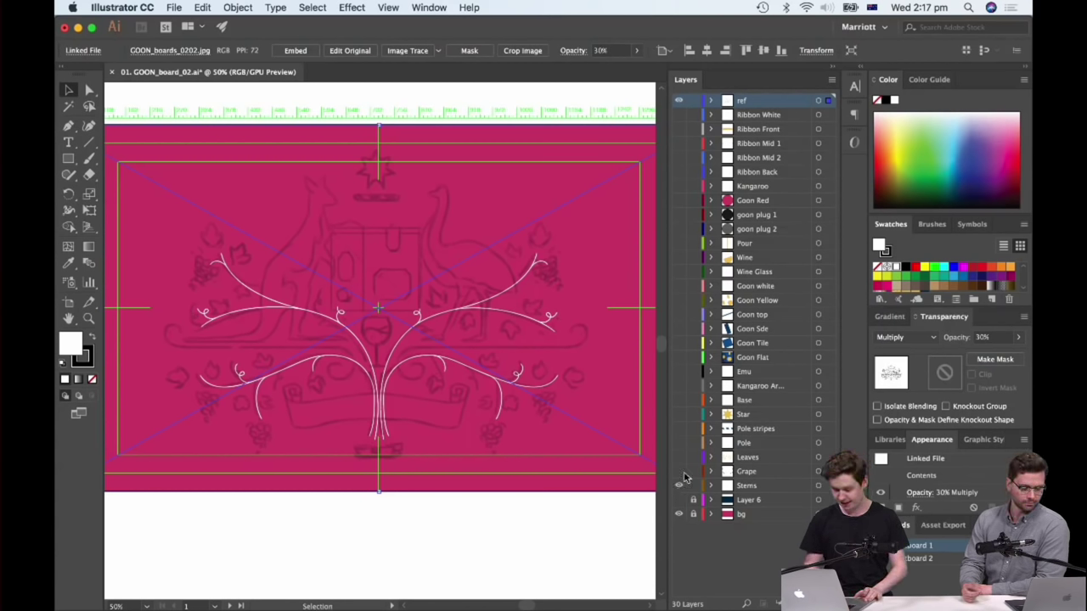
left_click(678, 471)
left_click(679, 457)
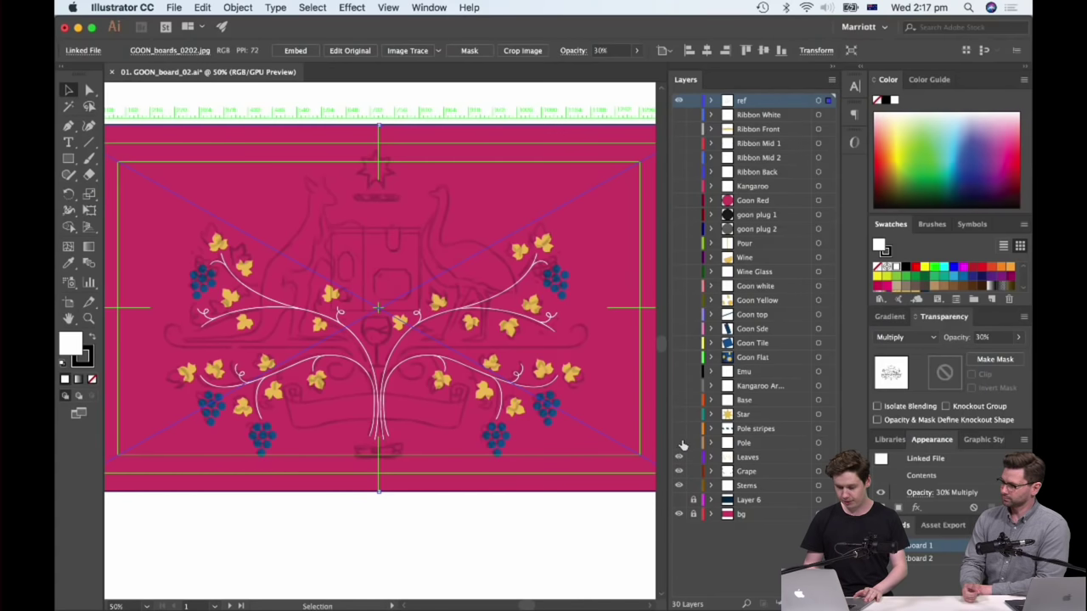
left_click(679, 442)
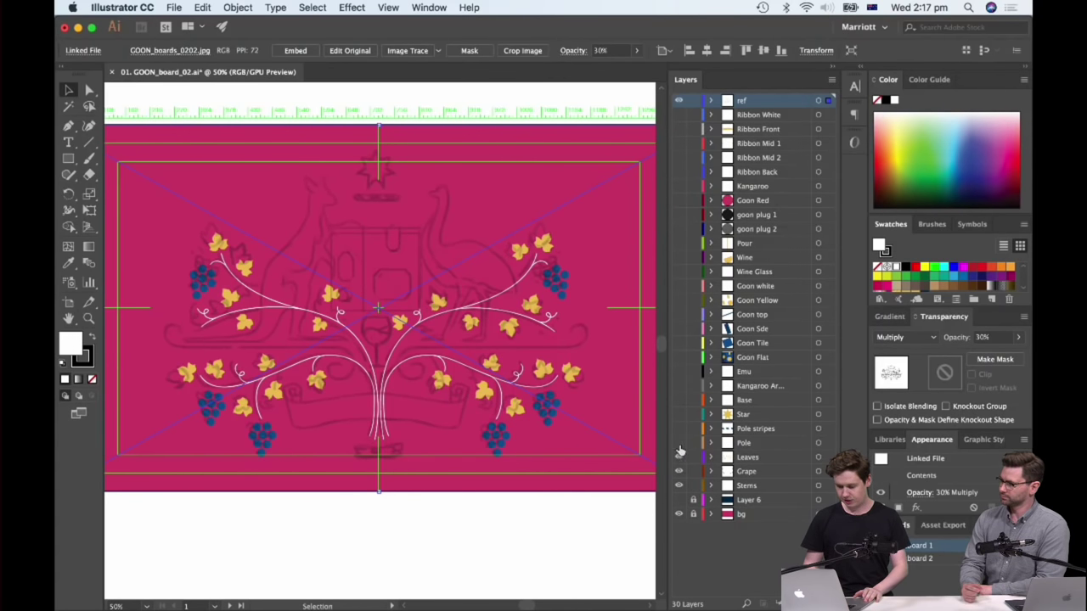
left_click_drag(676, 431, 677, 113)
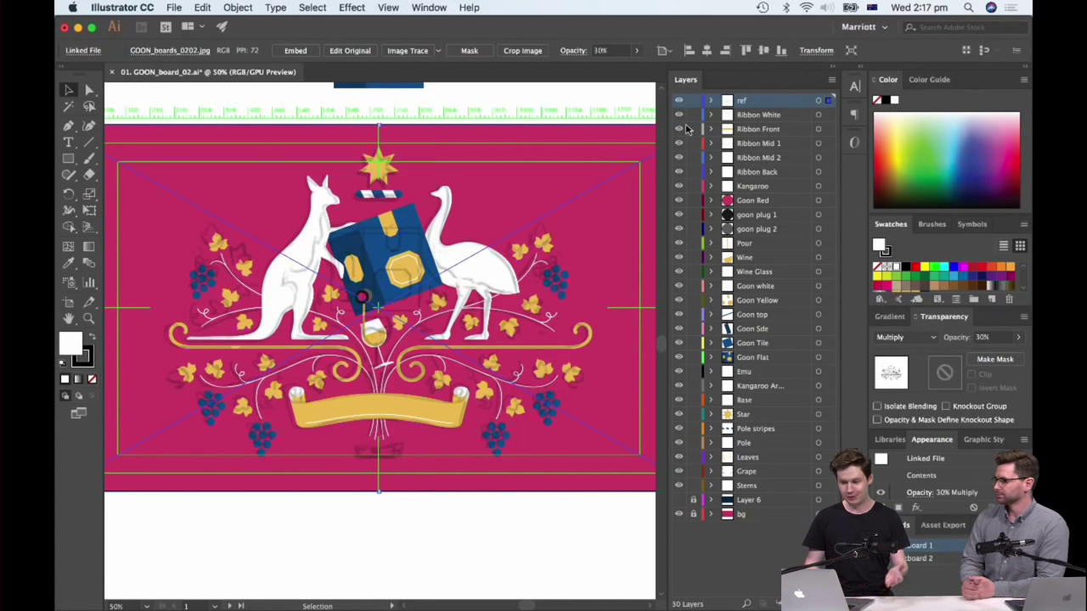
- Hide the ref layer holding the linked coat of arms sketch, keeping Ribbon White as the active layer
left_click(747, 118)
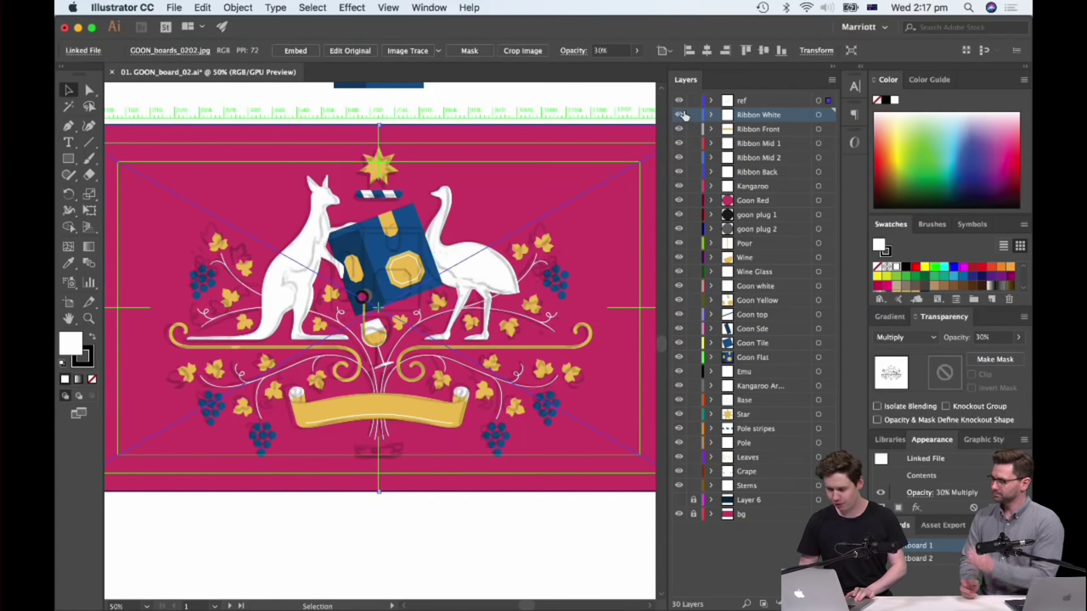
left_click(679, 115)
left_click(679, 101)
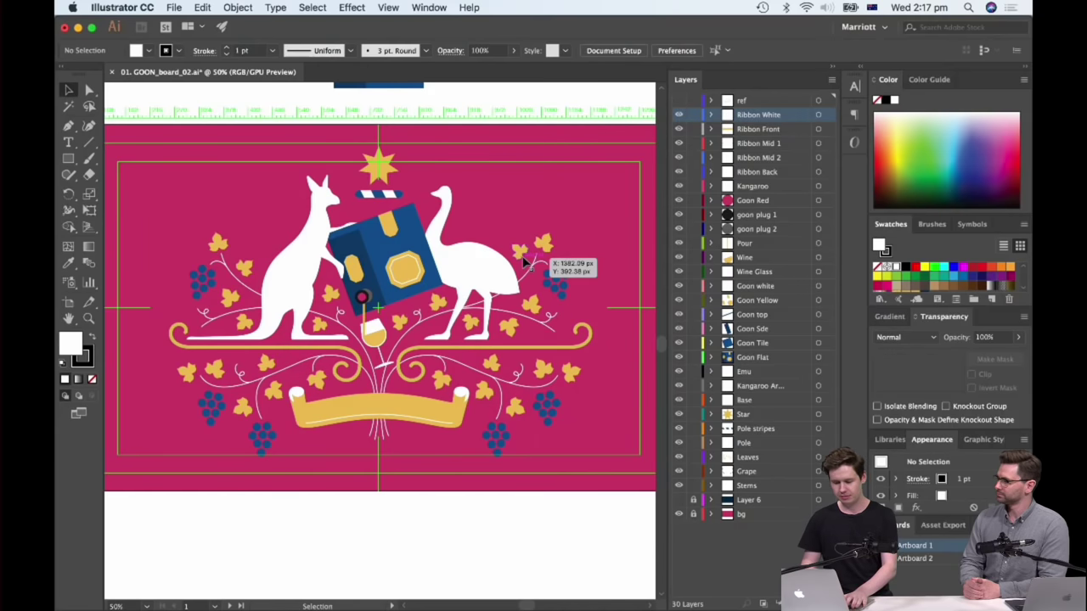
scroll(577, 229, "left", 3)
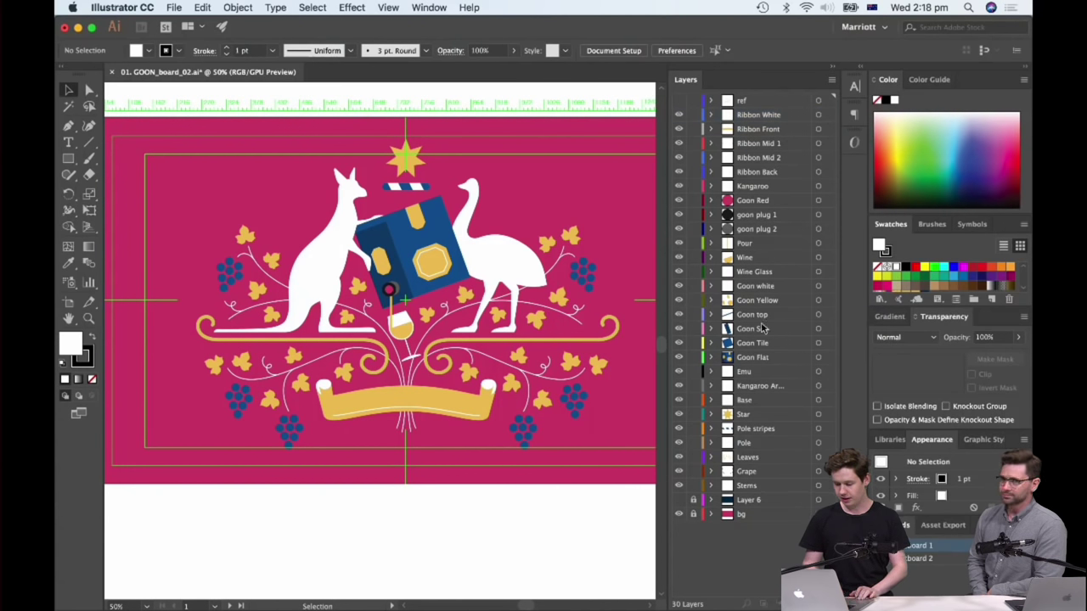
- Select the emu's body and leg shapes on the Emu layer
left_click(767, 217)
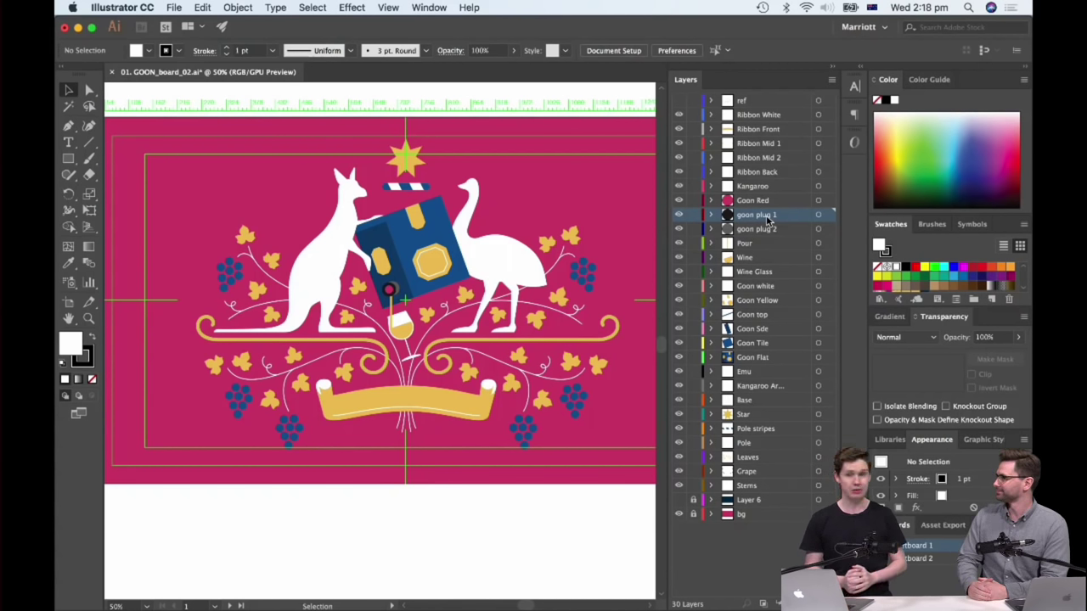
left_click(771, 143)
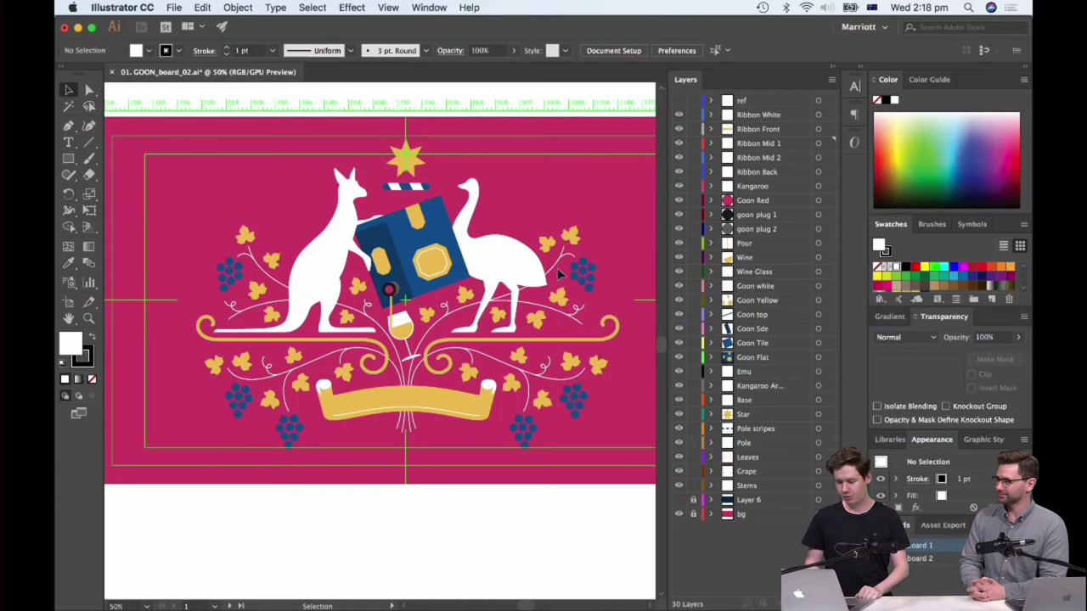
left_click(831, 371)
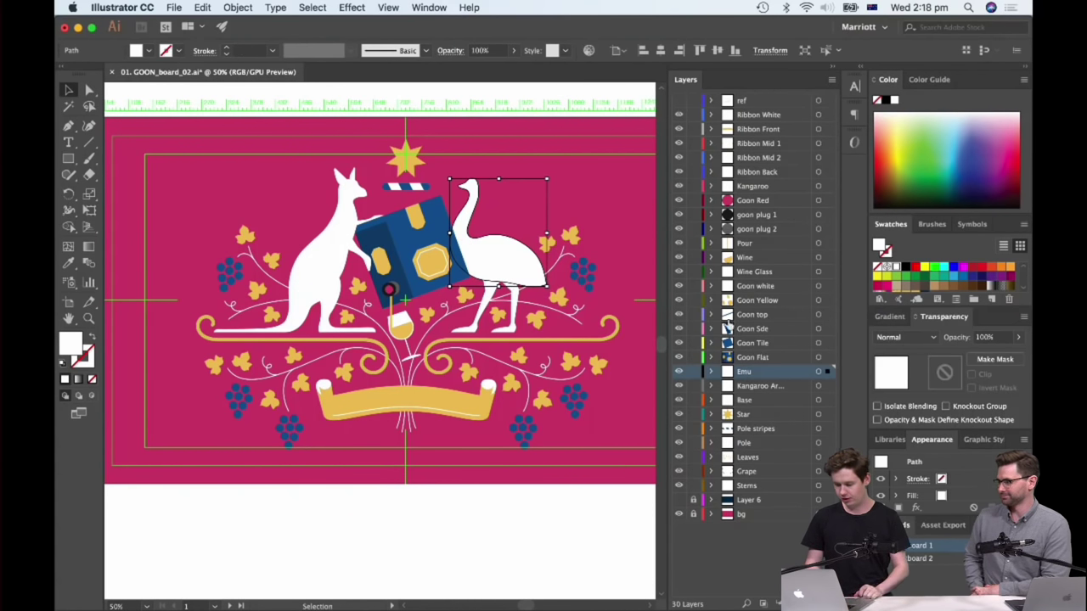
left_click_drag(500, 257, 558, 198)
key("super+z")
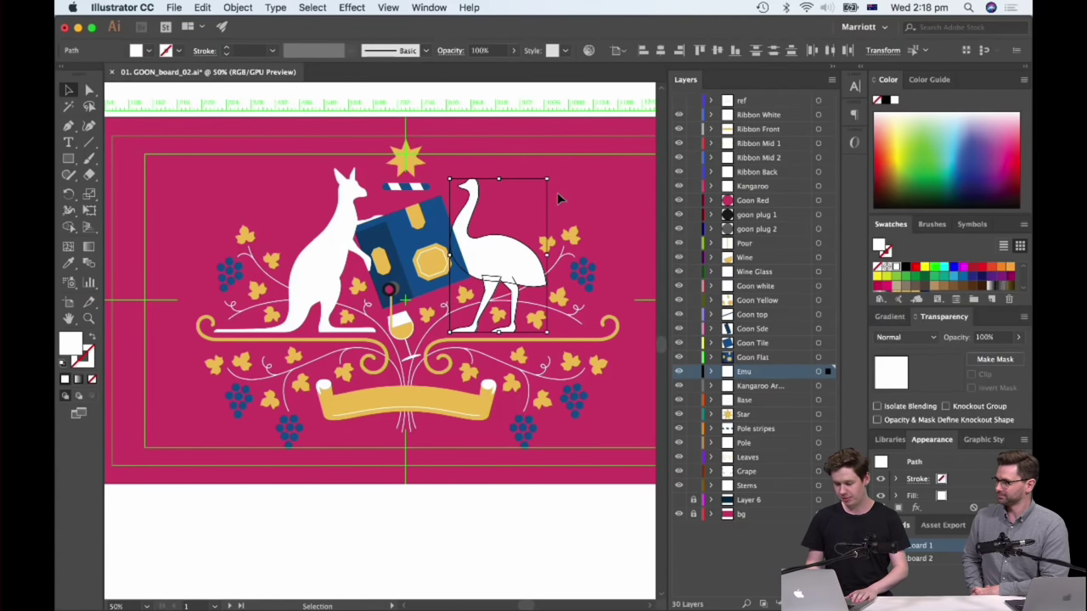
- Toggle the Goon Yellow layer off and on to examine which parts of the box artwork it holds
left_click(768, 343)
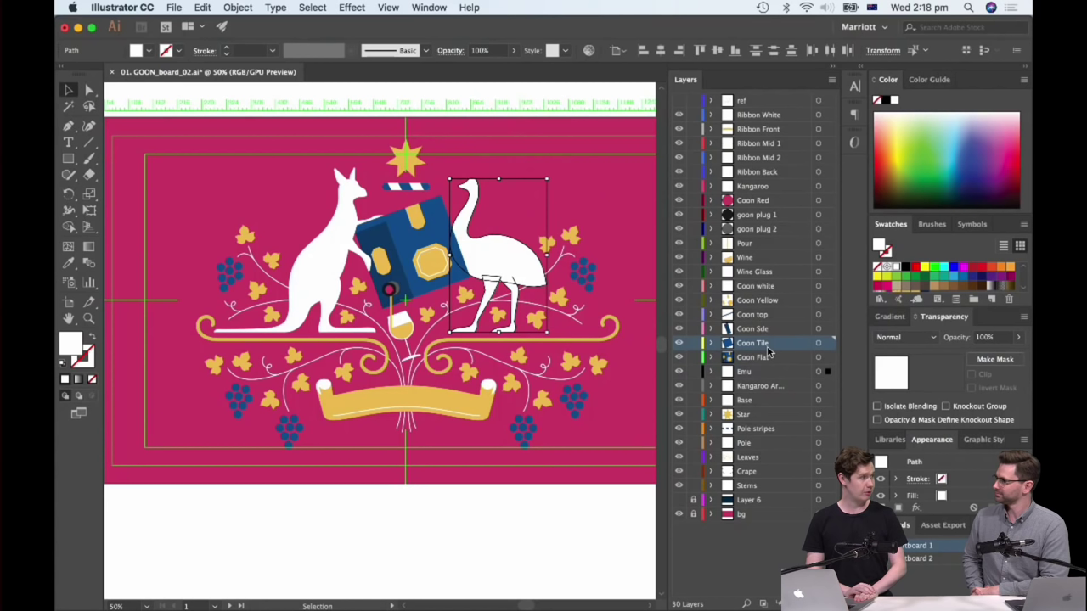
left_click(763, 300)
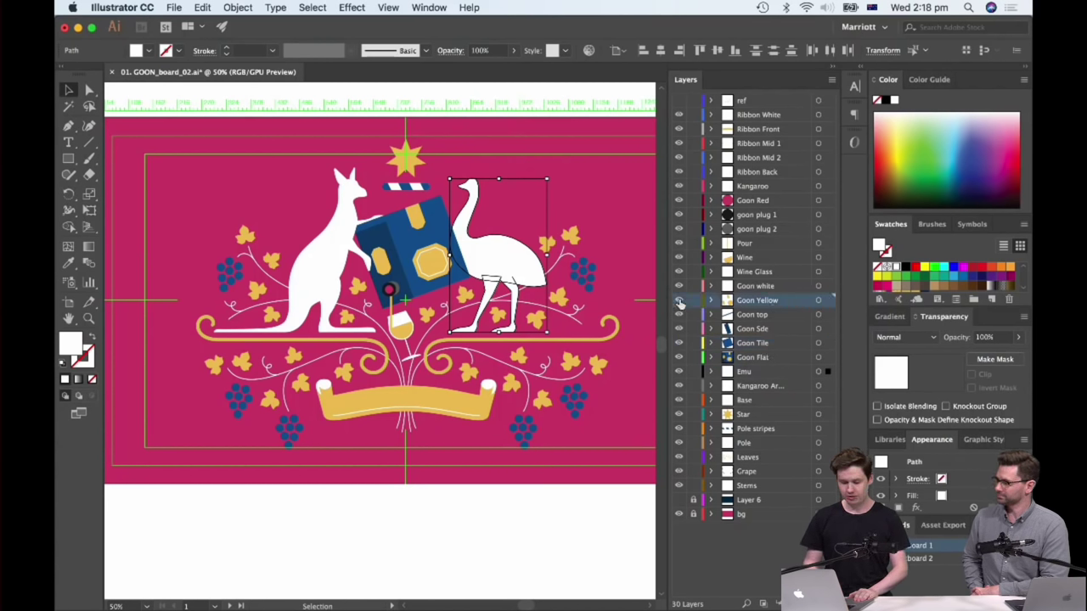
left_click(678, 300)
left_click(679, 300)
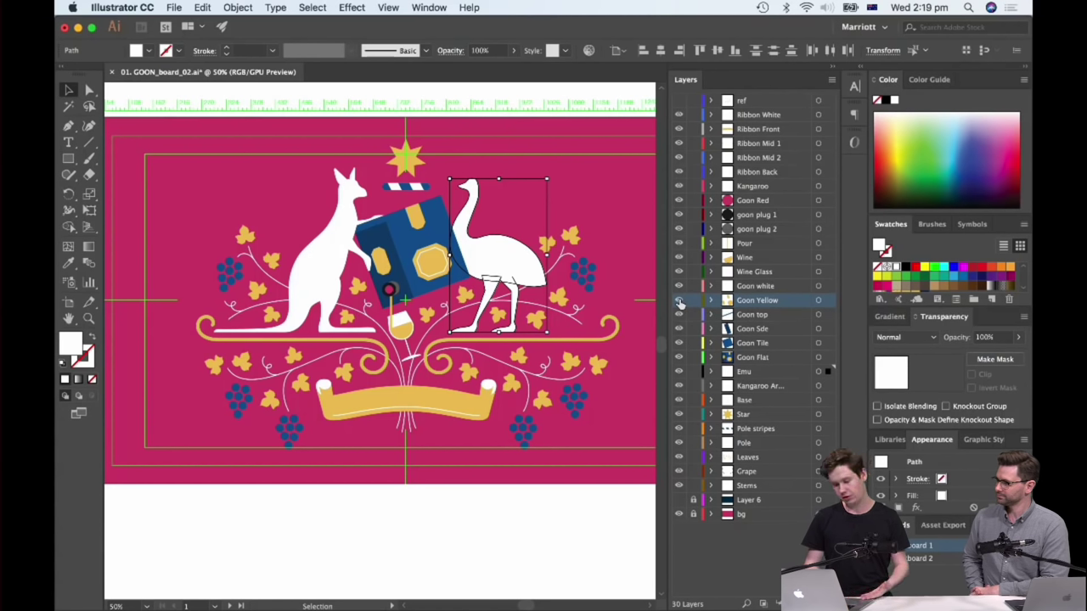
left_click(678, 300)
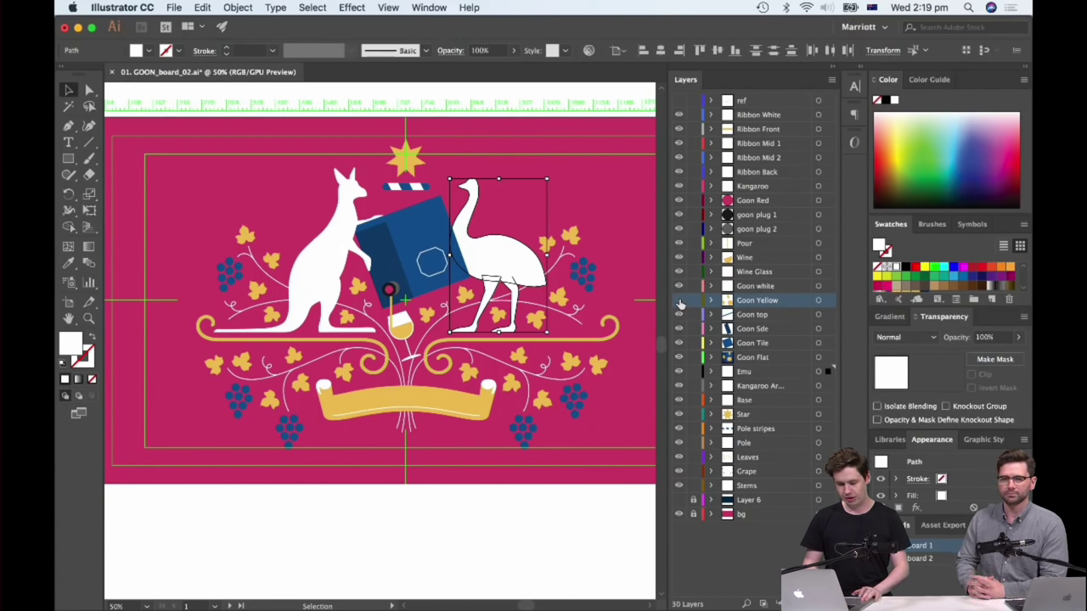
left_click(679, 301)
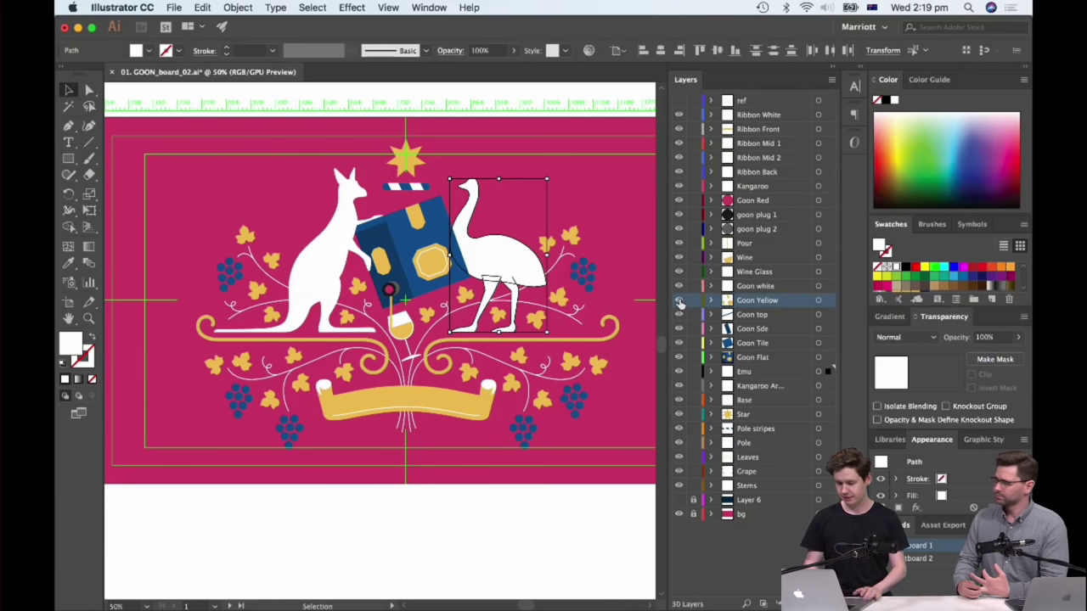
left_click(678, 300)
left_click(679, 300)
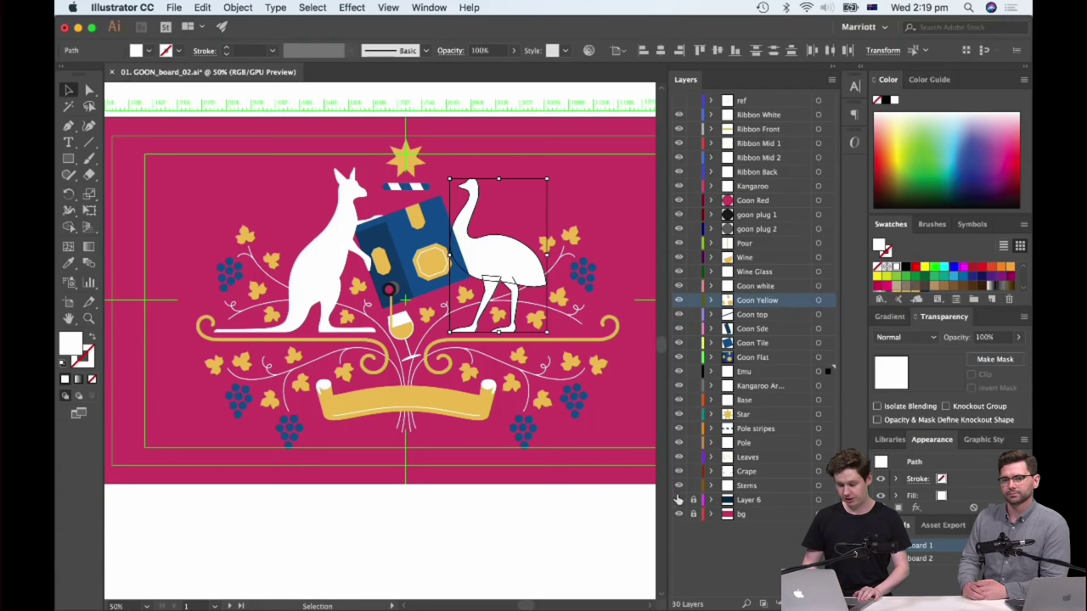
- Show the dark navy background on Layer 6 and deselect the emu artwork
left_click(679, 500)
left_click(540, 481)
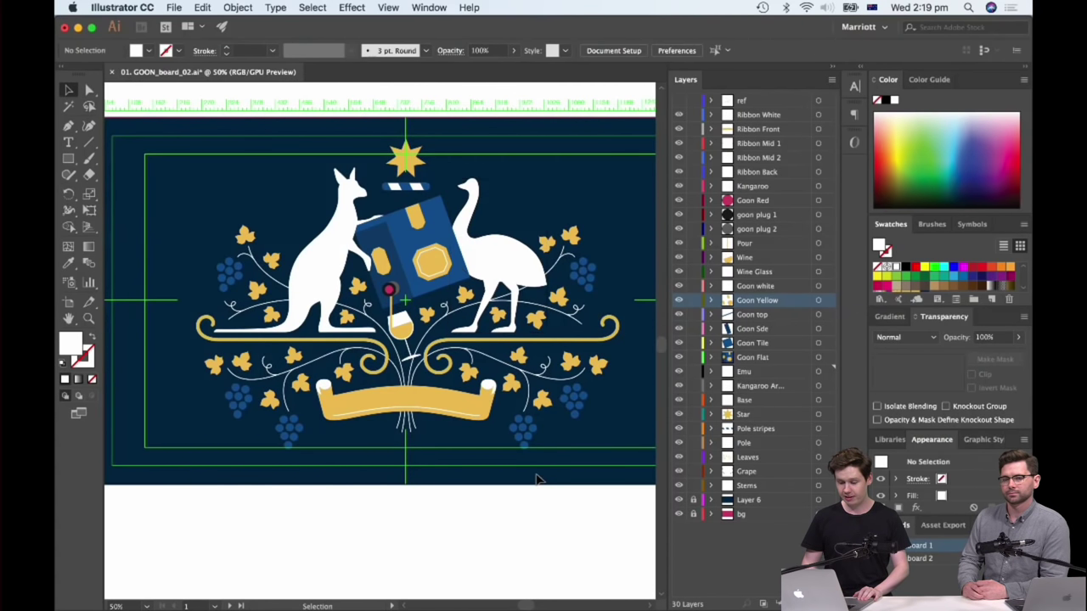
left_click(522, 510)
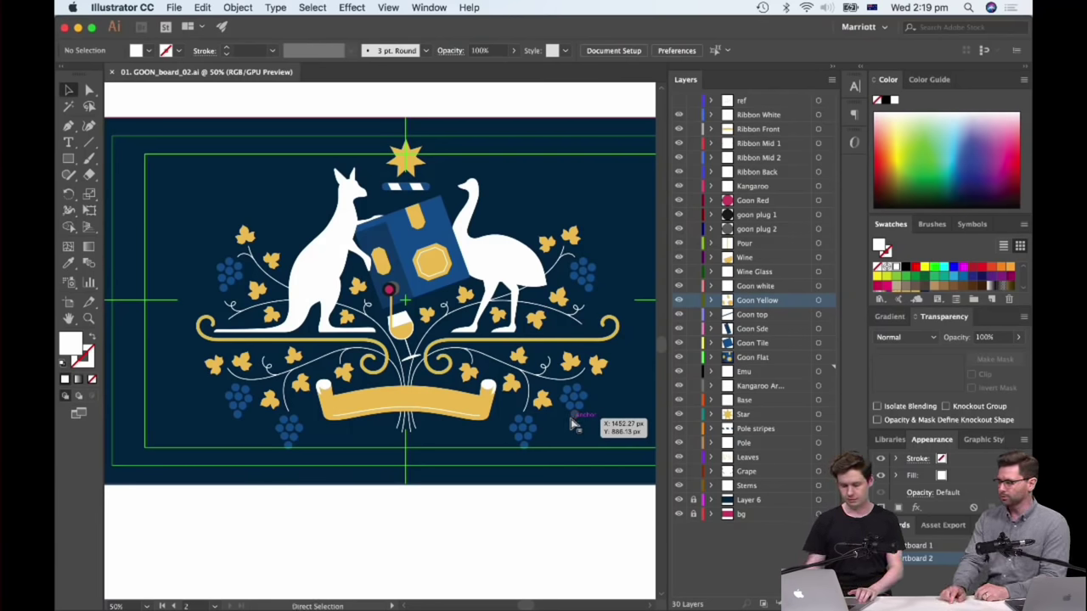
- Switch to the GOON storyboards document in Photoshop and examine the coat of arms sketch at 100% zoom
scroll(574, 422, "up", 3)
key("ctrl+Up")
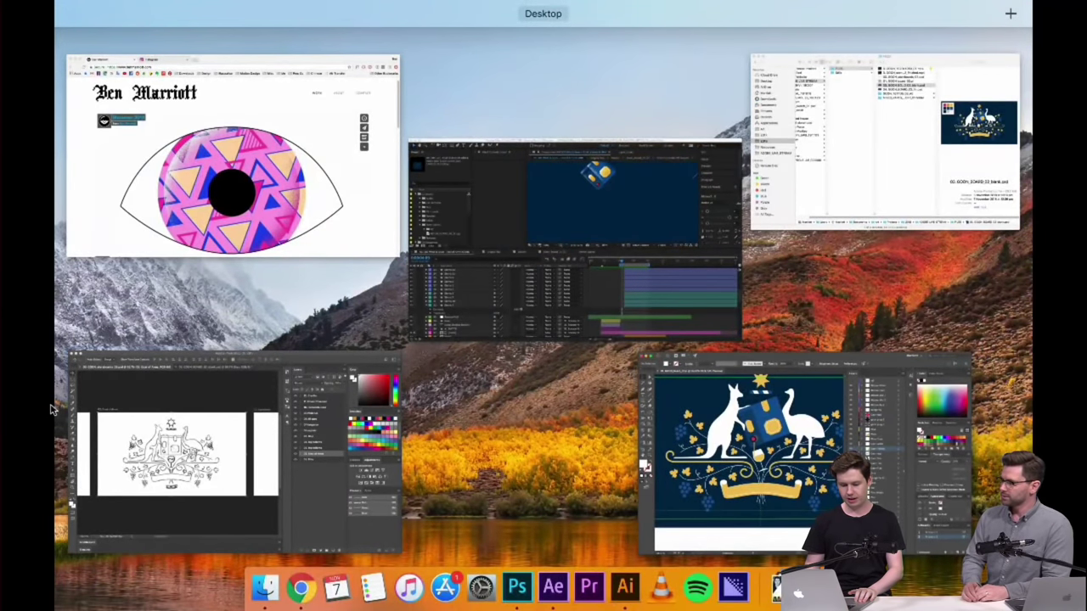
left_click(384, 437)
key("super+plus")
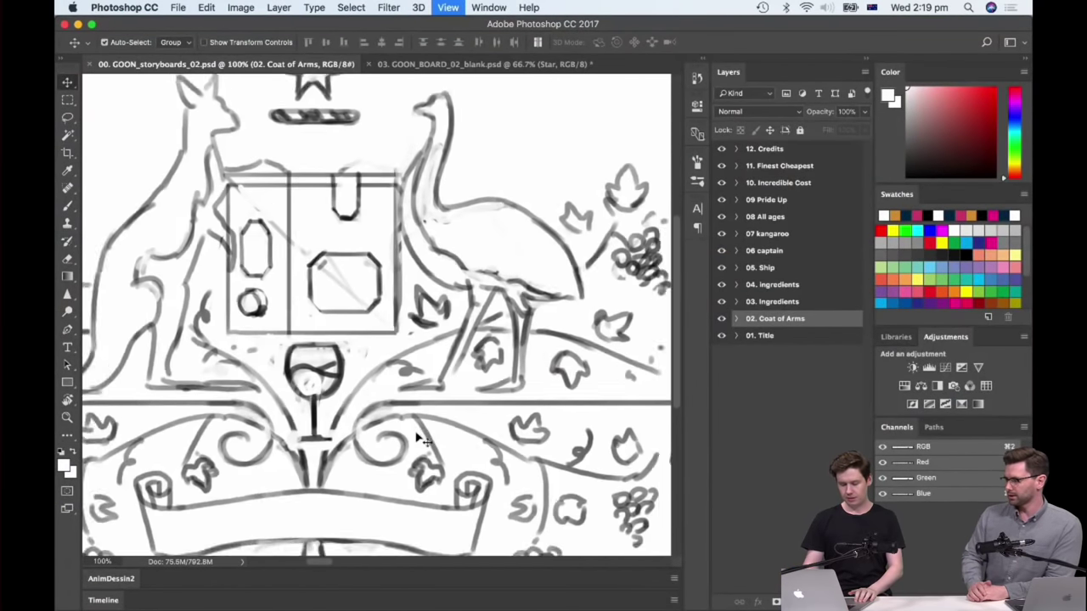
- Examine the lower part of the coat of arms sketch, with the wine glass, scrolls and ribbon, at 200% zoom
left_click_drag(474, 414, 570, 305)
scroll(570, 306, "left", 8)
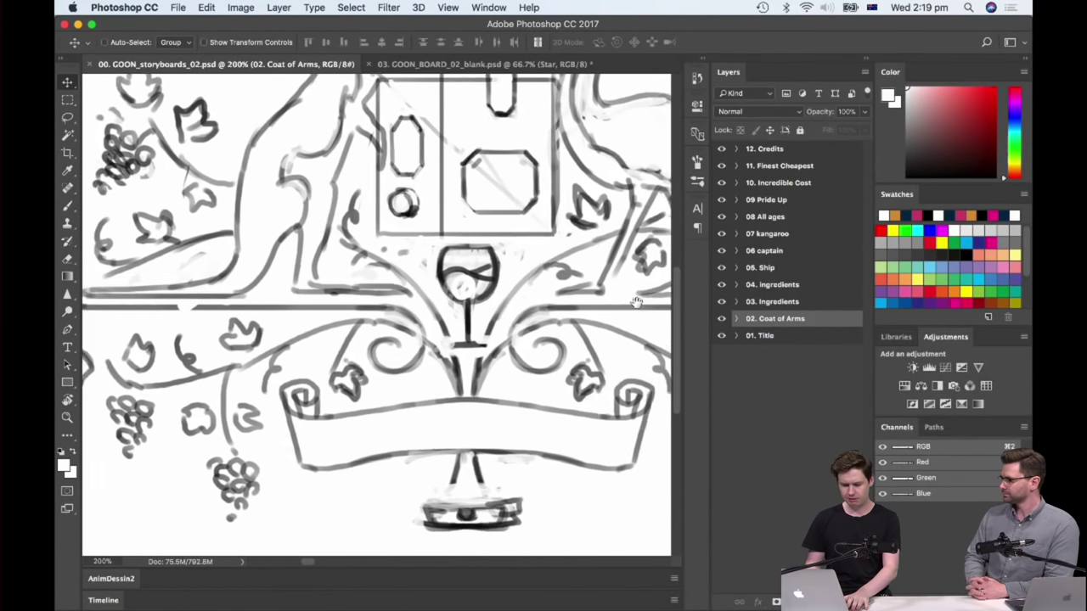
scroll(492, 348, "right", 3)
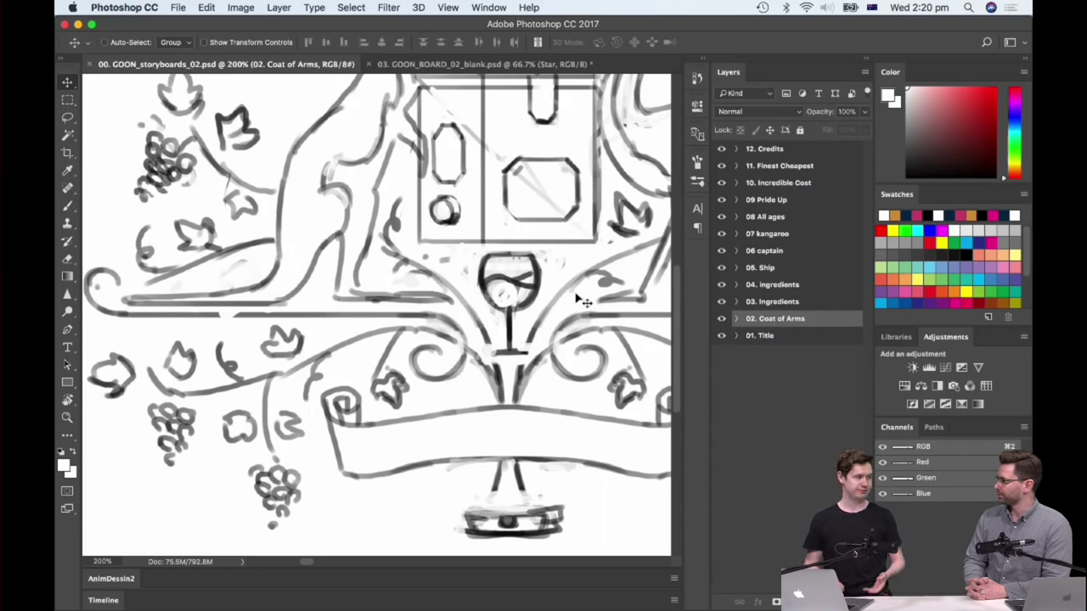
scroll(569, 308, "down", 6)
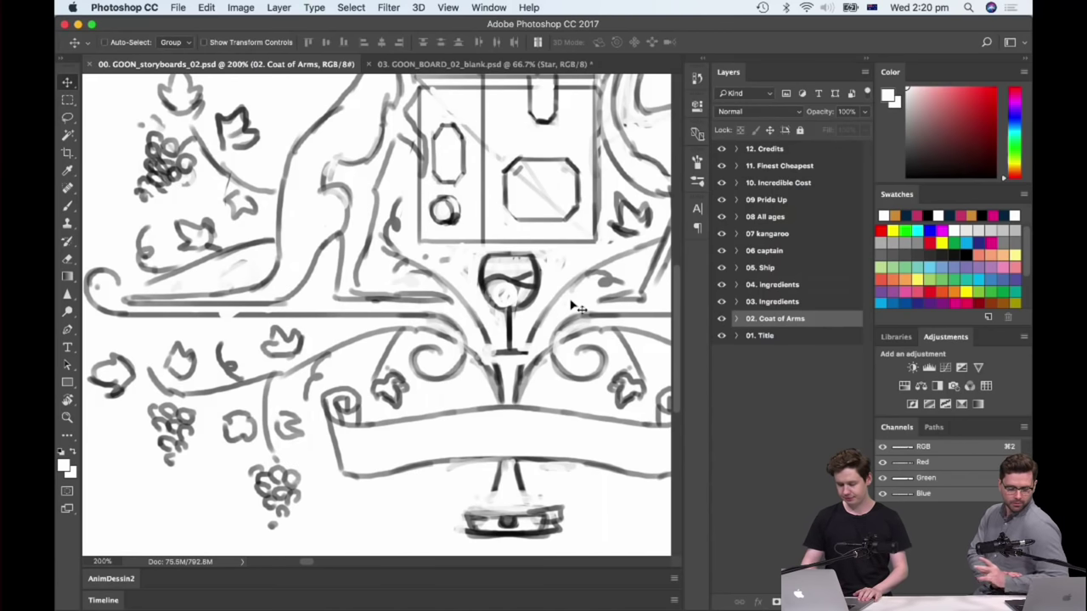
- Switch to the 01. GOON_board_02.ai vector artwork in Illustrator and show the whole coat of arms artboard
key("ctrl+Up")
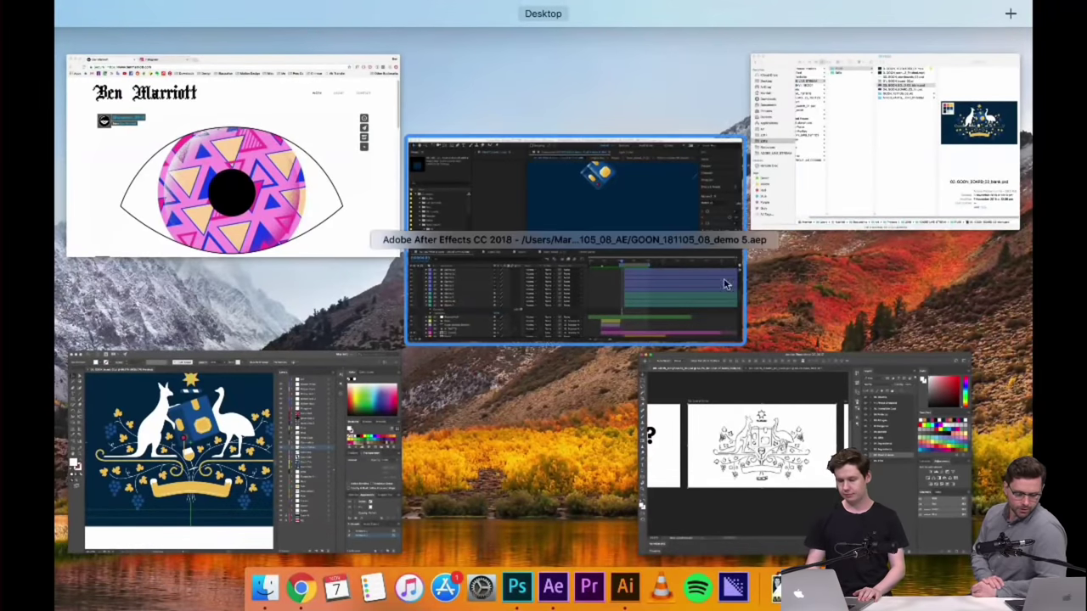
left_click(221, 454)
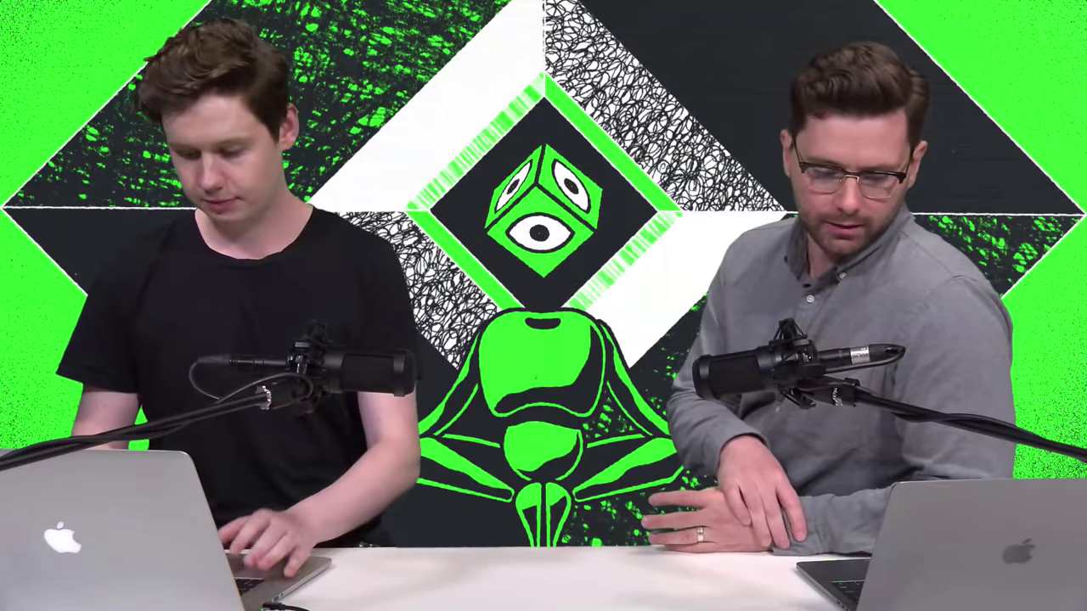
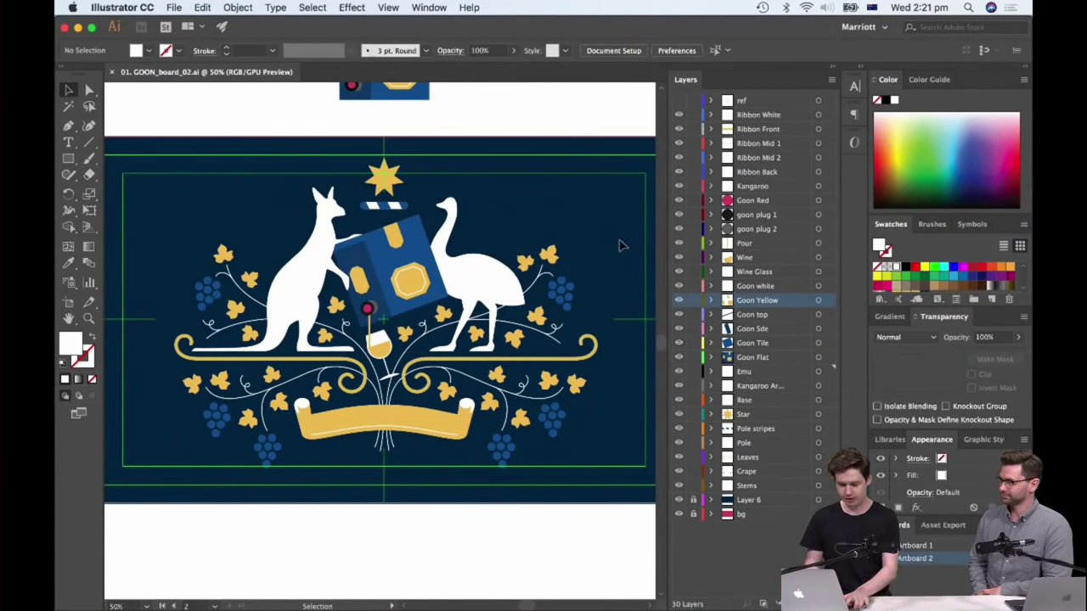
scroll(620, 255, "up", 2)
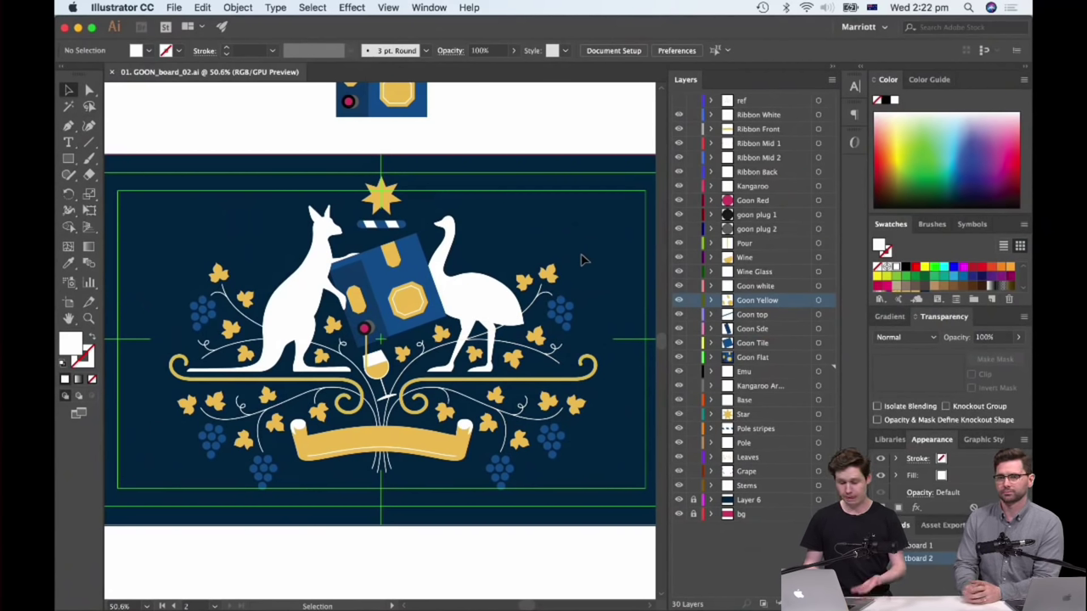
key("ctrl+Up")
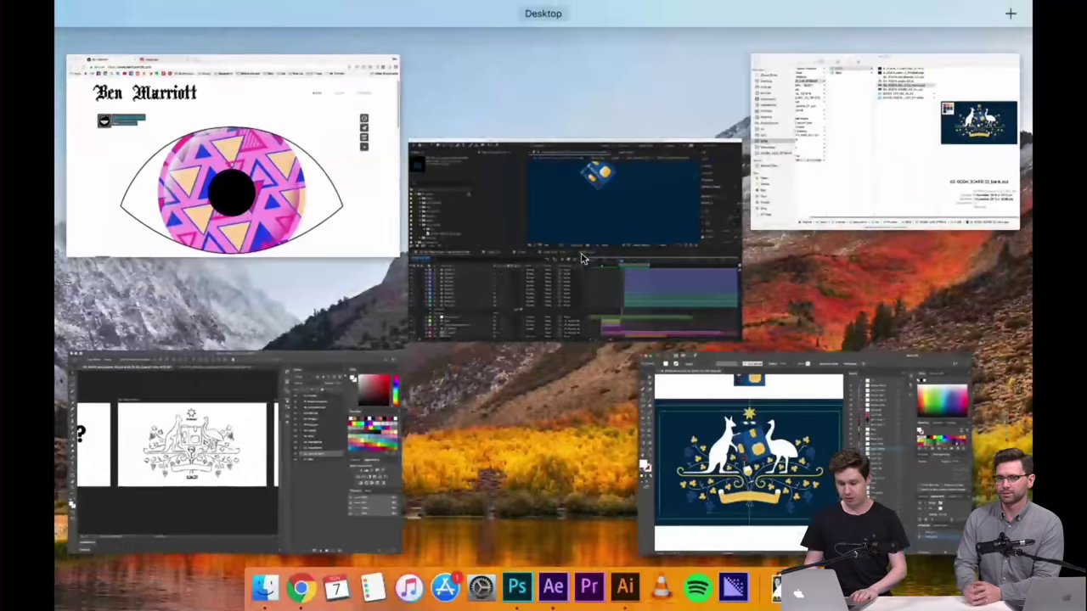
left_click(773, 531)
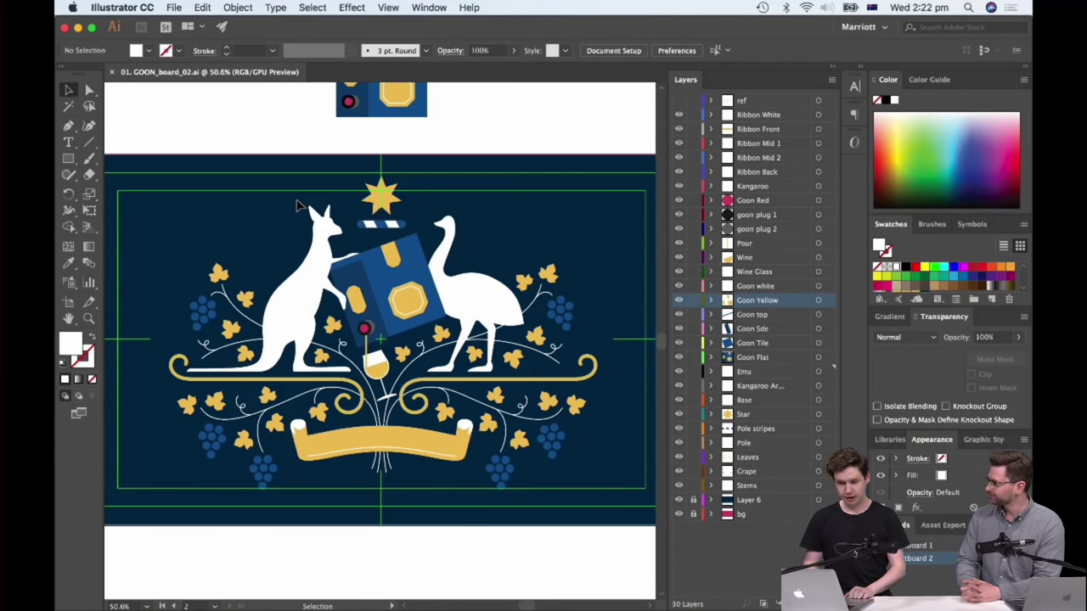
- Set up an export of the coat of arms artwork in Photoshop (psd) format and cancel it
left_click(136, 7)
mouse_move(173, 6)
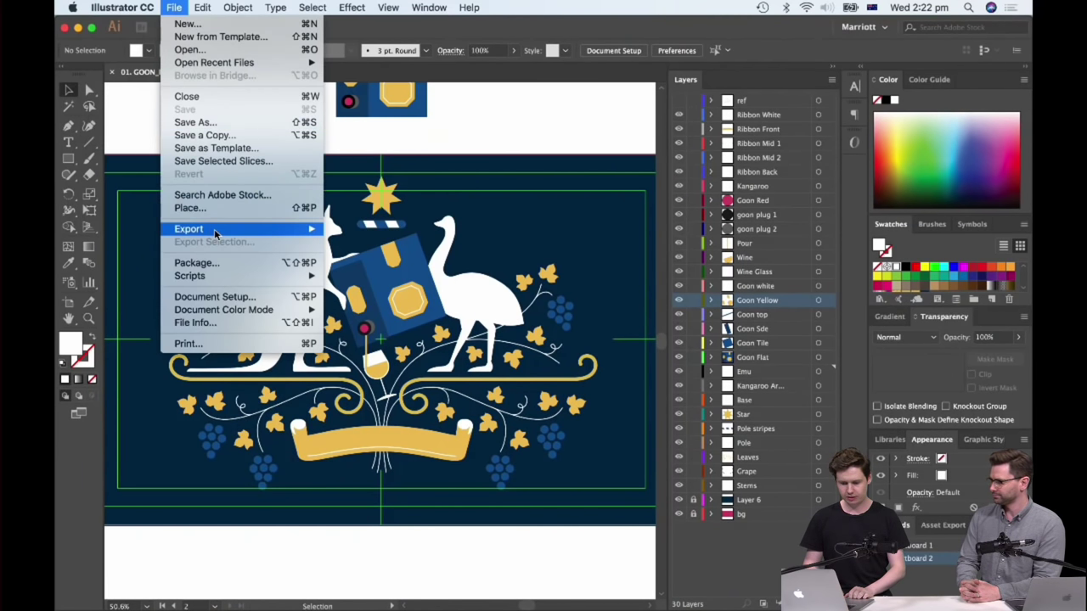
mouse_move(213, 230)
left_click(404, 242)
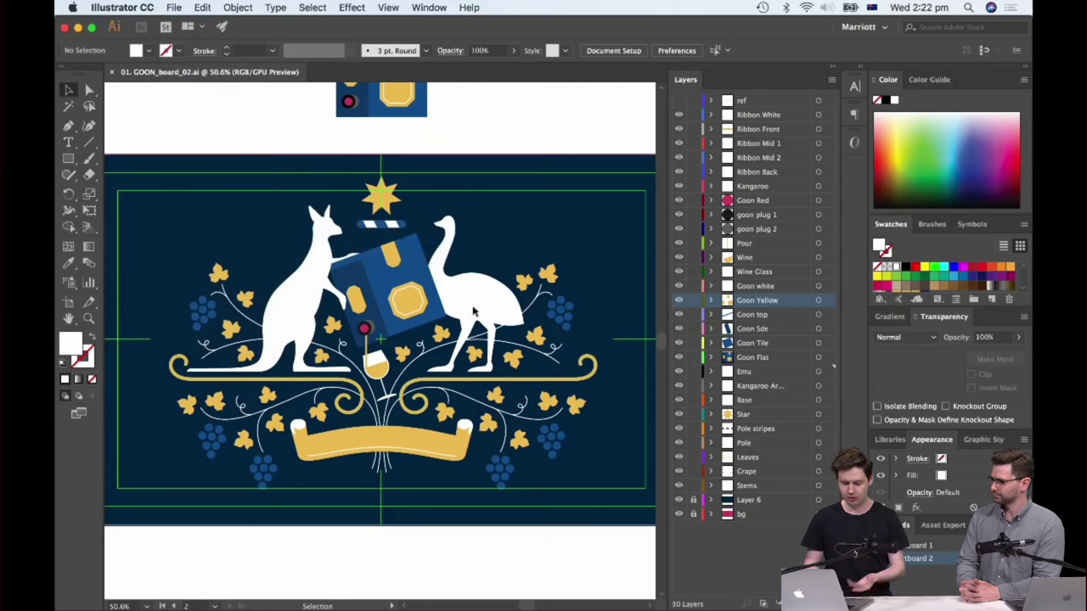
left_click(502, 388)
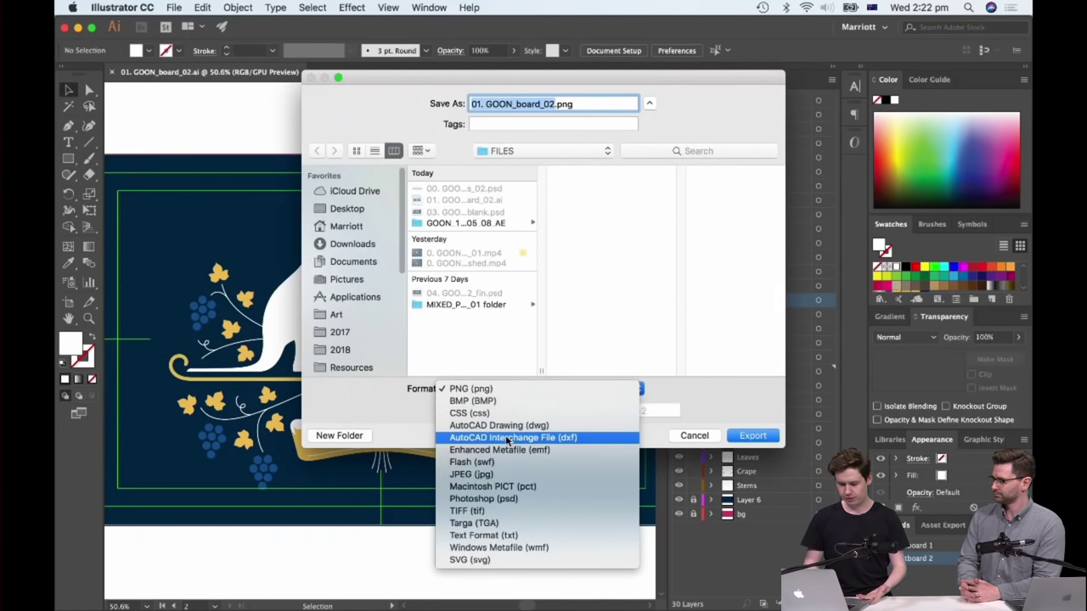
left_click(508, 498)
left_click(694, 435)
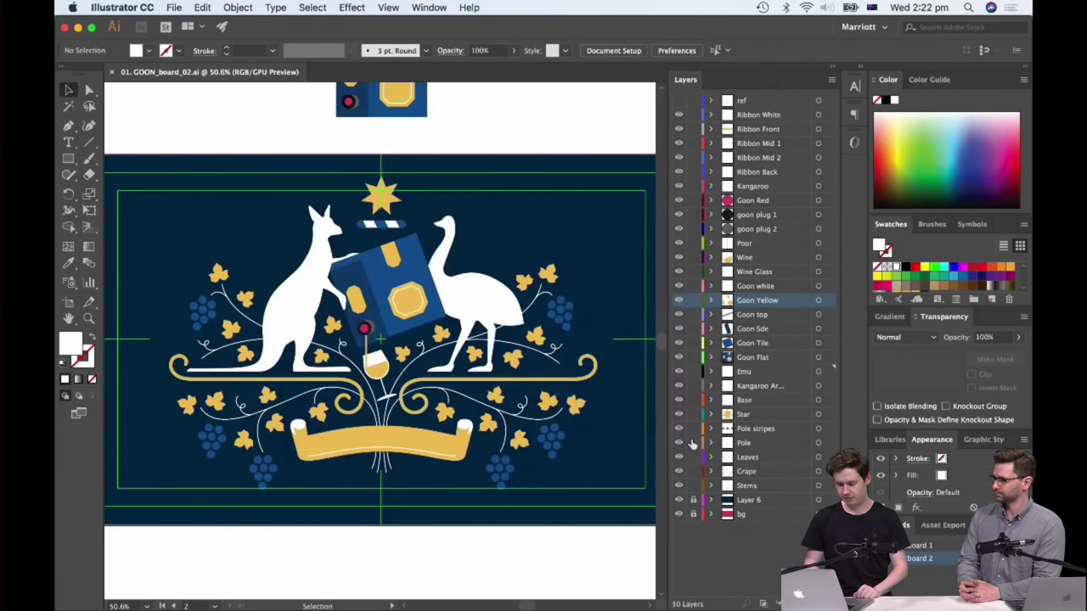
- Switch to Photoshop and bring up the 03. GOON_BOARD_02_blank.psd document at 50% zoom
key("ctrl+Up")
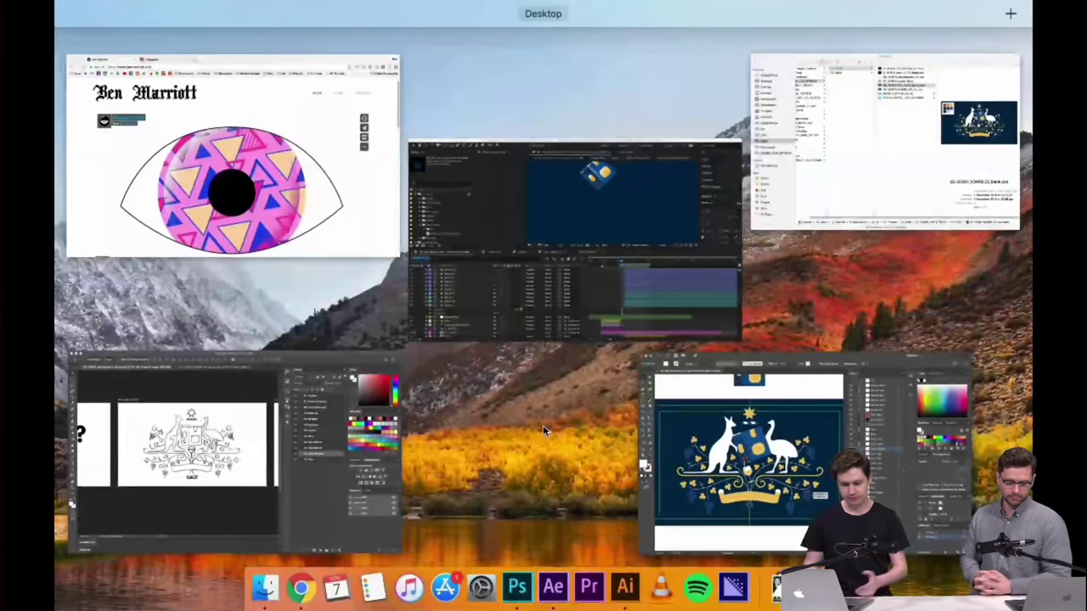
left_click(212, 450)
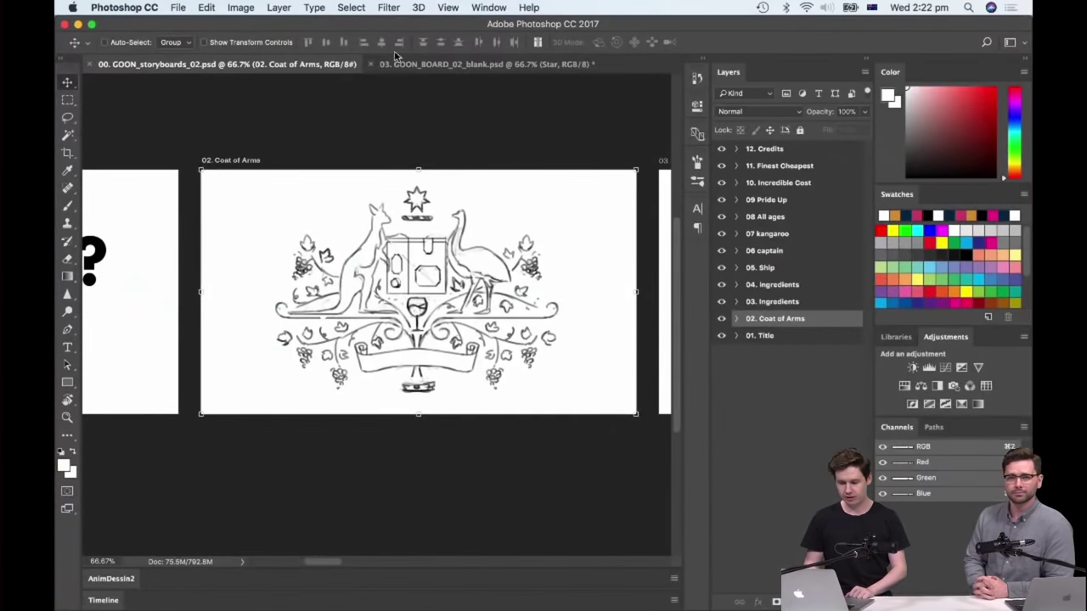
left_click(424, 67)
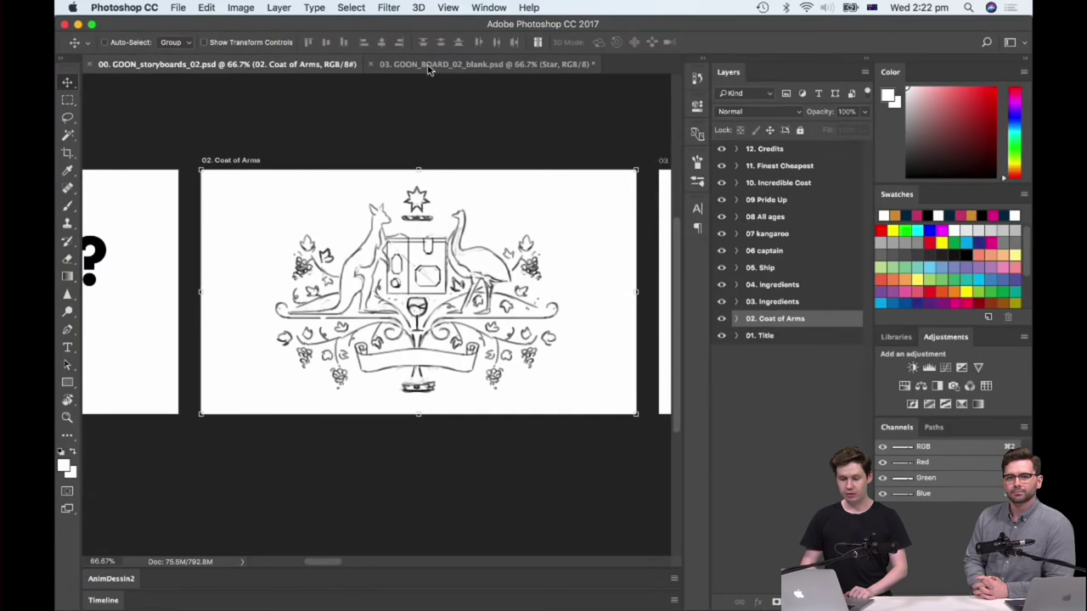
key("super+minus")
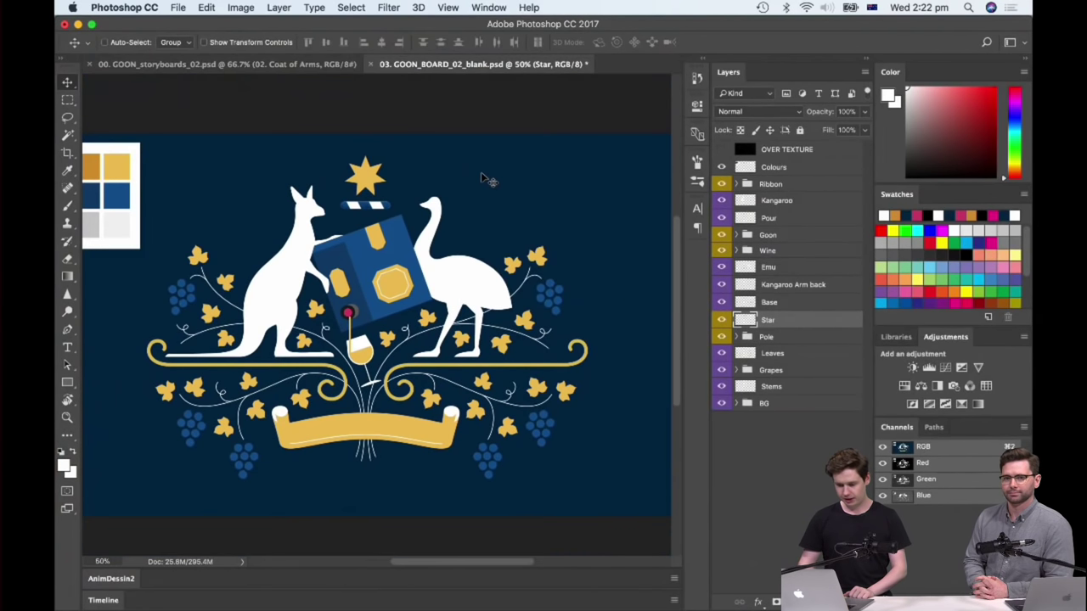
- Delete the clipped Layer 6 from the Pole group and collapse the group
left_click(737, 337)
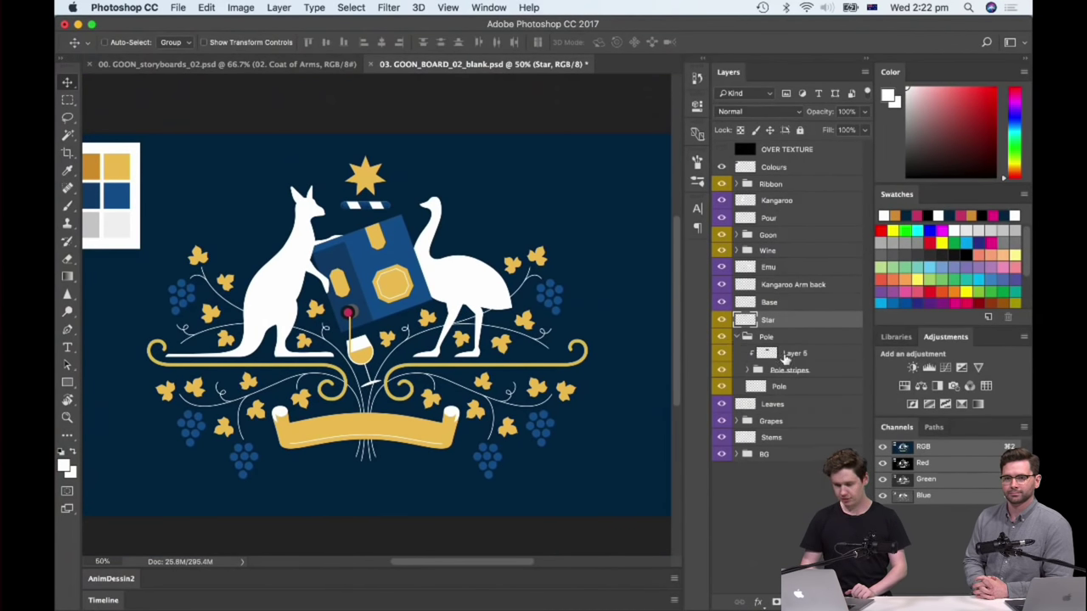
left_click(793, 354)
key("BackSpace")
left_click_drag(368, 195, 410, 204)
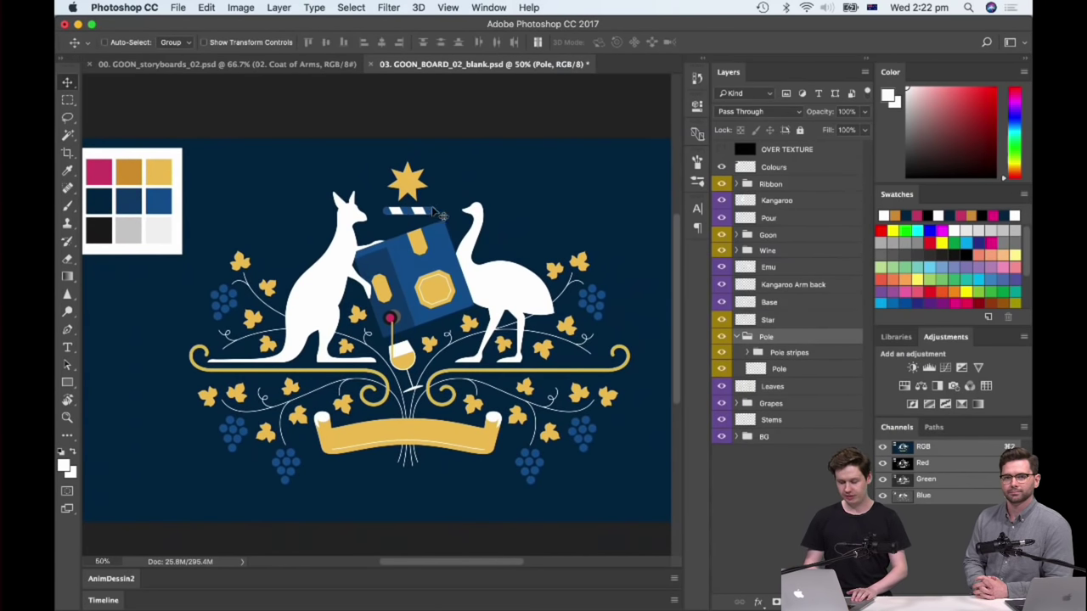
left_click(737, 337)
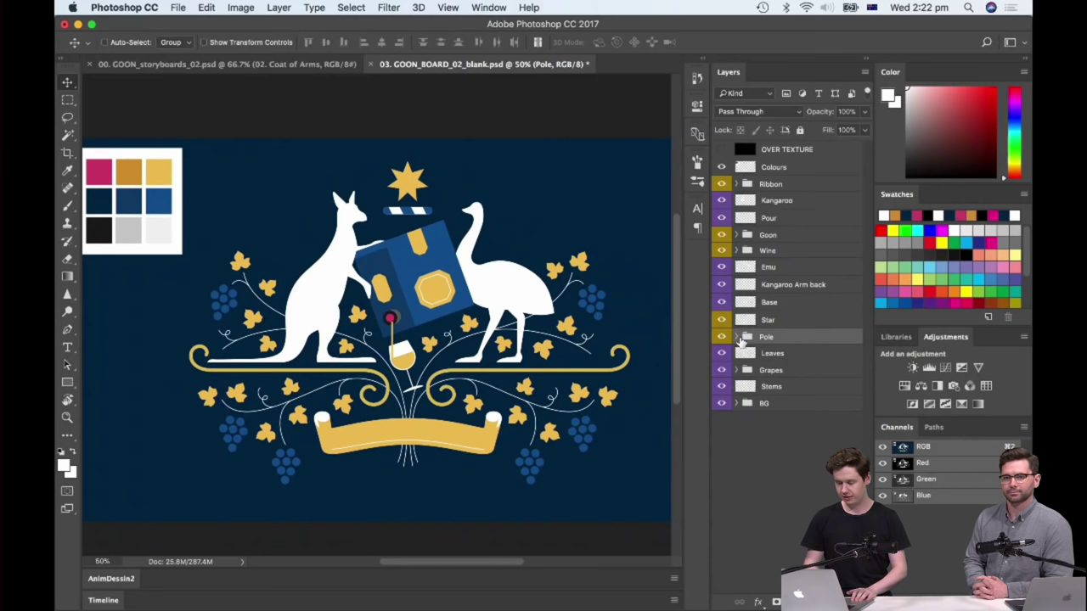
- Go through the Stems, Grapes, Pole and Star layers and examine the contents of the Pole group
left_click(798, 392)
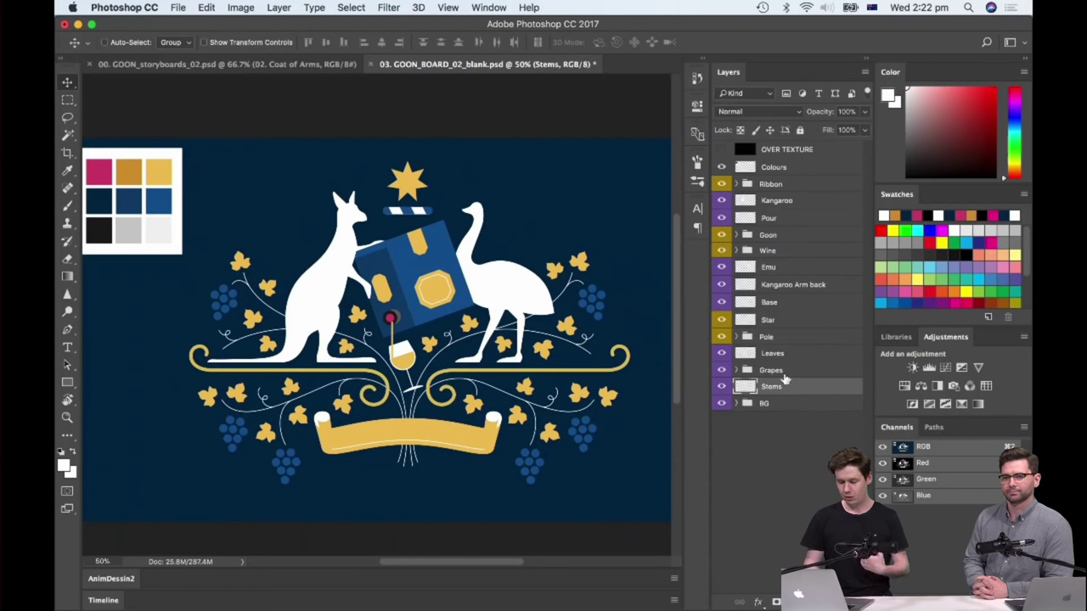
left_click(784, 373)
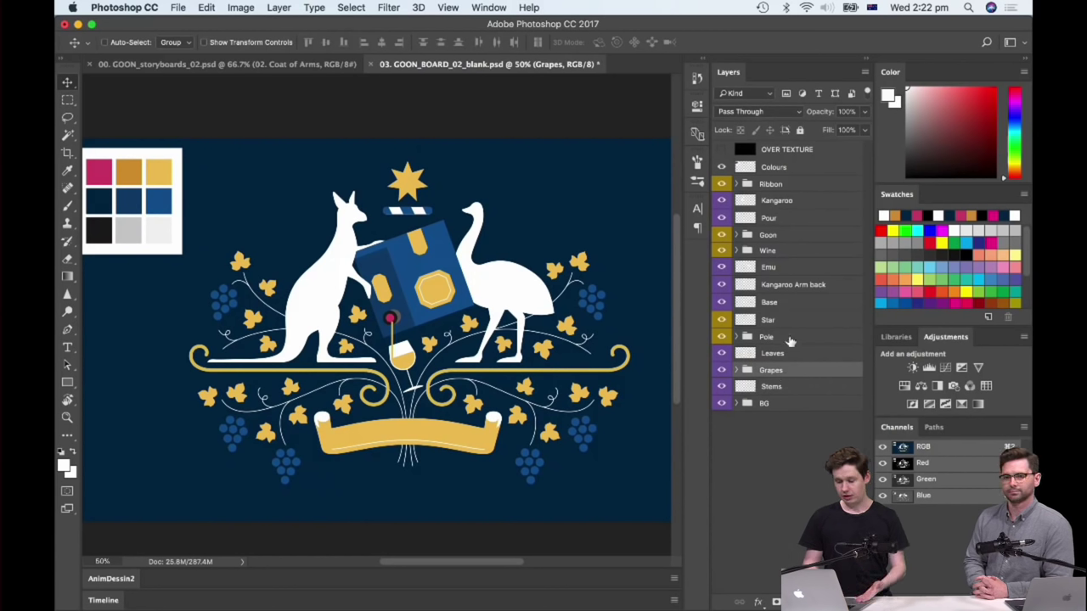
left_click(785, 343)
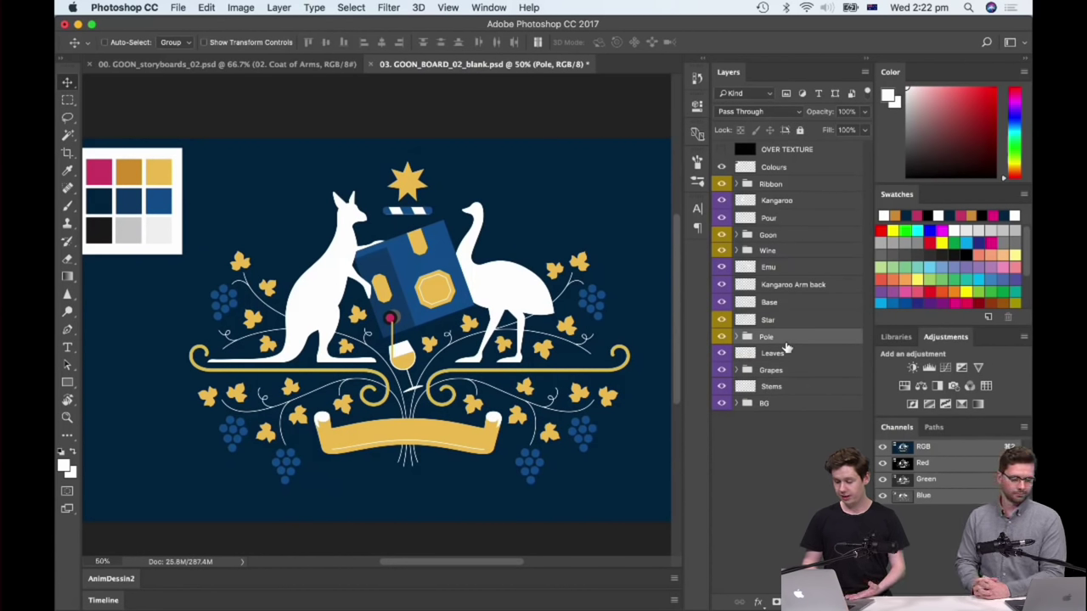
left_click(802, 323)
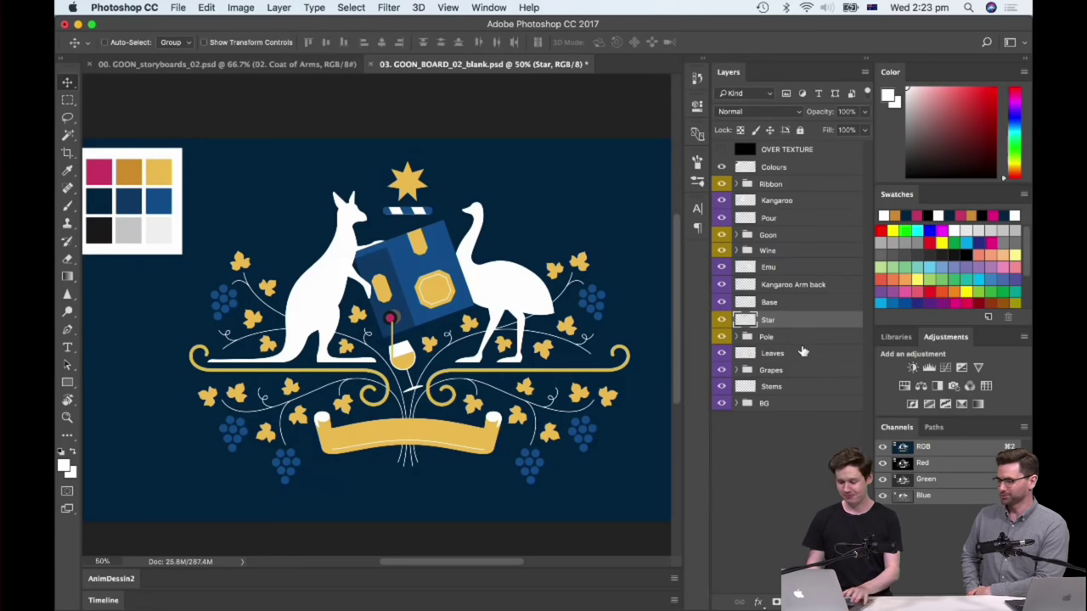
scroll(563, 293, "up", 2)
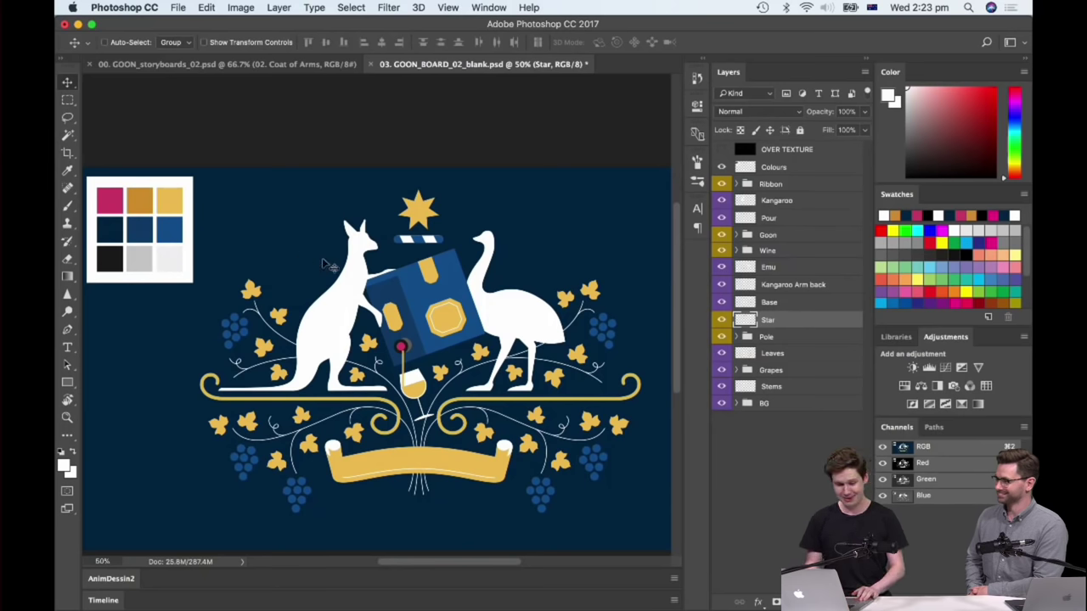
left_click(816, 384)
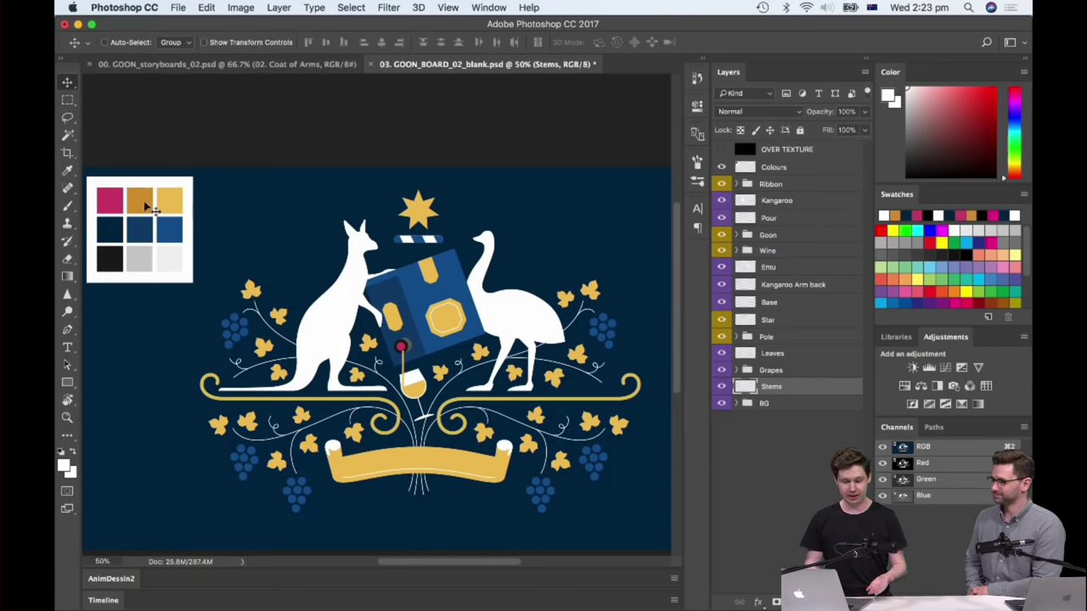
left_click(782, 341)
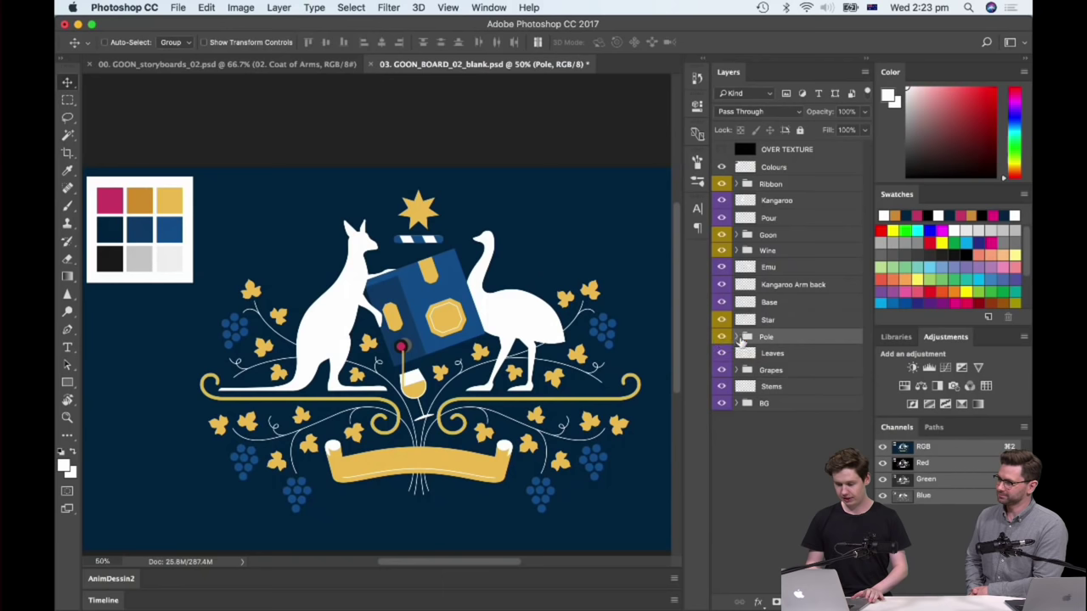
left_click(739, 337)
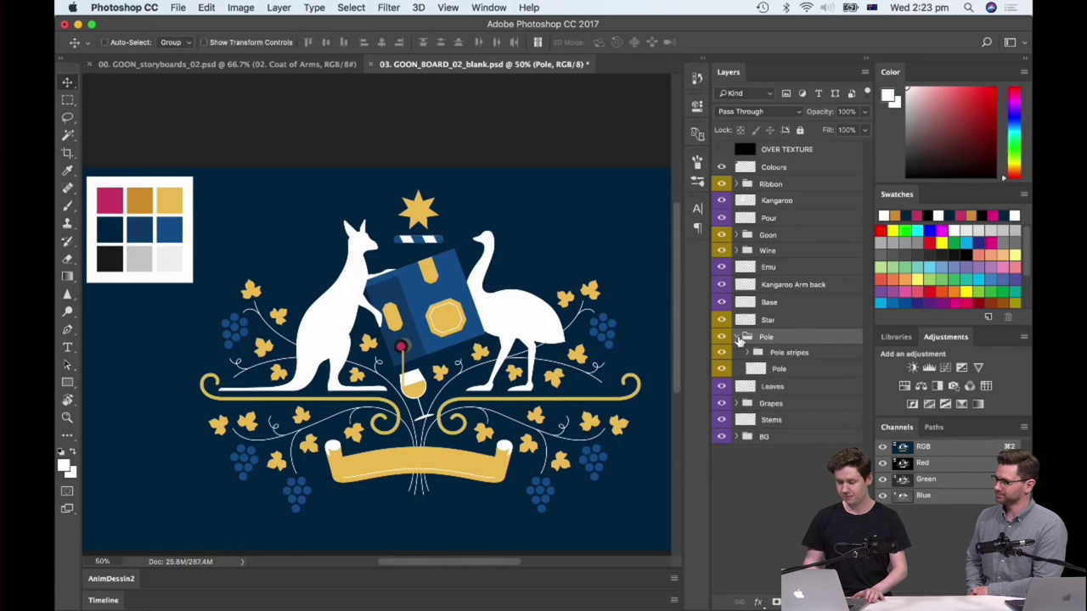
left_click(739, 337)
- Set up a 300 px speckled brush on the Star layer with the magenta sampled from the colour palette
left_click(764, 322)
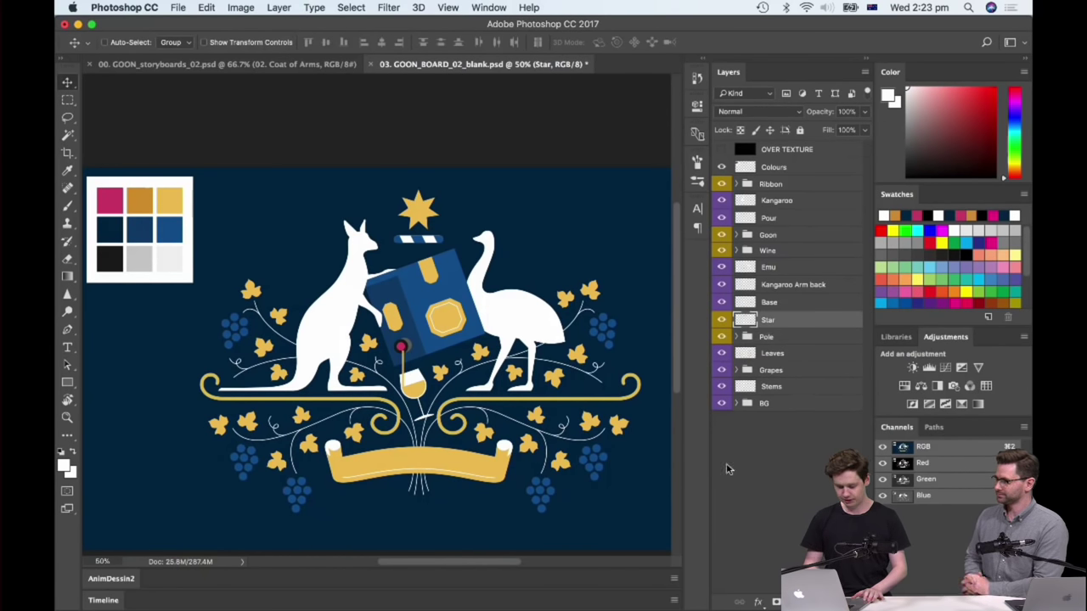
key("b")
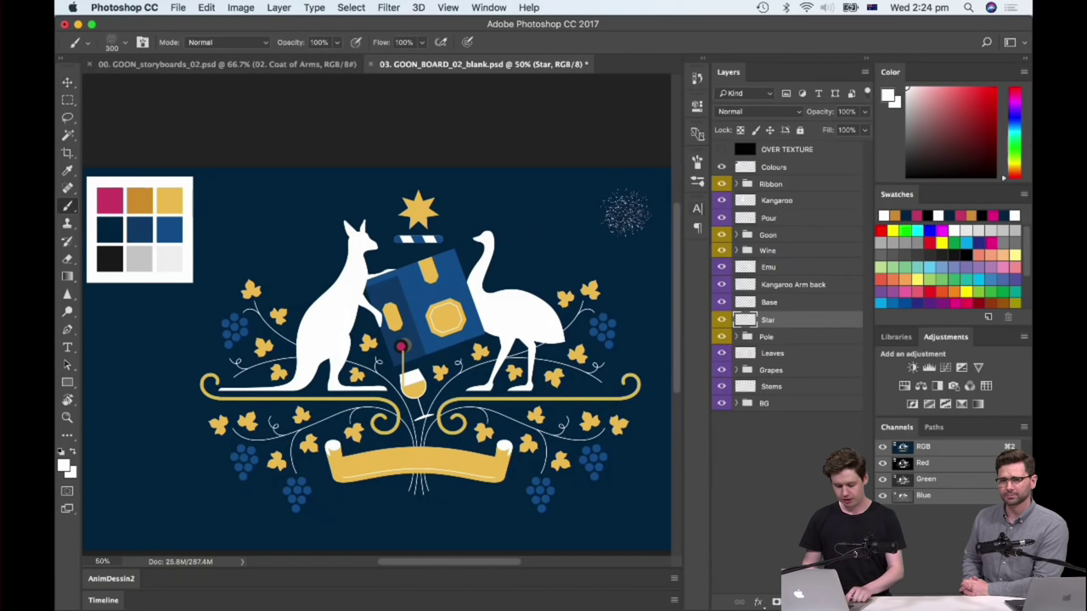
left_click(127, 198, "alt")
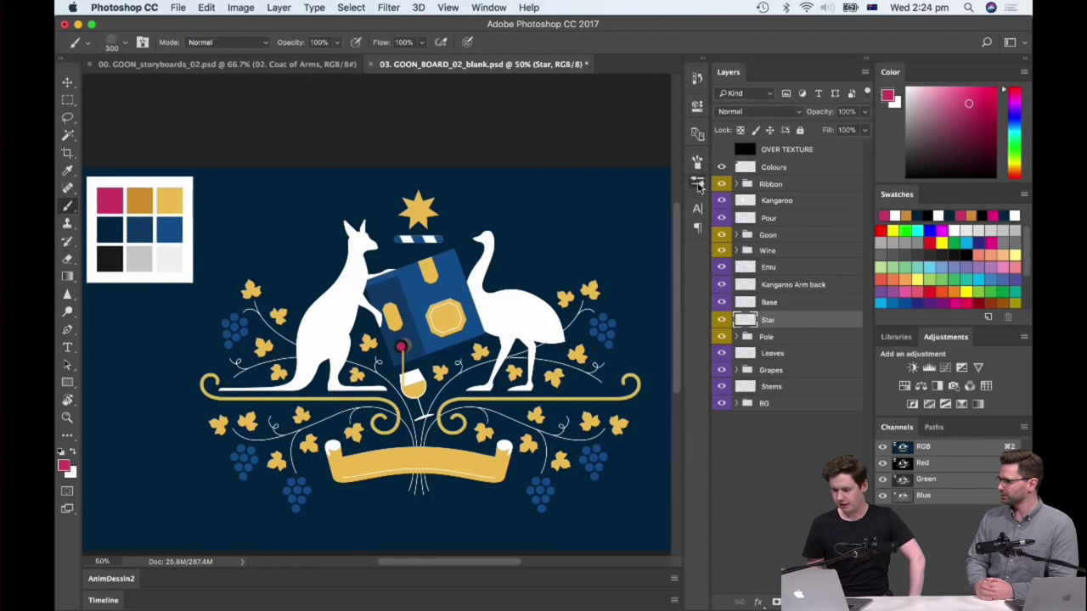
left_click(697, 182)
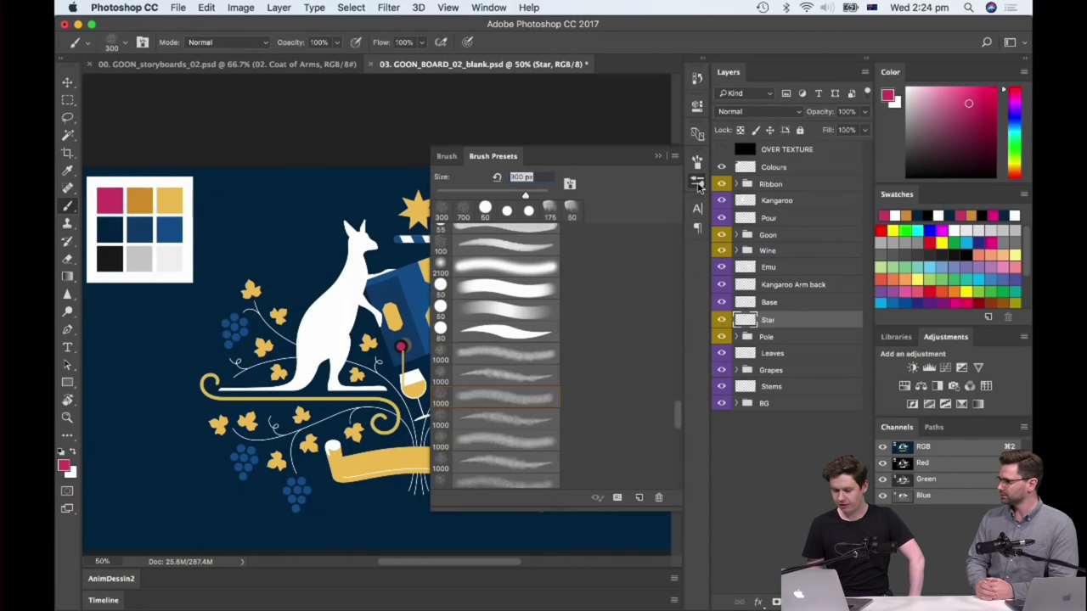
left_click(507, 395)
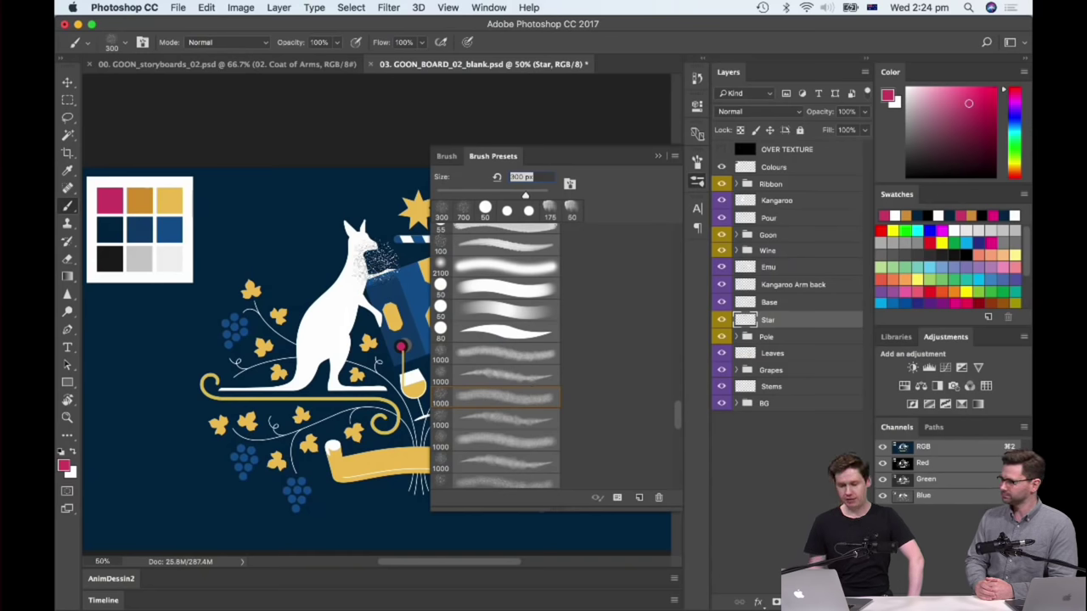
left_click(659, 156)
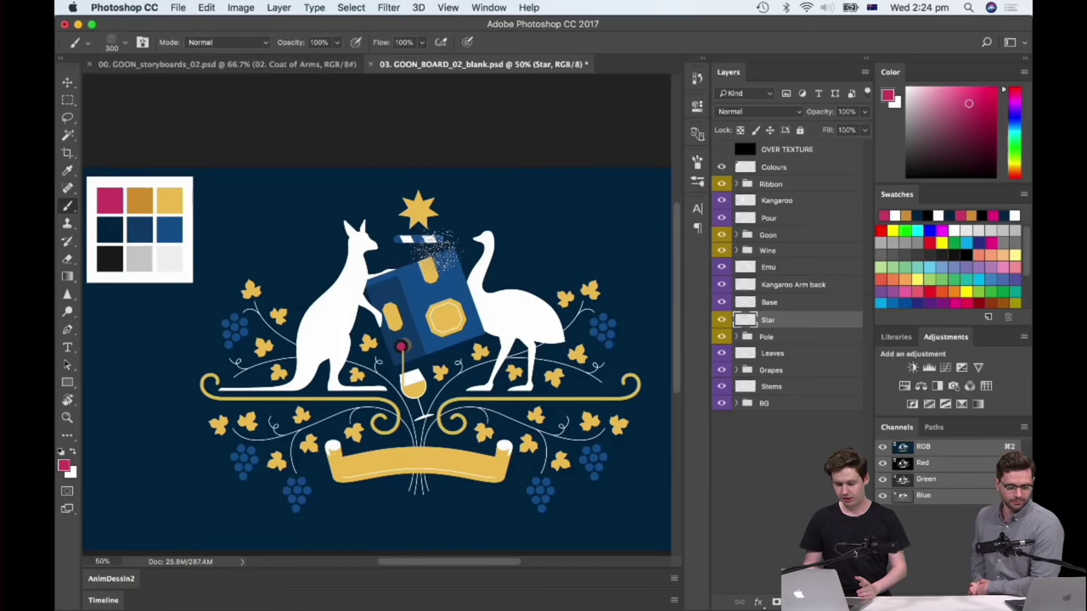
- Paint a magenta speckled patch around the emu's head on the Star layer and inspect it at 100% zoom
mouse_move(437, 247)
left_mouse_down()
mouse_move(535, 229)
mouse_move(569, 237)
mouse_move(531, 255)
mouse_move(577, 246)
mouse_move(488, 271)
mouse_move(435, 358)
left_mouse_up()
key("super+plus")
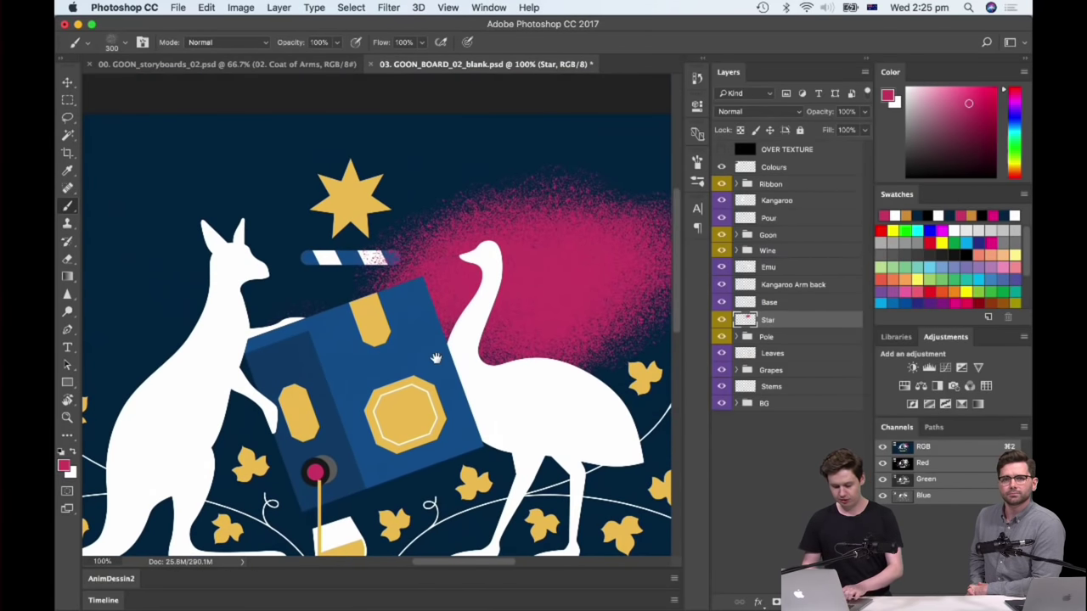
- Undo the magenta speckled painting around the emu's head on the Star layer
key("v")
mouse_move(580, 304)
left_mouse_down()
mouse_move(530, 292)
mouse_move(548, 292)
left_mouse_up()
key("super+z")
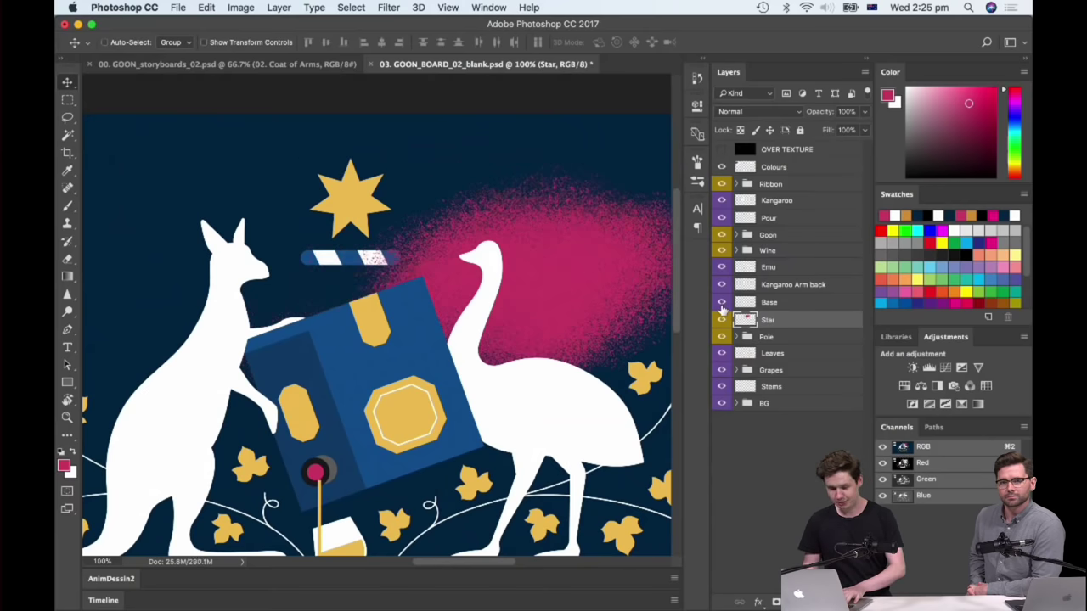
key("super+z")
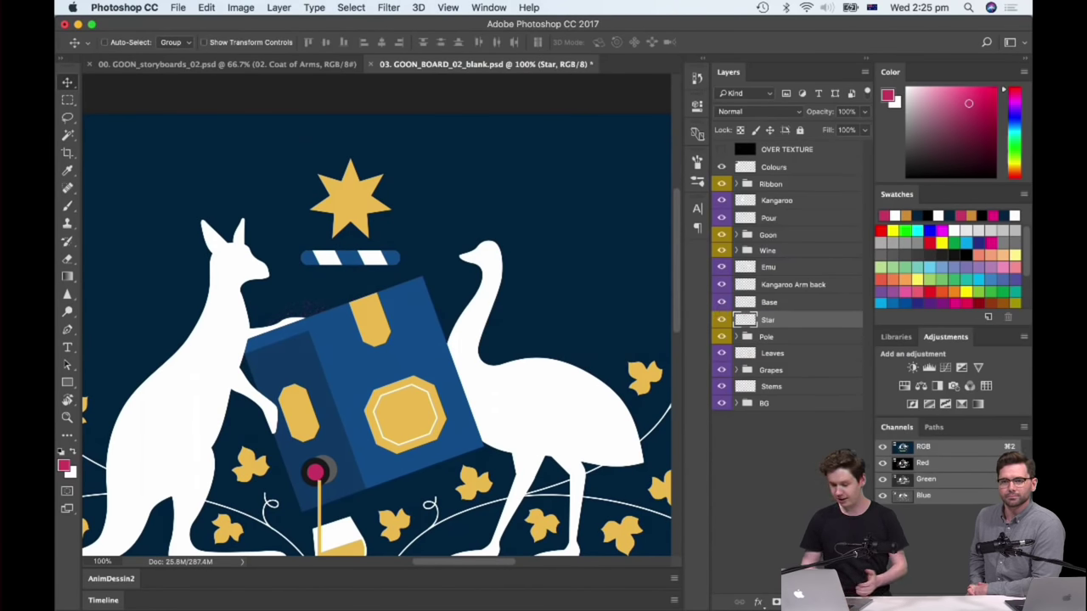
- Add a new layer directly above the Star layer and sample the dark orange from the colour palette for the speckled brush
key("ctrl+shift+alt+n")
key("b")
left_click(583, 430)
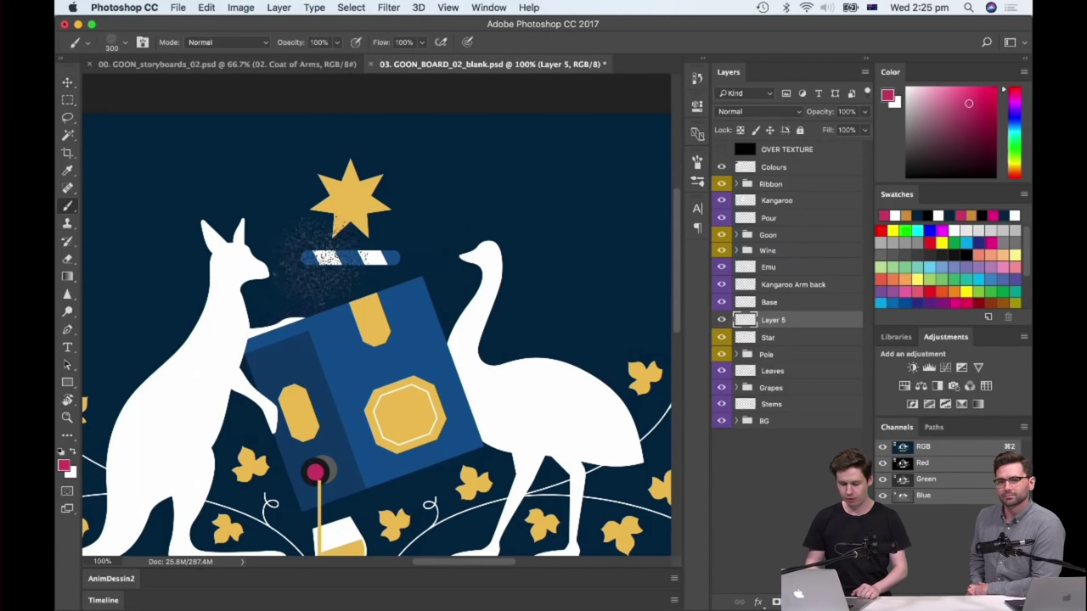
mouse_move(205, 305)
left_mouse_down()
mouse_move(527, 304)
mouse_move(314, 283)
left_mouse_up()
left_click(132, 164, "alt")
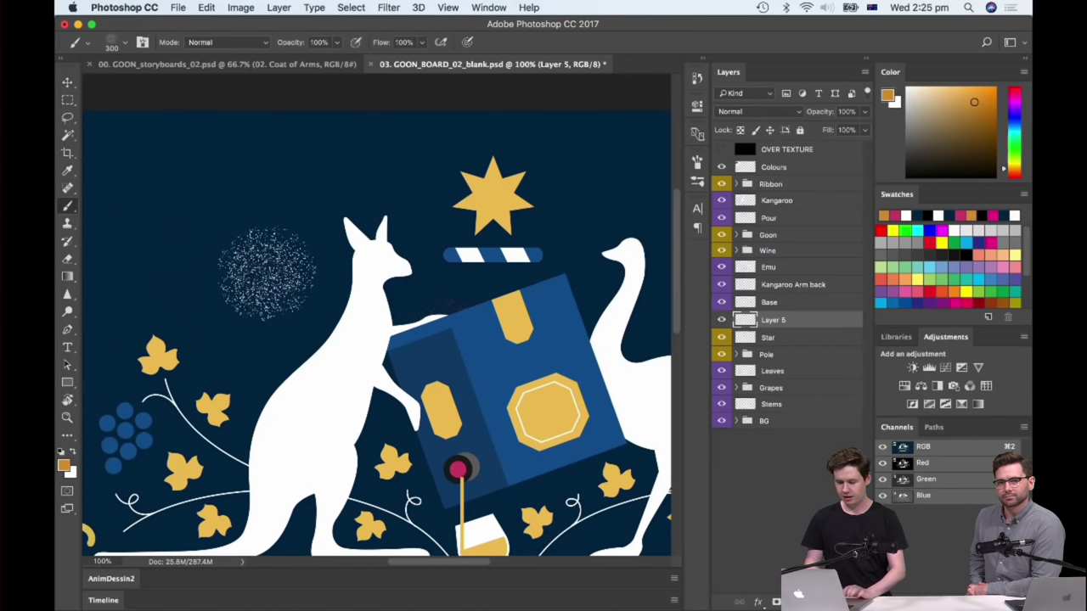
- Paint dark orange speckled shading diagonally across the lower part of the star and clip that layer to the Star layer
mouse_move(594, 194)
left_mouse_down()
mouse_move(475, 255)
mouse_move(586, 204)
left_mouse_up()
mouse_move(510, 246)
left_mouse_down()
mouse_move(450, 281)
mouse_move(552, 204)
mouse_move(612, 246)
left_mouse_up()
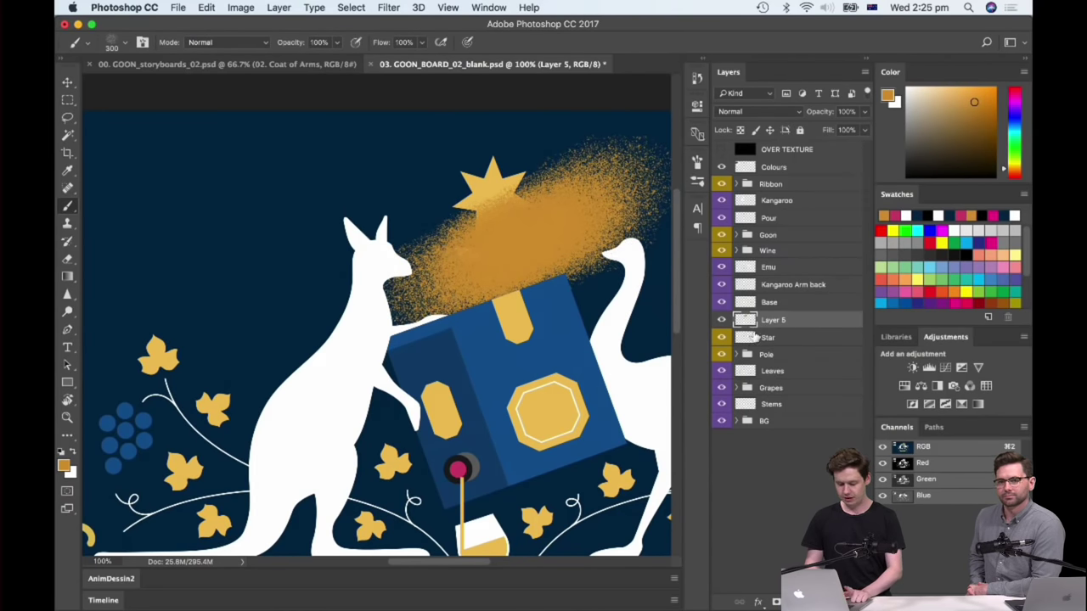
left_click(752, 329, "alt")
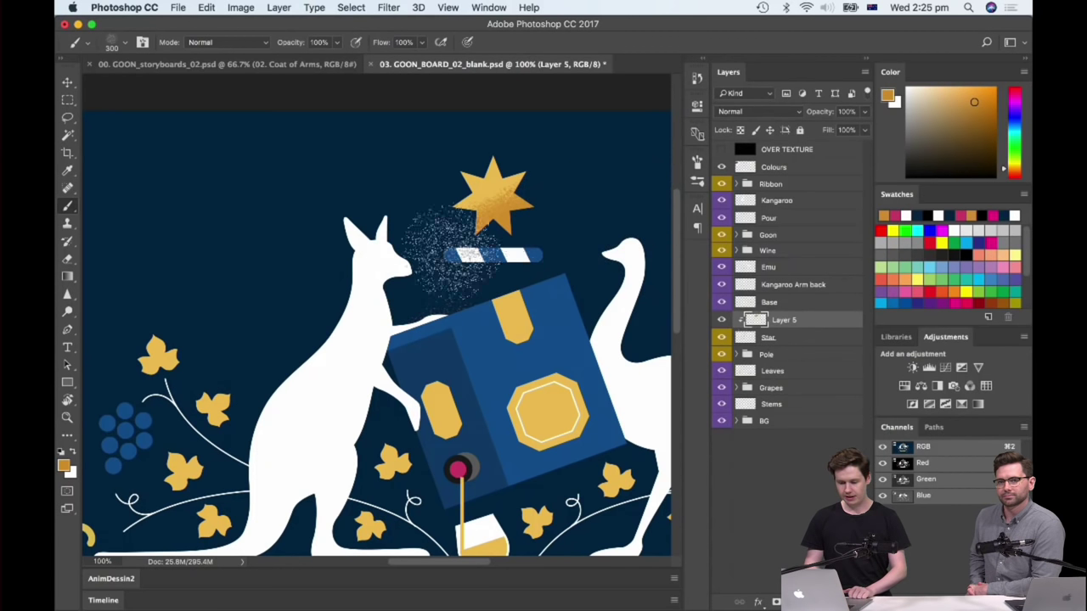
- Inspect the speckled shading on the star at 300% zoom
key("super+z")
key("super+z")
key("v")
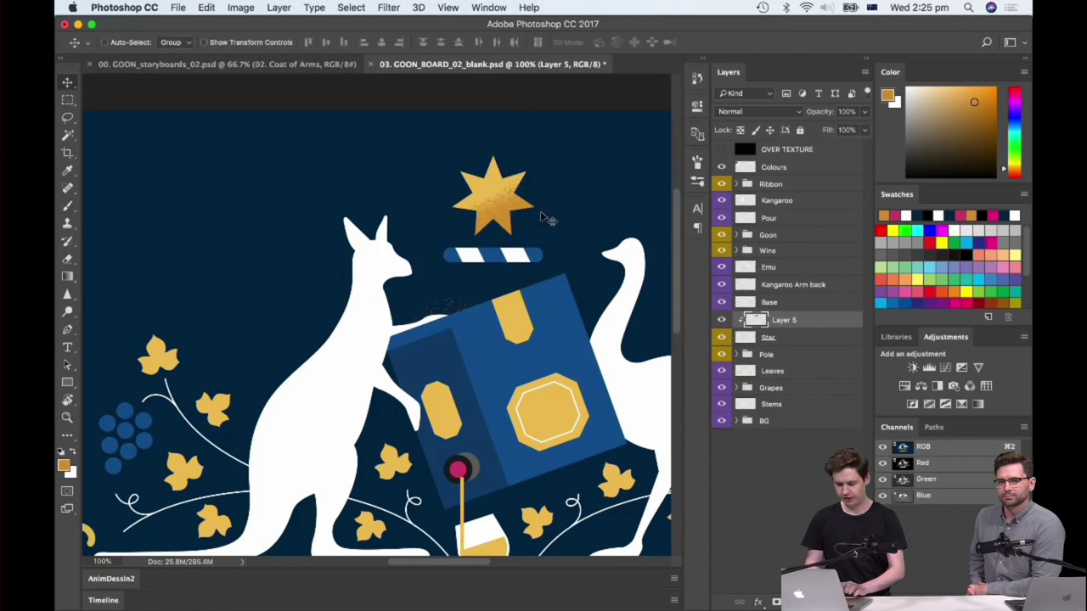
mouse_move(559, 221)
left_mouse_down()
mouse_move(548, 163)
mouse_move(550, 231)
left_mouse_up()
key("super+plus")
key("super+plus")
scroll(417, 322, "up", 3)
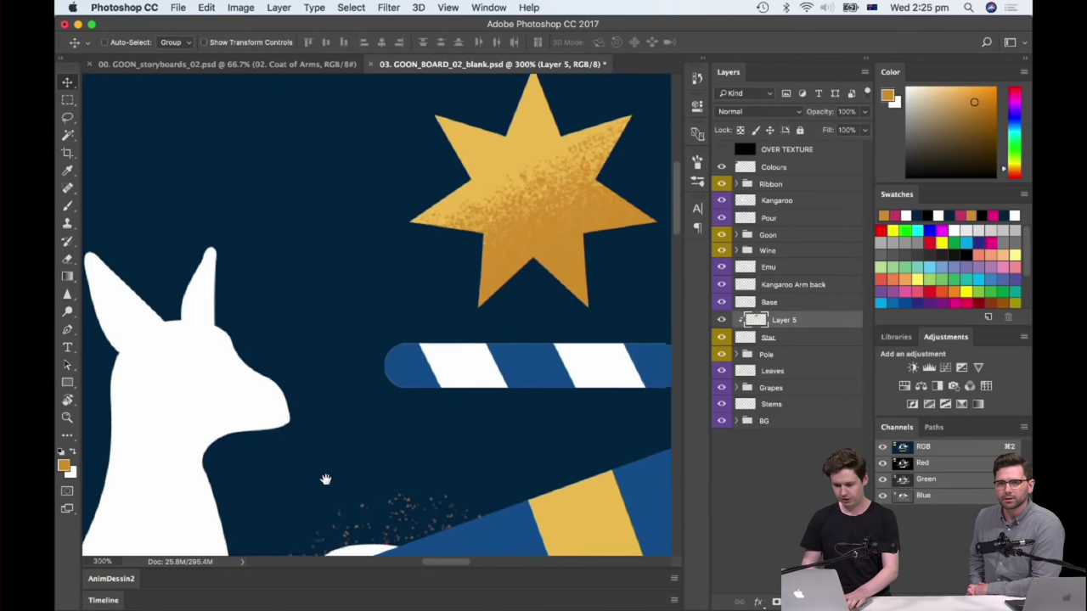
mouse_move(479, 325)
left_mouse_down()
mouse_move(529, 364)
mouse_move(538, 323)
mouse_move(467, 357)
mouse_move(487, 312)
mouse_move(506, 306)
mouse_move(496, 318)
left_mouse_up()
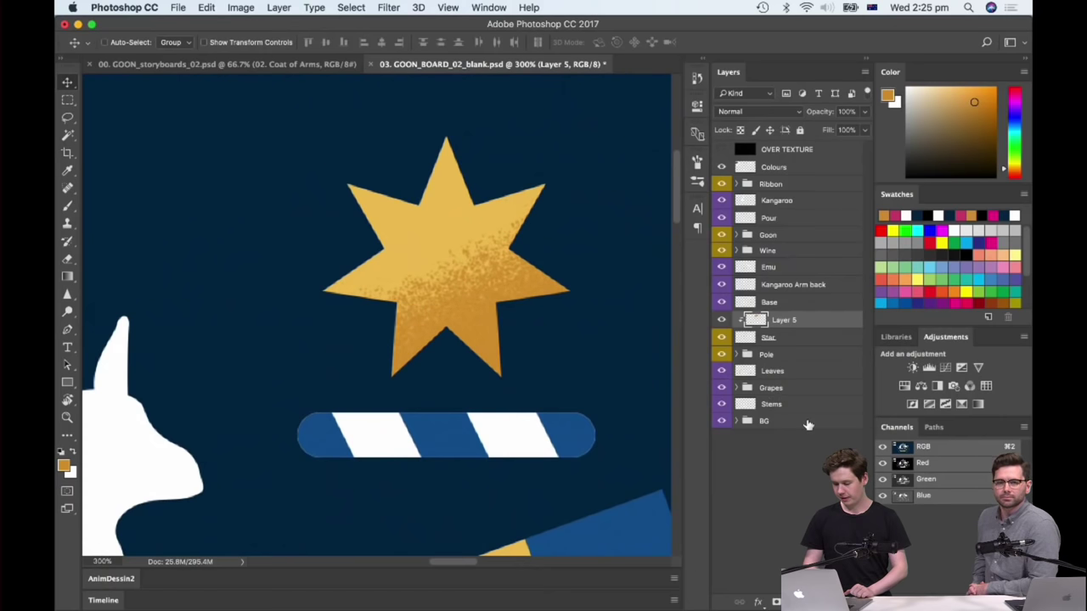
- Add another layer clipped to the Star layer and paint a white speckled highlight on the star's upper-left points
left_click(853, 601)
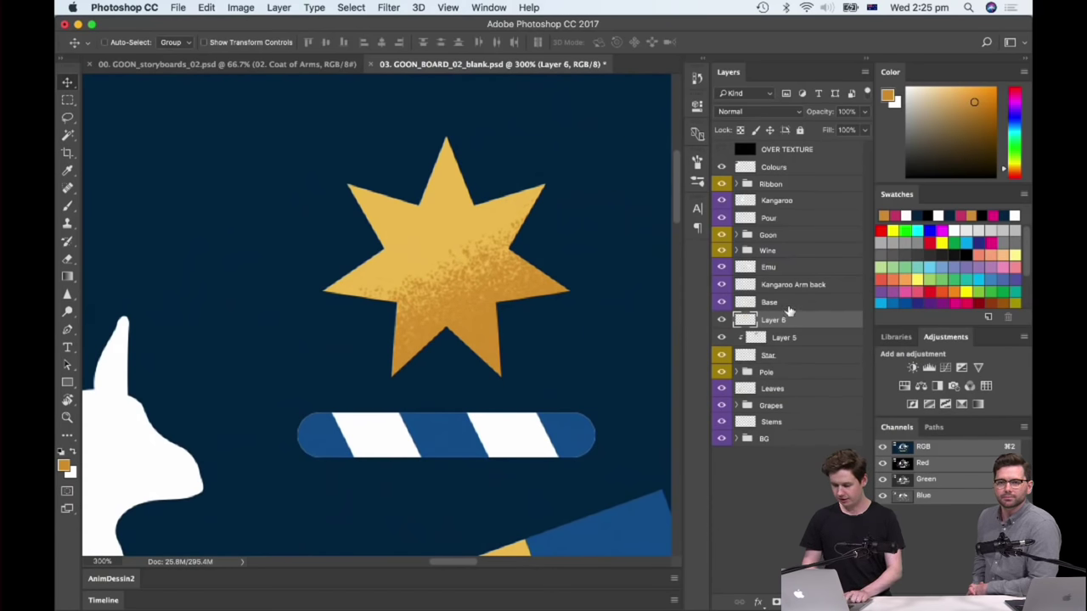
left_click(745, 323, "alt")
key("b")
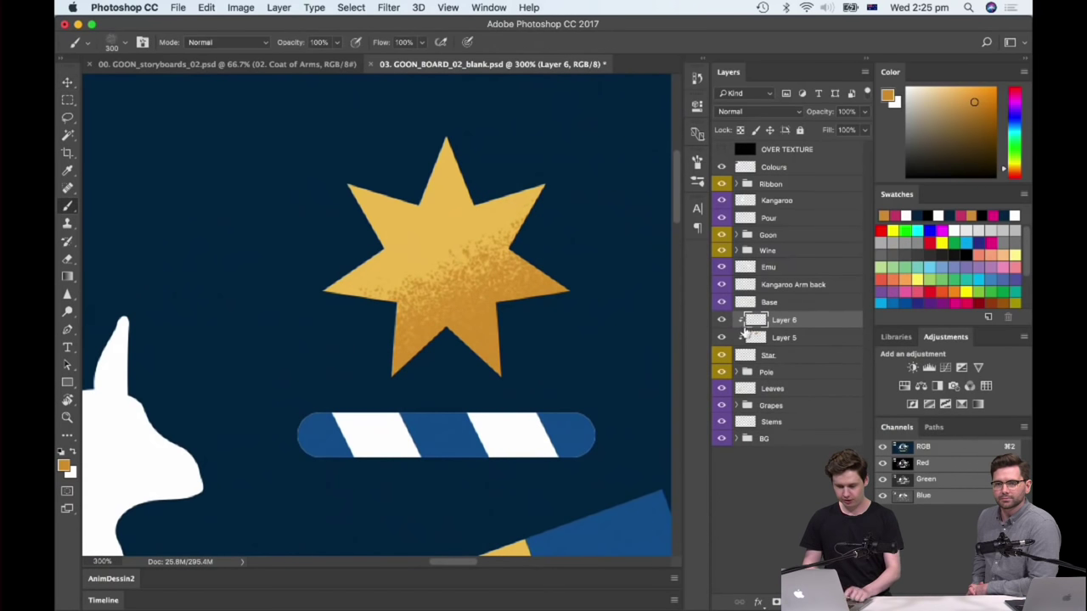
left_click(365, 431, "alt")
key("super+minus")
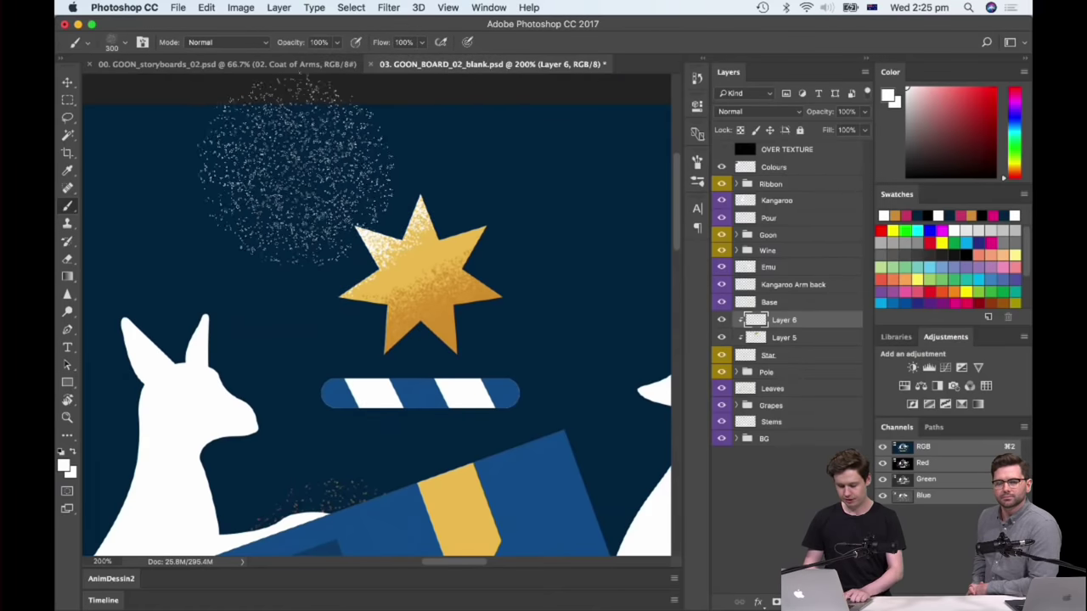
- Examine the shaded and highlighted star within the whole coat of arms at 66.67% zoom
key("v")
key("super+minus")
key("super+minus")
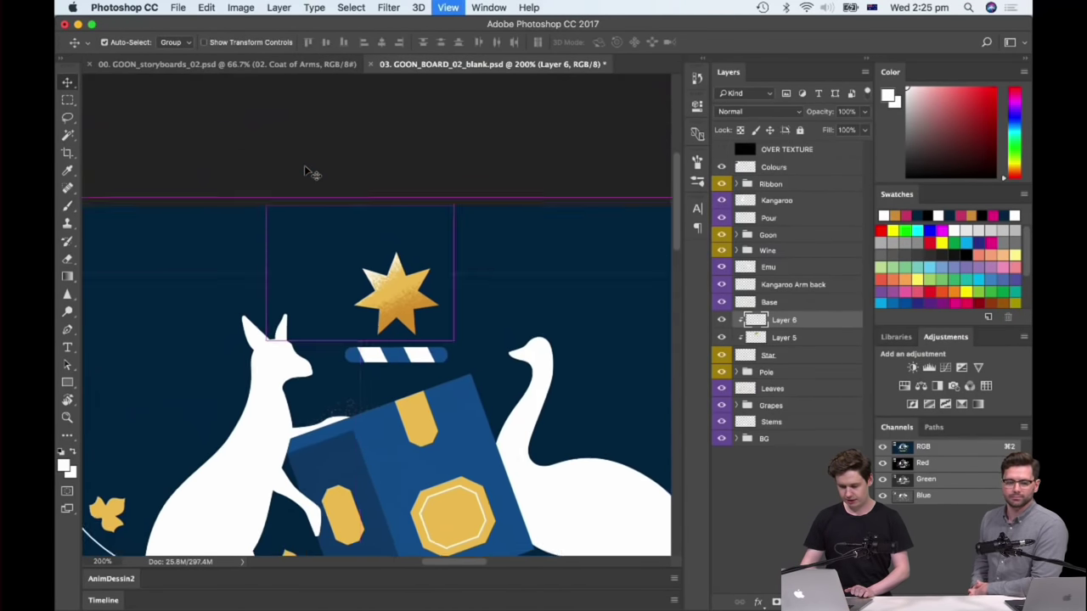
key("super+minus")
left_click_drag(308, 173, 407, 140)
left_click_drag(443, 229, 450, 178)
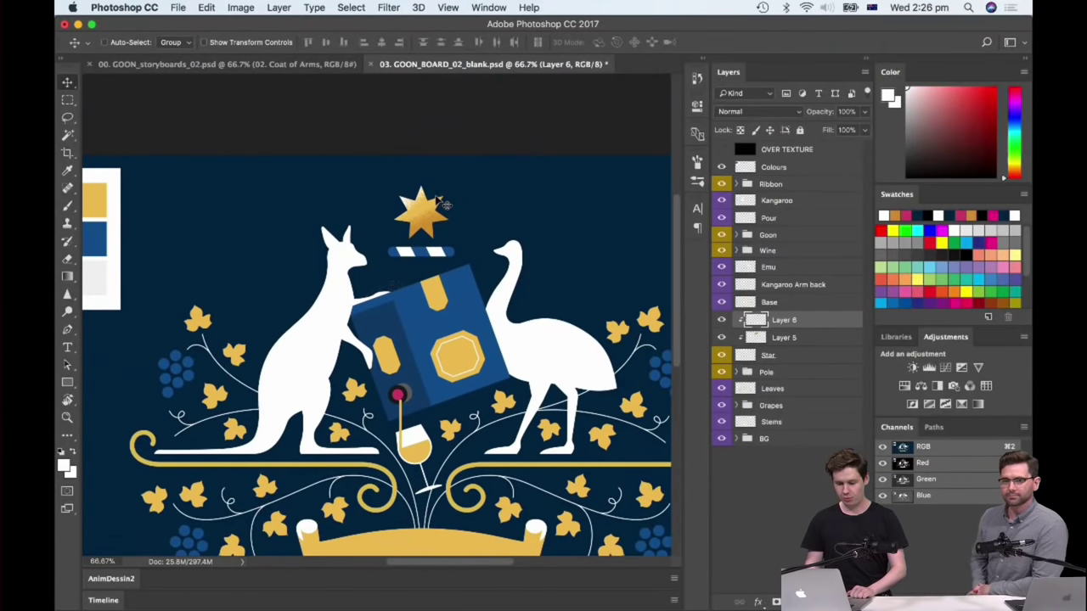
left_click_drag(435, 202, 445, 199)
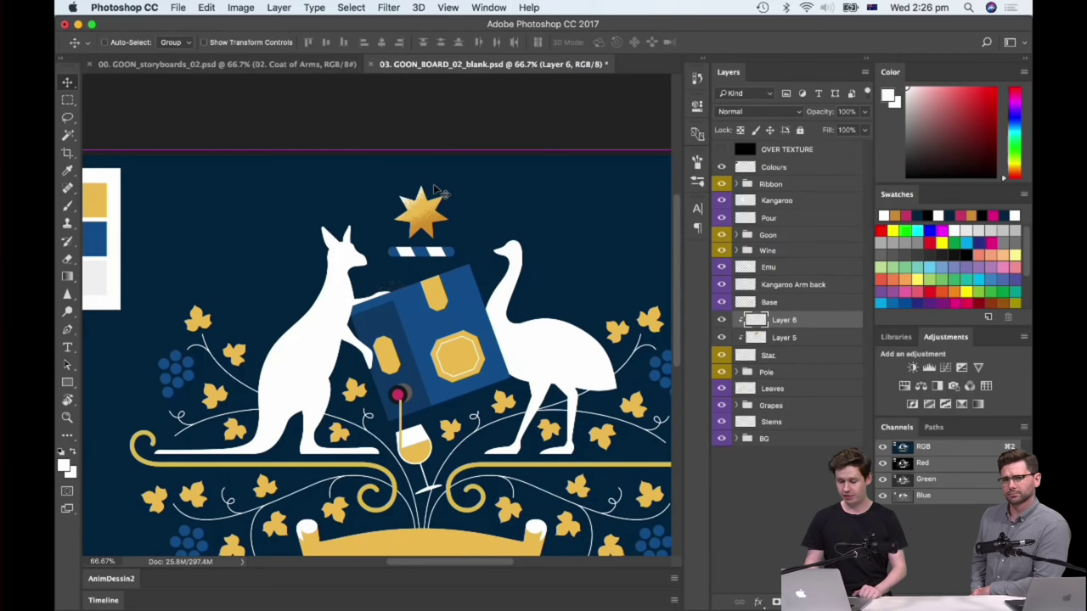
mouse_move(438, 191)
left_mouse_down()
mouse_move(425, 179)
mouse_move(463, 202)
mouse_move(450, 172)
mouse_move(514, 216)
mouse_move(425, 134)
mouse_move(507, 262)
mouse_move(406, 167)
mouse_move(433, 195)
left_mouse_up()
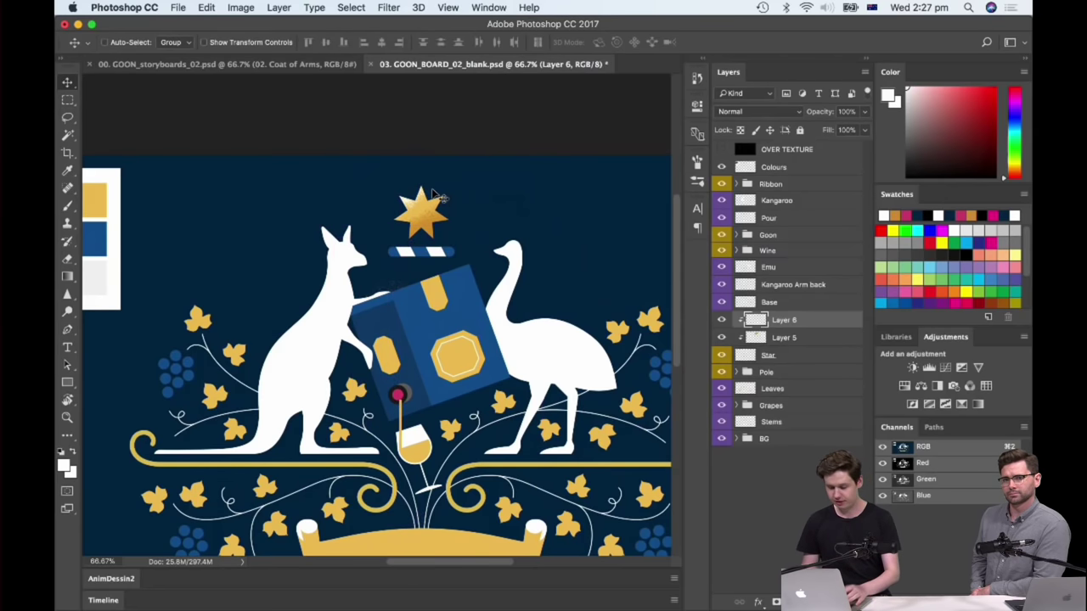
- Go through the Star layer and its clipped Layer 5 and Layer 6, and save the document
left_click(813, 339)
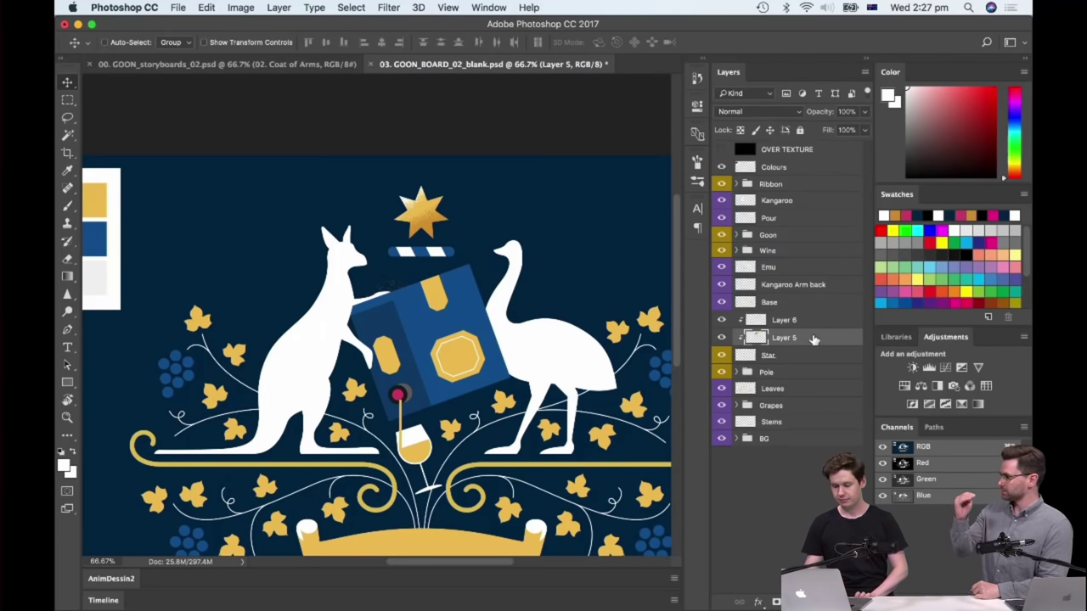
left_click(790, 350)
left_click(815, 322, "shift")
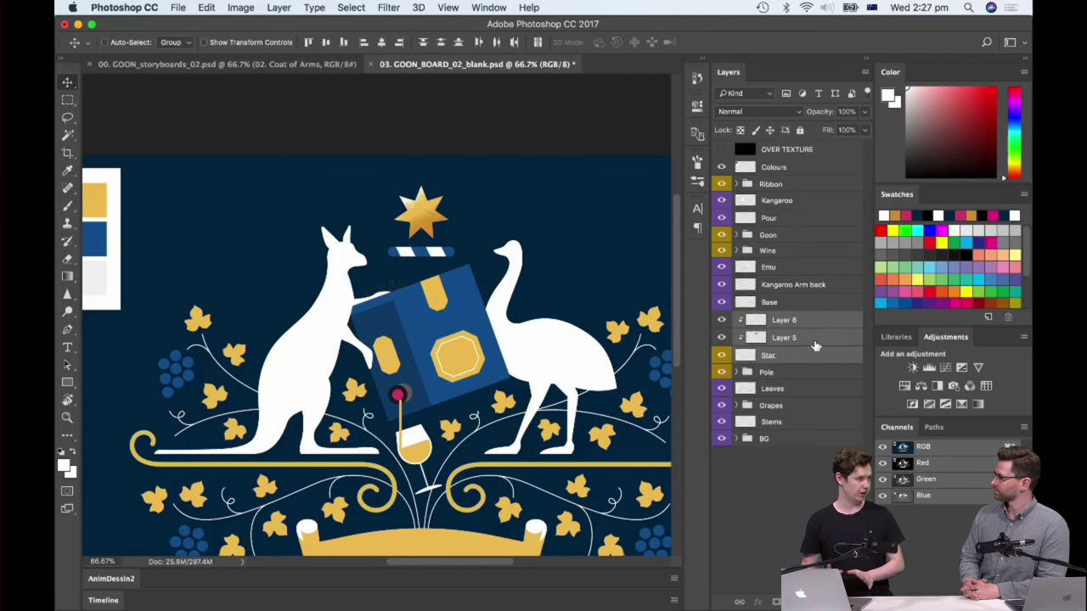
left_click(804, 356)
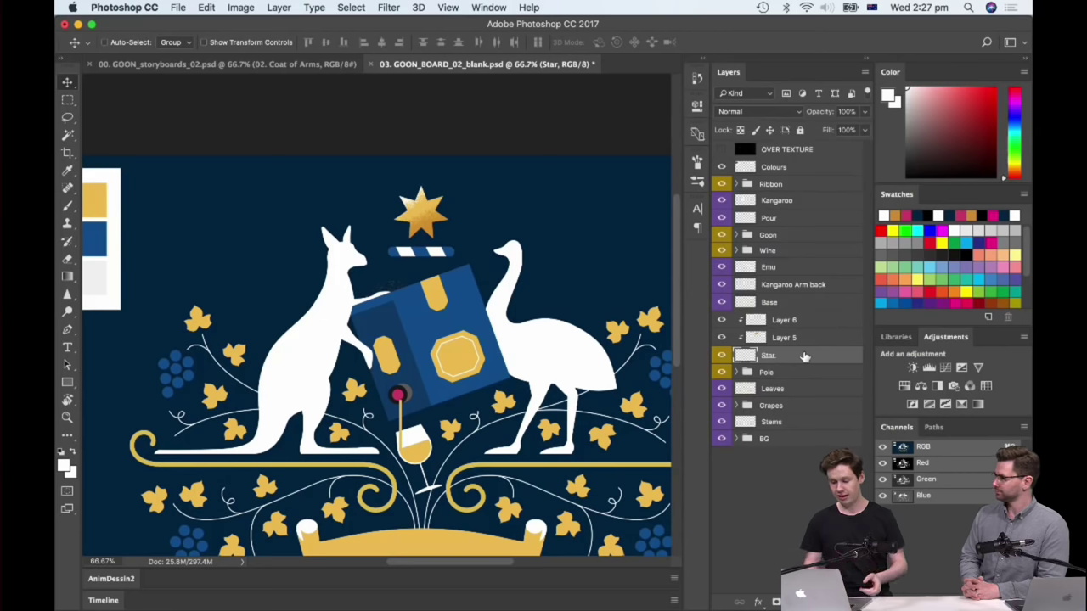
left_click(807, 340)
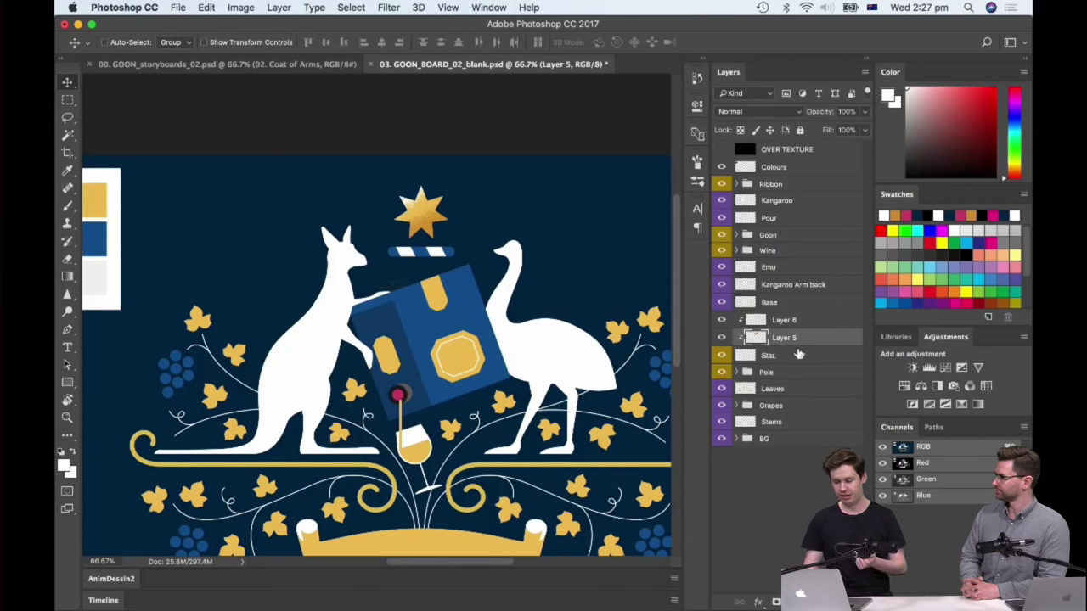
left_click(815, 323)
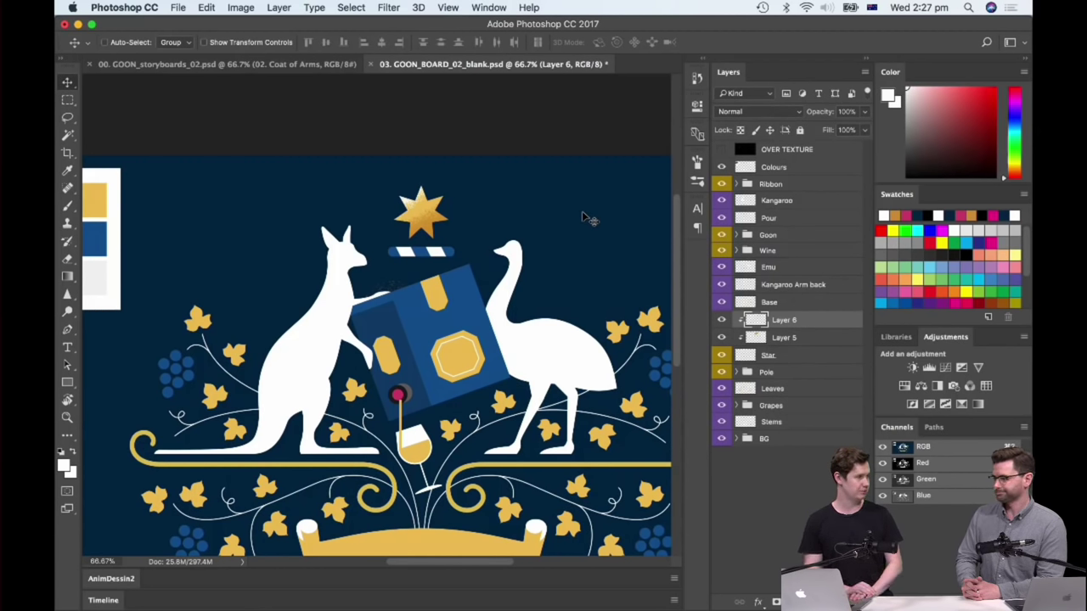
key("super+s")
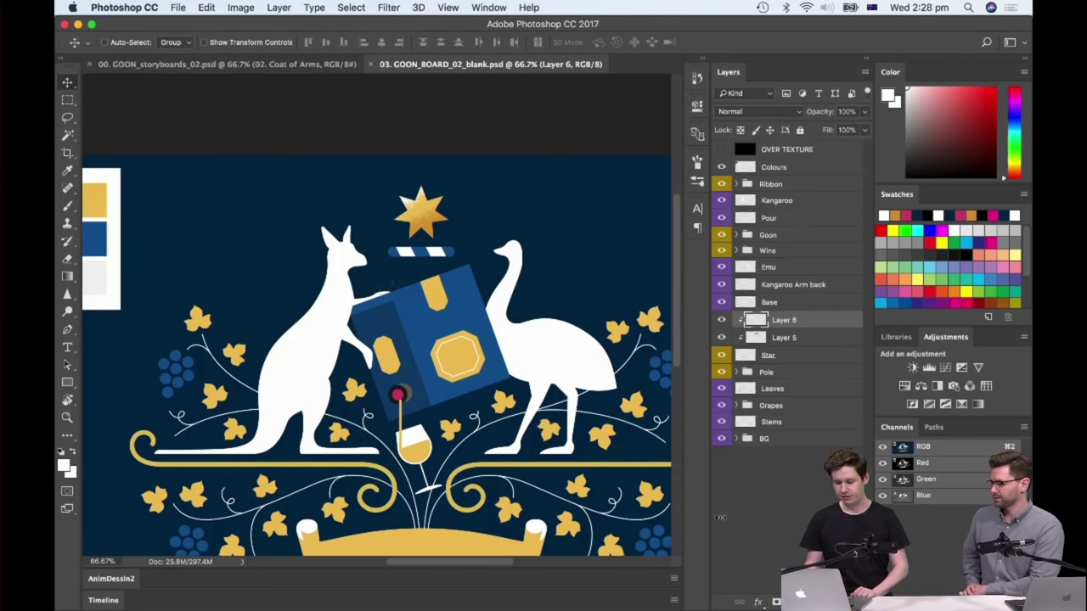
- Try merging the clipped Layer 5 down into the Star layer
left_click(792, 339)
key("ctrl+e")
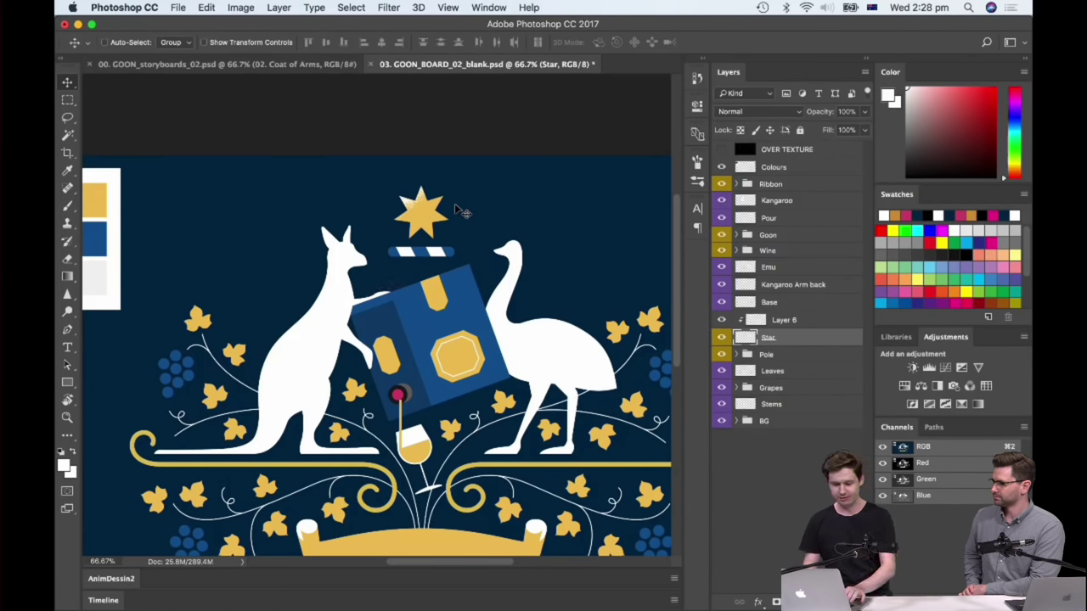
key("ctrl+z")
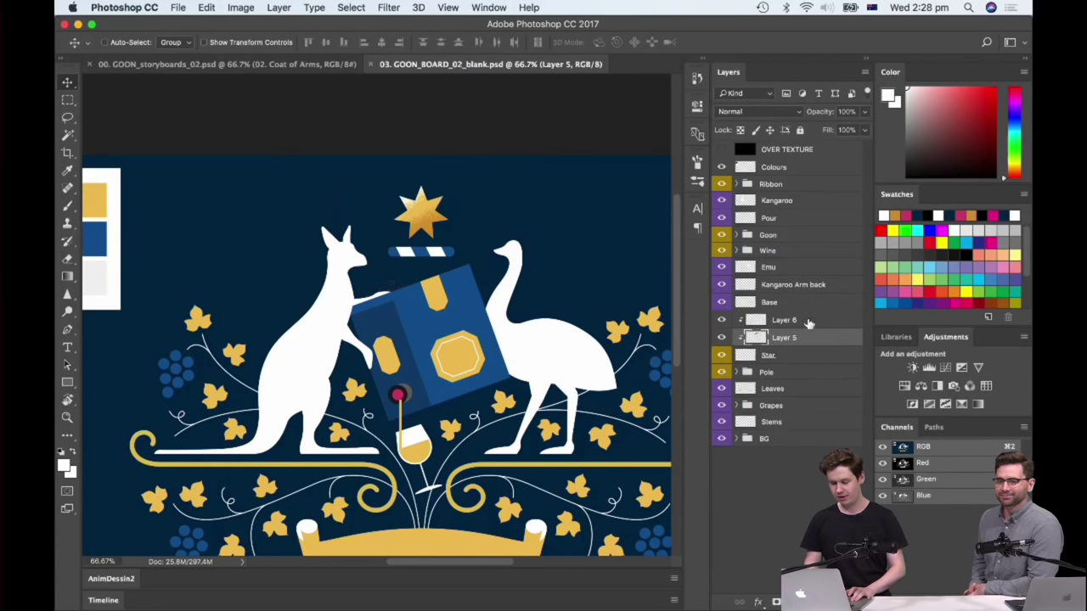
- Select the Base layer and switch to the coat of arms project in After Effects
left_click(805, 305)
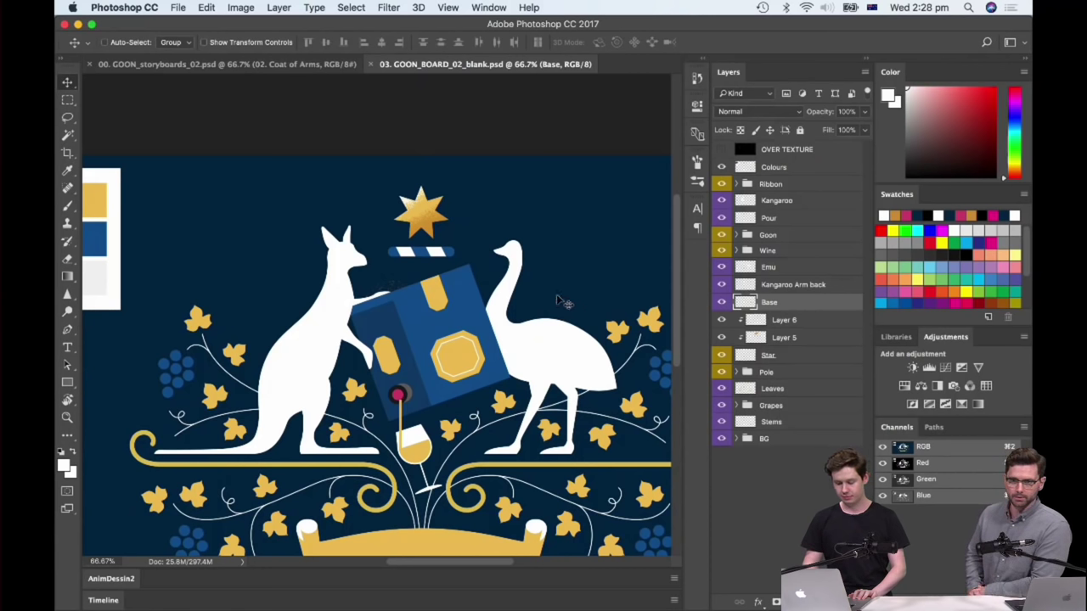
key("ctrl+Up")
left_click(705, 438)
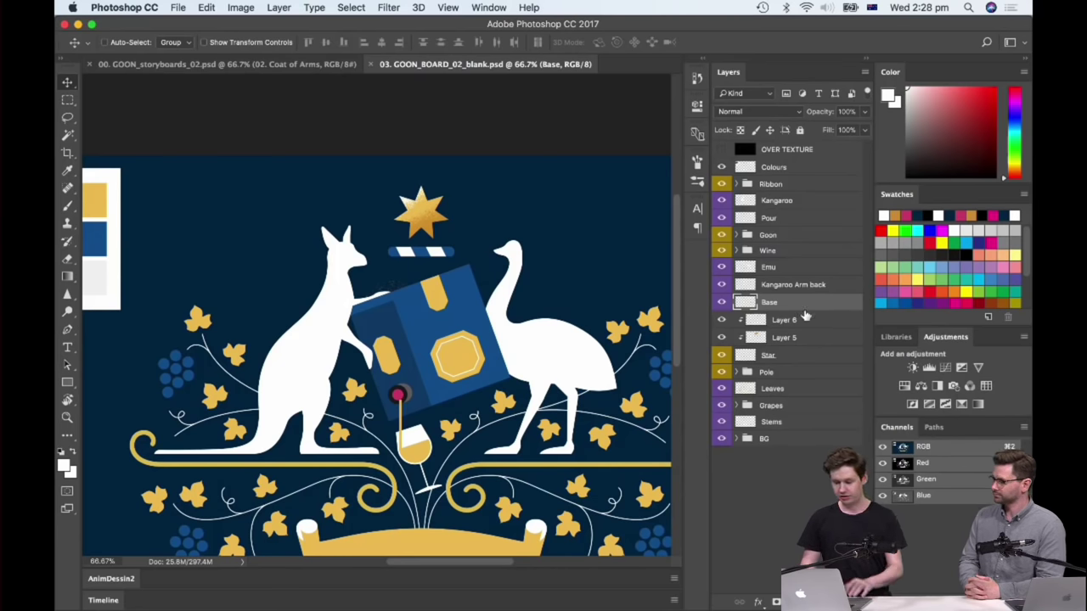
key("ctrl+Up")
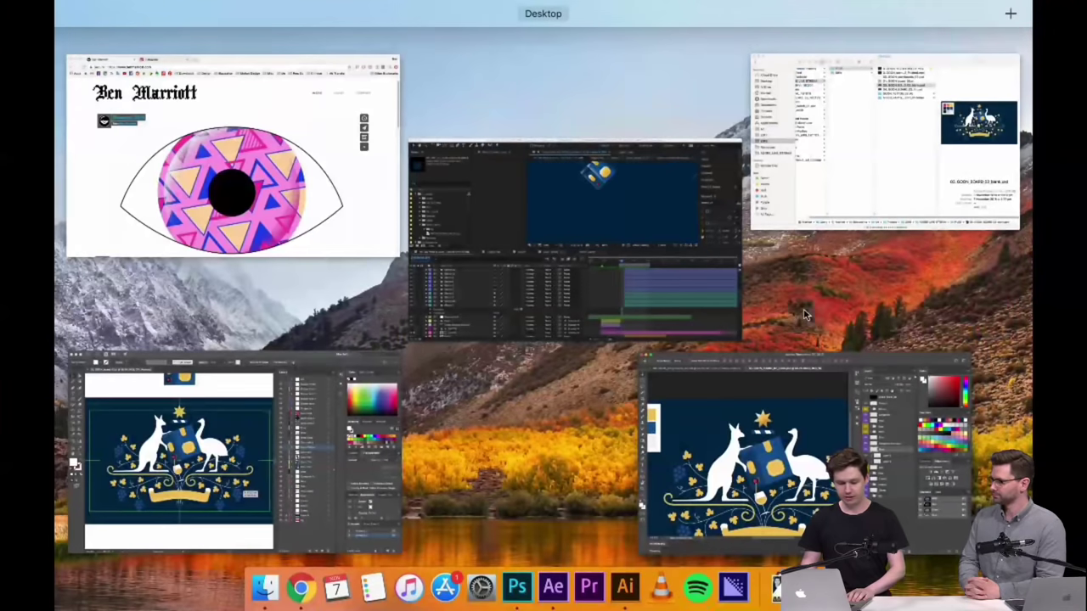
left_click(698, 279)
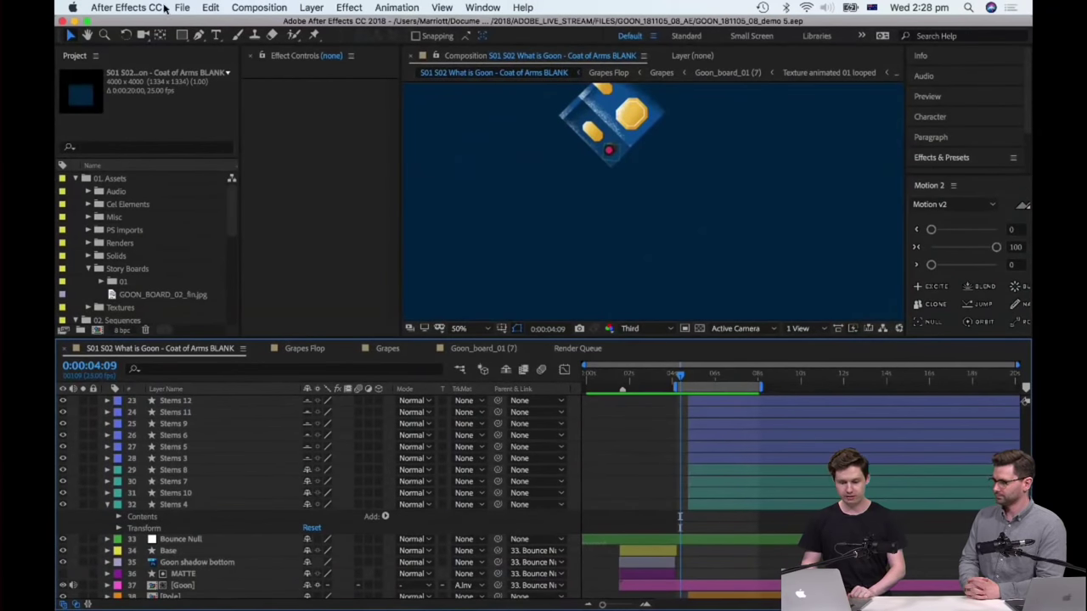
left_click(182, 8)
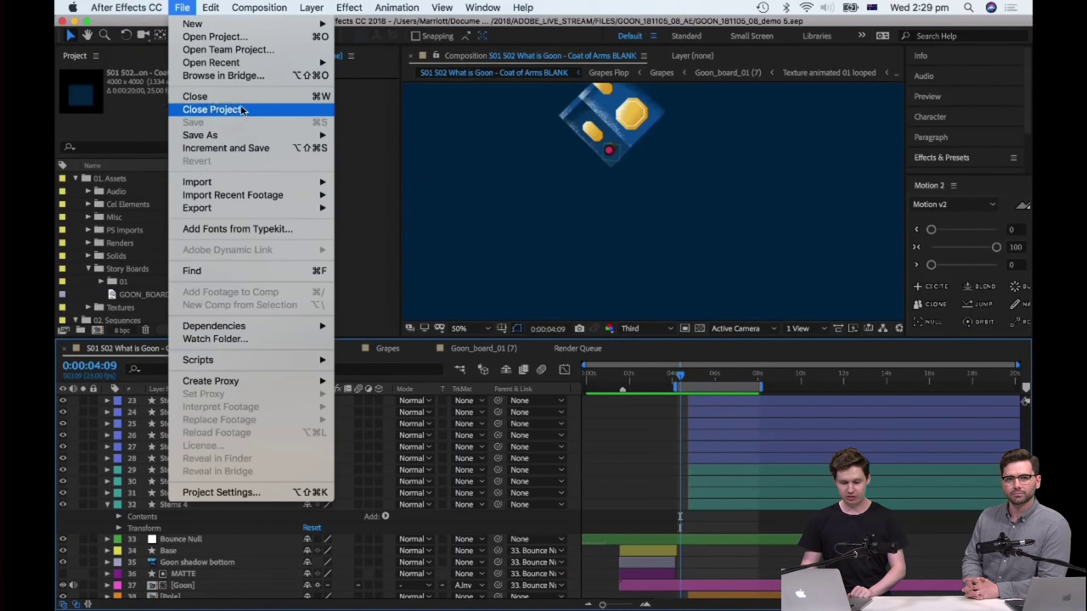
mouse_move(237, 197)
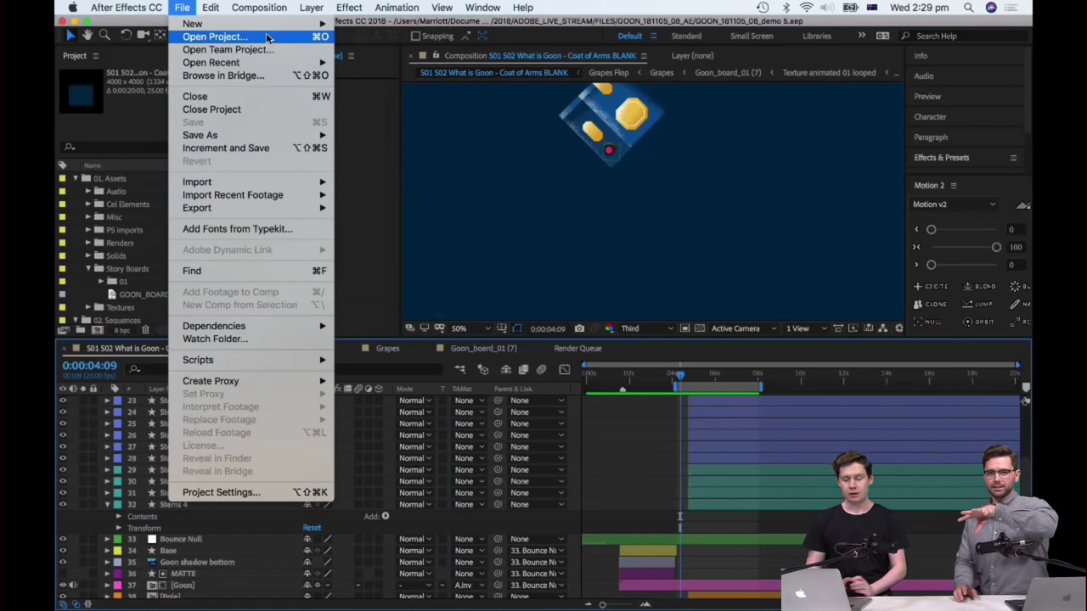
left_click(703, 386)
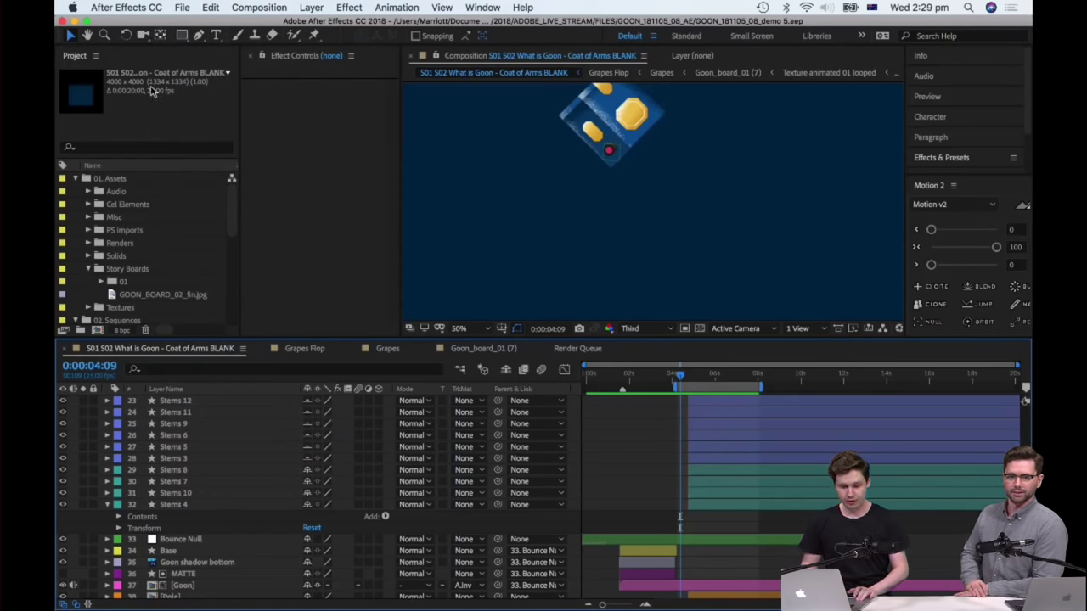
- Look through the project's asset and precomp folders and select the PS Imports folder
left_click(147, 230)
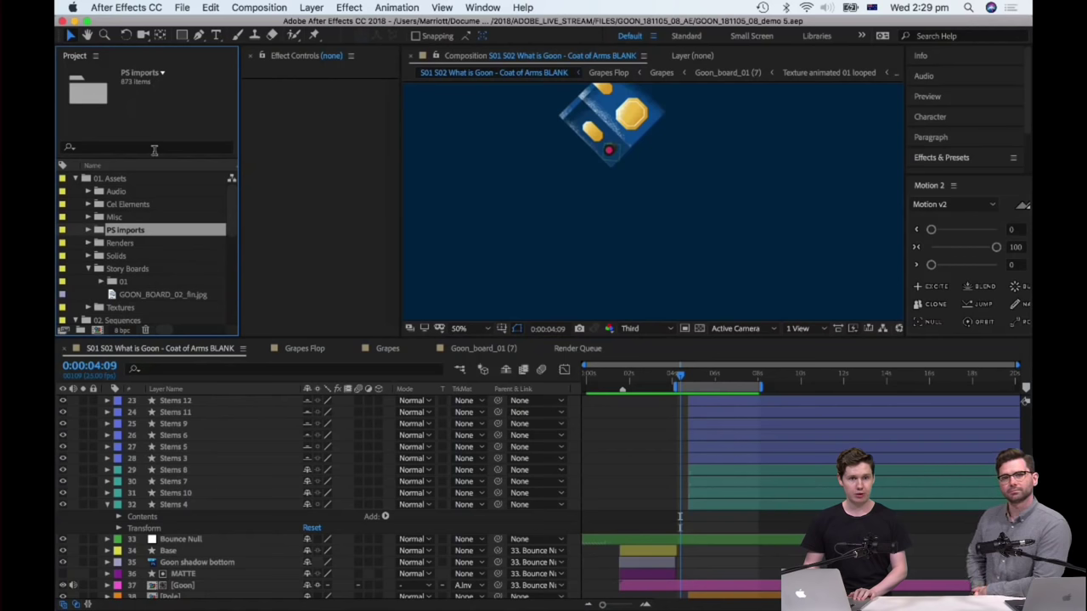
scroll(127, 246, "down", 5)
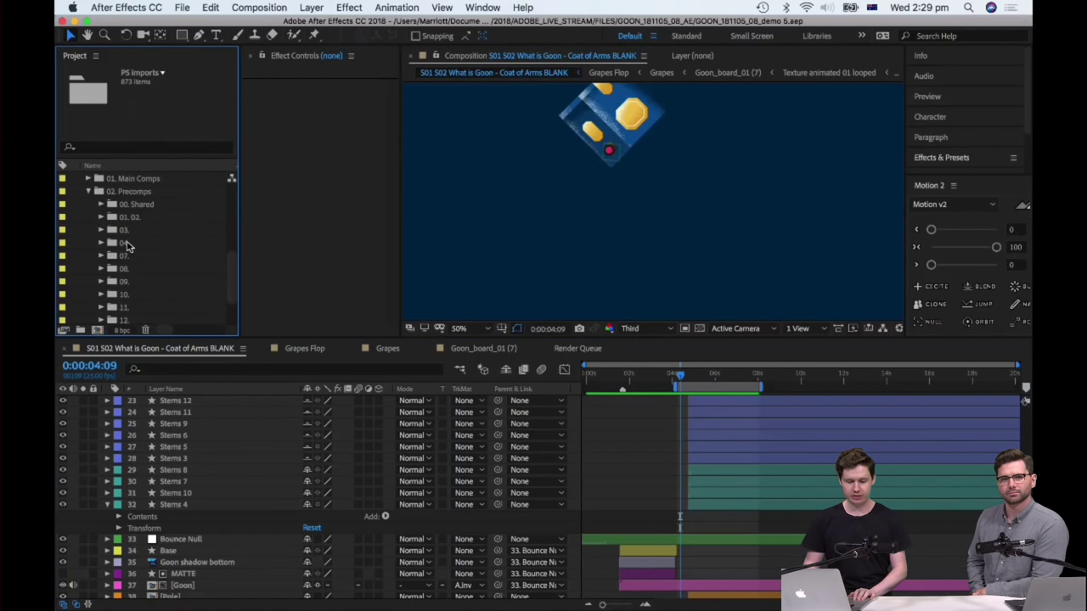
scroll(134, 271, "up", 5)
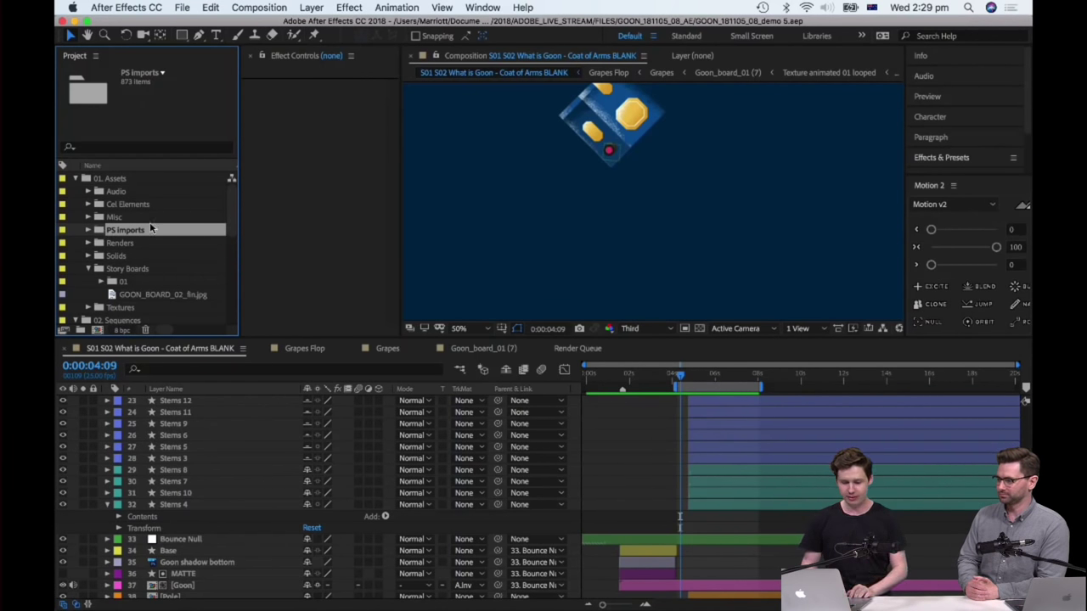
left_click(118, 267)
left_click(138, 236)
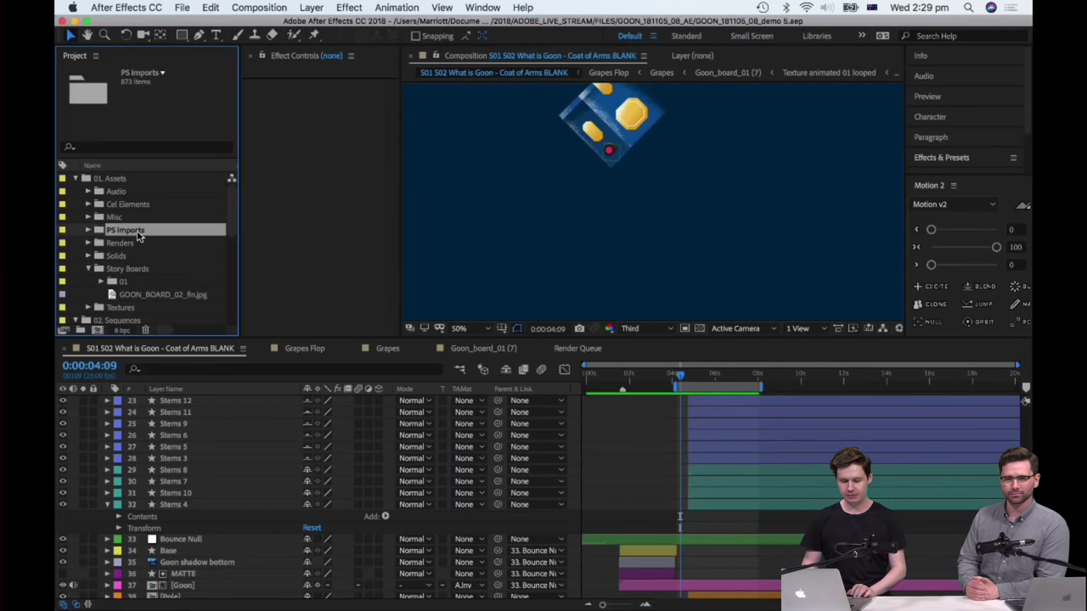
- Import 04. GOON_BOARD_02_fin.psd into PS Imports as Composition - Retain Layer Sizes with editable layer styles
left_click(181, 7)
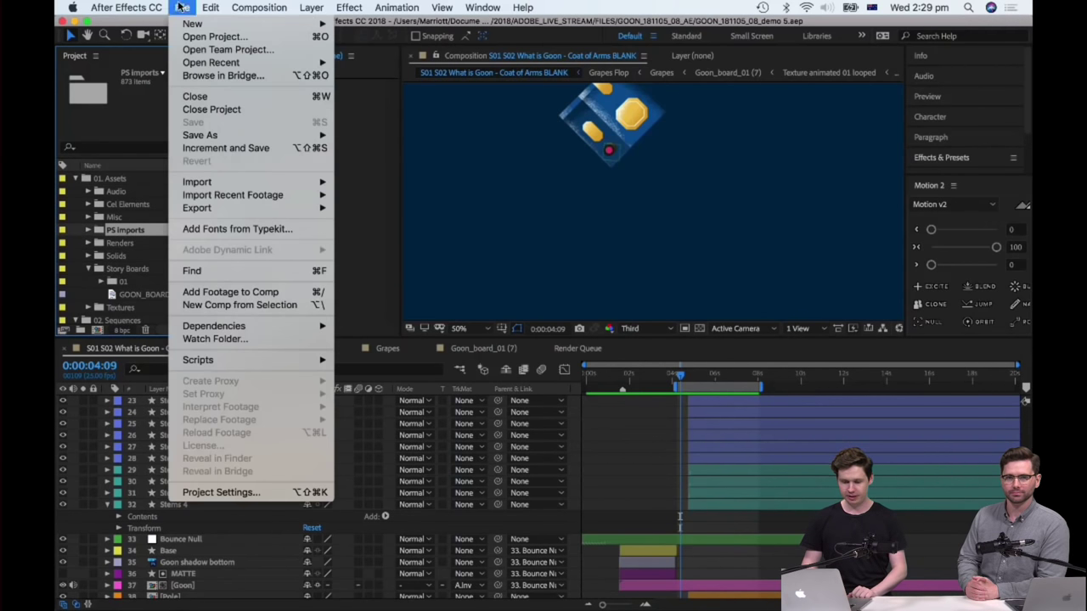
mouse_move(293, 181)
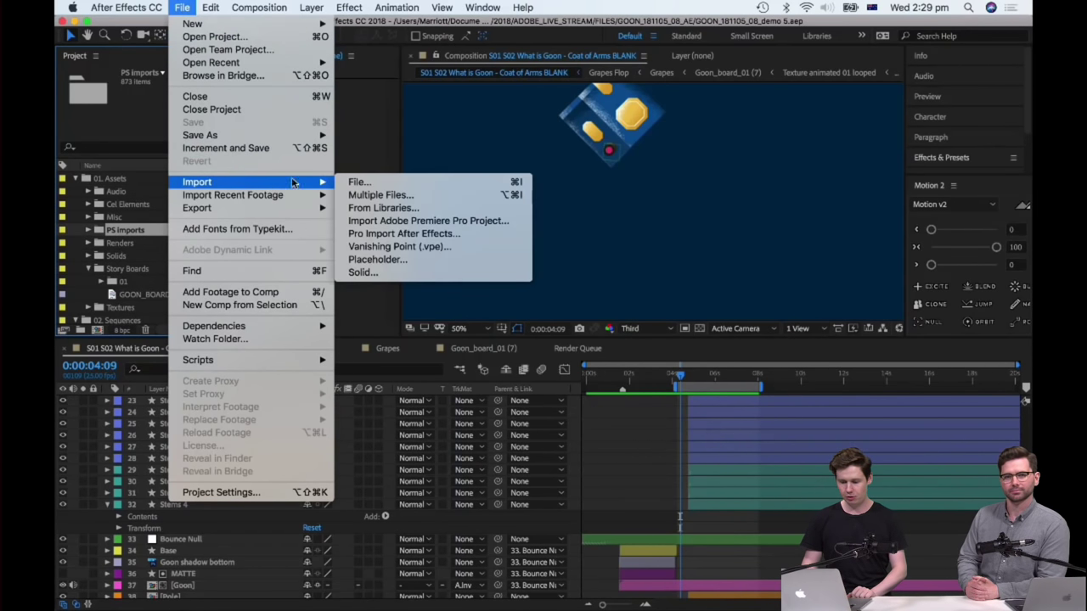
left_click(374, 183)
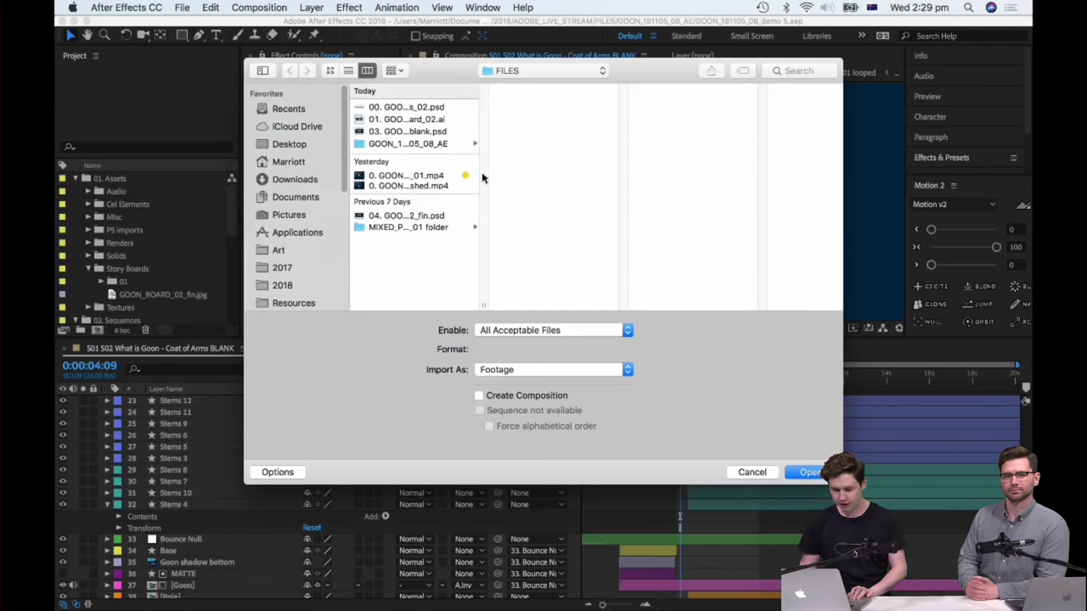
left_click(427, 216)
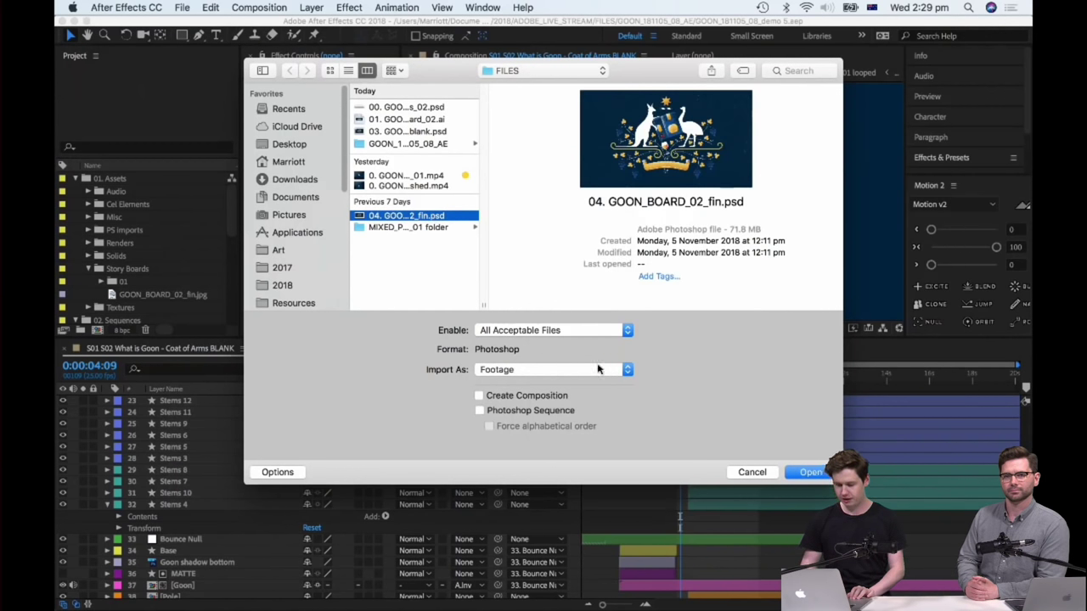
left_click(540, 370)
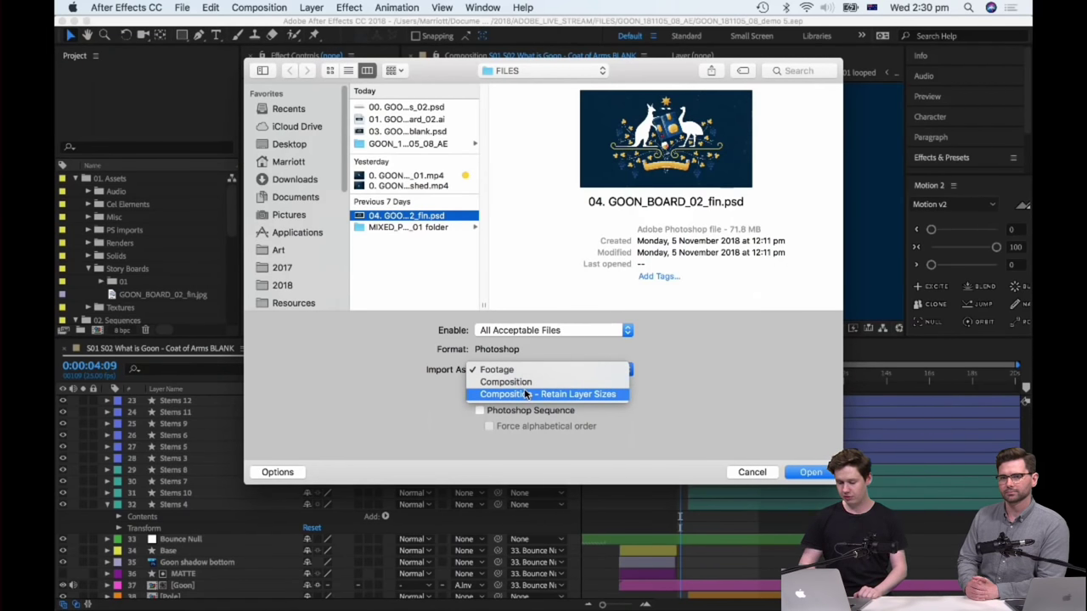
left_click(527, 395)
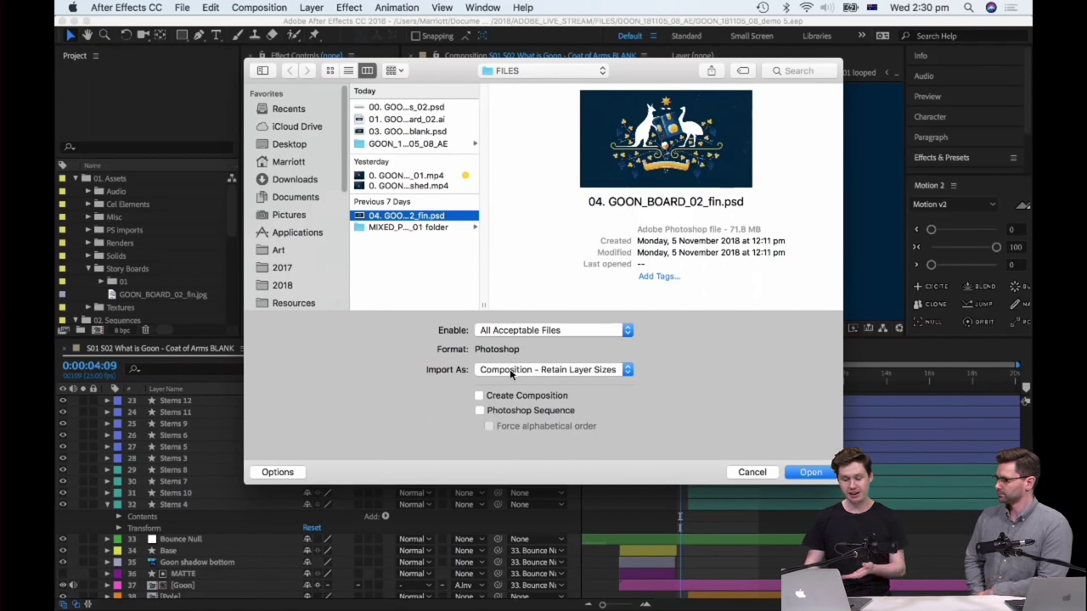
left_click(809, 472)
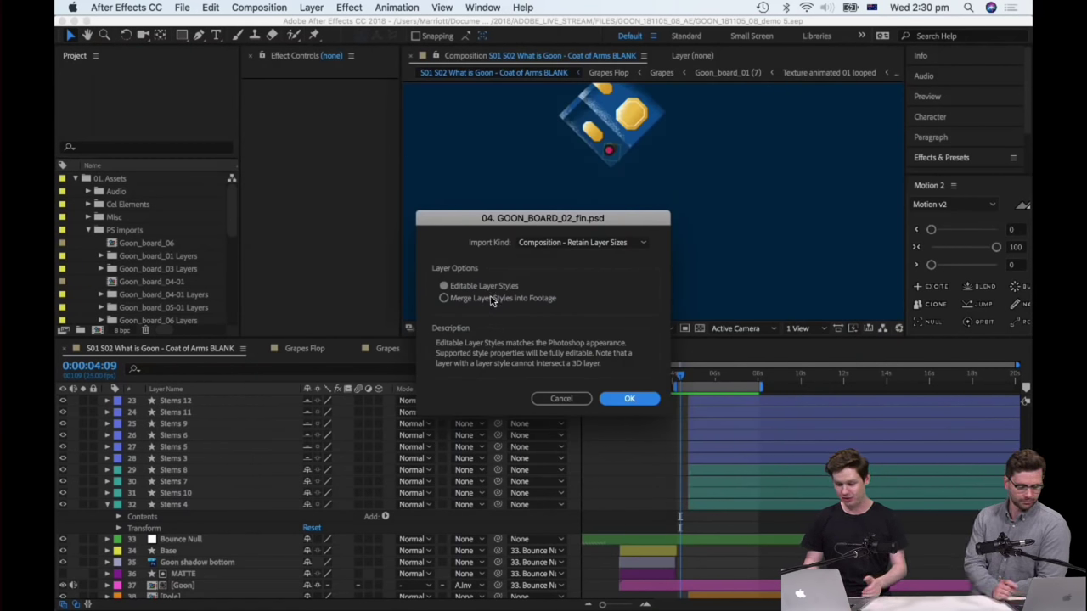
left_click(628, 400)
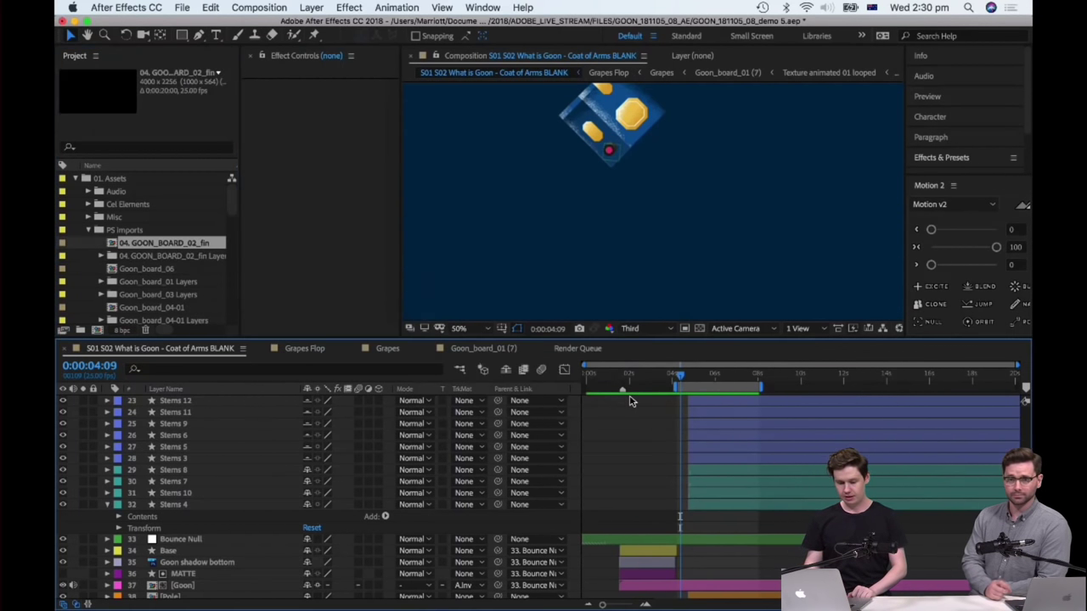
- Open the imported 04. GOON_BOARD_02_fin composition and view it at 50%
double_click(190, 245)
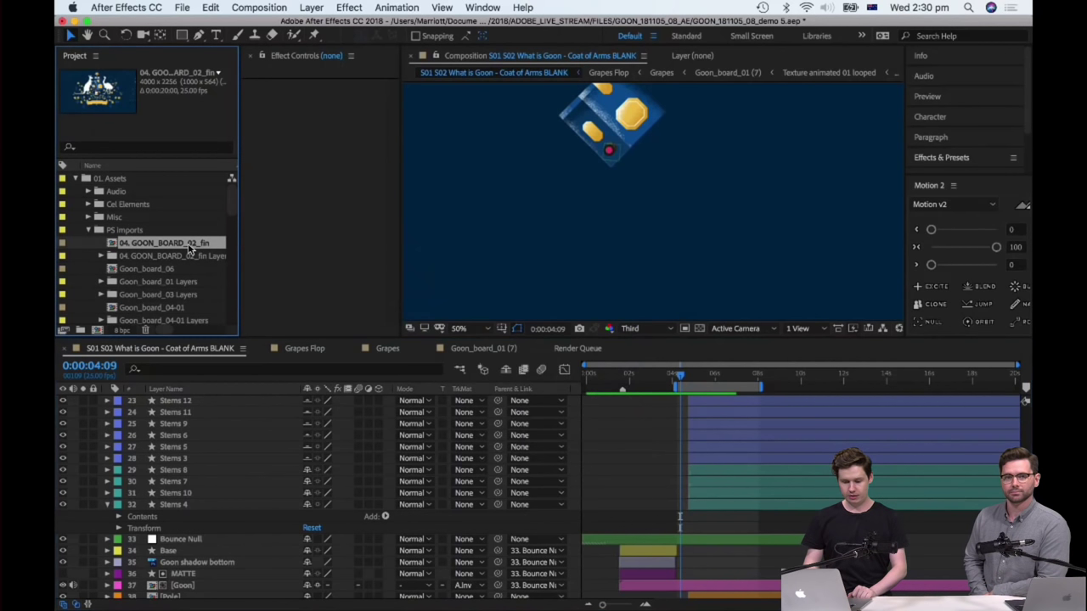
key("comma")
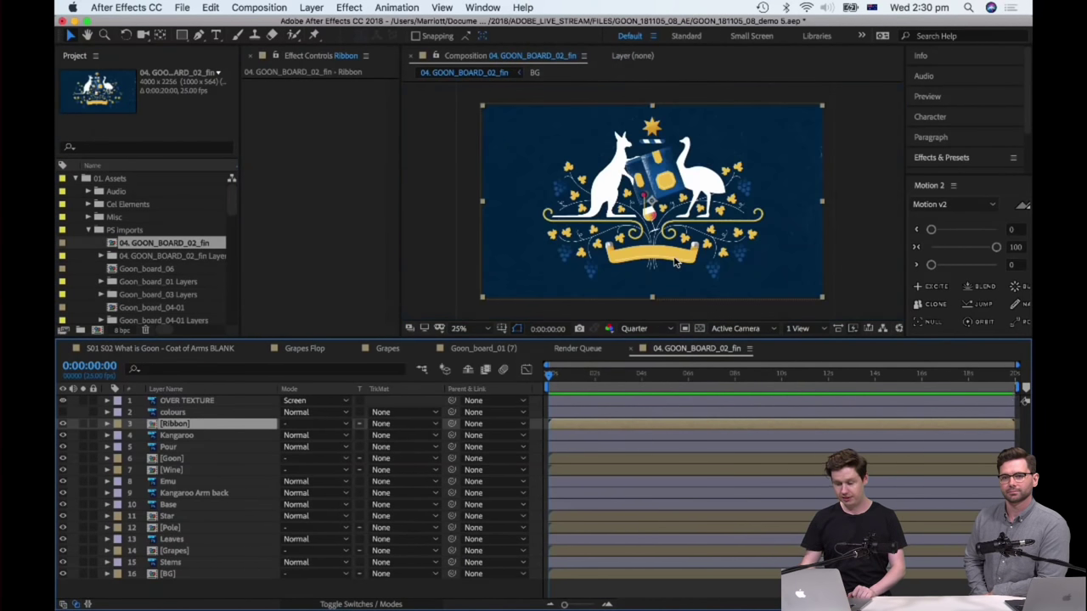
key("period")
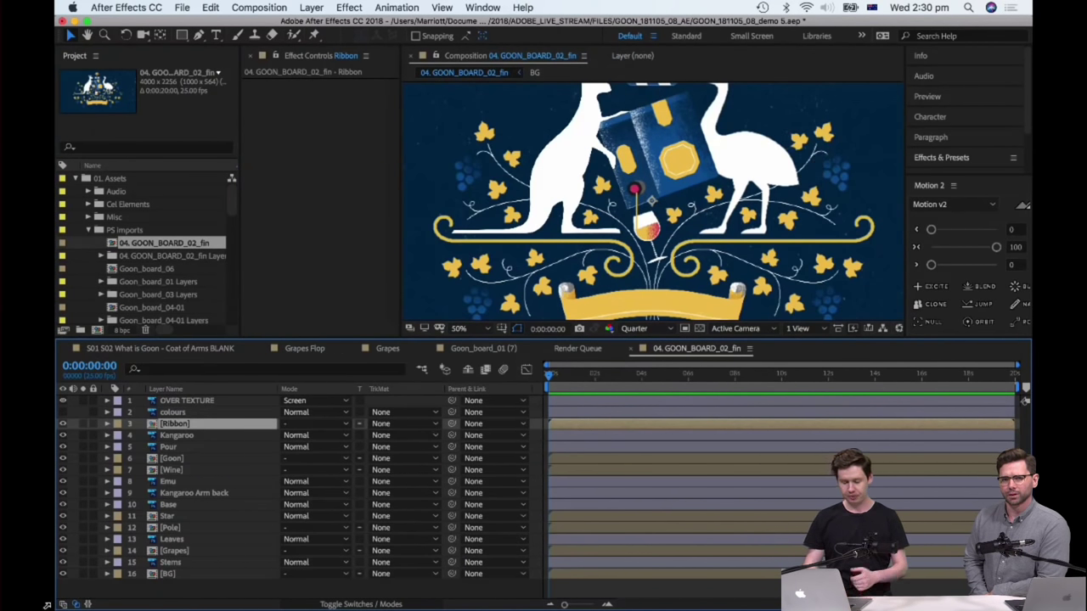
- Look over the imported composition's layer stack, selecting OVER TEXTURE, all the layers together, and the Ribbon precomp
left_click(589, 403)
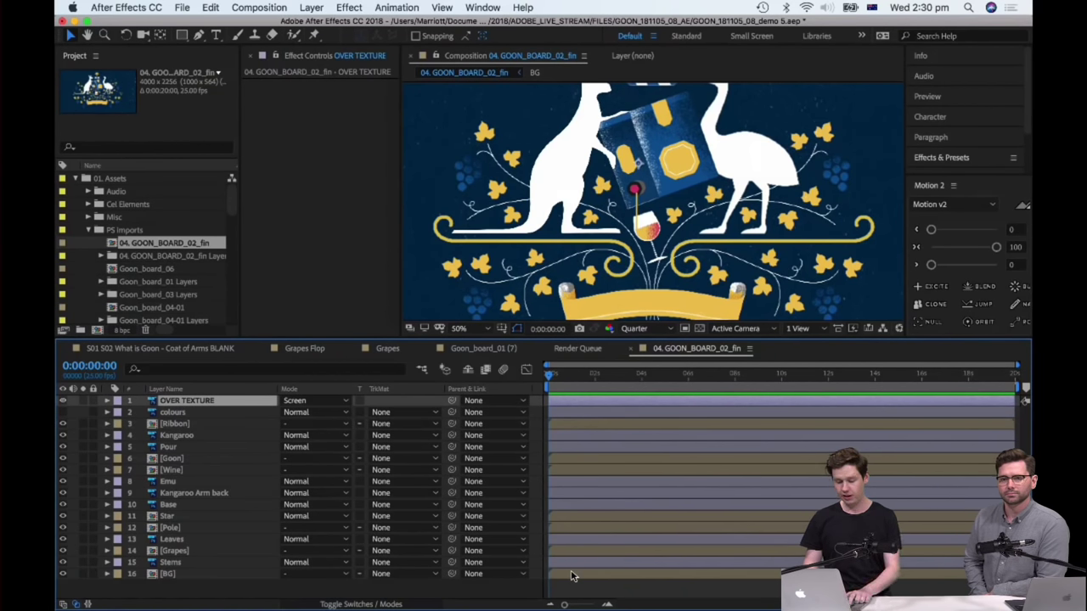
key("super+a")
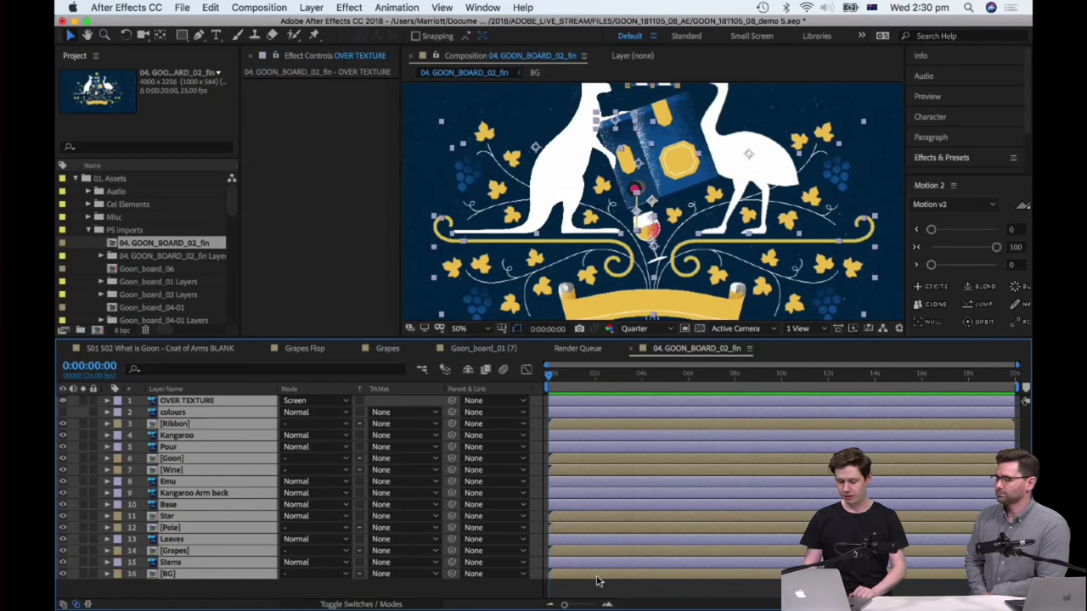
left_click(638, 583)
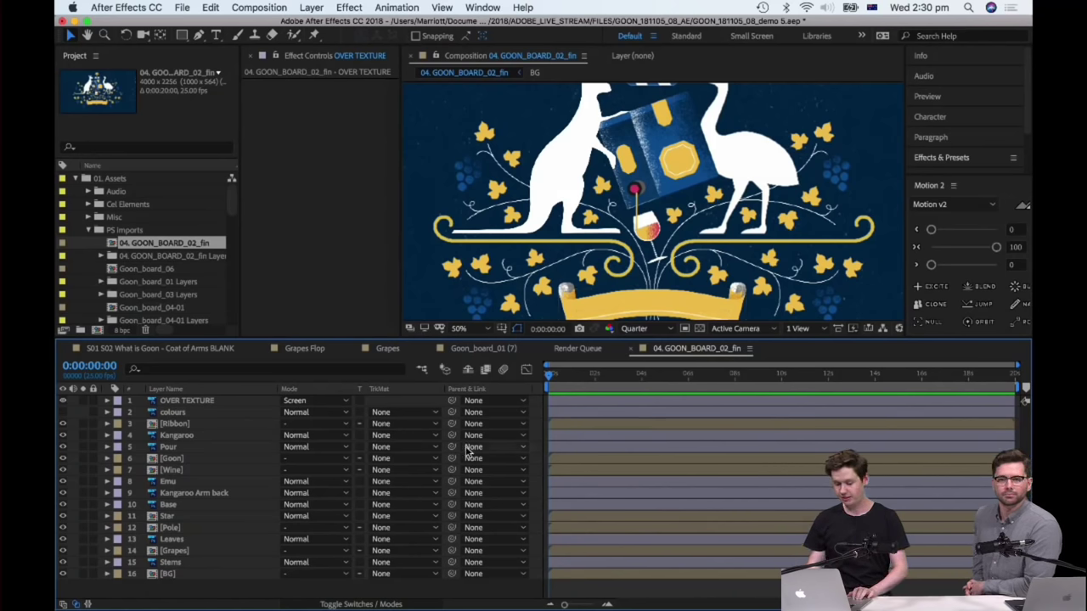
left_click(559, 375)
left_click_drag(559, 379, 485, 387)
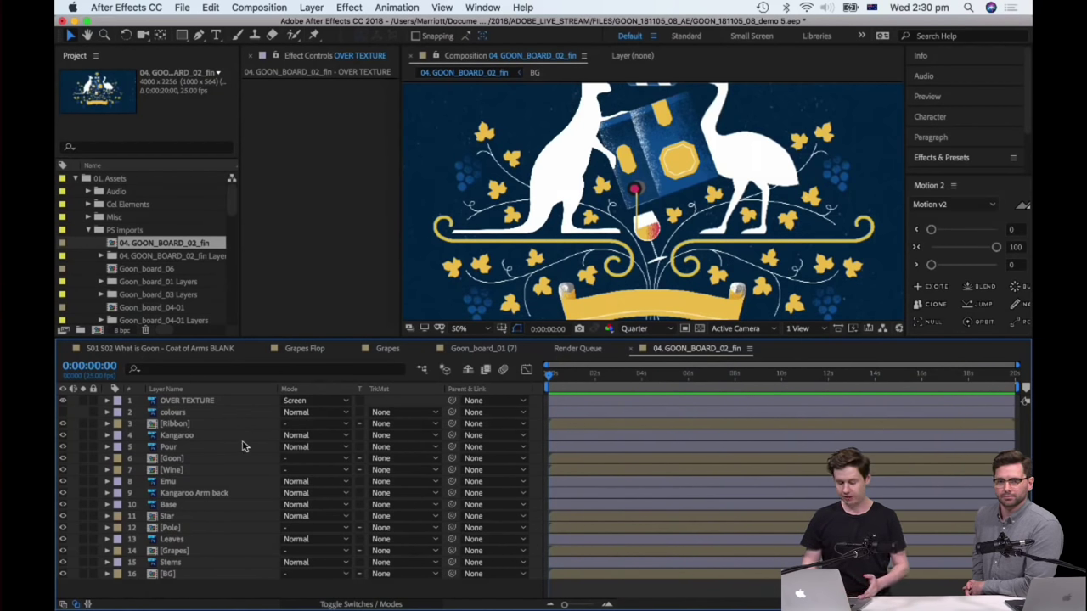
left_click(193, 427)
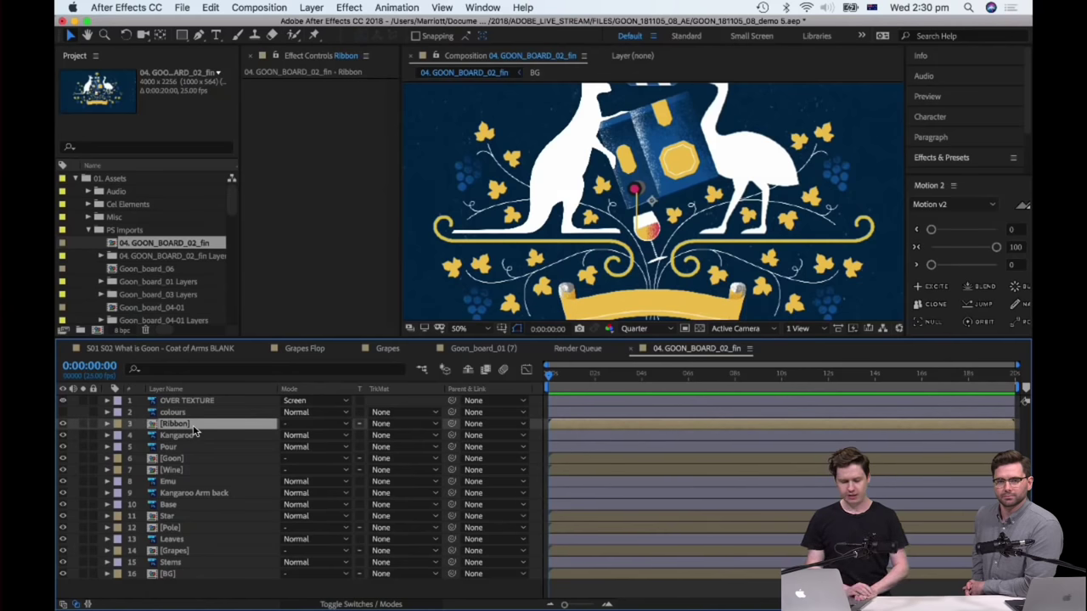
- Open the Goon precomp and its nested Goon Yellow precomp, and examine the separate yellow shapes
double_click(178, 458)
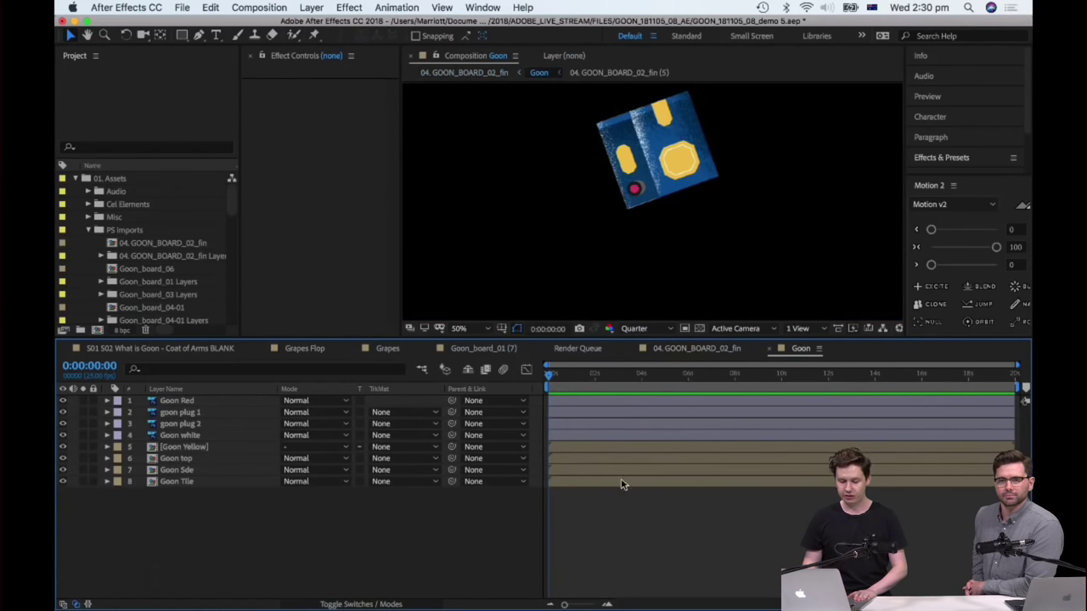
double_click(213, 451)
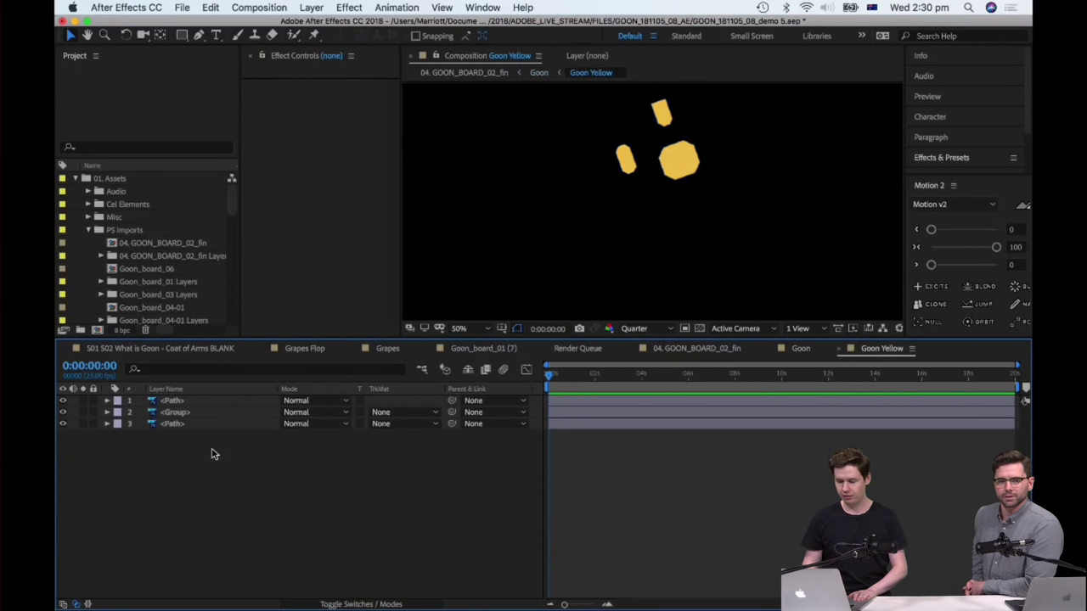
left_click(687, 175)
left_click(629, 163)
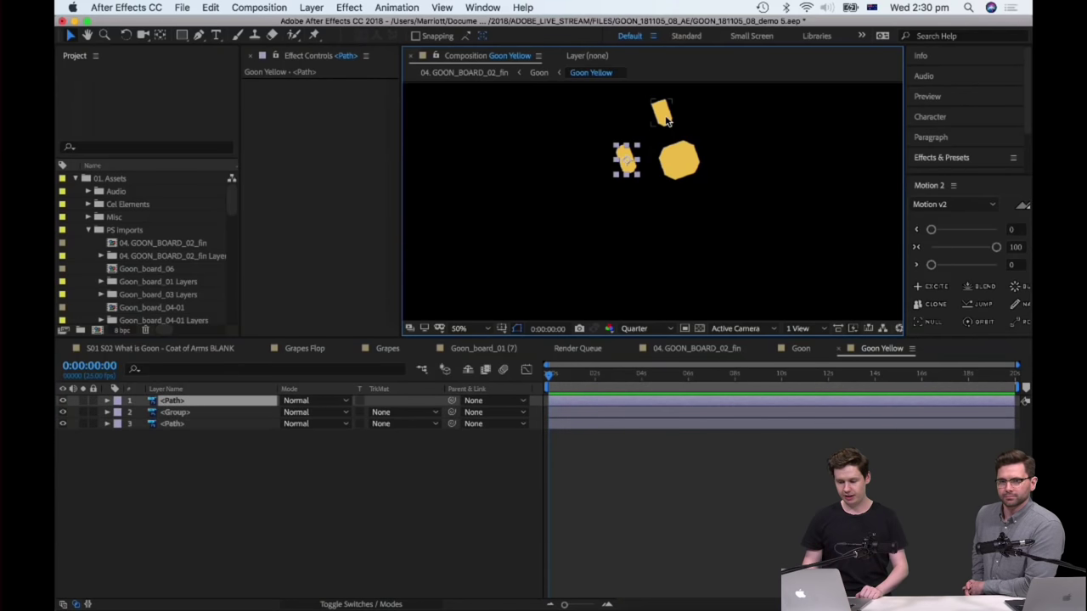
left_click(650, 507)
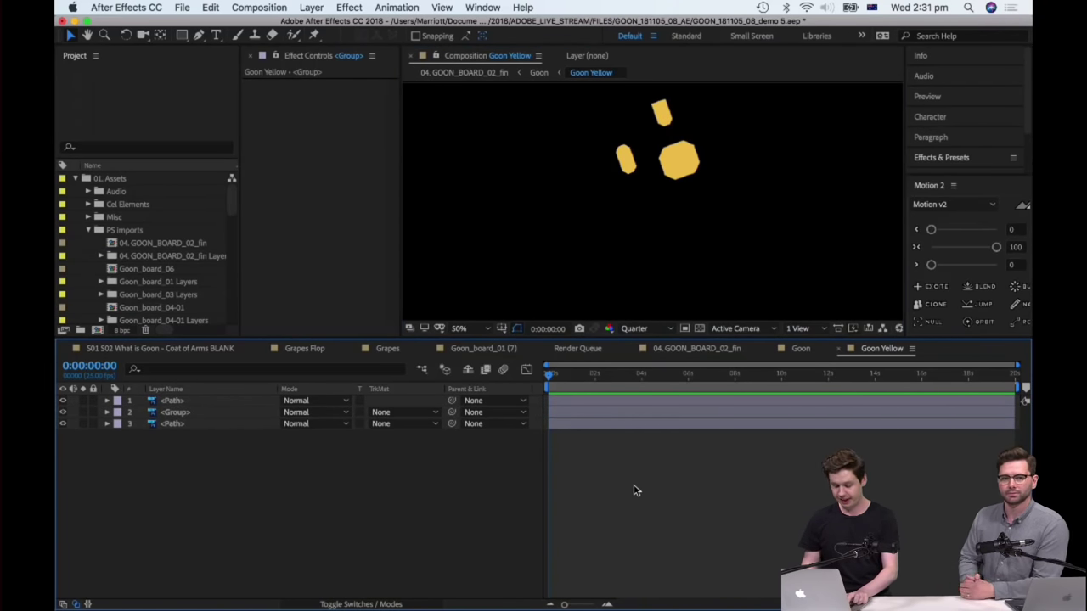
- Go back up the composition hierarchy from Goon Yellow through Goon to 04. GOON_BOARD_02_fin
key("Tab")
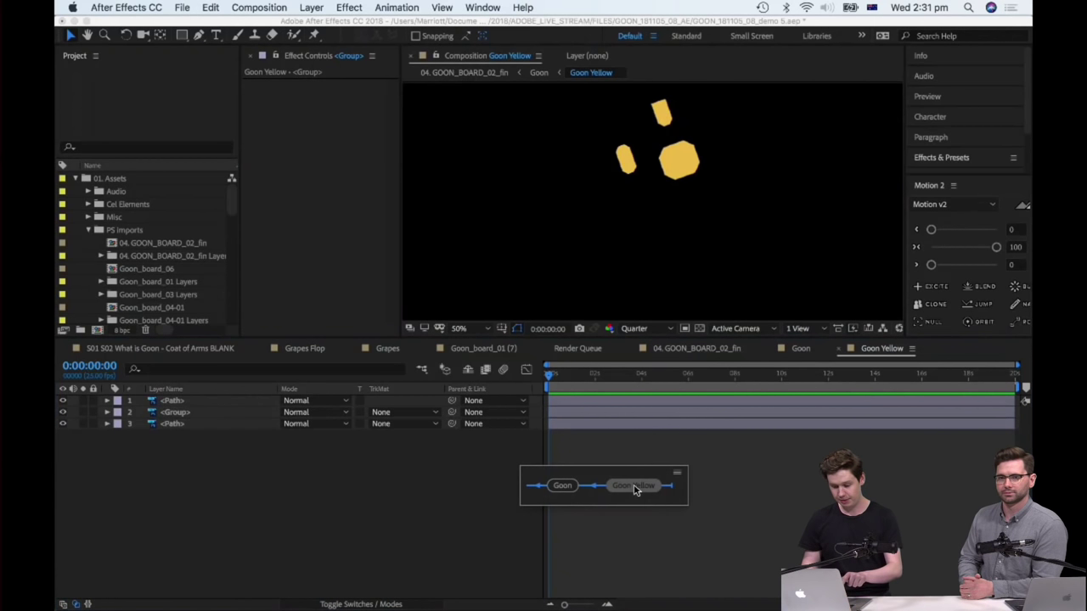
left_click(541, 488)
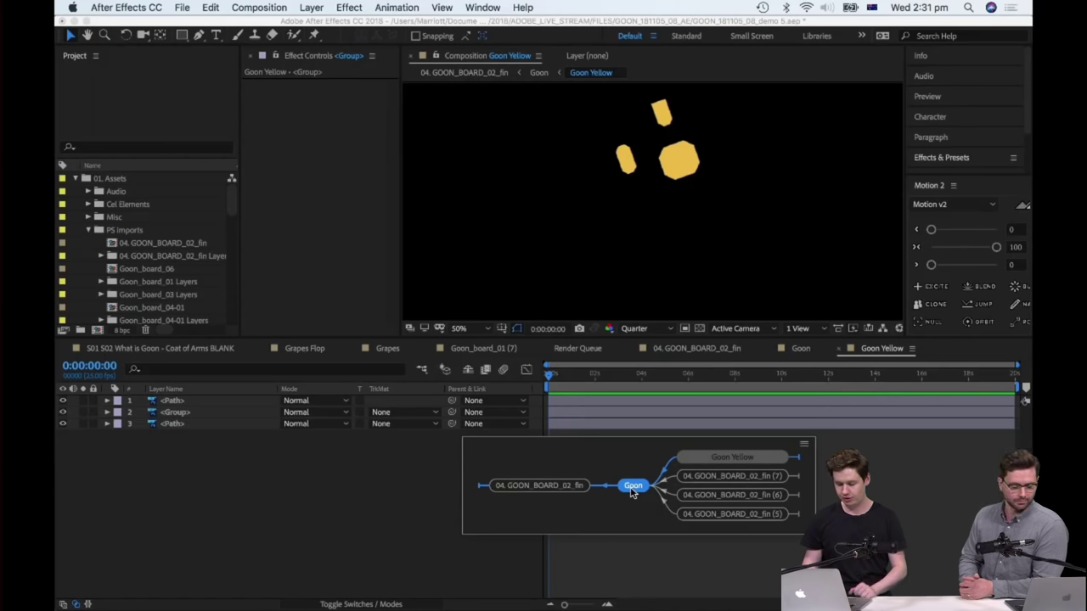
left_click(542, 494)
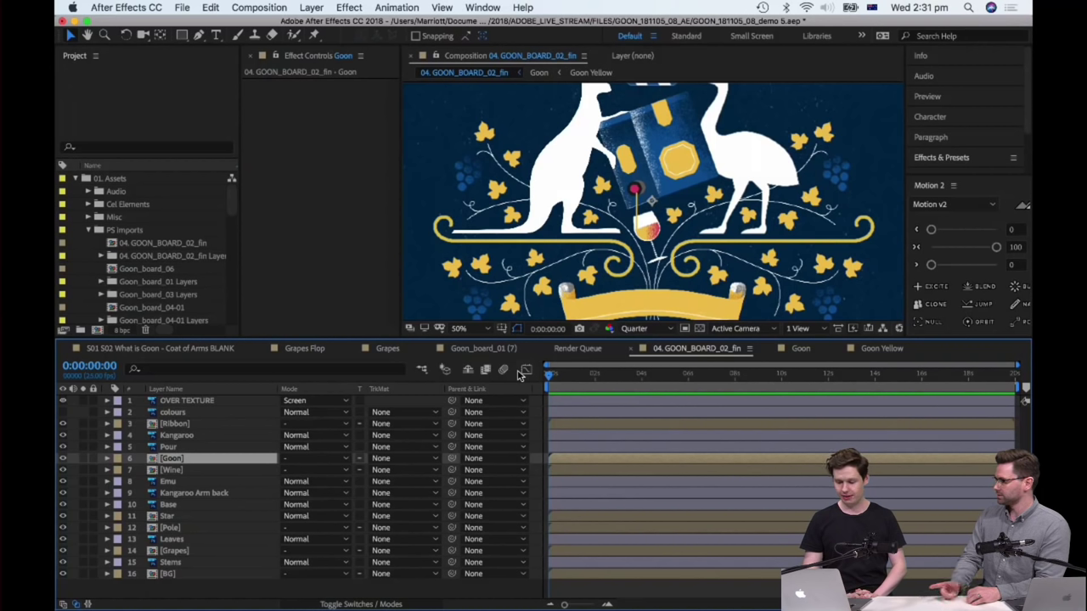
- Switch to Finder, preview the film 0. GOON_1920x1080_01.mp4, and return to After Effects
key("ctrl+Up")
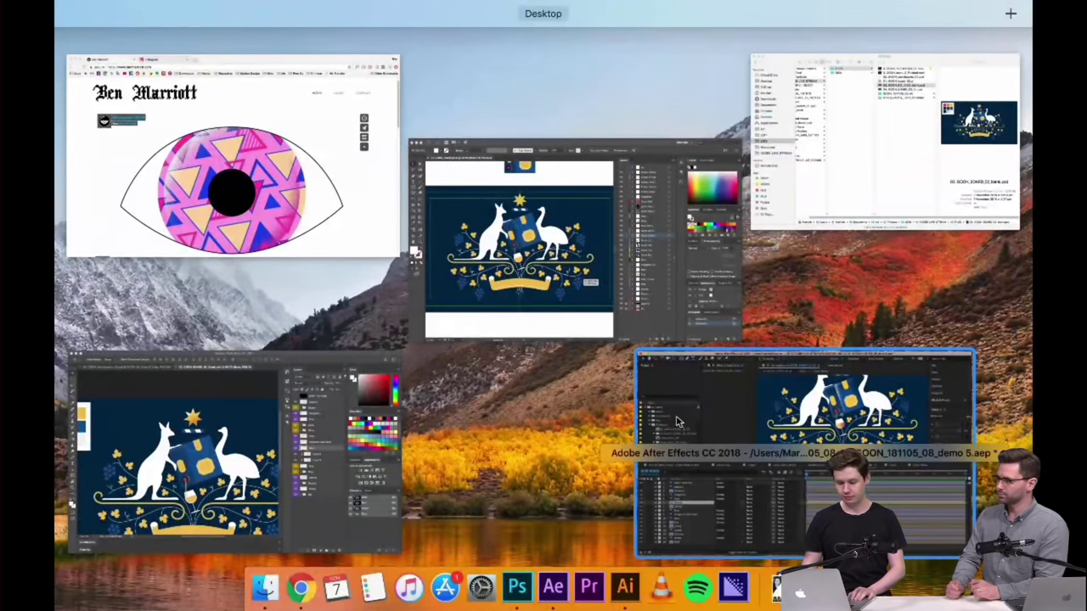
left_click(861, 199)
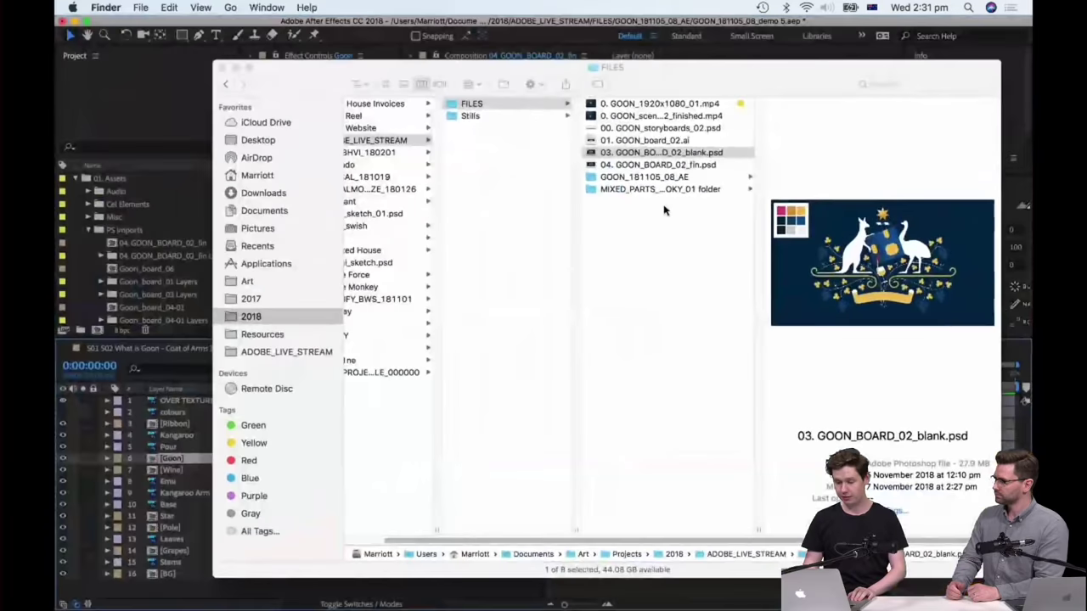
left_click(703, 104)
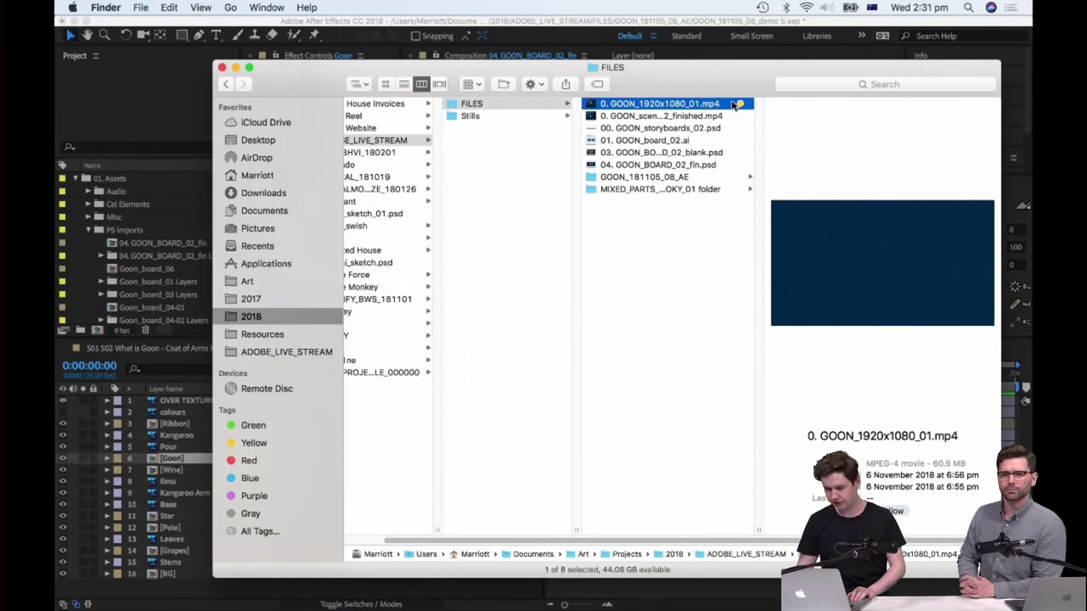
key("space")
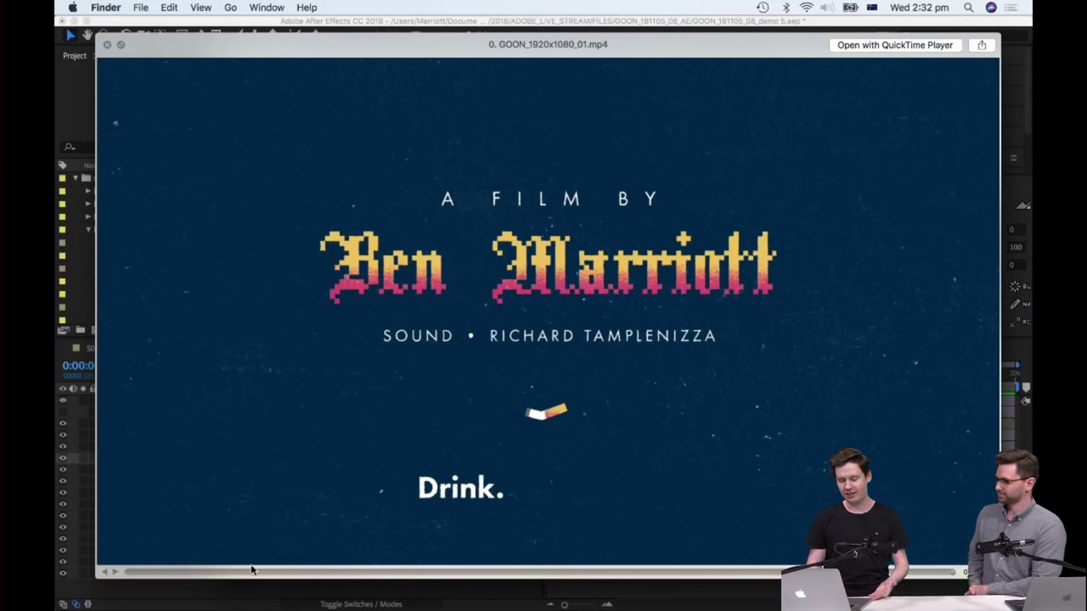
key("space")
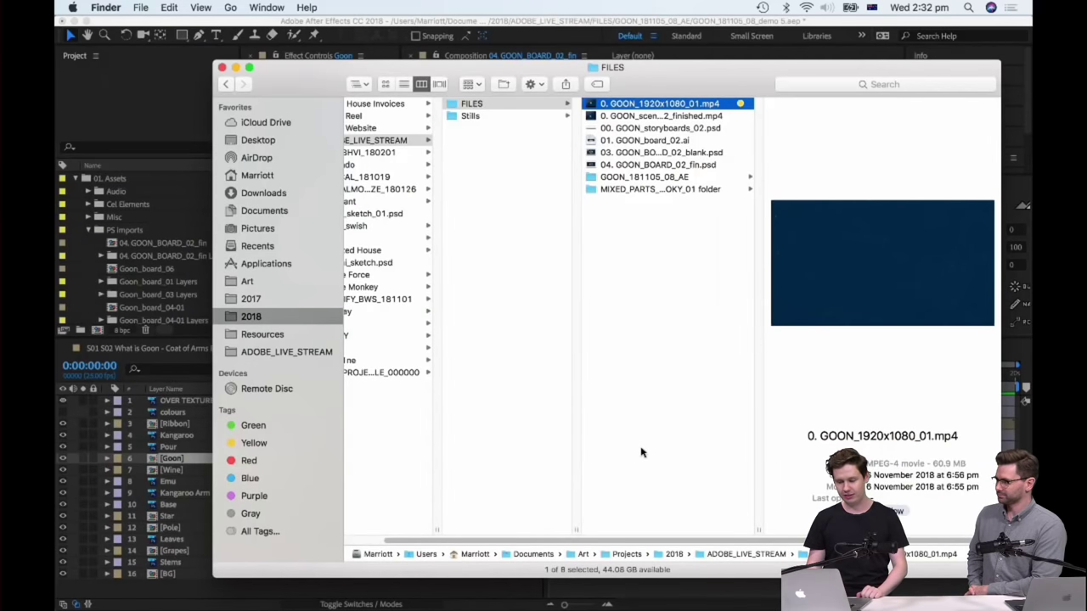
left_click(665, 603)
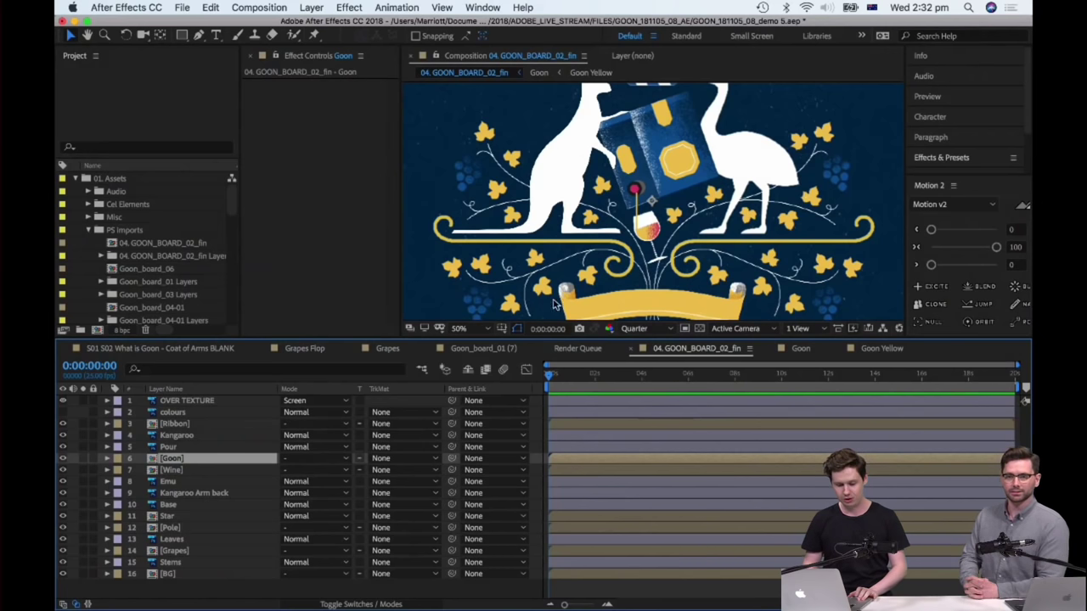
- Set the Goon layer's label colour to Fuchsia in the 04. GOON_BOARD_02_fin composition
scroll(106, 278, "down", 6)
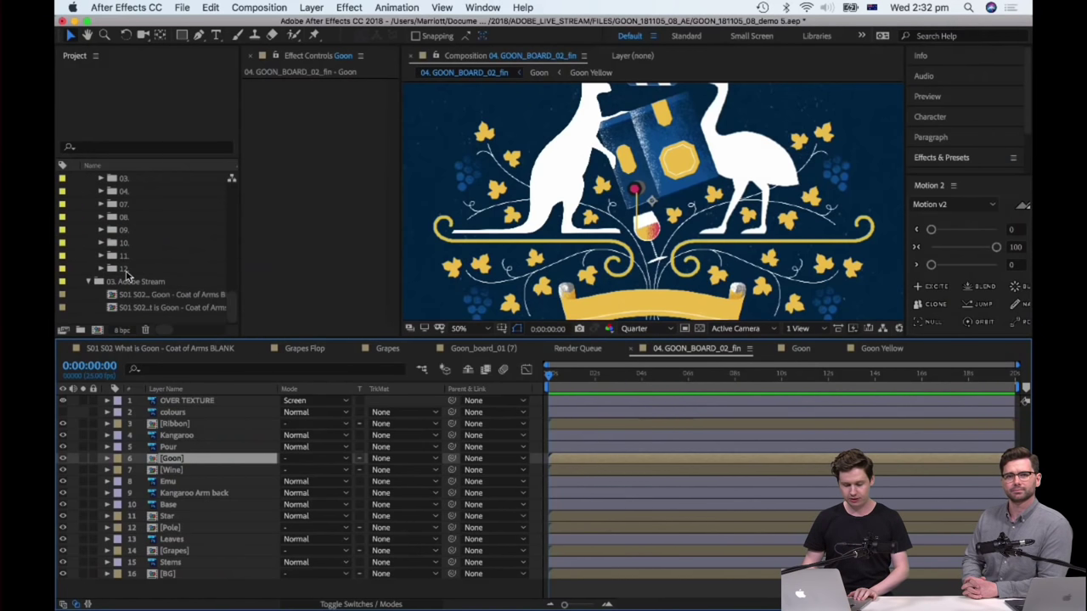
left_click(561, 398)
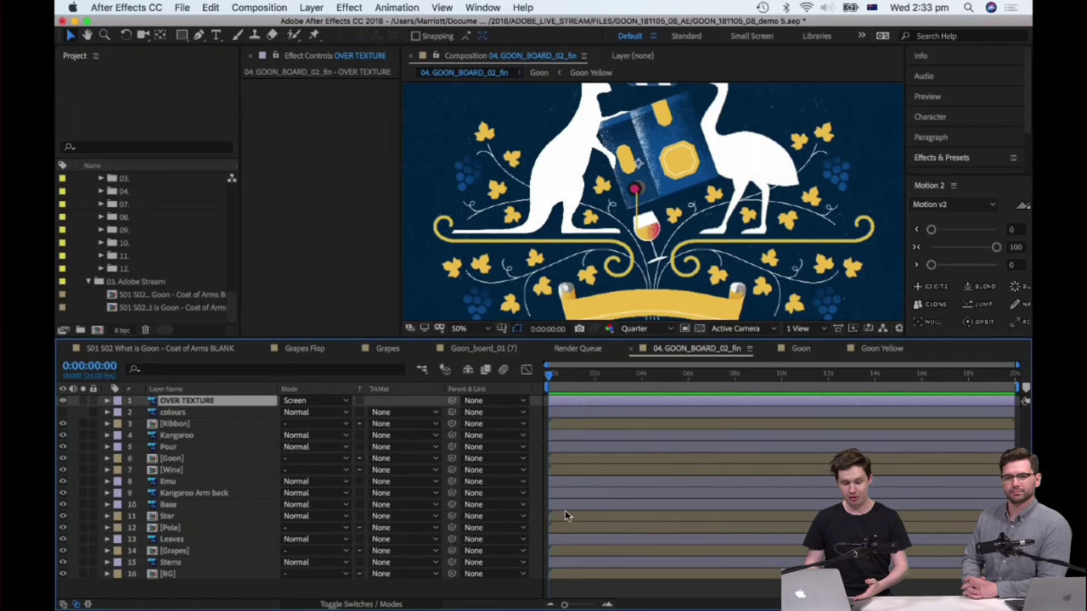
left_click(204, 438)
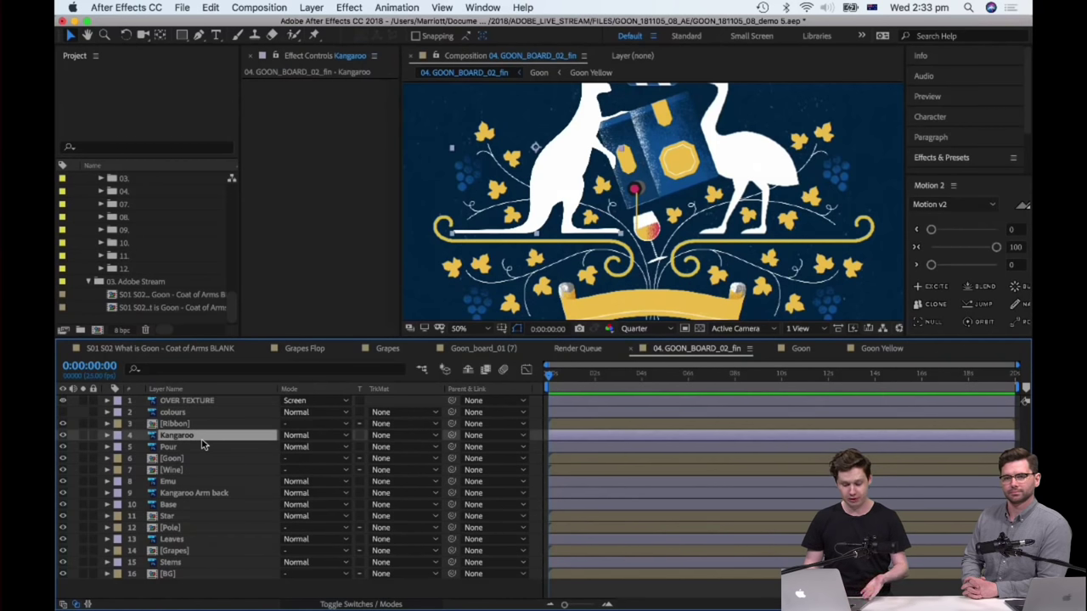
left_click(174, 460)
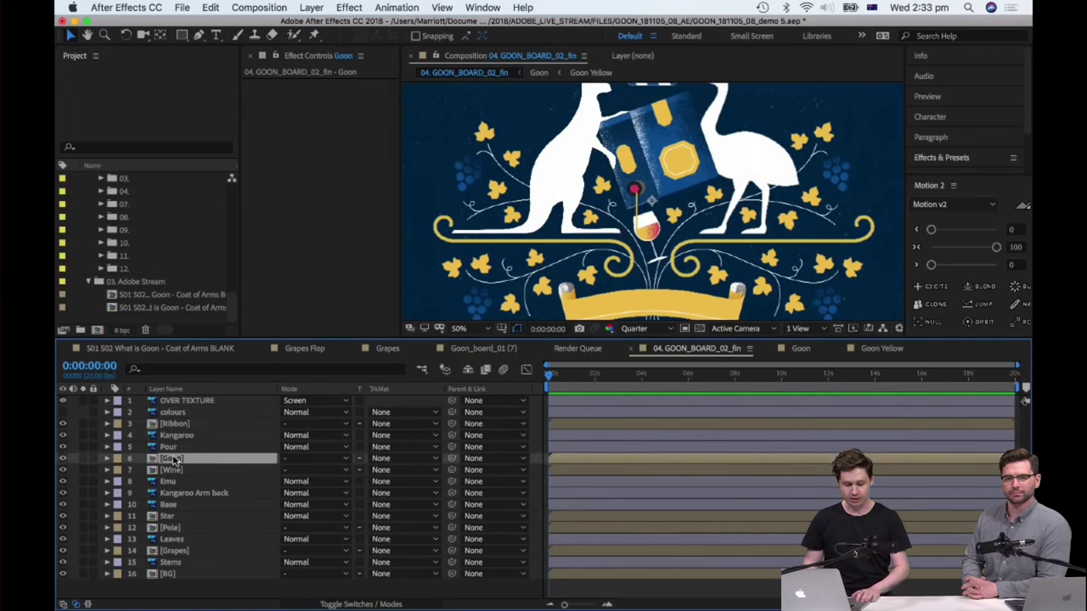
left_click(118, 460)
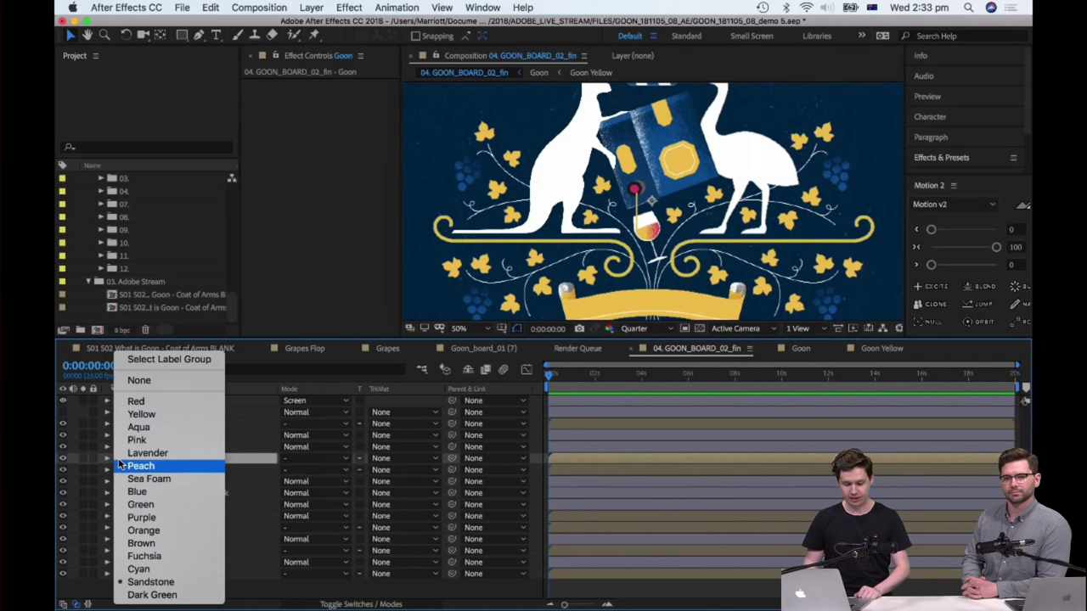
left_click(167, 556)
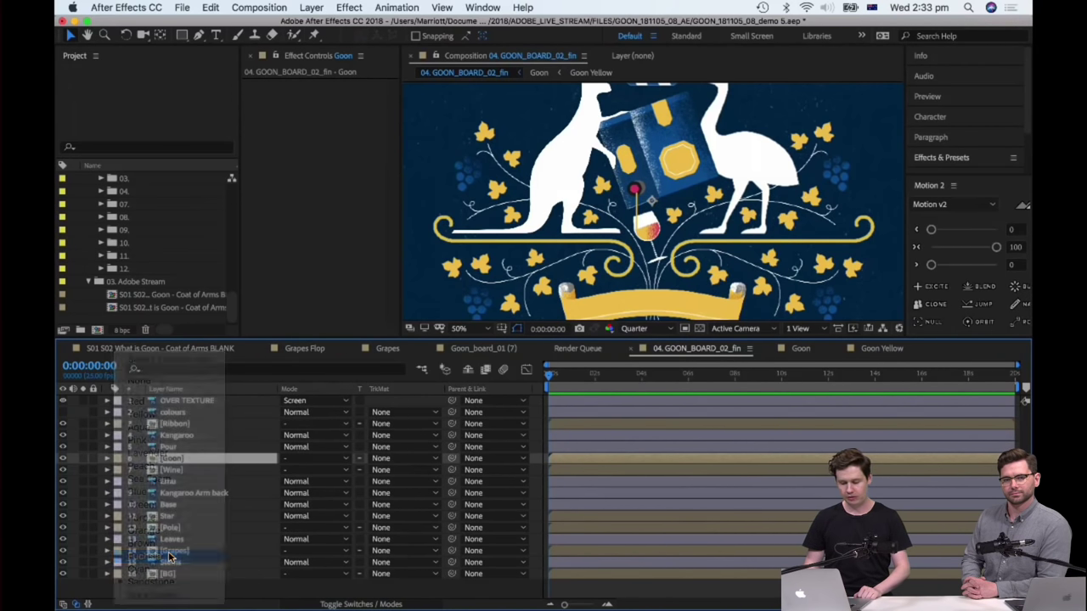
- Shift the Goon layer to start at about 11 s, and slide it back to the composition's start
left_click(624, 459)
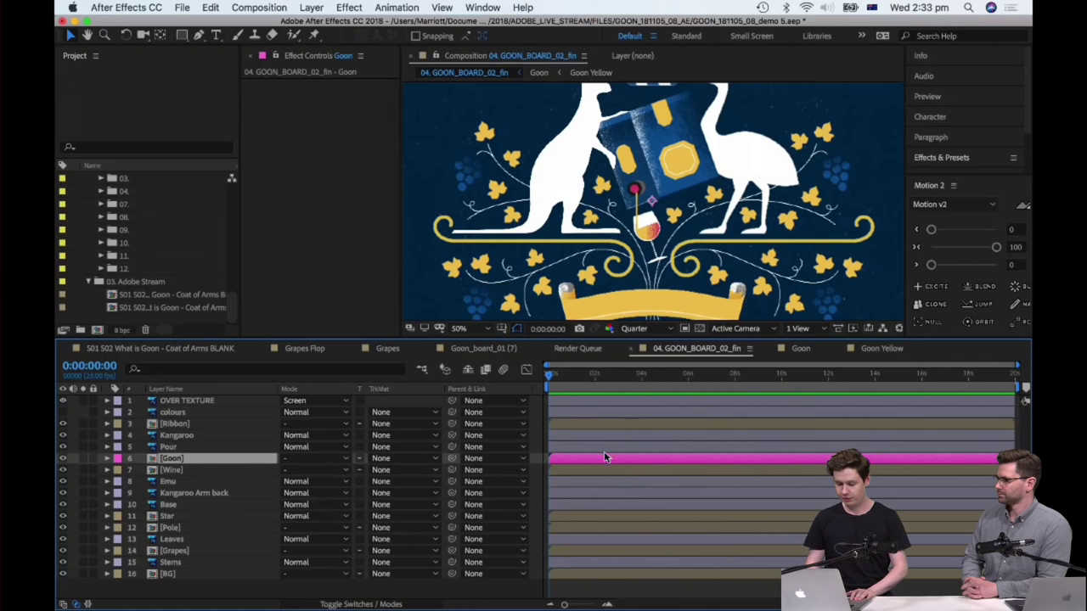
key("ctrl+z")
left_click(739, 464)
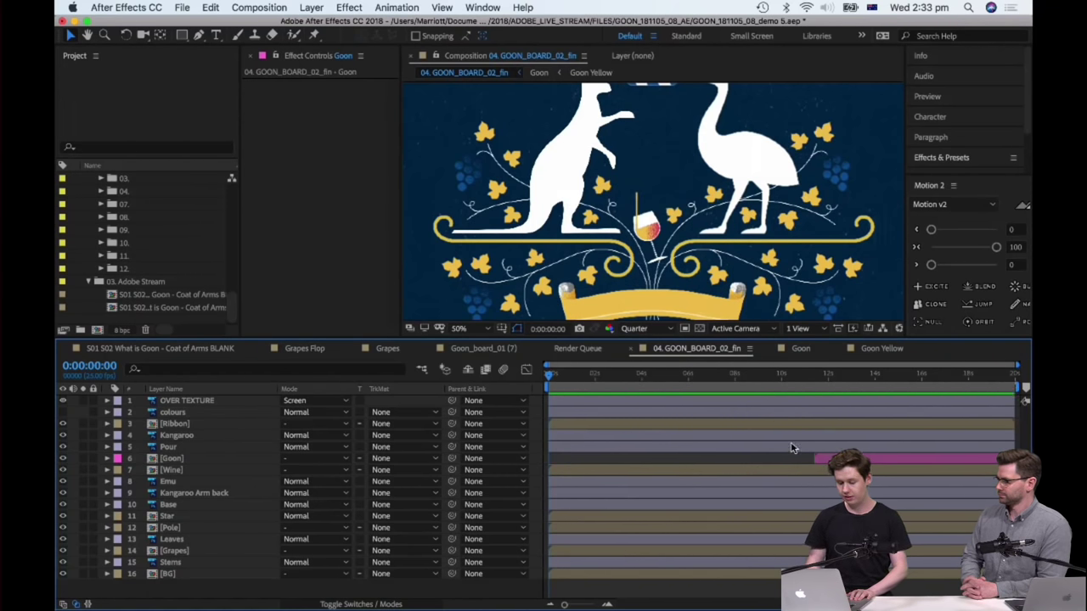
left_click_drag(794, 377, 770, 398)
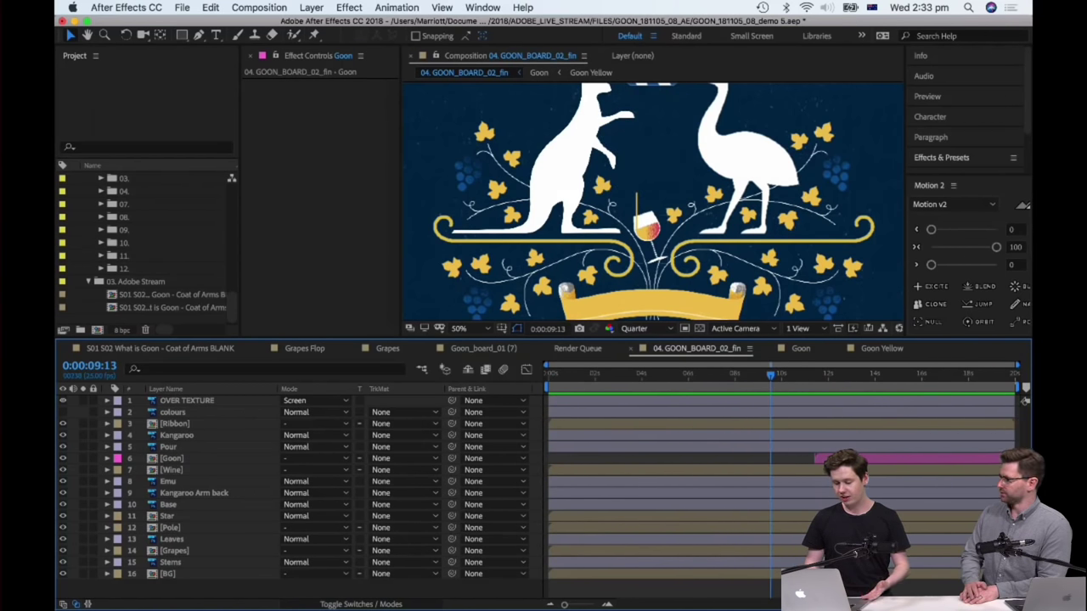
left_click_drag(850, 459, 589, 458)
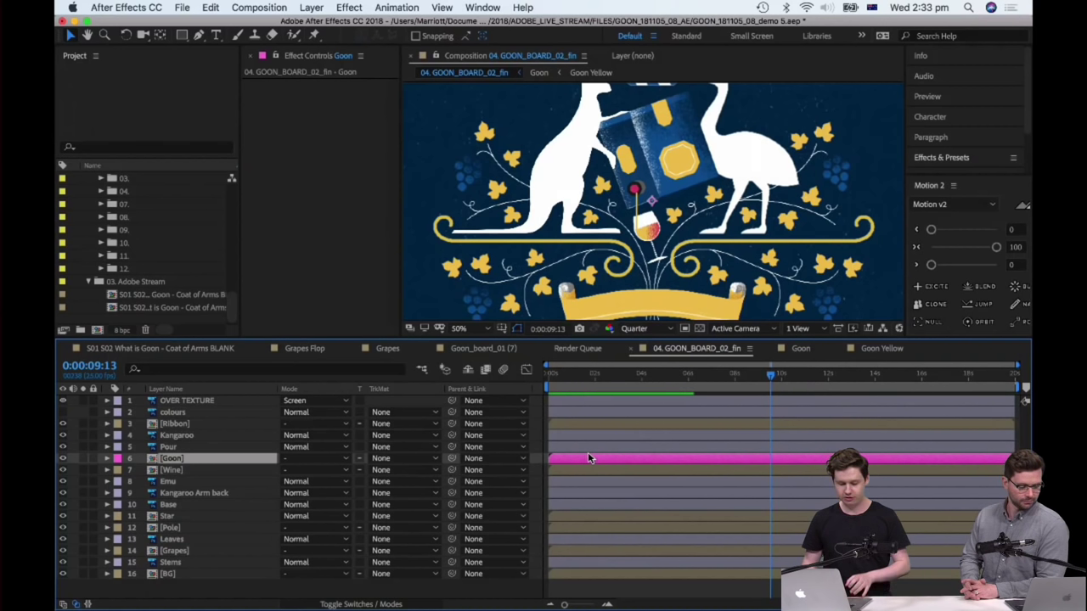
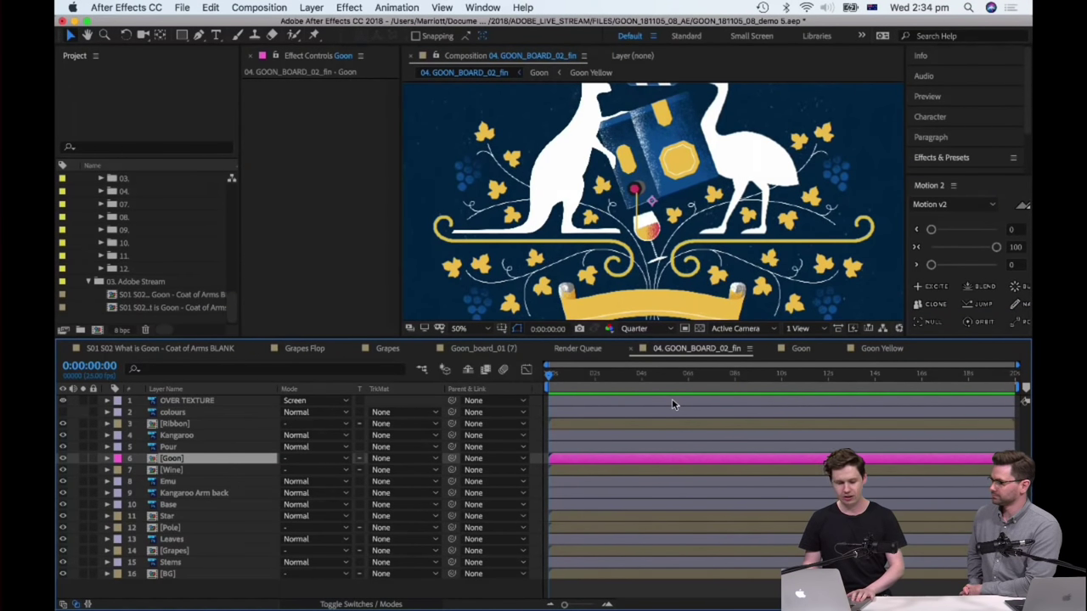
- Open the S01 S02 What is Goon - Coat of Arms BLANK composition and examine the full artwork at 0:00:05:23
left_click(158, 296)
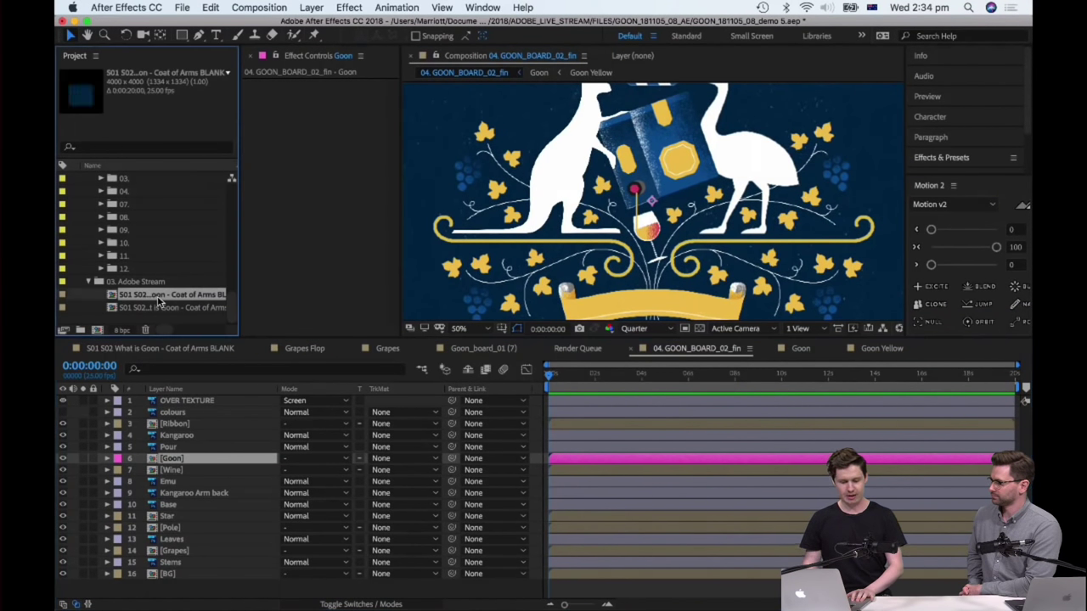
double_click(212, 297)
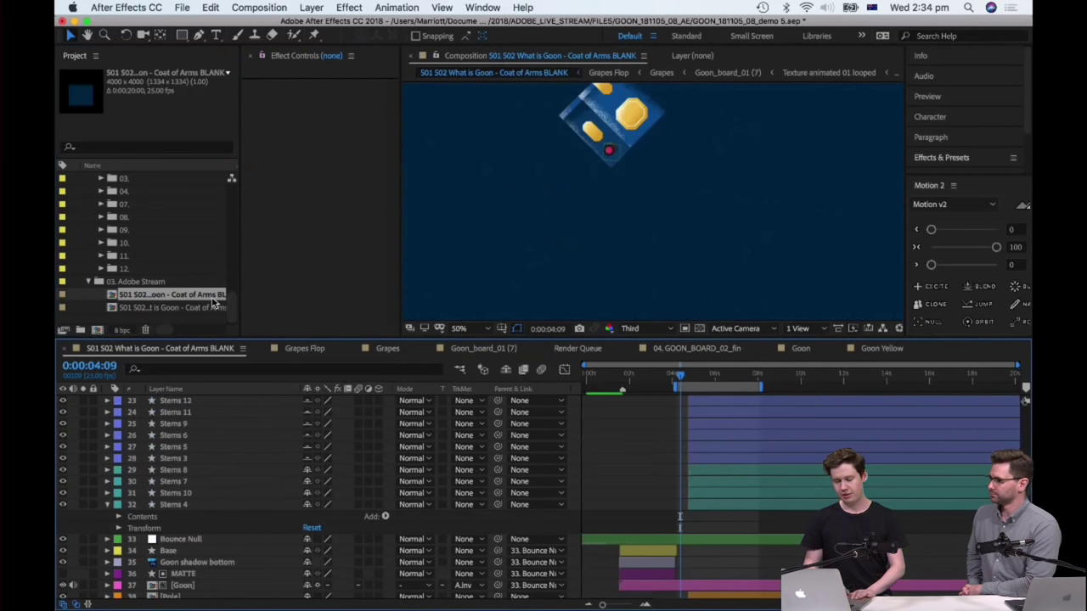
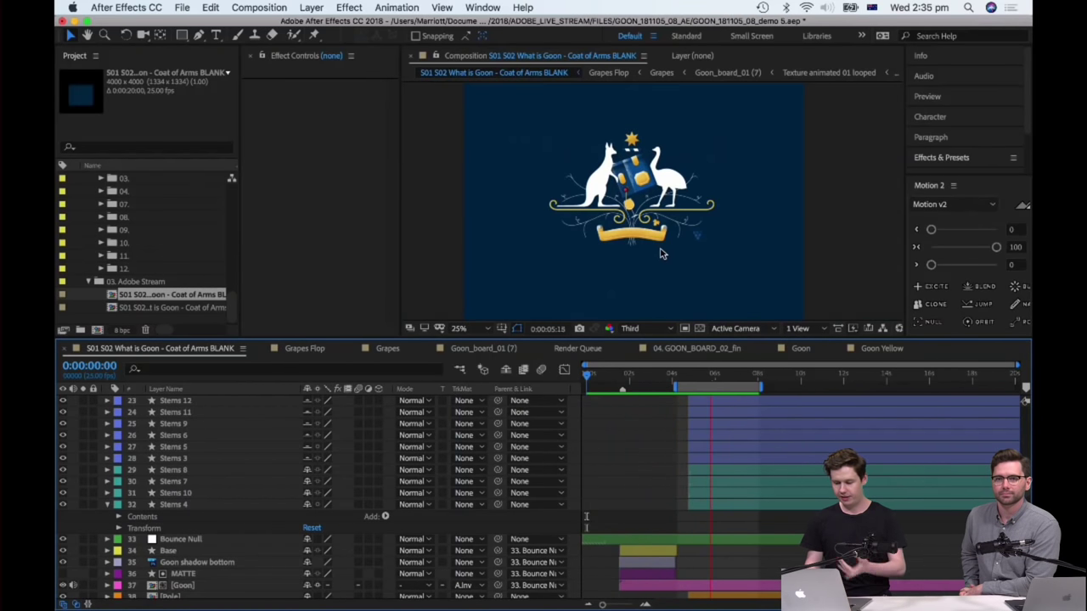
left_click(712, 368)
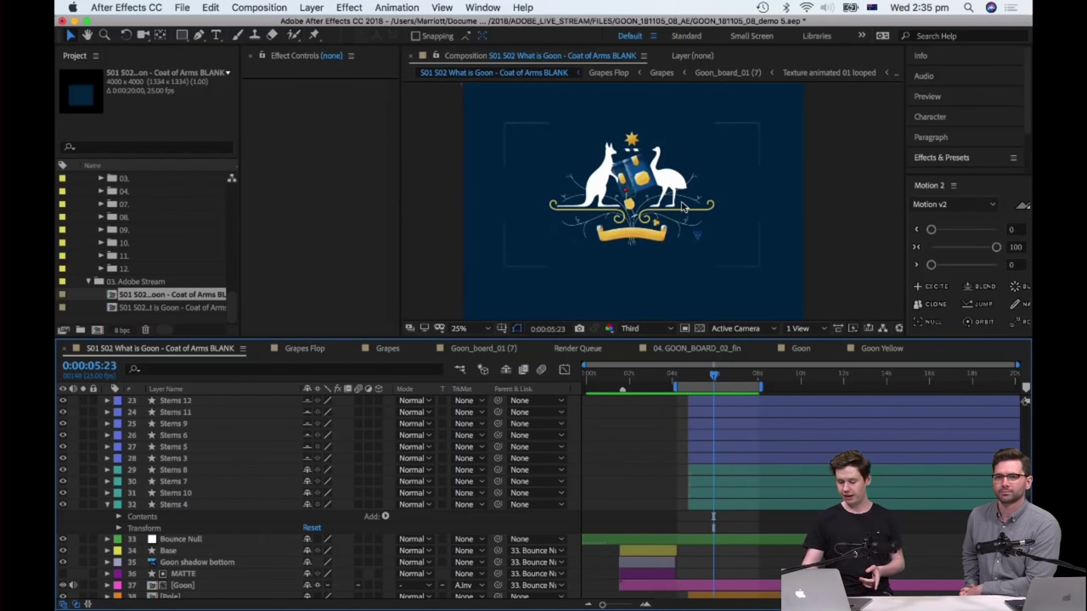
key("comma")
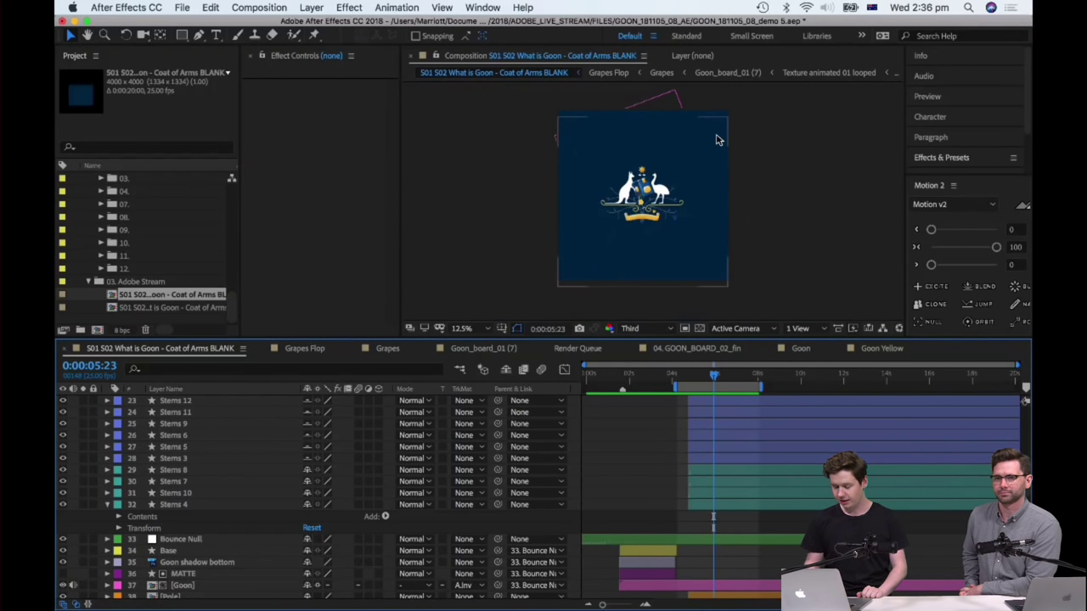
key("period")
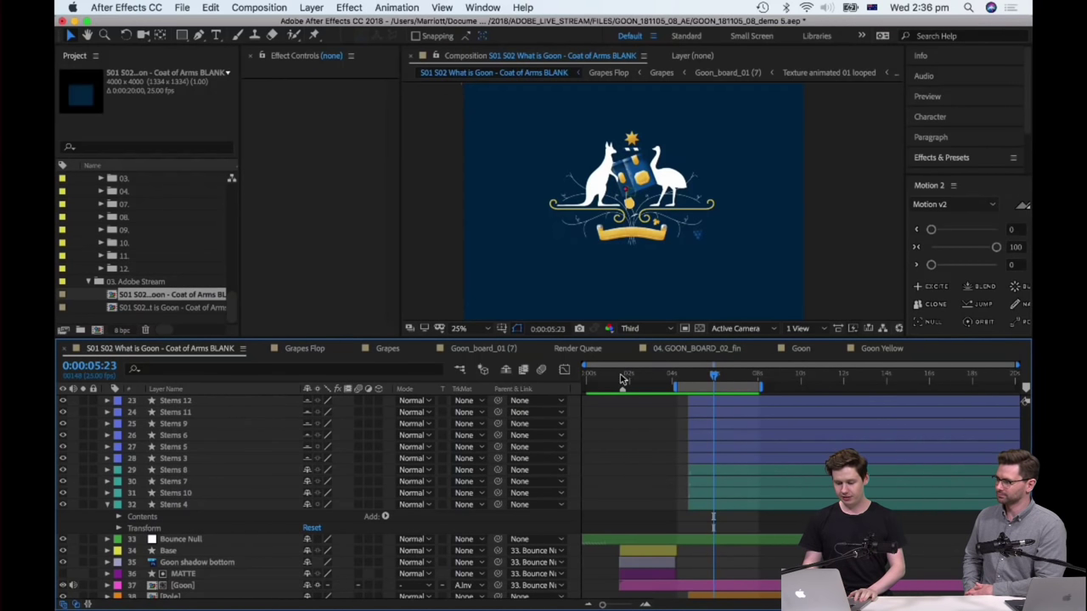
- Show the guides over the coat of arms composition, compare the framing, and scrub to 0:00:07:02
scroll(700, 484, "up", 4)
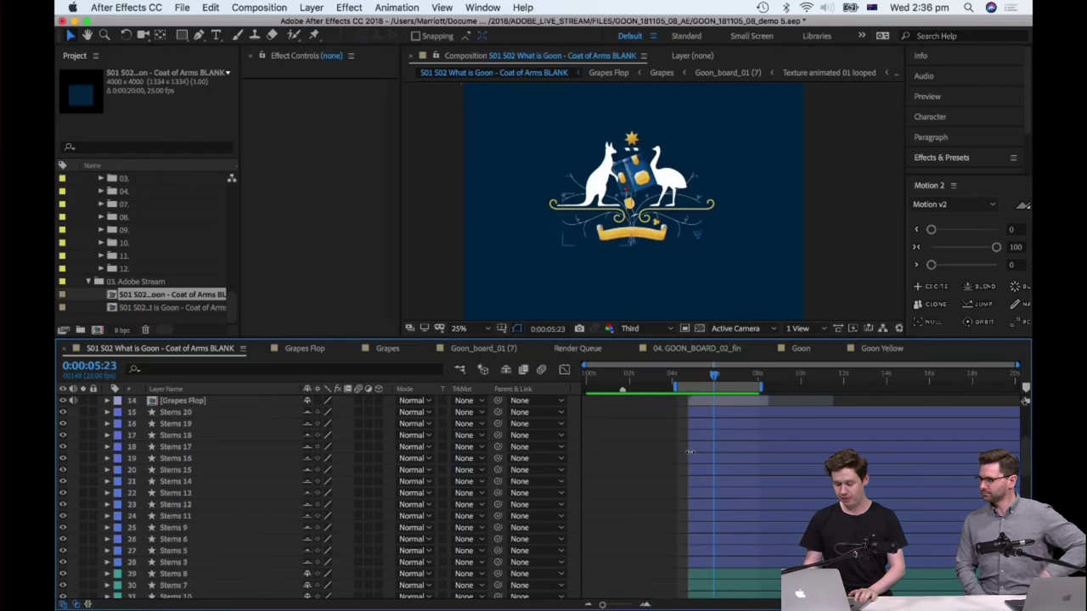
key("super+semicolon")
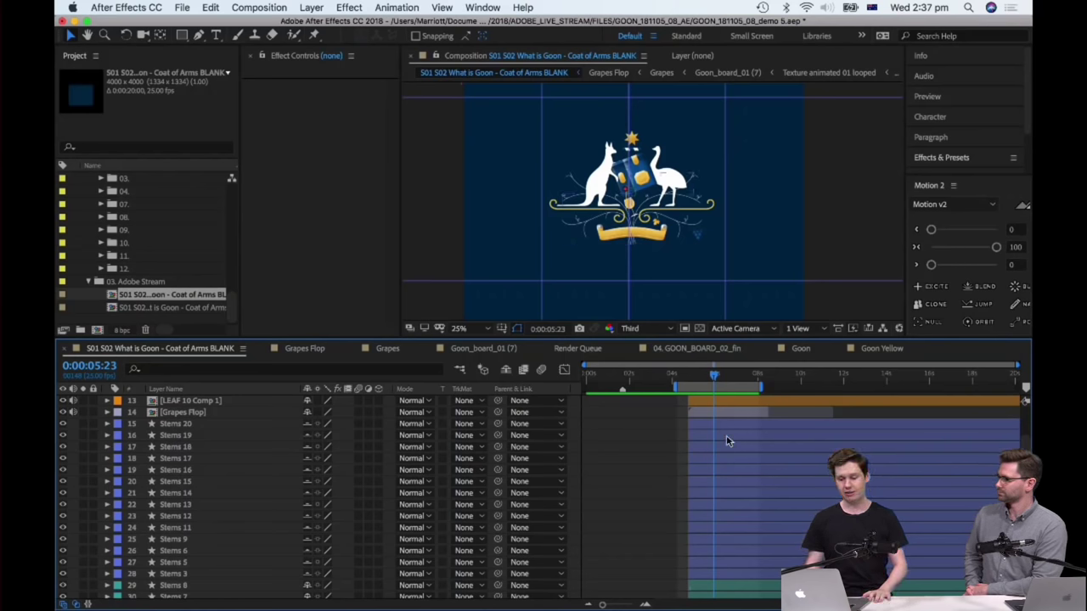
key("comma")
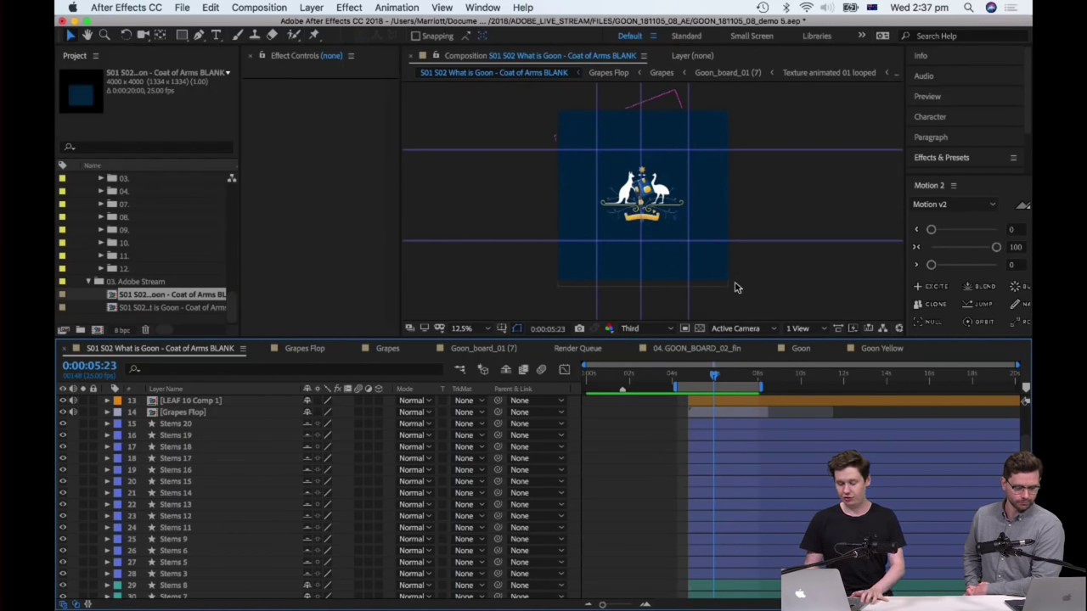
key("period")
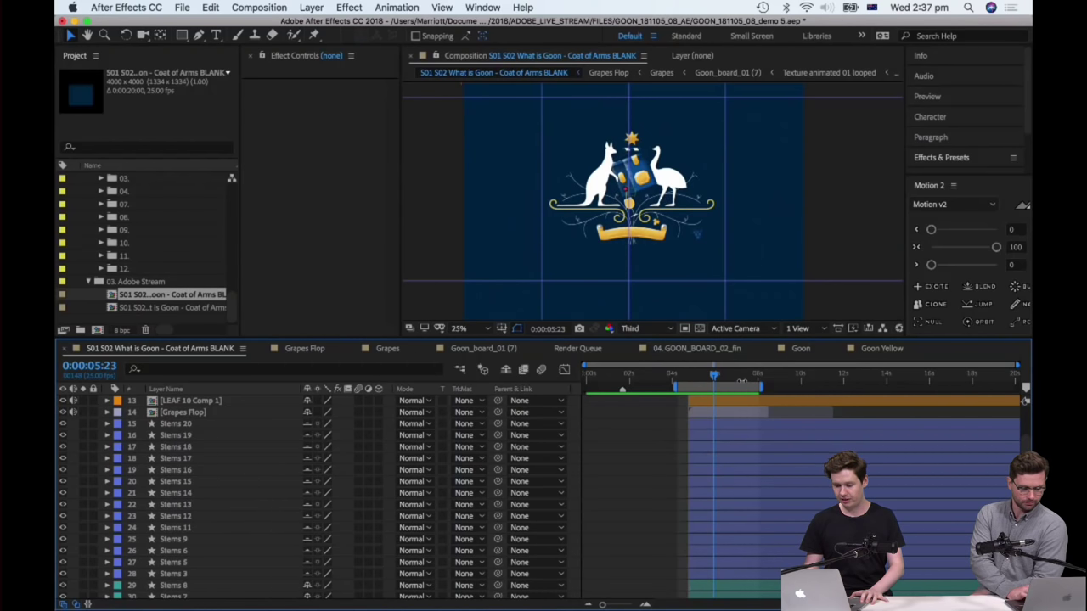
left_click(661, 378)
left_click_drag(660, 374, 738, 370)
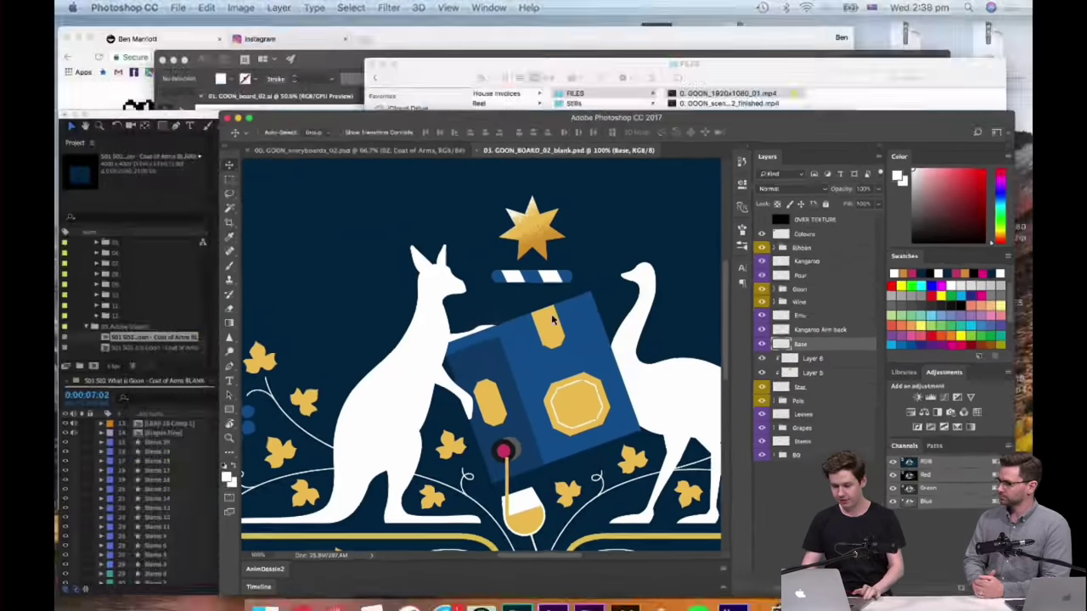
- Switch to 01. GOON_board_02.ai in Illustrator, select the blue Goon Tile rectangle, and display the artwork as outlines
key("ctrl+Up")
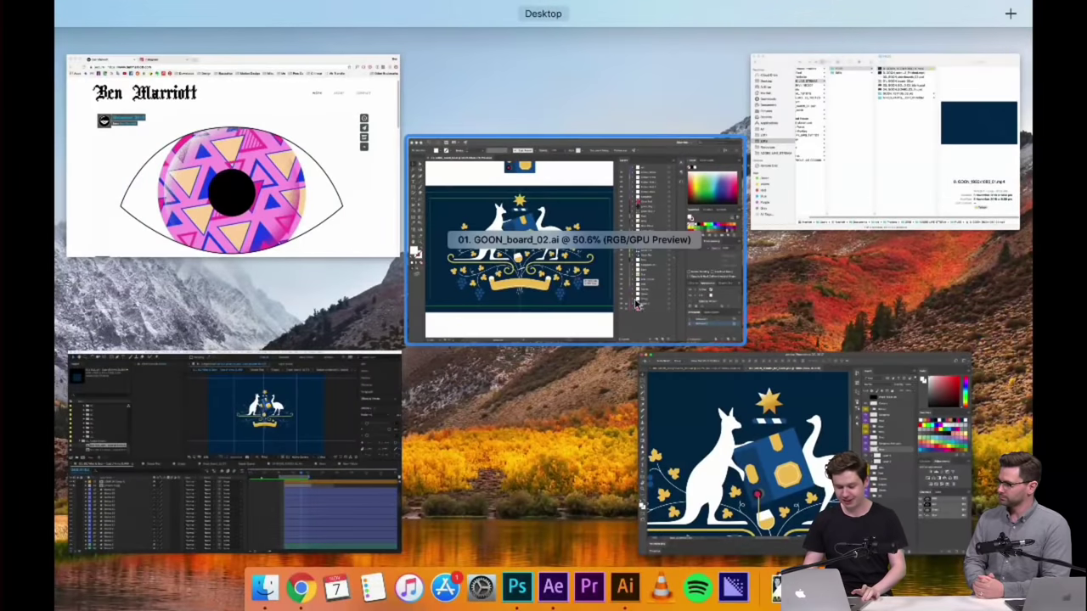
left_click(642, 298)
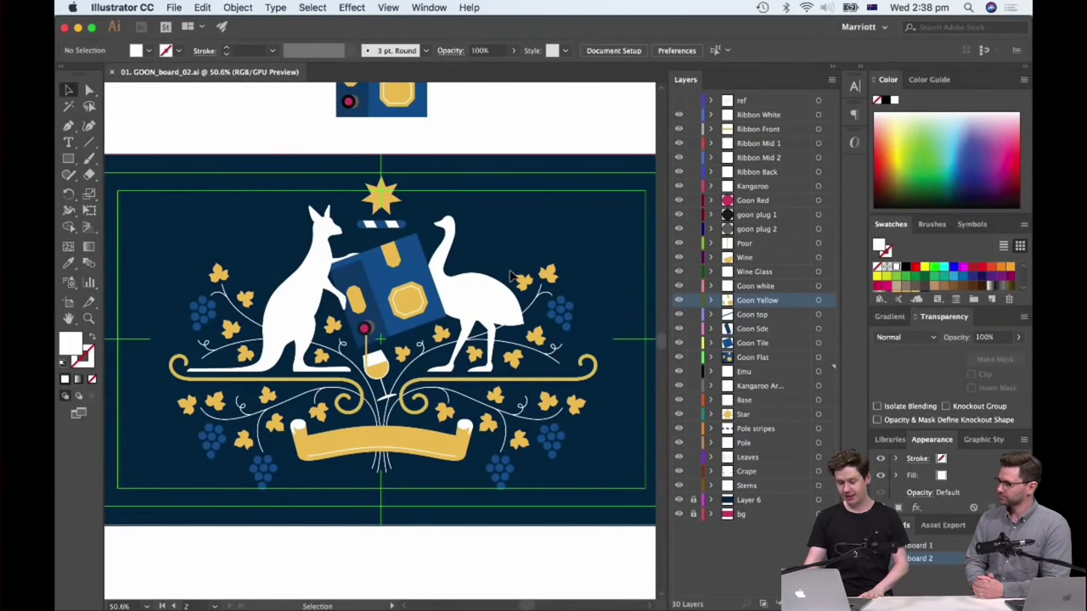
key("super+equal")
key("super+equal")
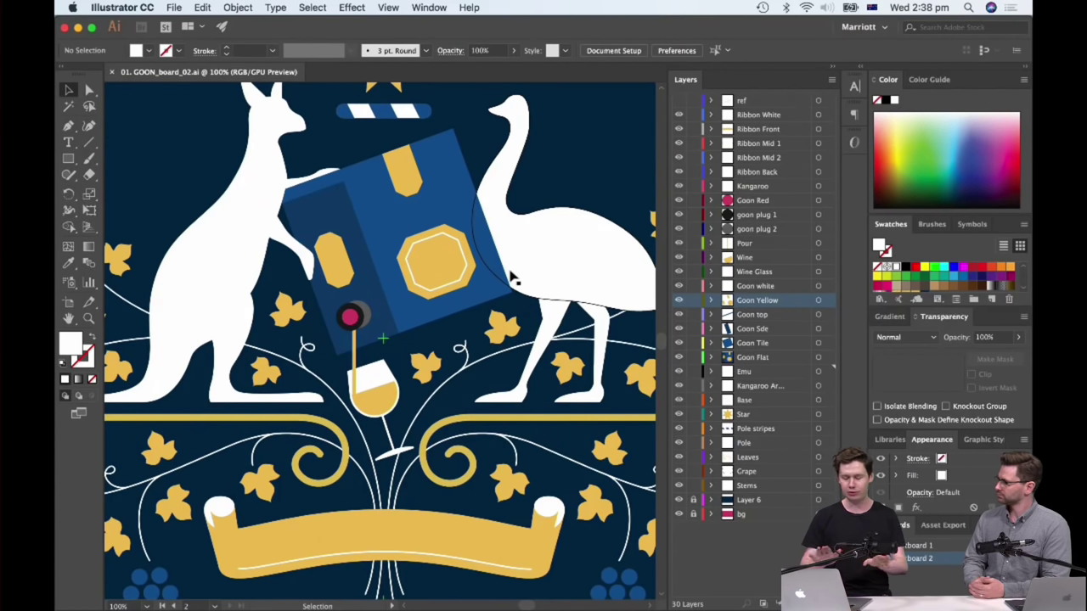
left_click(435, 307)
key("super+y")
key("v")
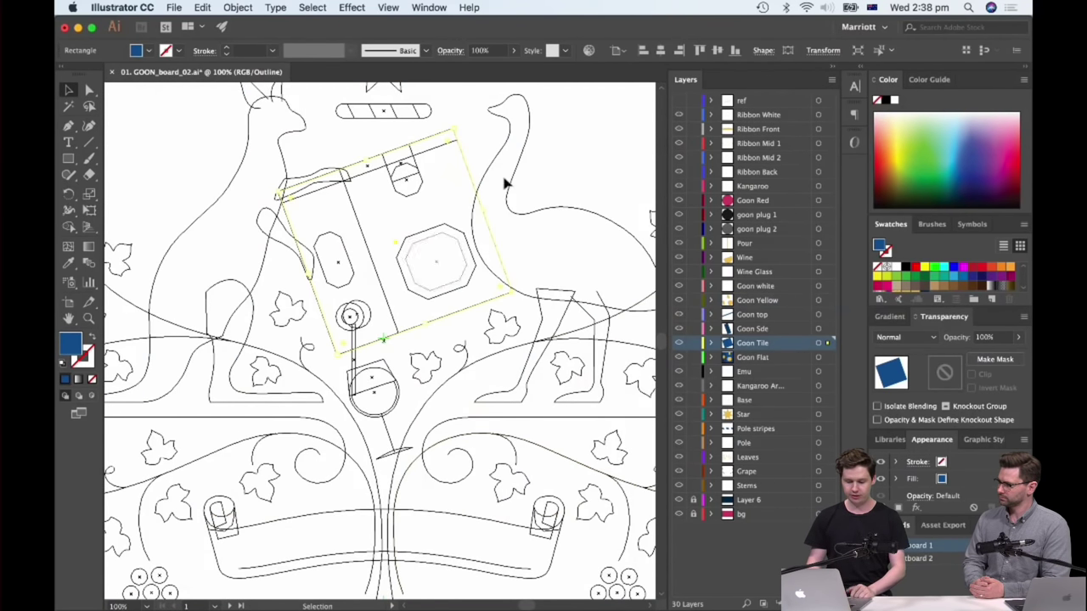
- Examine the goon box's vector outlines up close, and return to the full-colour preview at 1200% magnification
key("super+equal")
key("super+equal")
key("super+equal")
key("super+equal")
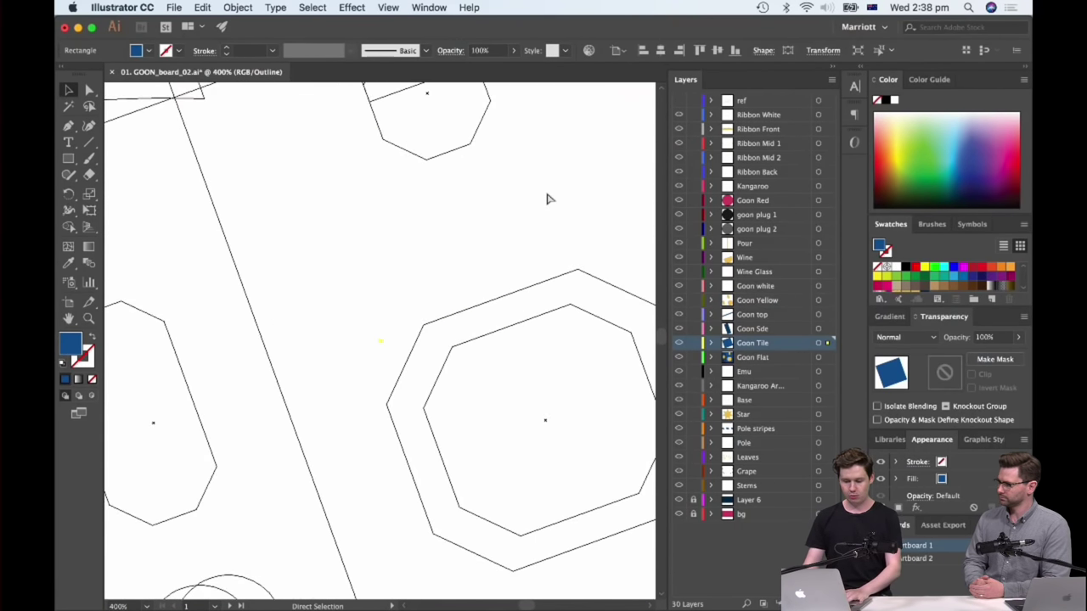
left_click_drag(521, 235, 640, 95)
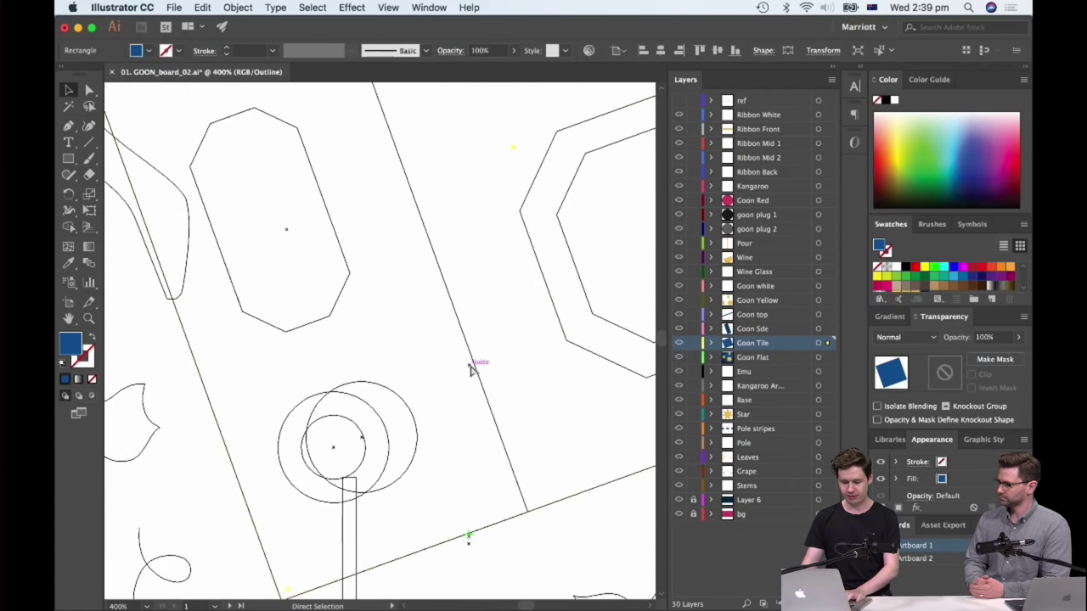
key("super+equal")
key("super+equal")
key("super+equal")
key("super+y")
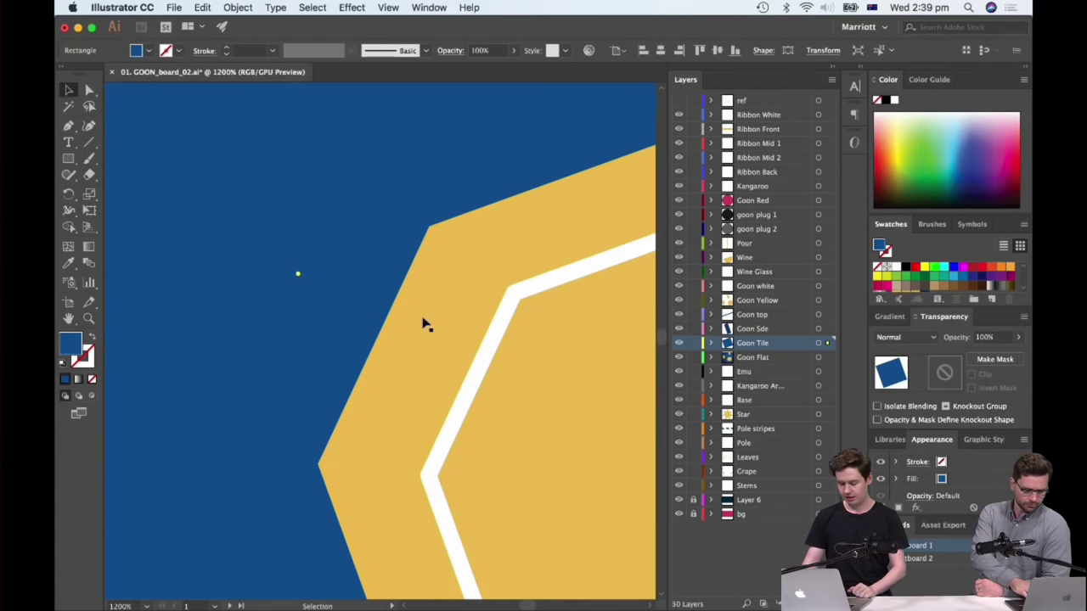
- Return to viewing the whole coat of arms artboard, deselect the rectangle, and switch back to After Effects
key("super+minus")
key("super+minus")
key("super+minus")
key("super+minus")
key("super+minus")
key("super+minus")
key("super+minus")
key("super+minus")
key("super+minus")
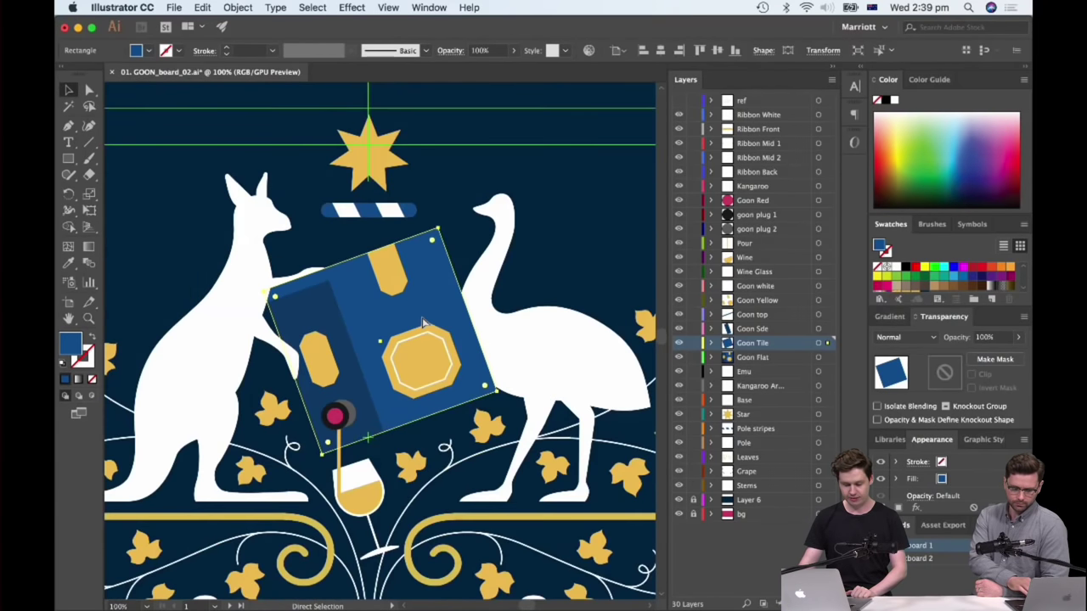
left_click(554, 243)
scroll(583, 204, "down", 2)
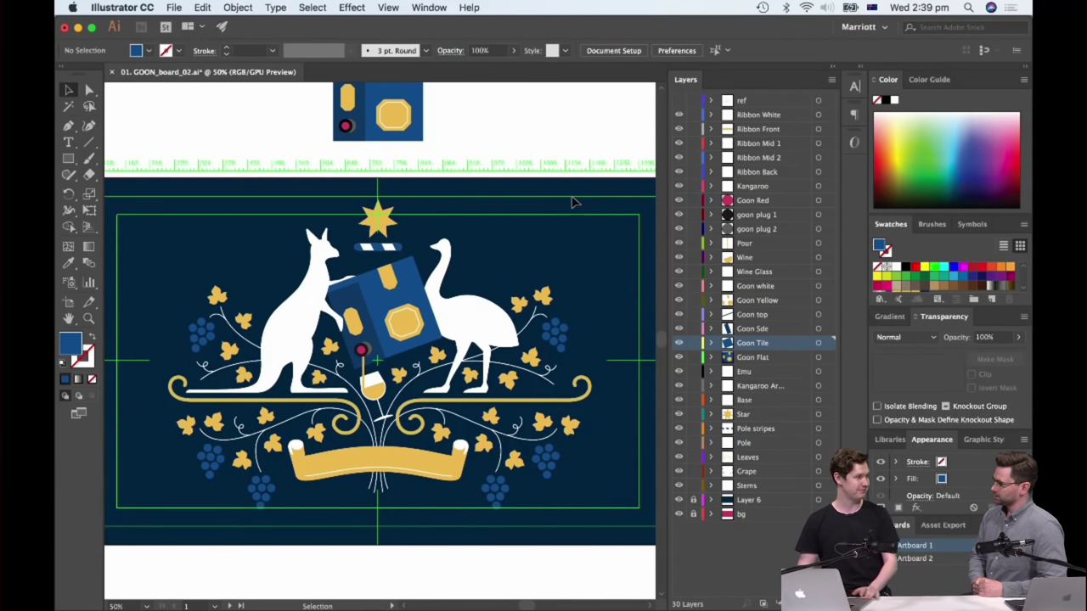
key("ctrl+Up")
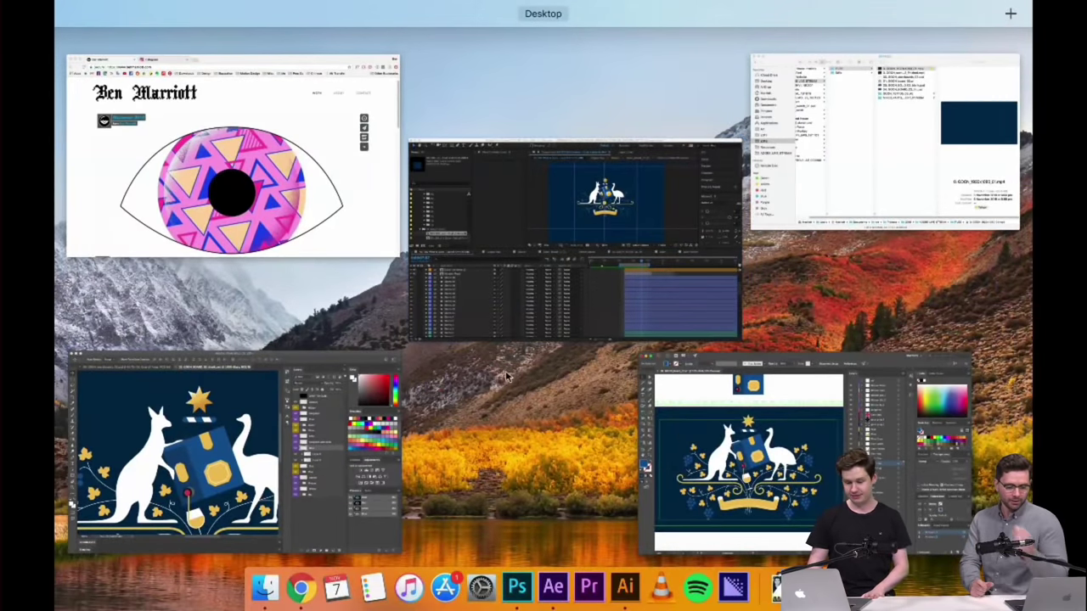
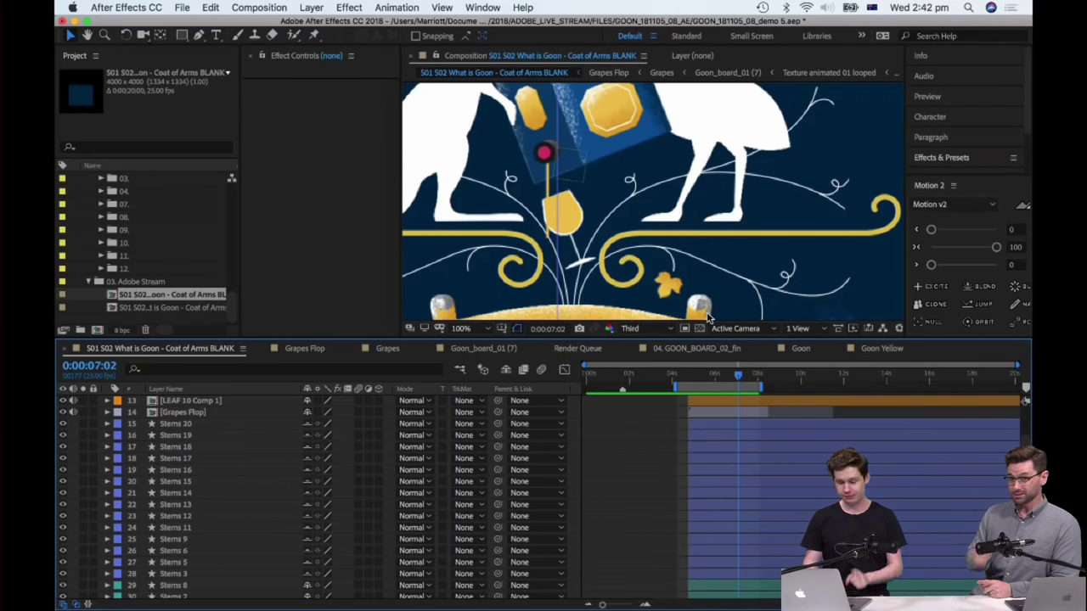
- Select the Stems 8, Stems 7, Stems 10 and Stems 4 layers and play the animation from 0:00:04:07
scroll(722, 517, "down", 3)
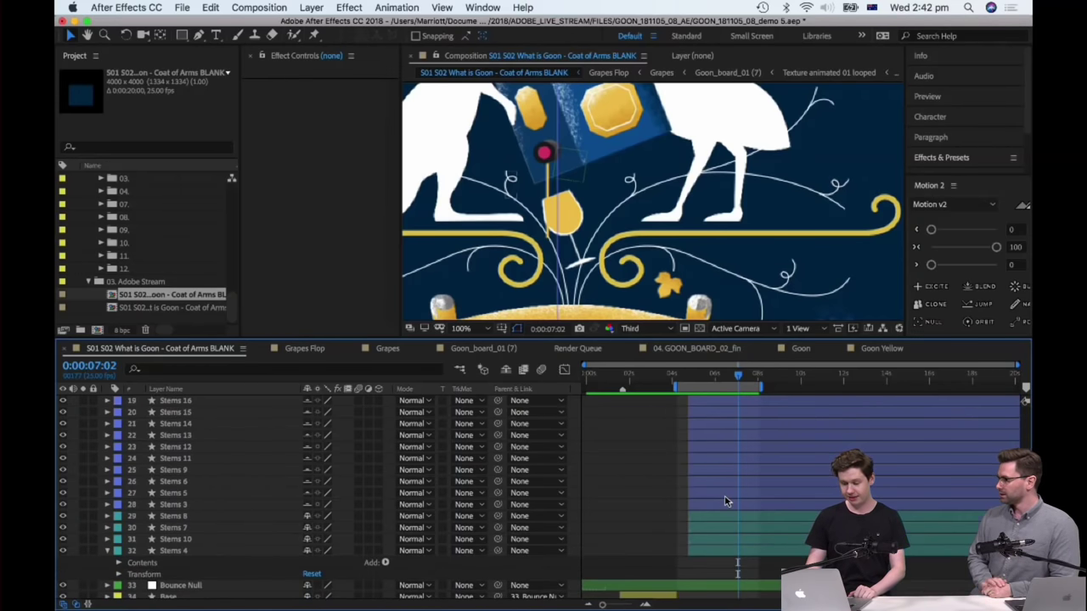
left_click(727, 551)
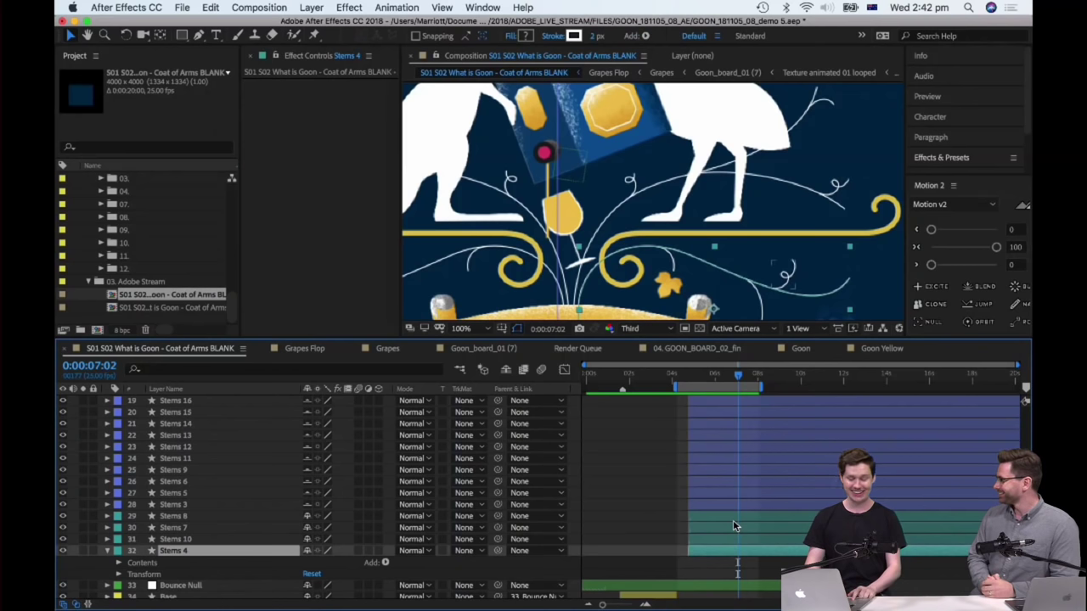
left_click(733, 521, "shift")
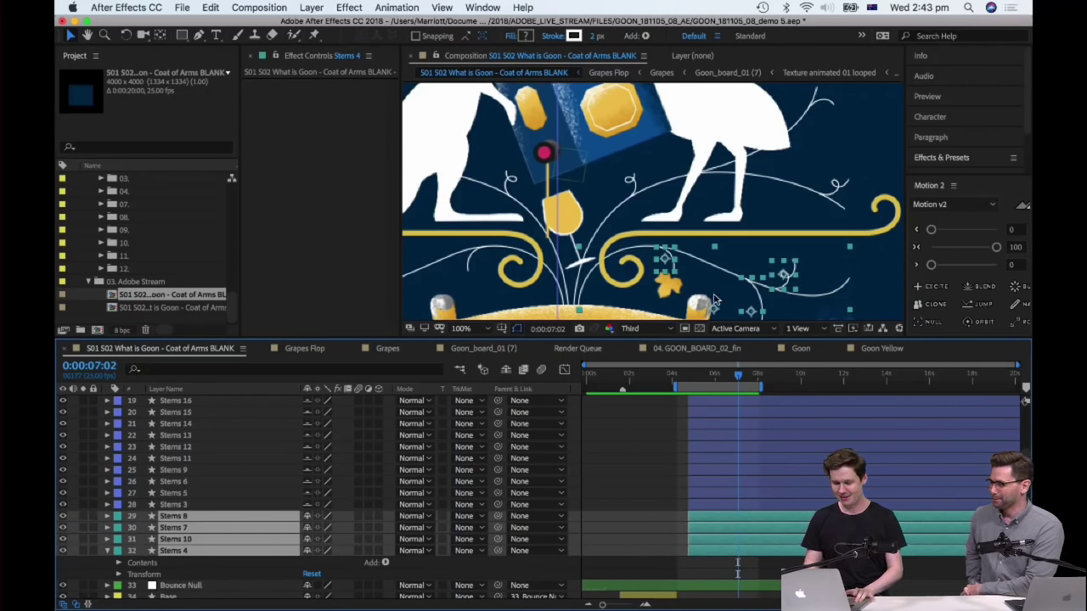
scroll(705, 295, "down", 2)
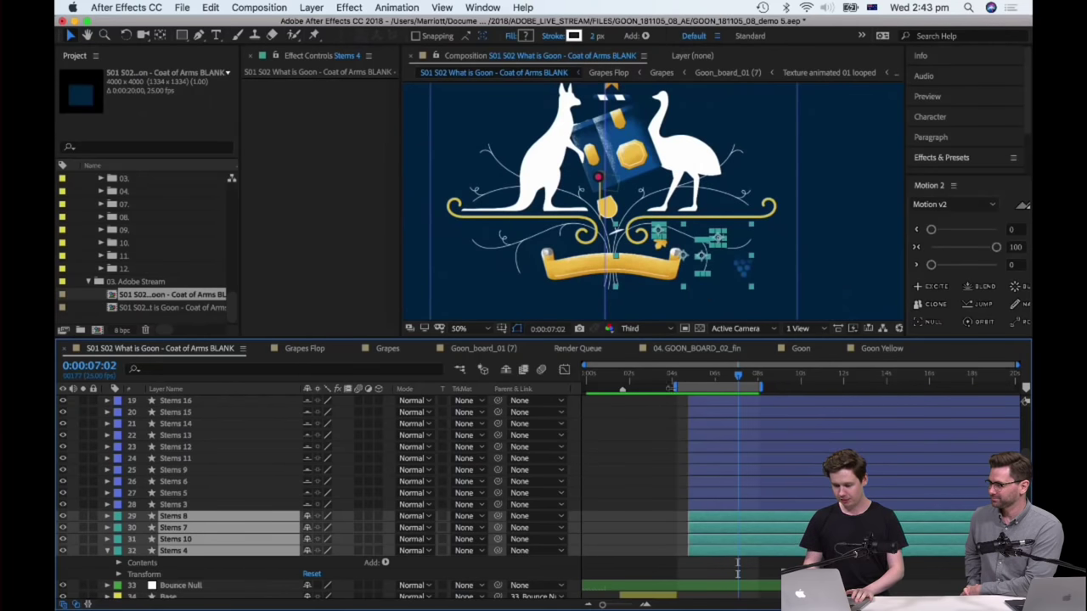
left_click(679, 375)
key("space")
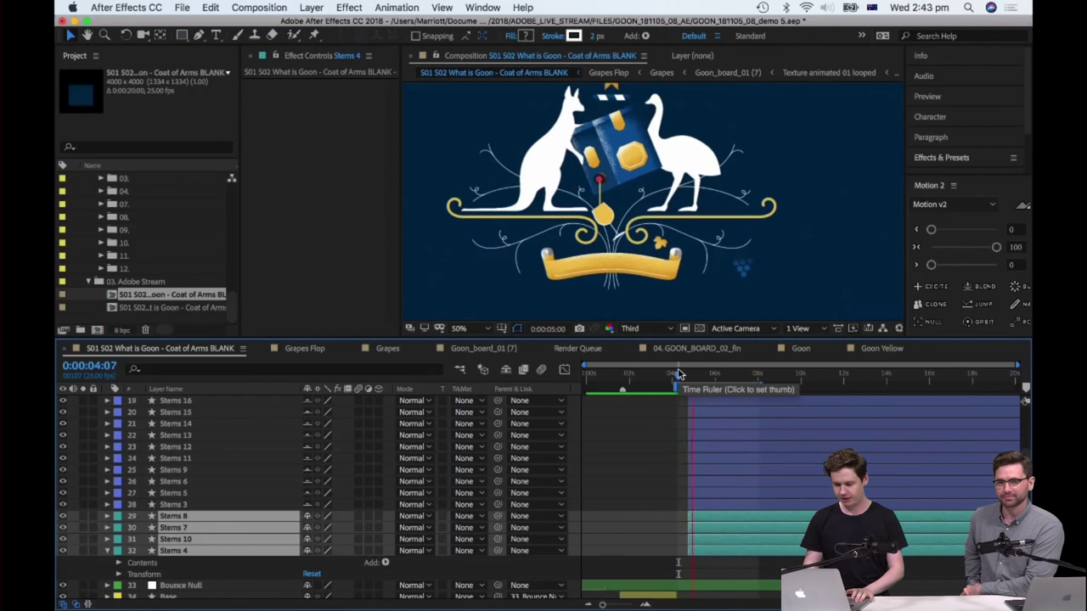
- Switch to Finder and preview the film 0. GOON_scene0102_finished.mp4
key("ctrl+Up")
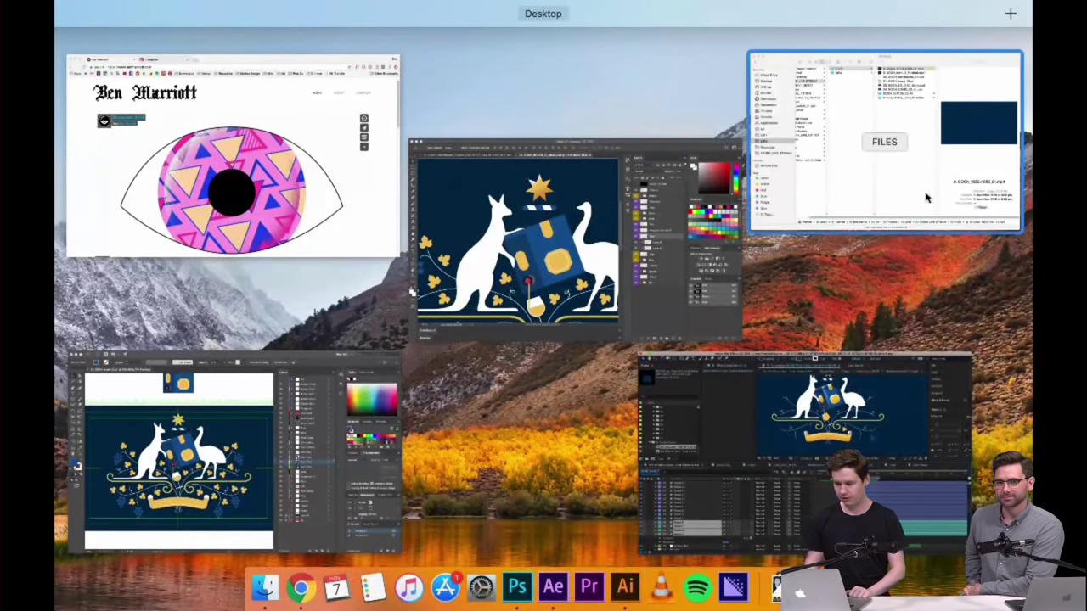
left_click(939, 163)
left_click(703, 117)
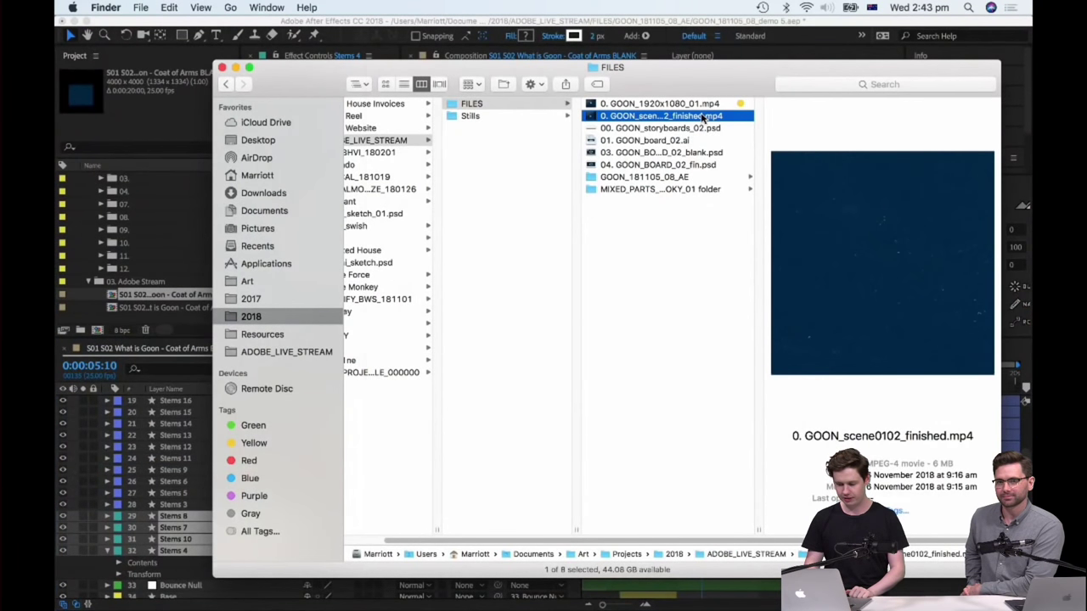
key("space")
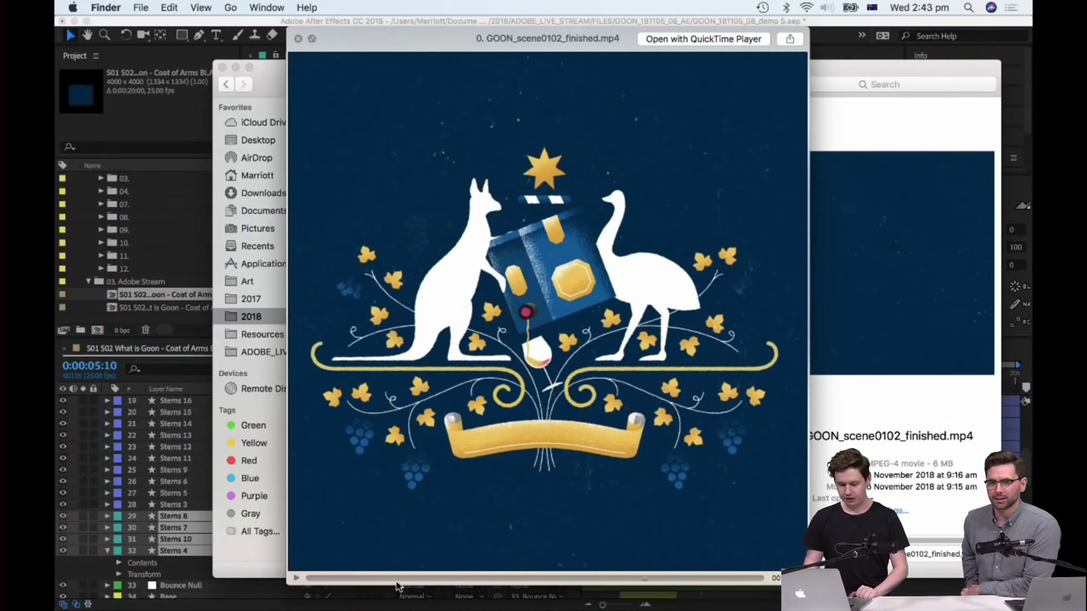
- Scrub the finished film back to the "What is Goon?" title, play it from there, and close the preview
left_click(630, 584)
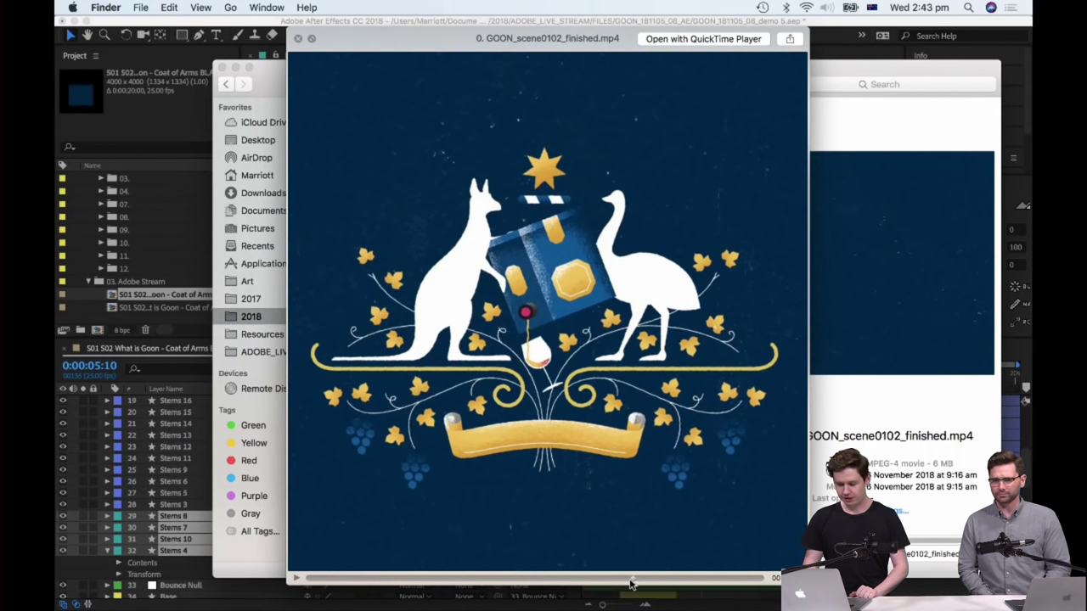
left_click_drag(631, 584, 577, 588)
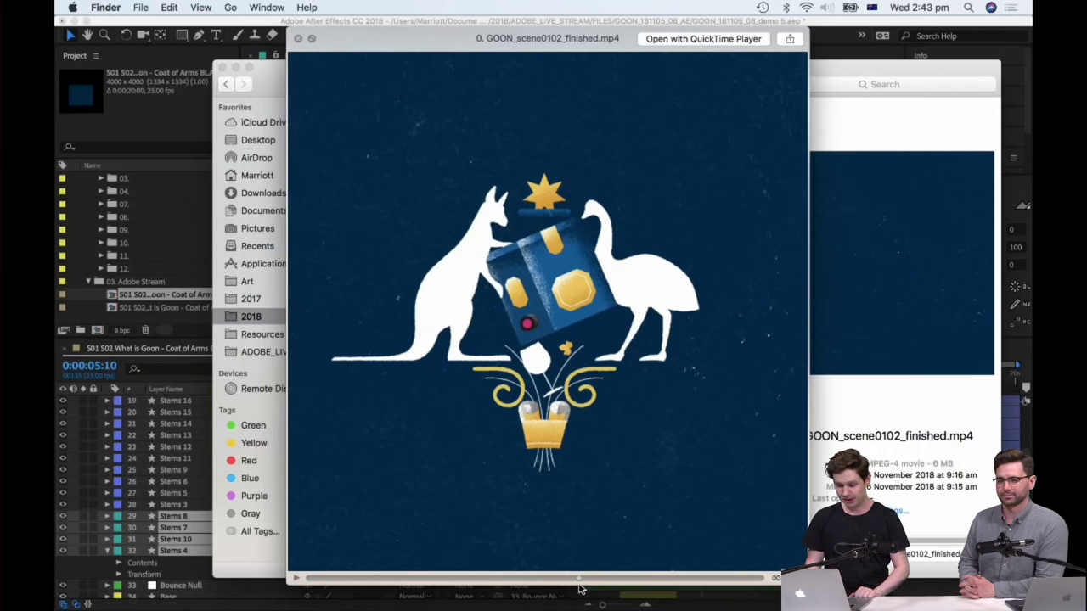
left_click_drag(580, 588, 526, 584)
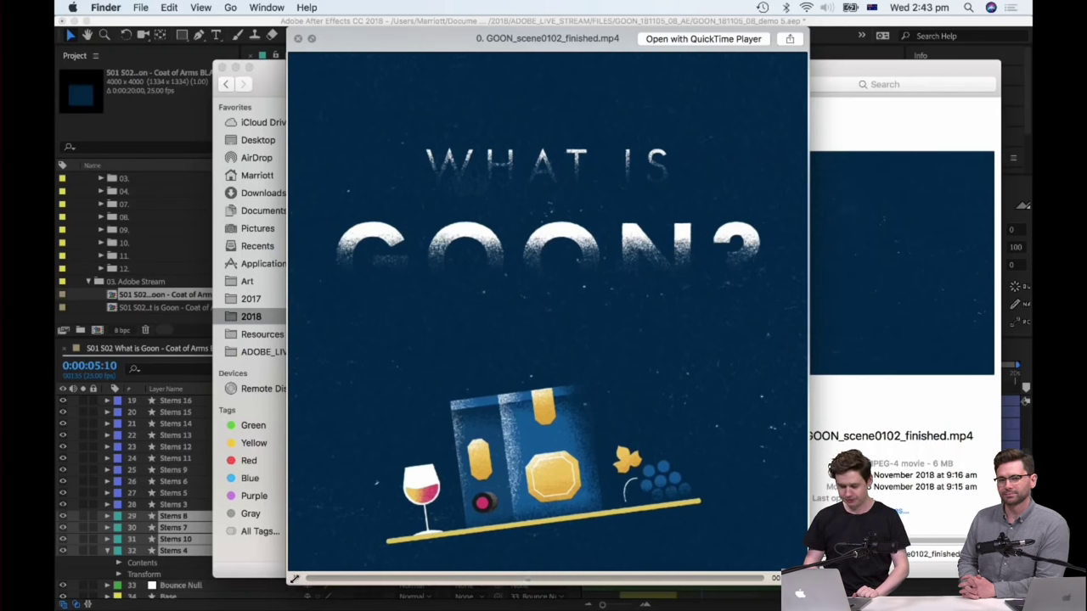
left_click(296, 579)
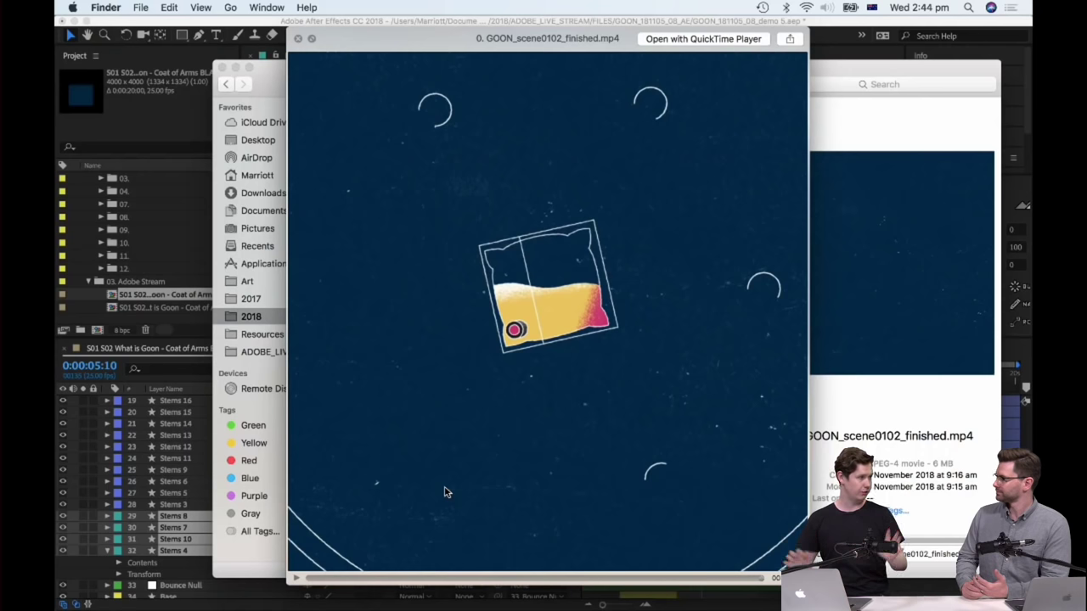
key("space")
- Switch to After Effects and solo the Stems 8, Stems 7, Stems 10 and Stems 4 layers
key("ctrl+Up")
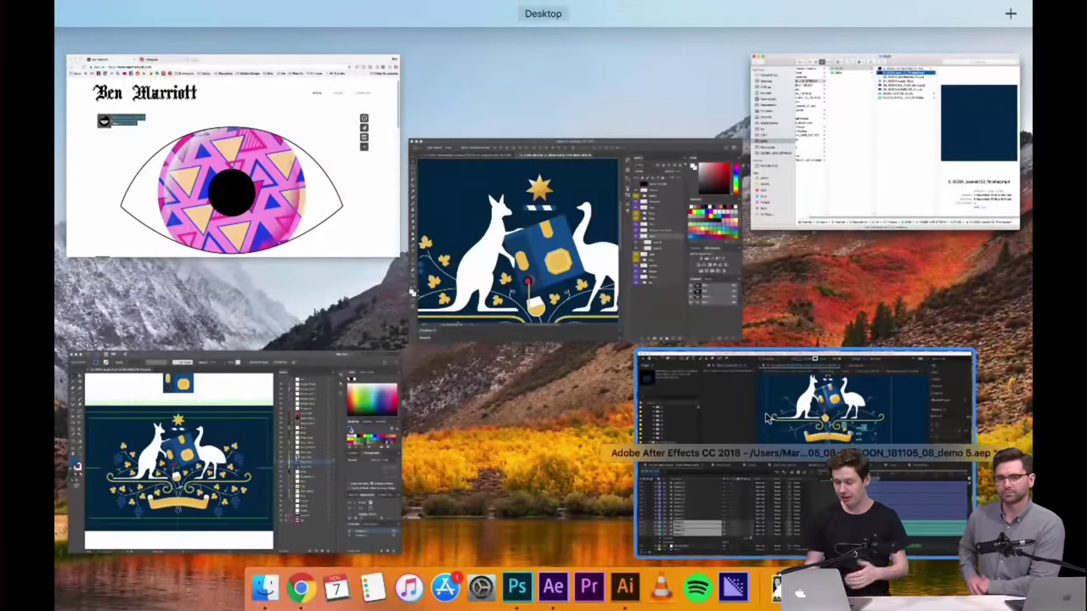
left_click(770, 424)
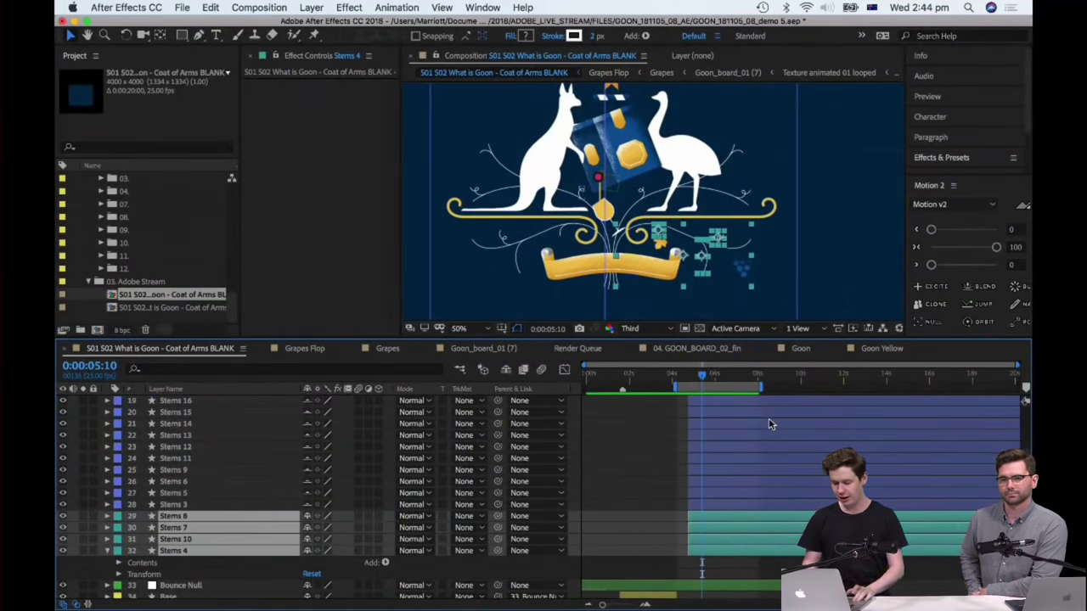
key("period")
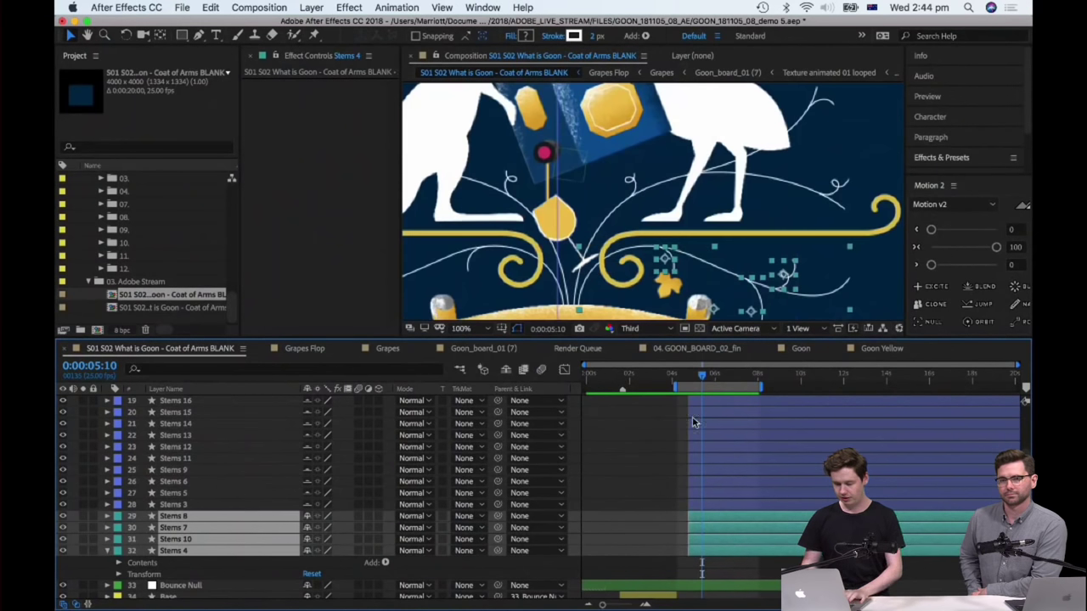
scroll(691, 475, "down", 2)
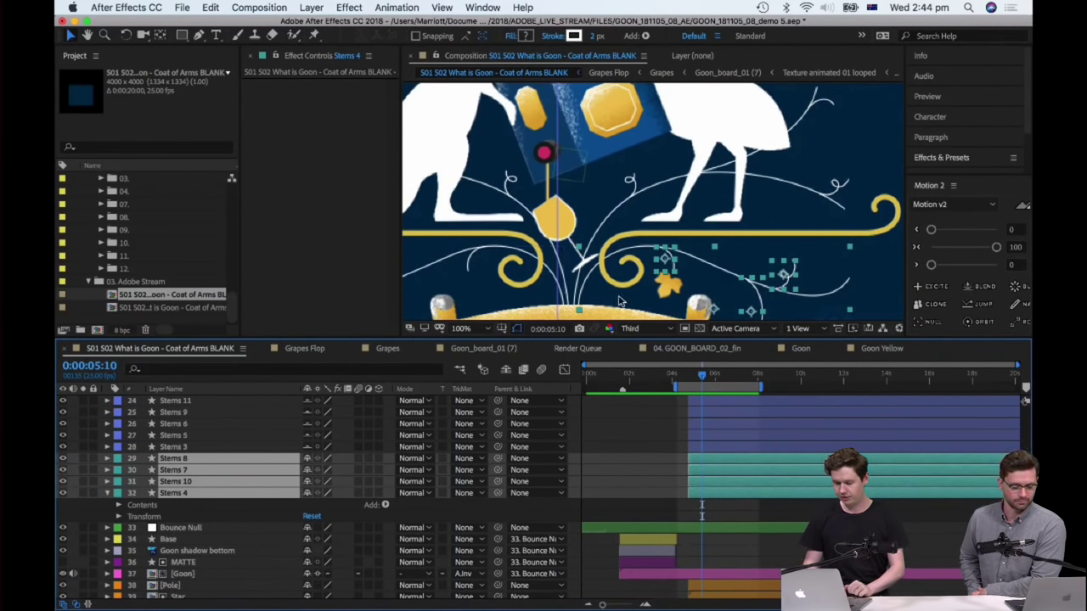
mouse_move(786, 225)
left_mouse_down()
mouse_move(691, 199)
mouse_move(638, 162)
left_mouse_up()
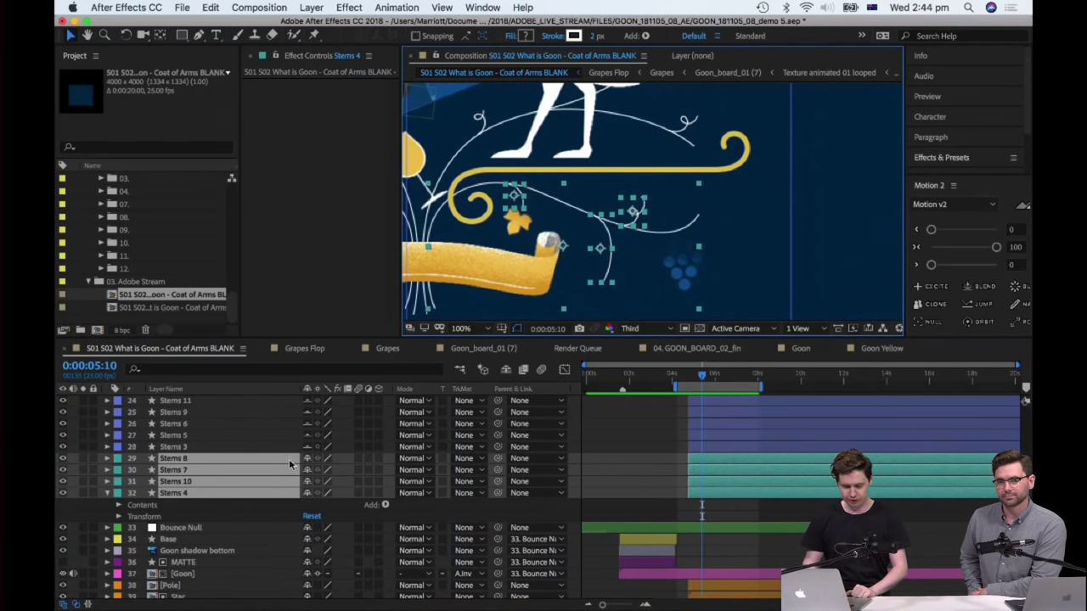
left_click(83, 458)
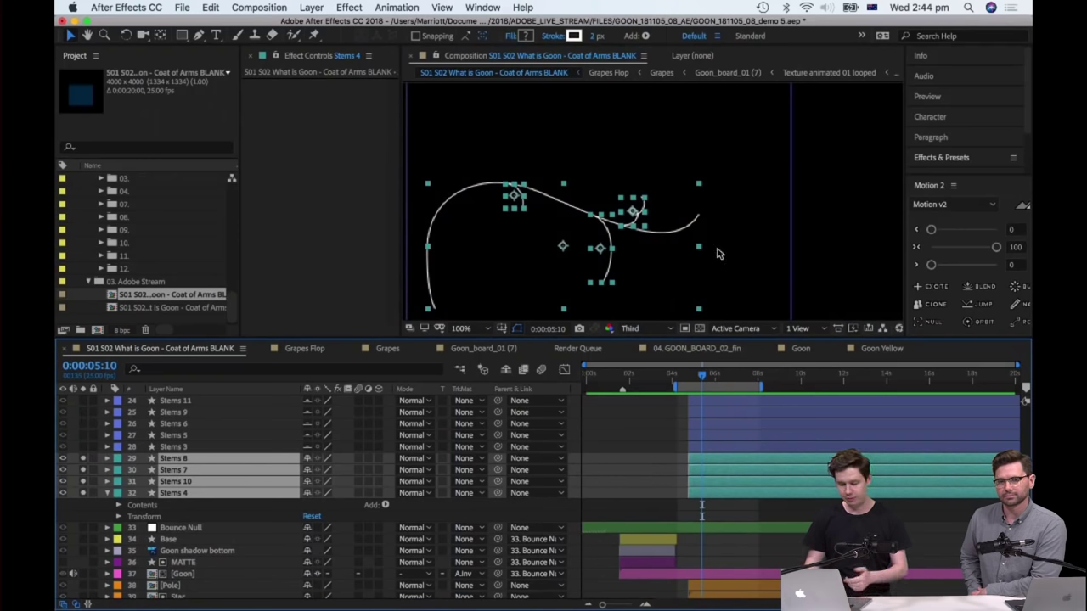
- Add a new Trim Paths to the Stems 4 layer, delete its old Trim Paths 1, and expand the new one's properties
left_click(733, 515)
left_click(745, 482)
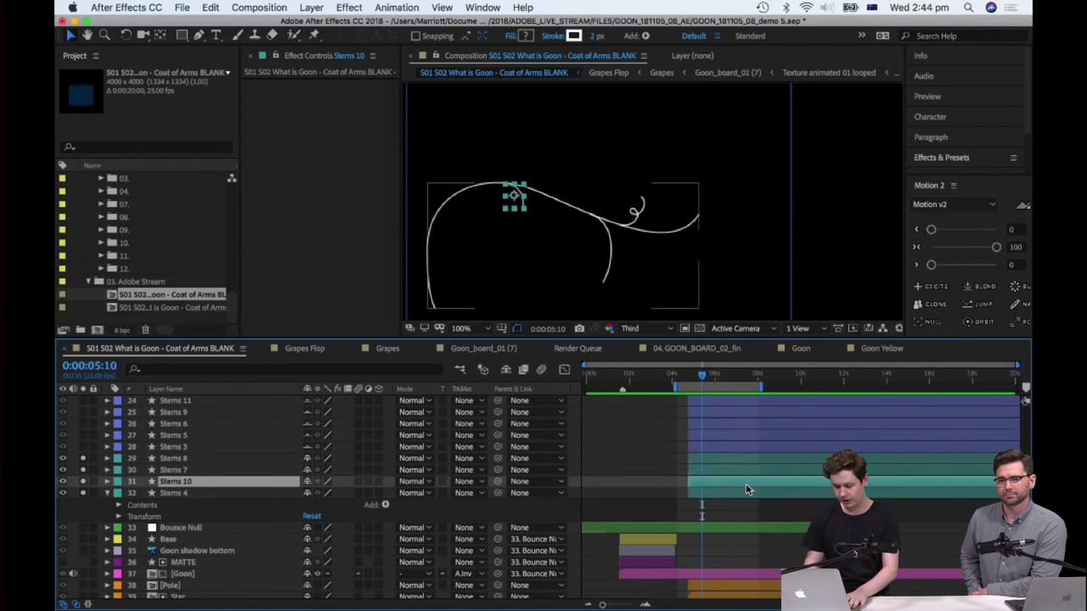
left_click(735, 496)
scroll(750, 298, "up", 2)
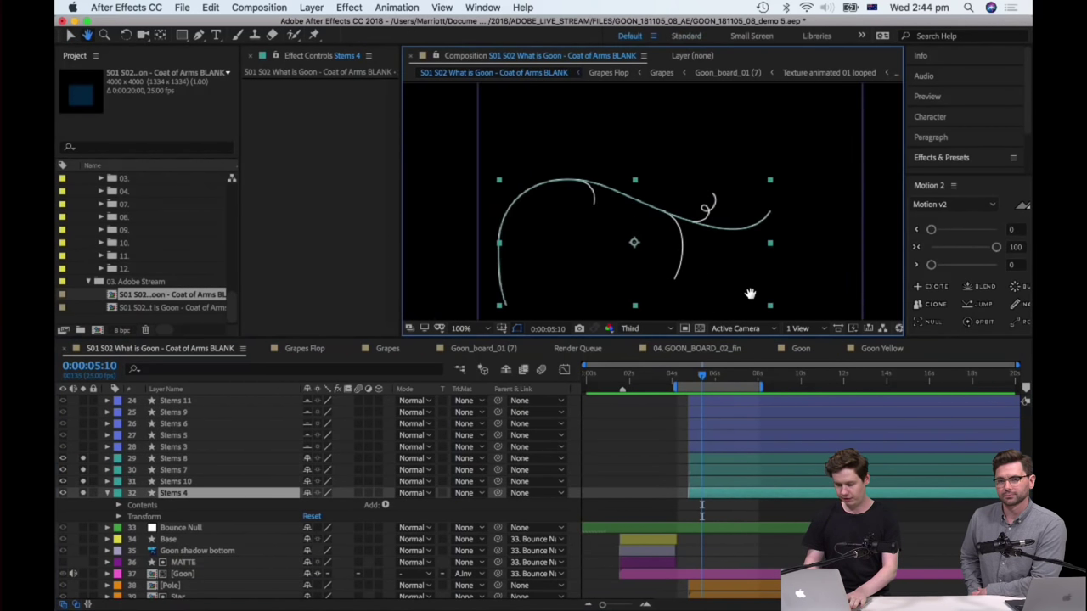
scroll(798, 215, "down", 2)
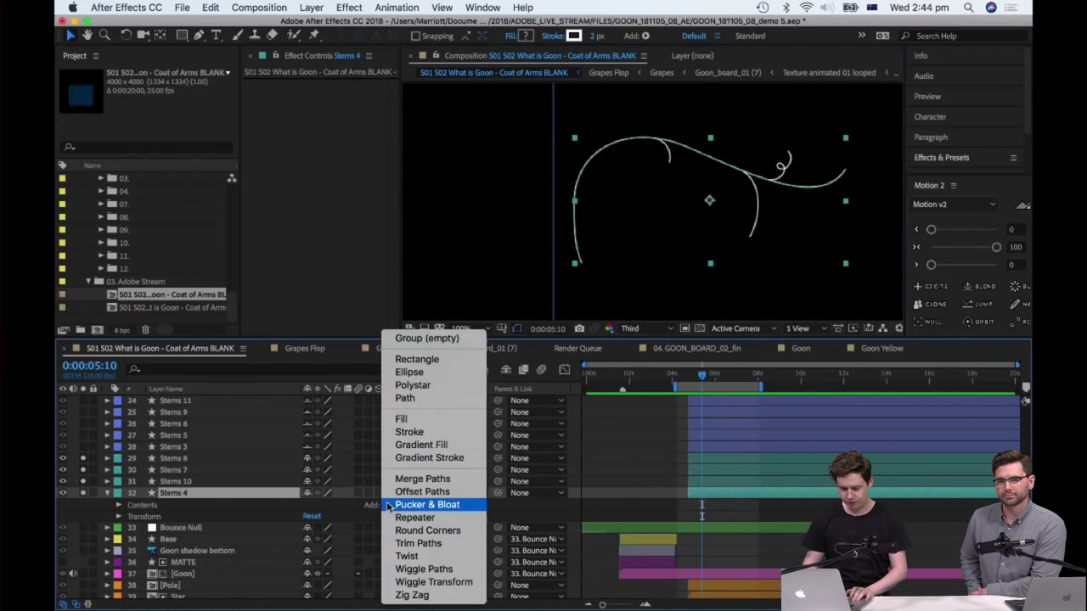
left_click(386, 504)
left_click(424, 543)
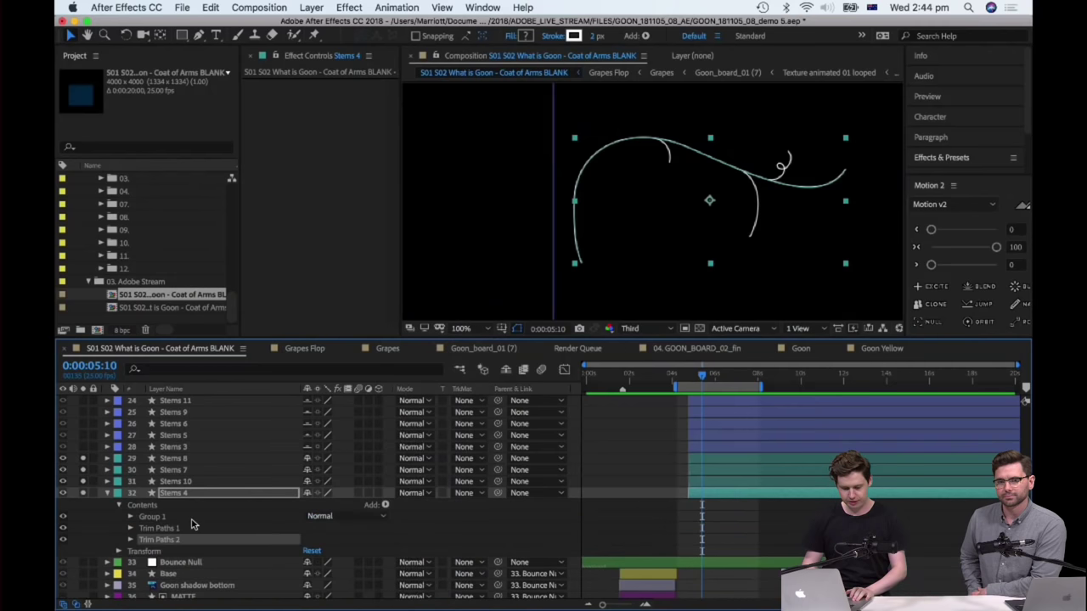
left_click(149, 528)
key("Delete")
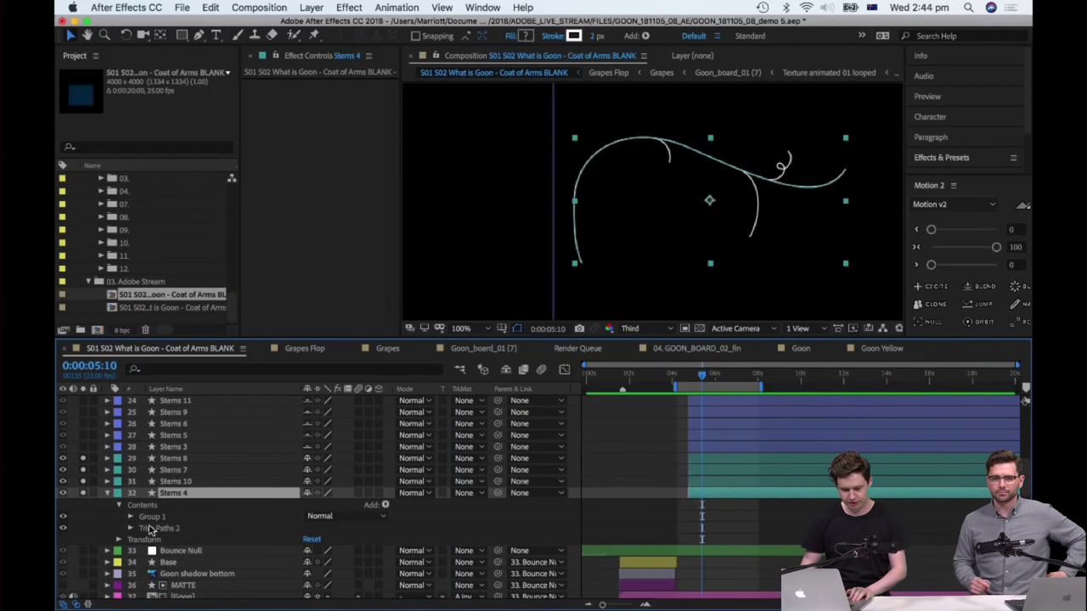
left_click(128, 528)
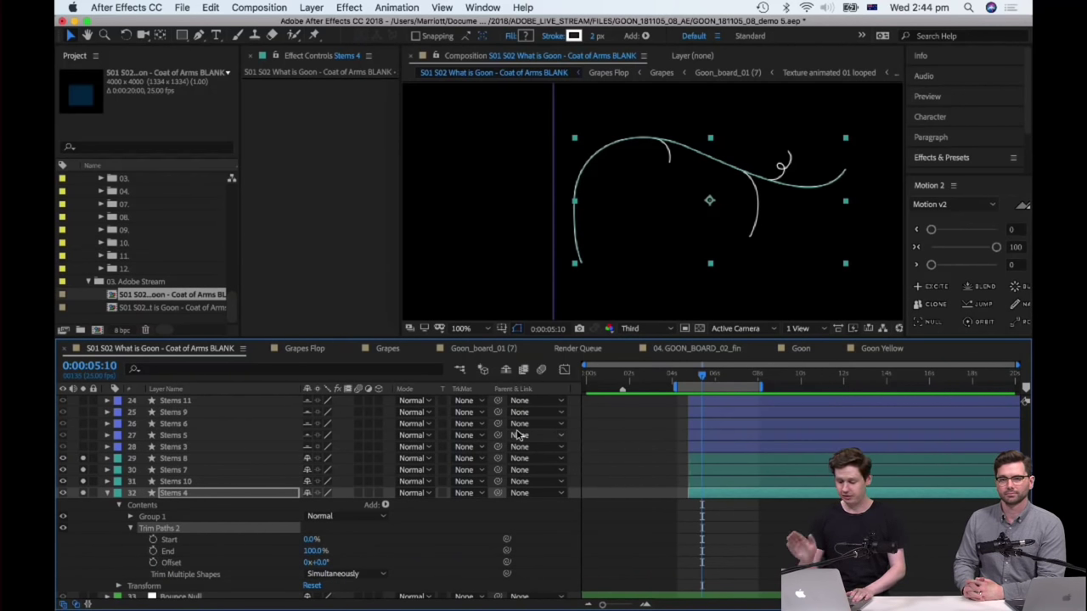
- Look up the Create Shapes from Vector Layer command for the Stems 4 layer without applying it
left_click(738, 481)
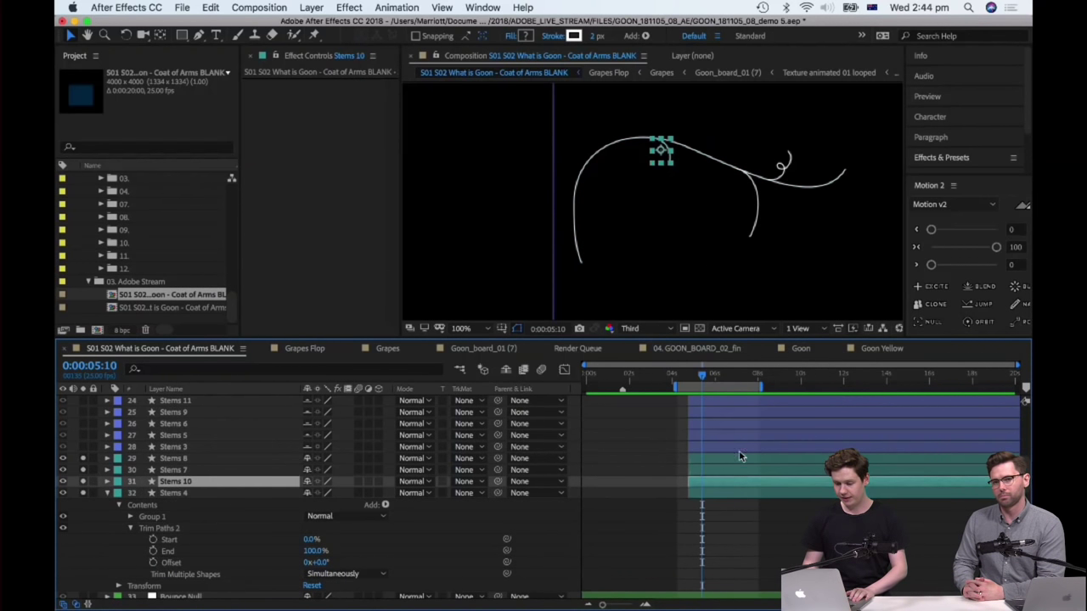
left_click(738, 424)
left_click(734, 493)
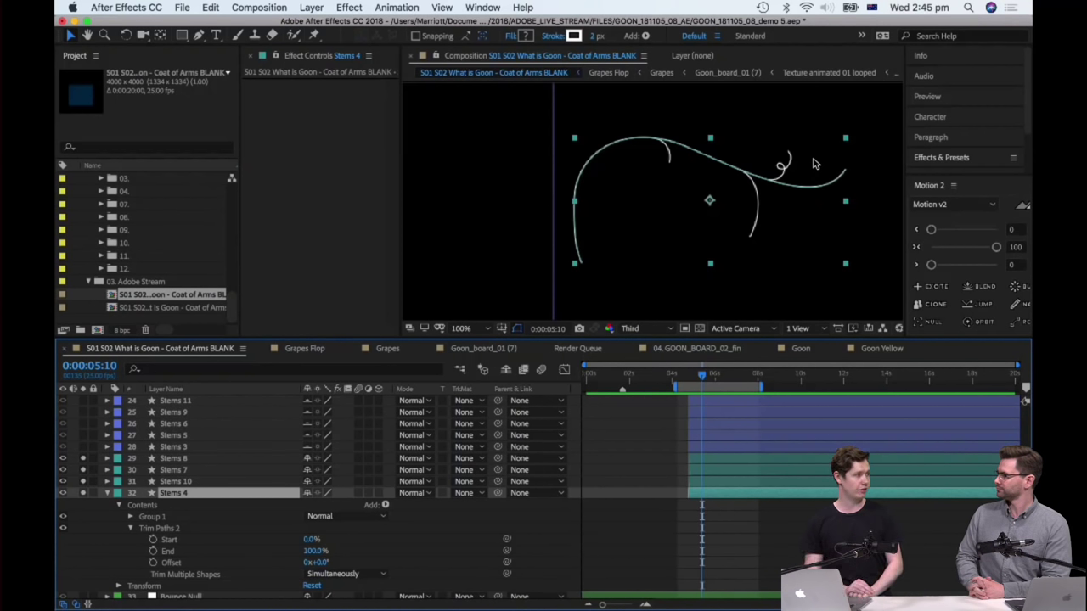
right_click(191, 501)
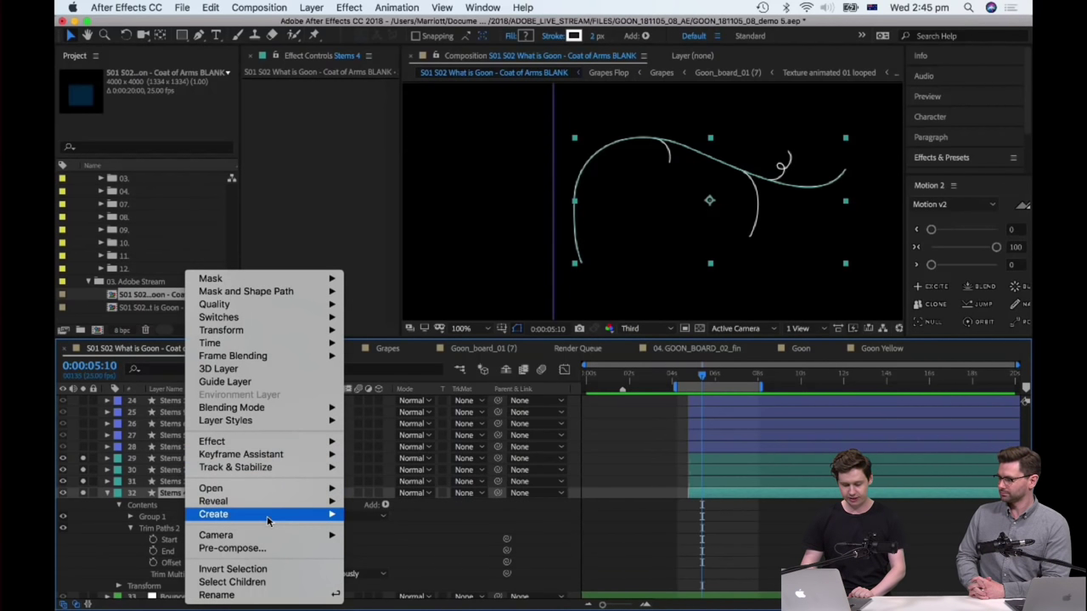
mouse_move(333, 515)
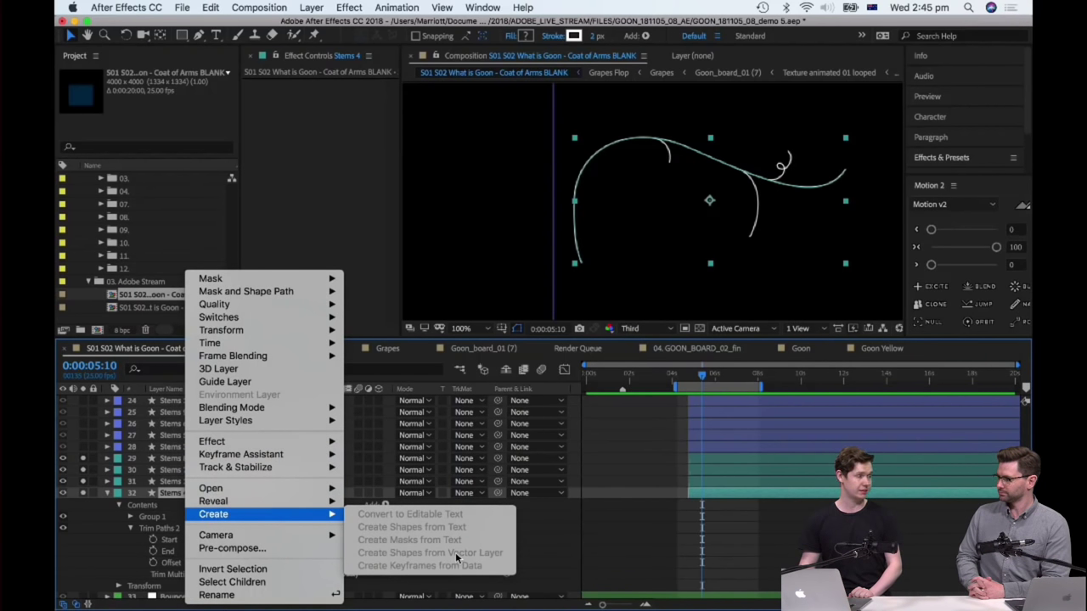
key("Escape")
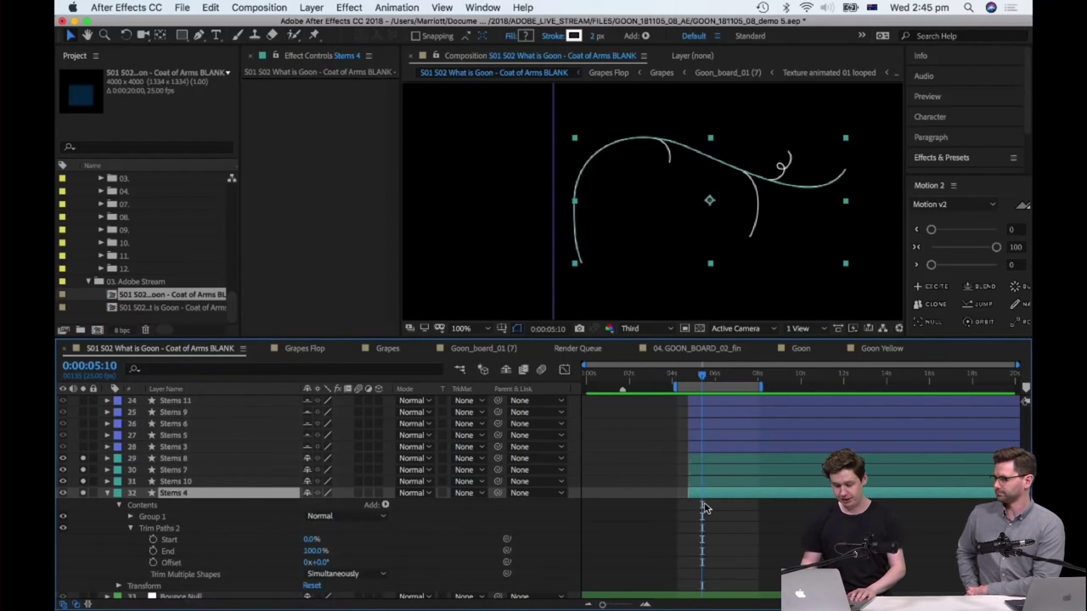
- Keep Stems 4 selected and set the current time to 0:00:06:03
left_click(704, 508)
left_click(722, 496)
left_click(713, 382)
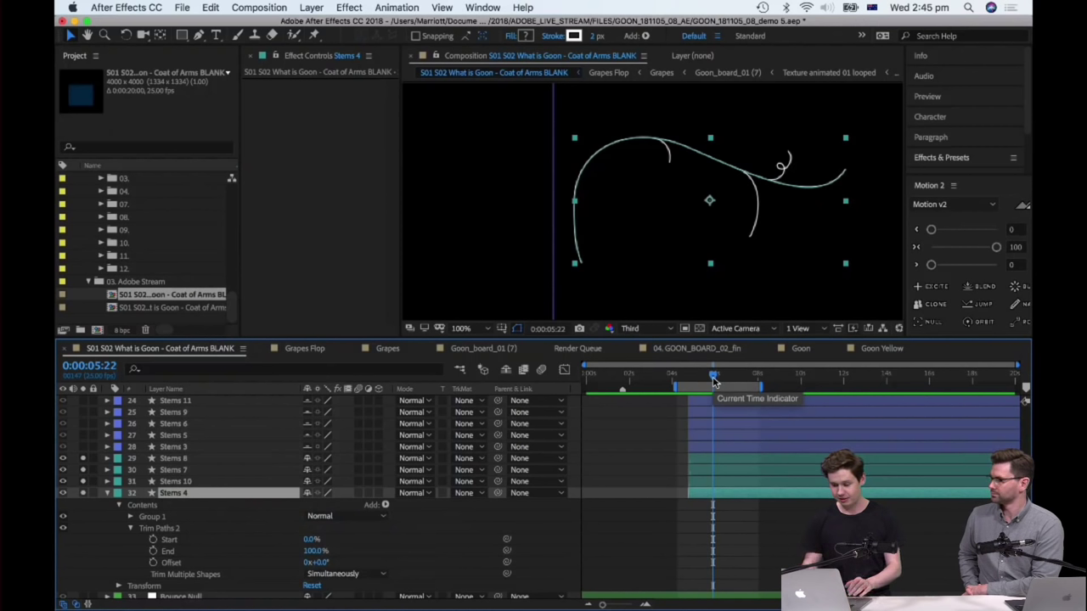
left_click_drag(711, 381, 718, 382)
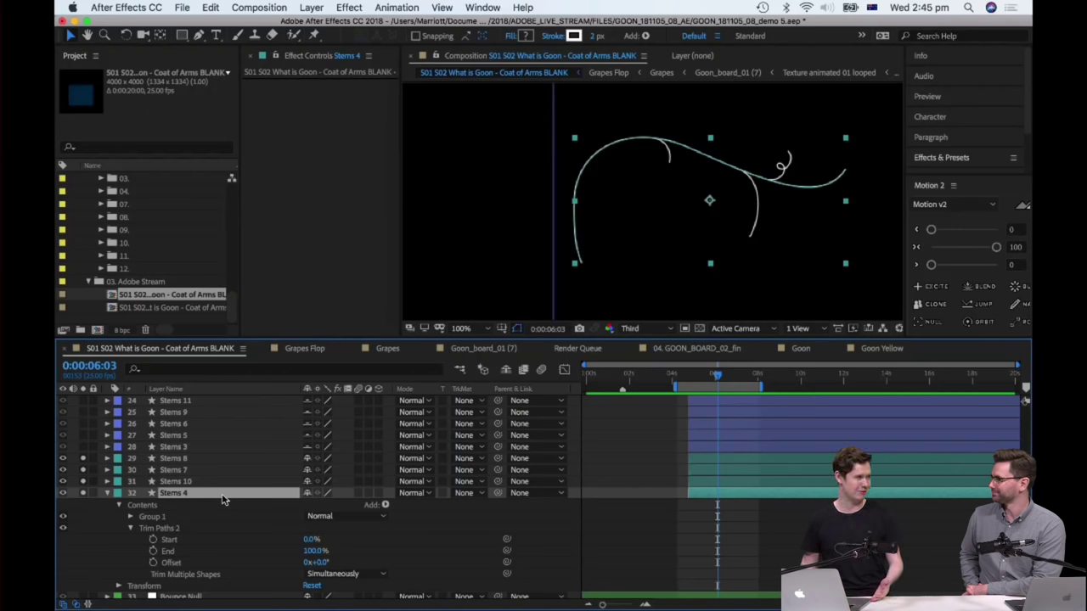
- Try keyframing the Trim Paths End on Stems 4, undo it, and test End at 55% before restoring it to 100%
left_click(153, 552)
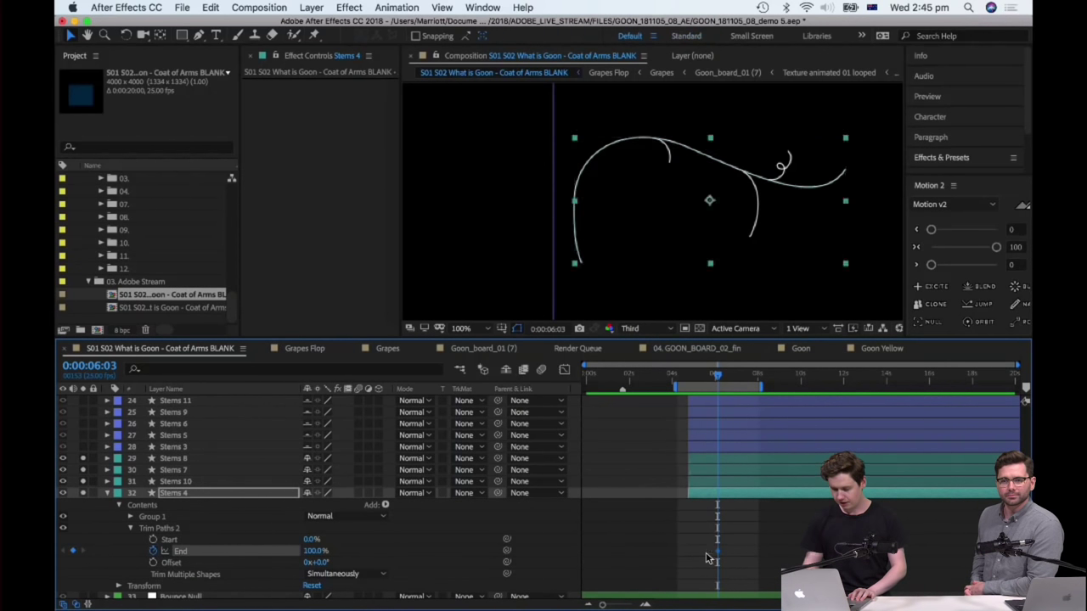
key("ctrl+z")
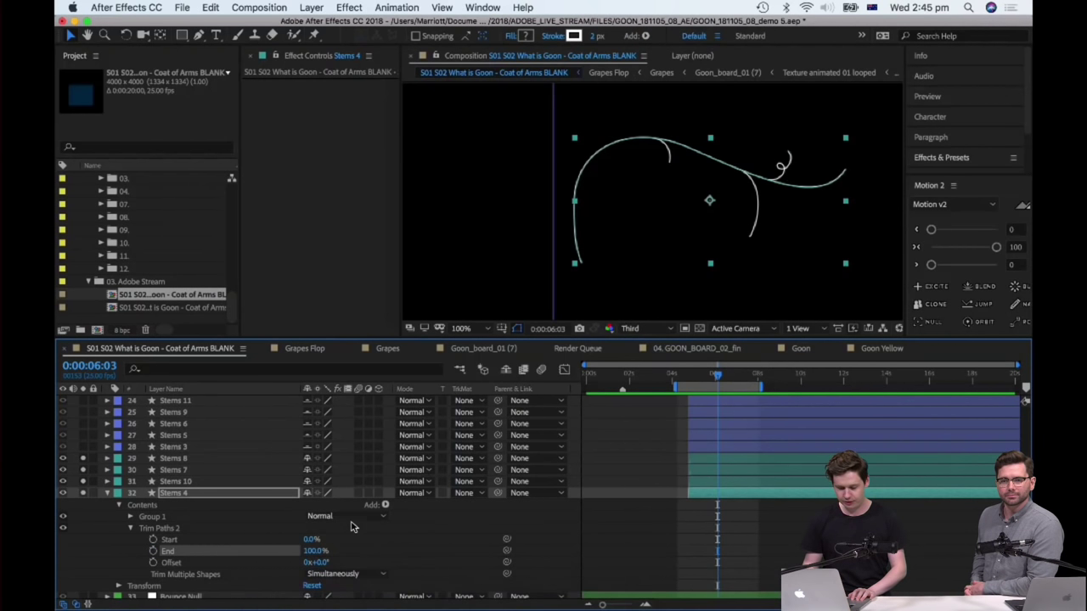
left_click(316, 551)
mouse_move(316, 551)
left_mouse_down()
mouse_move(279, 555)
mouse_move(296, 557)
left_mouse_up()
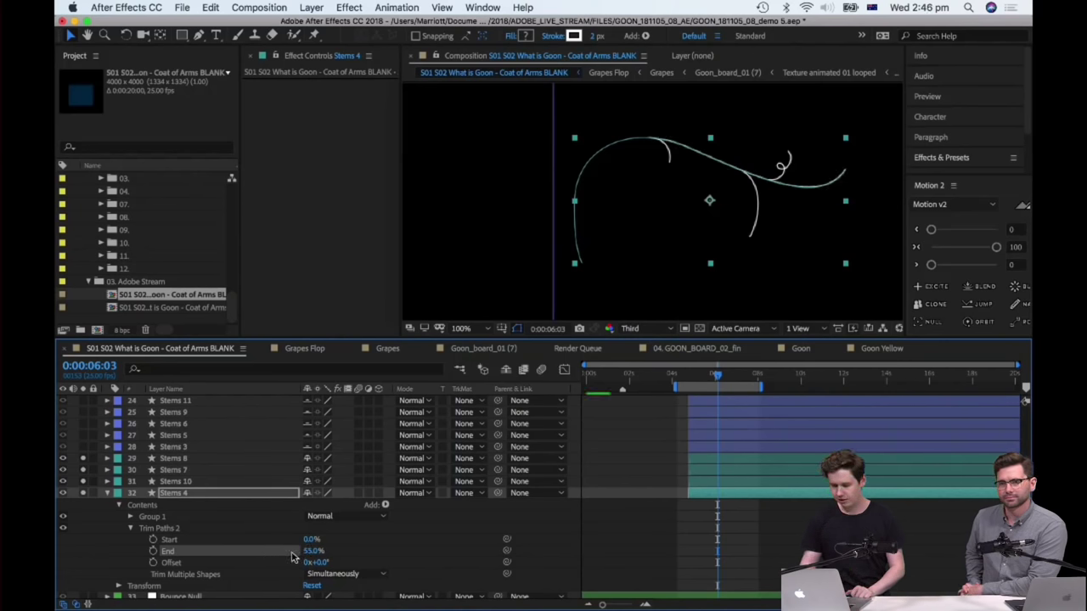
key("period")
left_click_drag(739, 150, 718, 214)
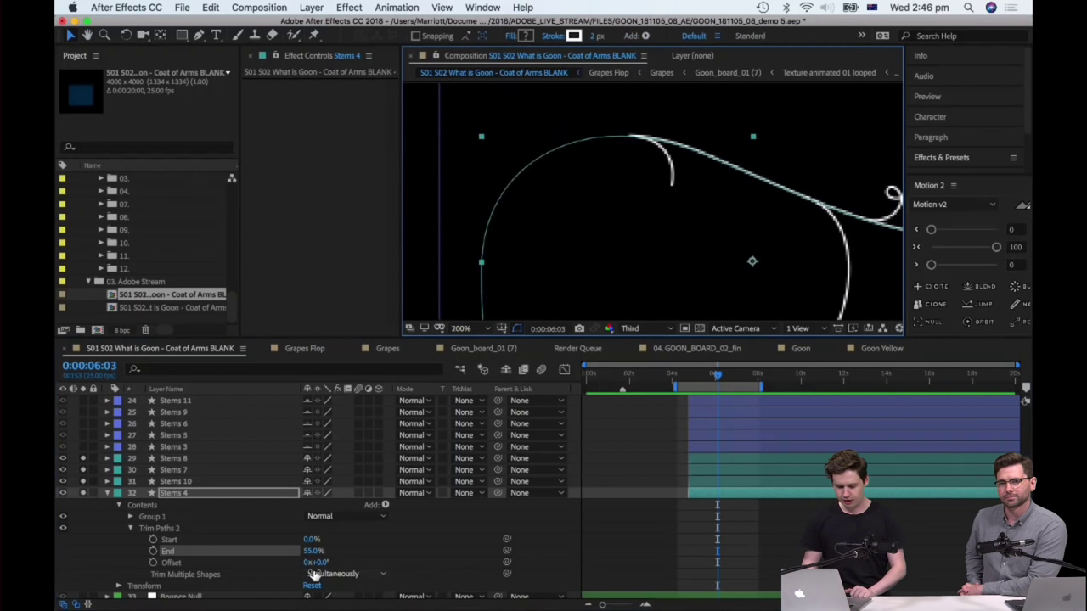
mouse_move(310, 550)
left_mouse_down()
mouse_move(295, 547)
mouse_move(384, 530)
left_mouse_up()
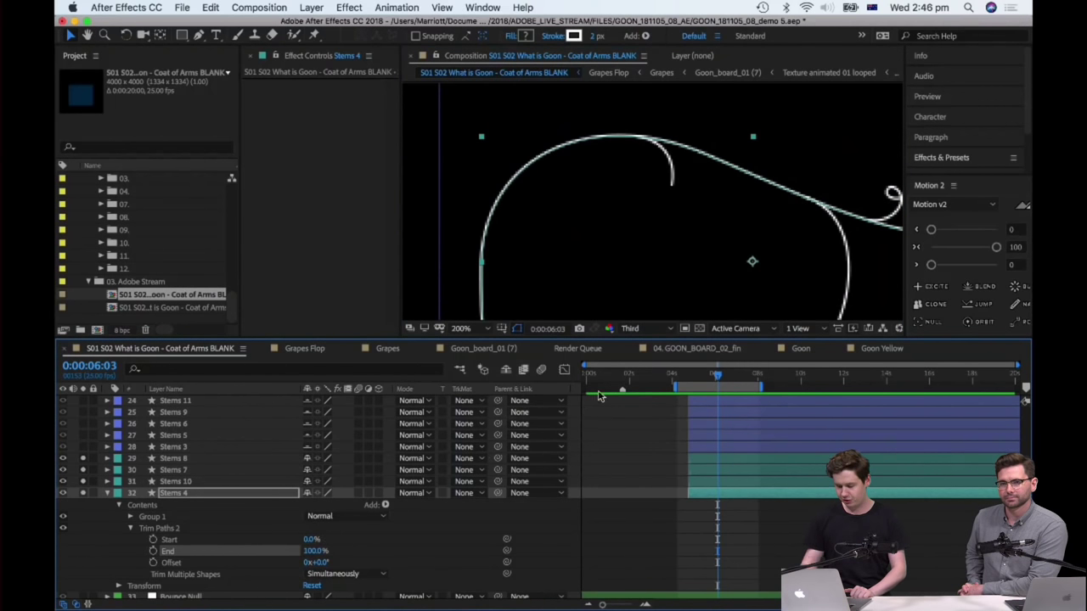
key("comma")
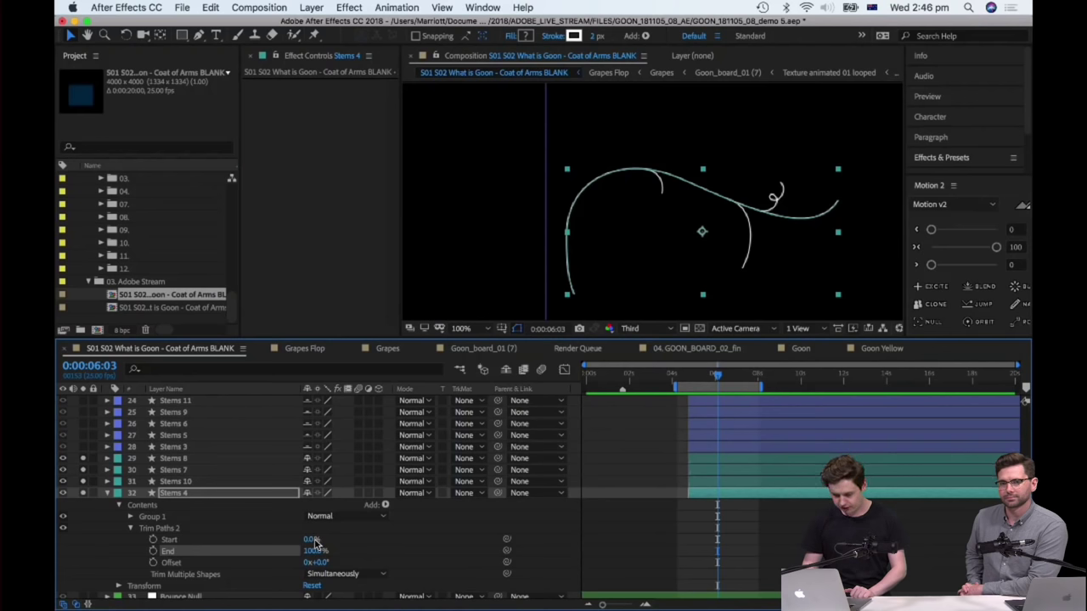
- Keyframe the Stems 4 Trim Paths Start at 0% at 0:00:06:03, and set it to 100% at 0:00:05:07
mouse_move(312, 542)
left_mouse_down()
mouse_move(281, 541)
mouse_move(348, 539)
mouse_move(251, 533)
left_mouse_up()
left_click(153, 540)
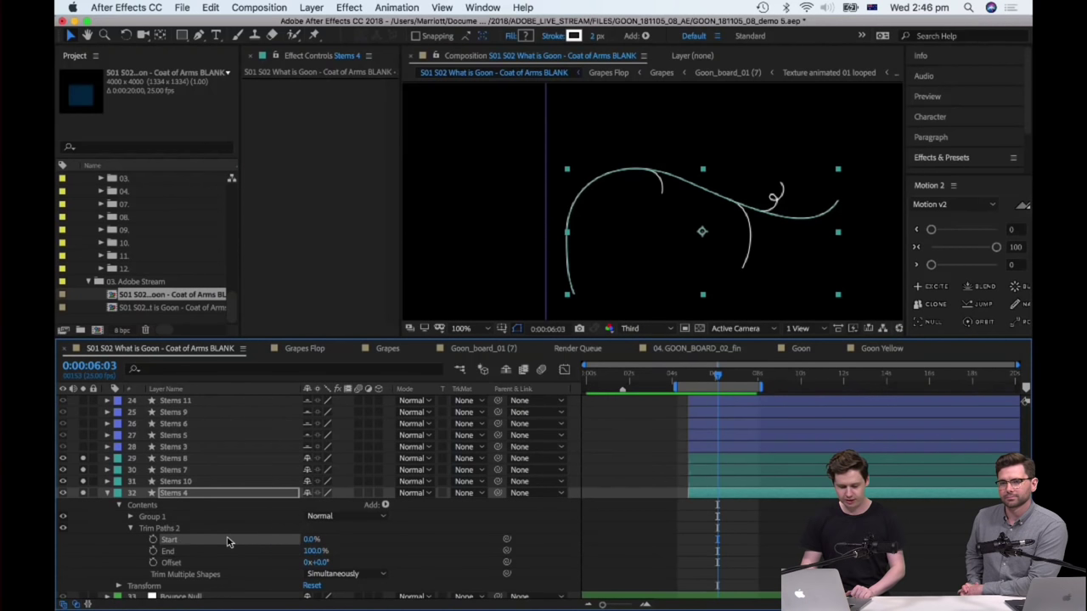
left_click(154, 540)
left_click(699, 377)
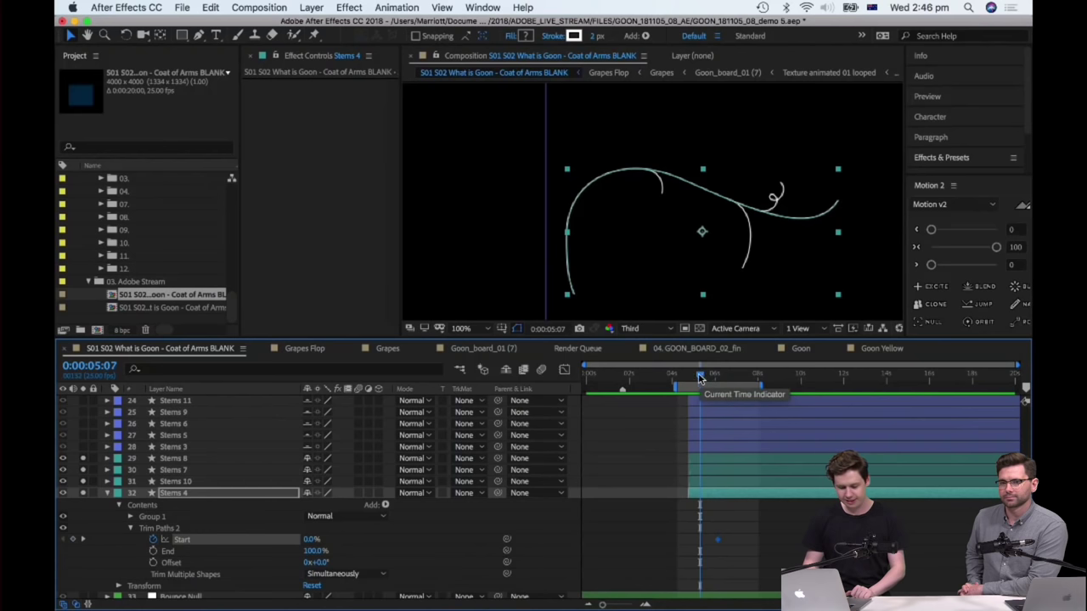
left_click(311, 540)
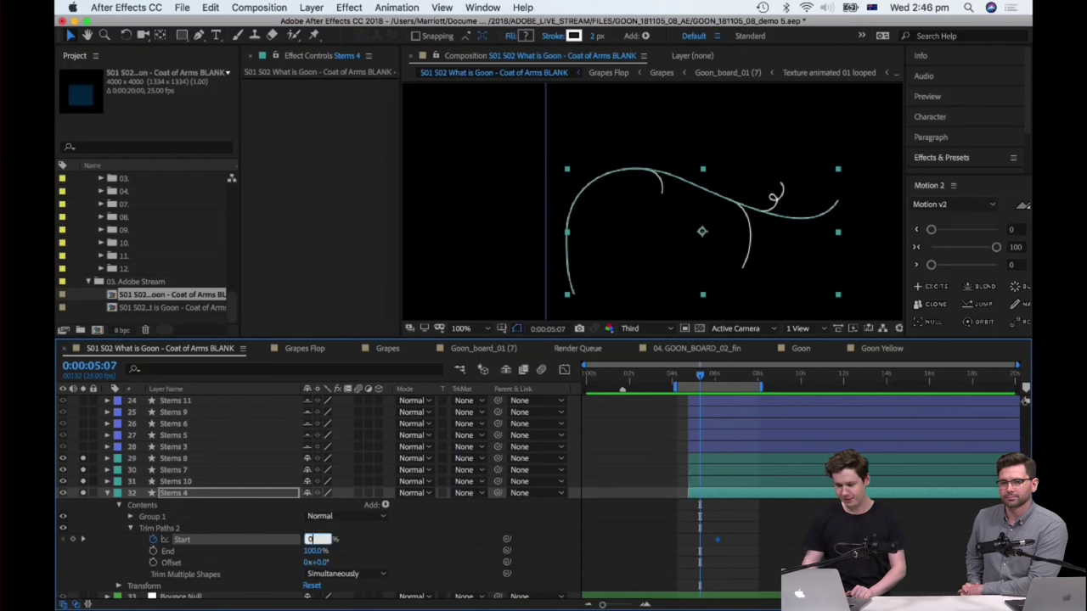
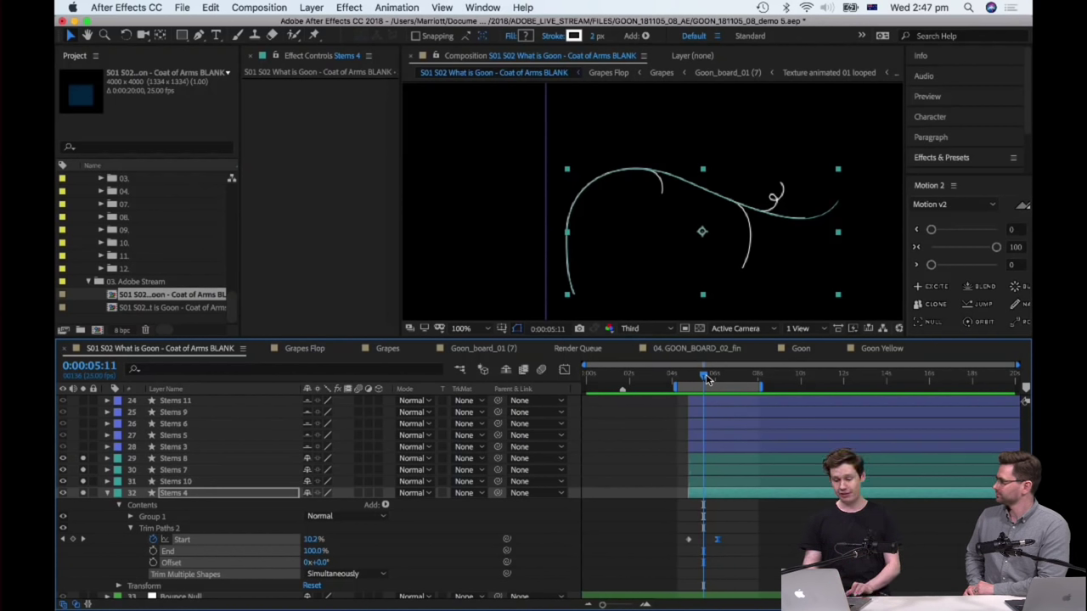
- Move the current time back to 0:00:04:17 and play the Stems 4 growth animation
left_click_drag(707, 380, 688, 380)
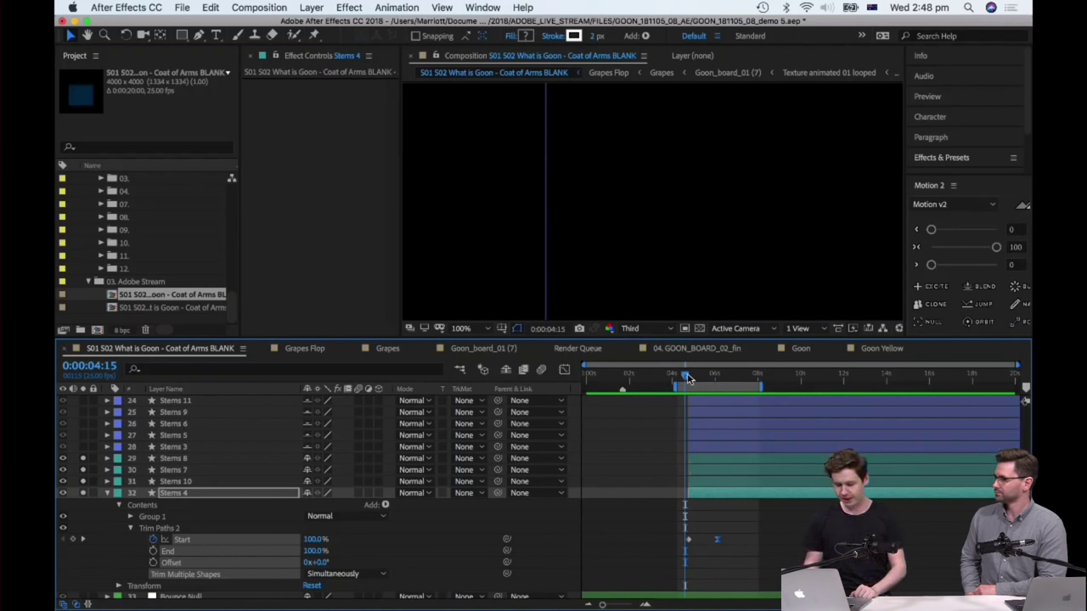
left_click_drag(688, 379, 689, 379)
key("space")
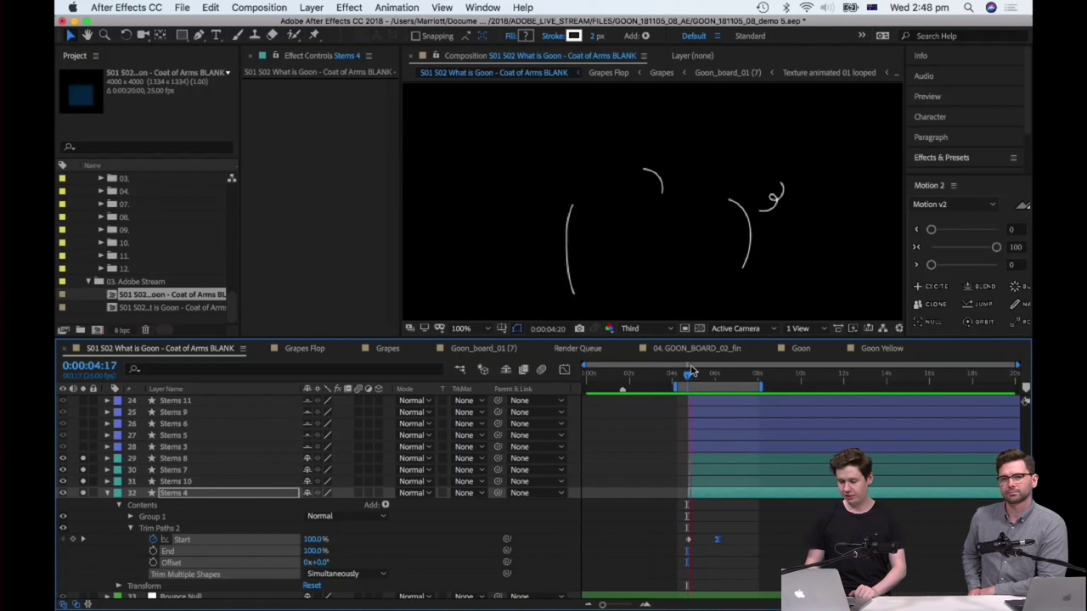
- Replay the Stems 4 growth from 0:00:04:10 and 0:00:04:16, and move the current time to 0:00:05:18
left_click_drag(688, 378, 682, 379)
key("space")
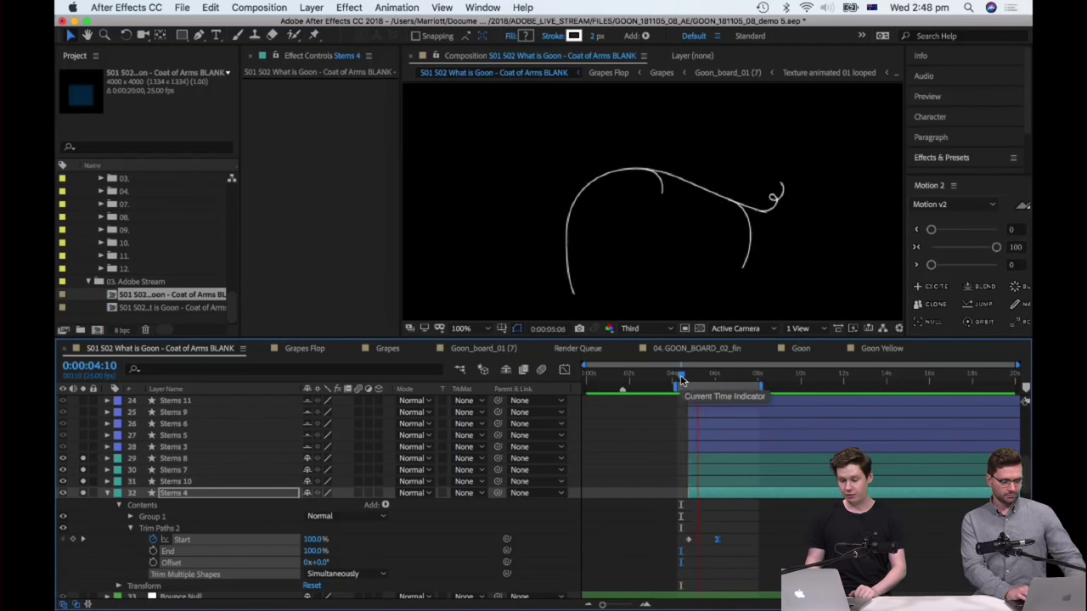
left_click(689, 378)
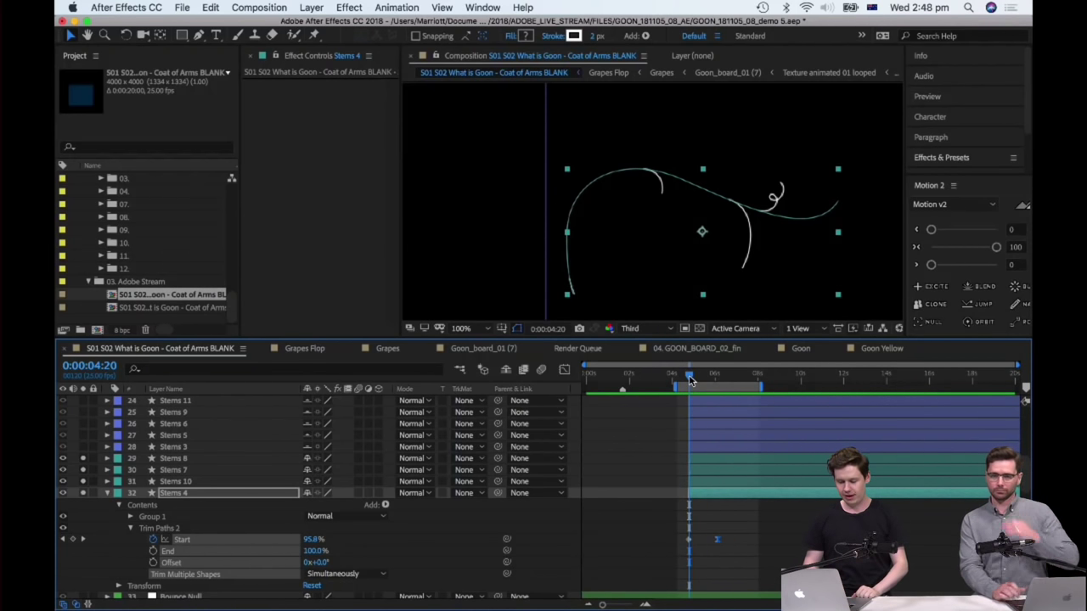
mouse_move(689, 379)
left_mouse_down()
mouse_move(736, 380)
mouse_move(687, 381)
left_mouse_up()
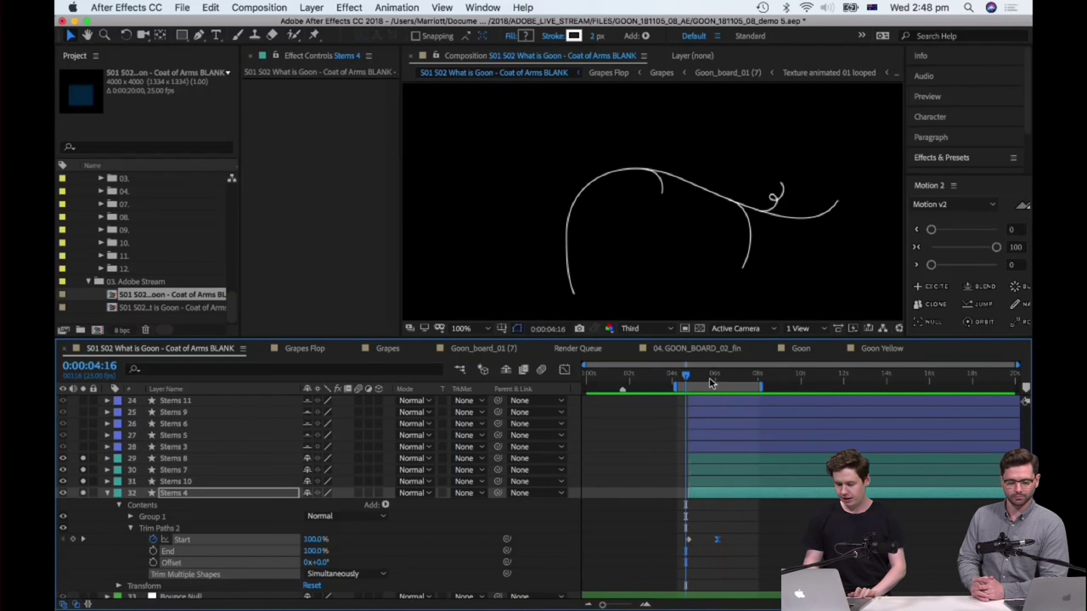
left_click(711, 377)
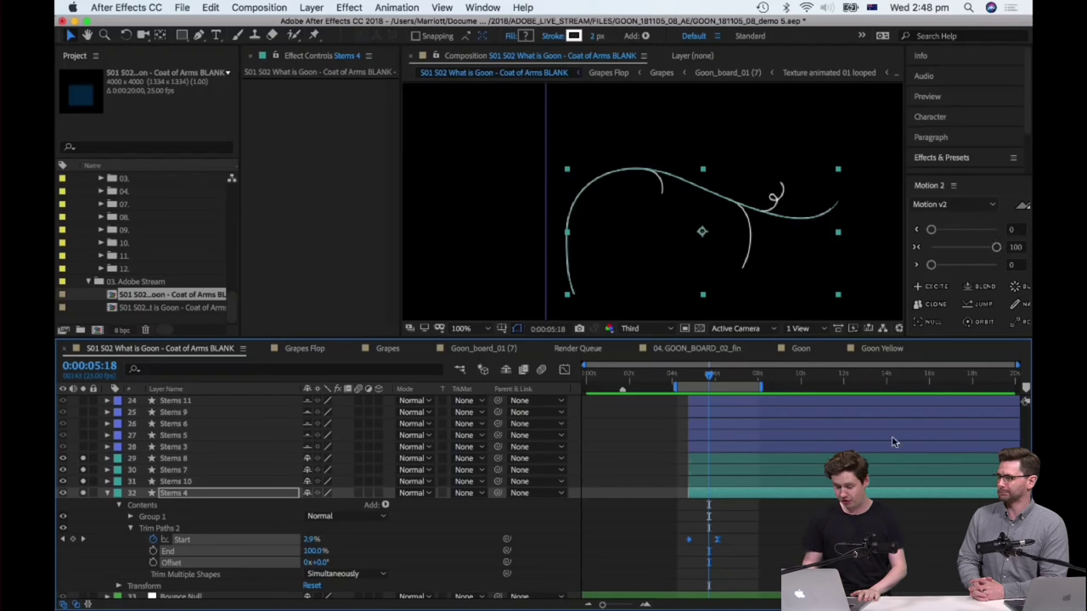
- Examine the easing curve of the Stems 4 Trim Paths Start keyframes in the Graph Editor and return to the layer bars
left_click_drag(739, 530, 686, 550)
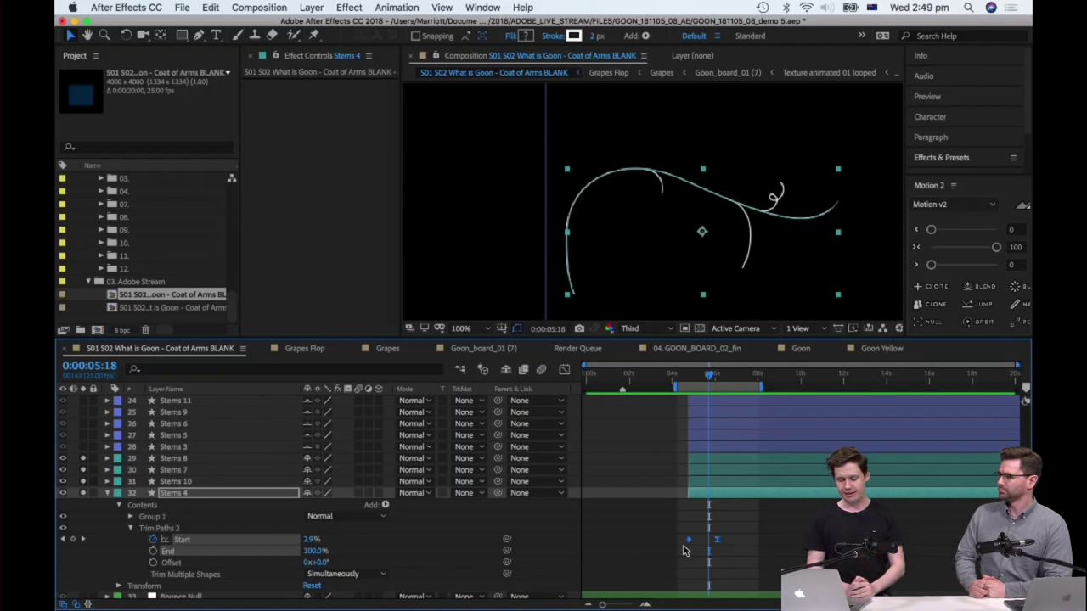
left_click(565, 371)
left_click(714, 374)
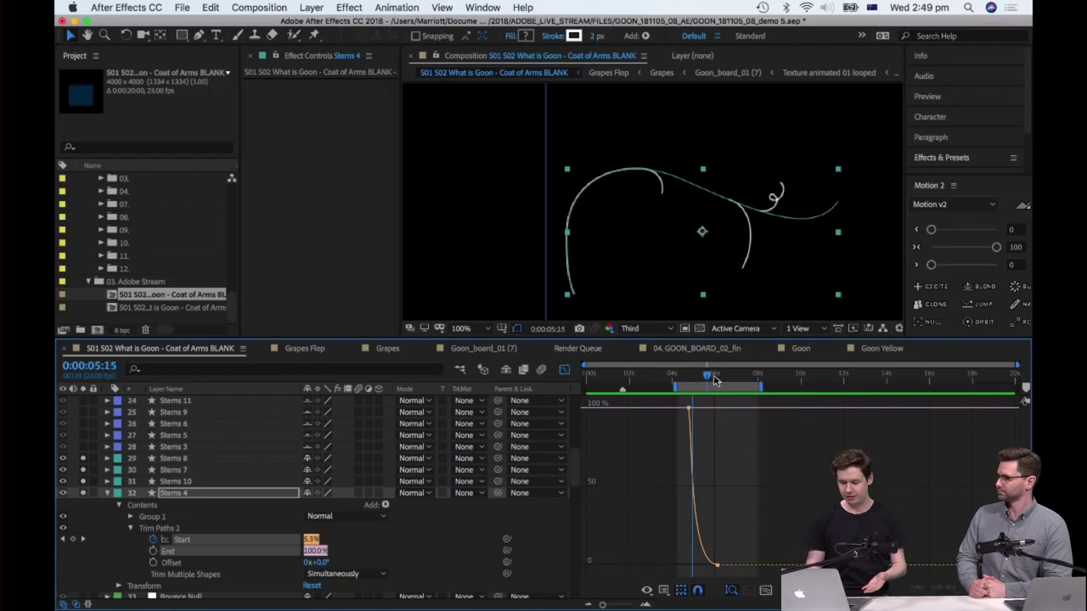
left_click(566, 371)
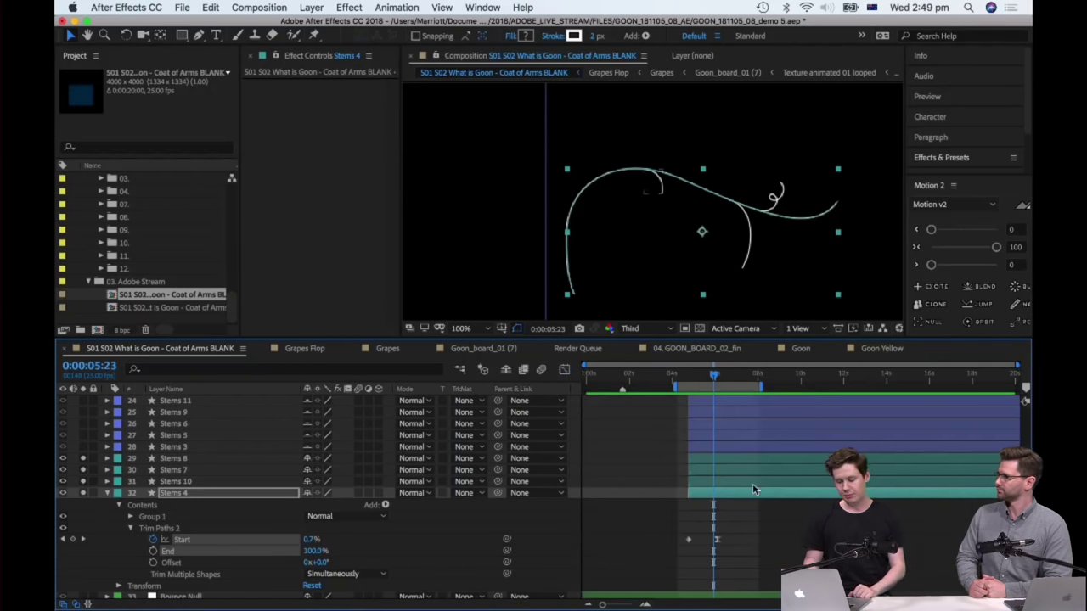
- Select the last Stems 4 Start keyframe and preview the growth from 0:00:04:20
scroll(752, 483, "up", 1)
left_click_drag(734, 535, 701, 568)
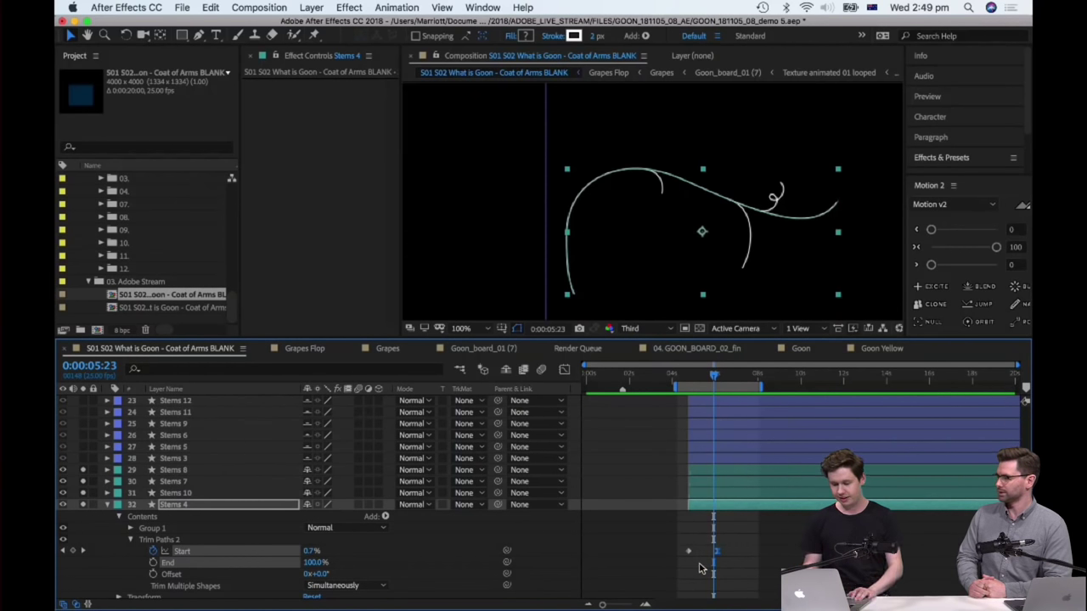
left_click(691, 382)
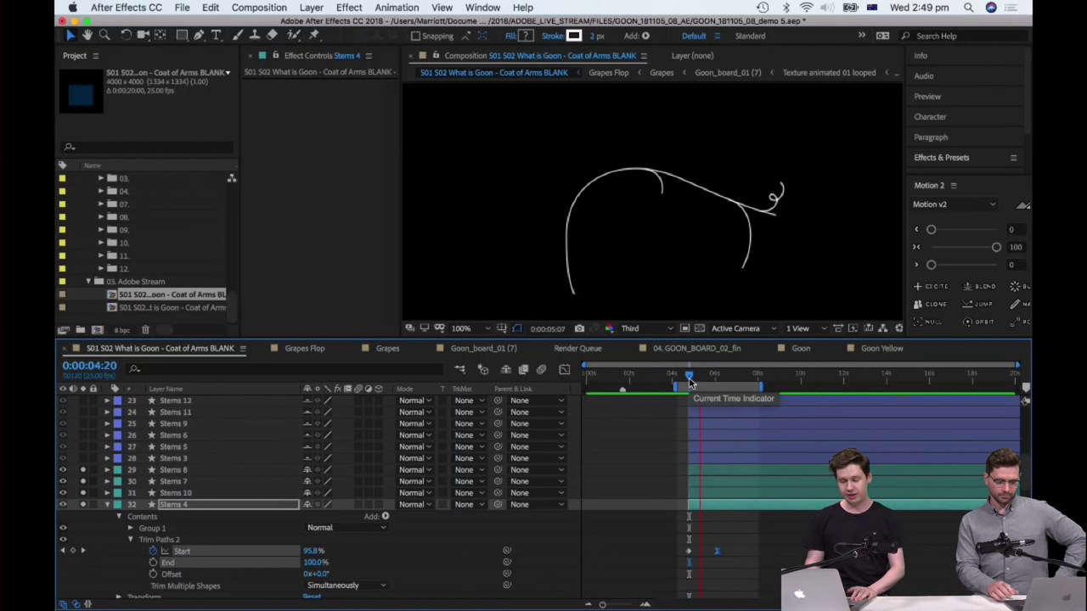
left_click(712, 563)
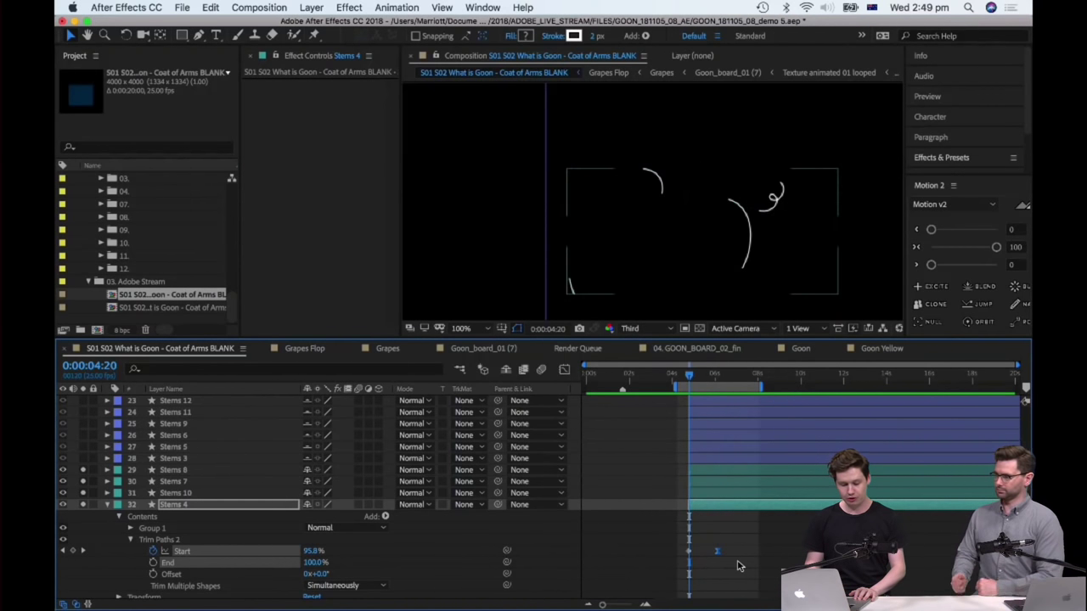
- Copy the keyframed Trim Paths 2 from Stems 4 onto the Stems 10, Stems 7 and Stems 8 layers at 0:00:04:20
left_click(176, 541)
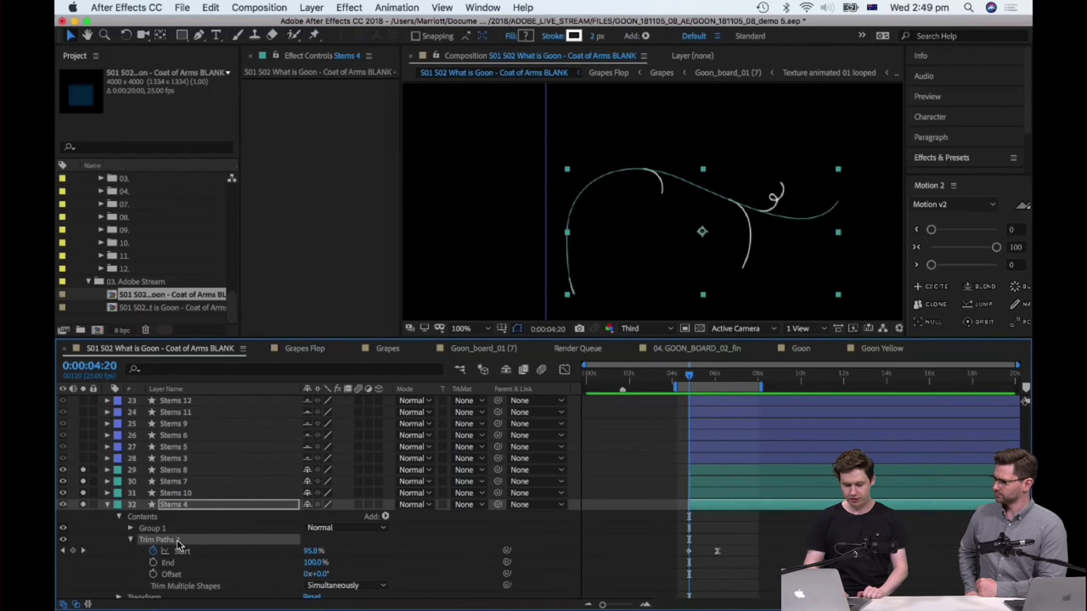
left_click(175, 493)
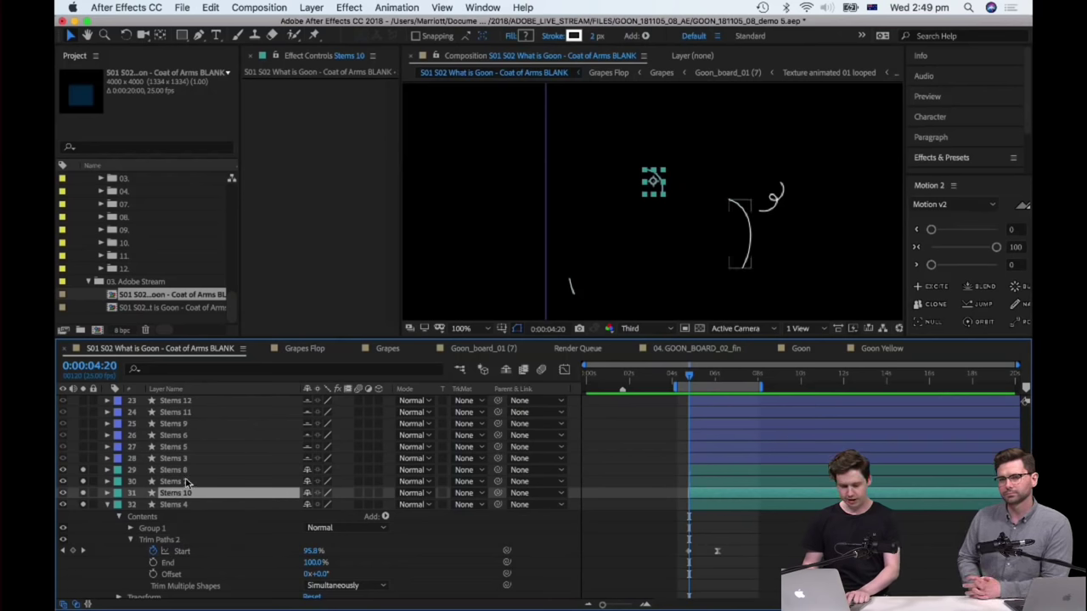
left_click(193, 474, "shift")
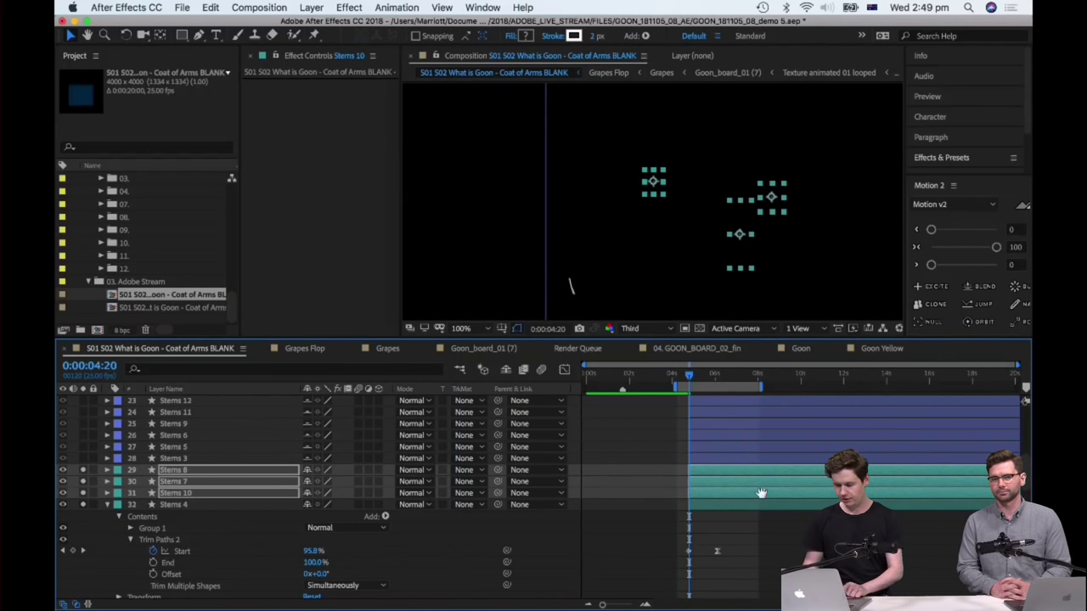
key("space")
left_click(688, 380)
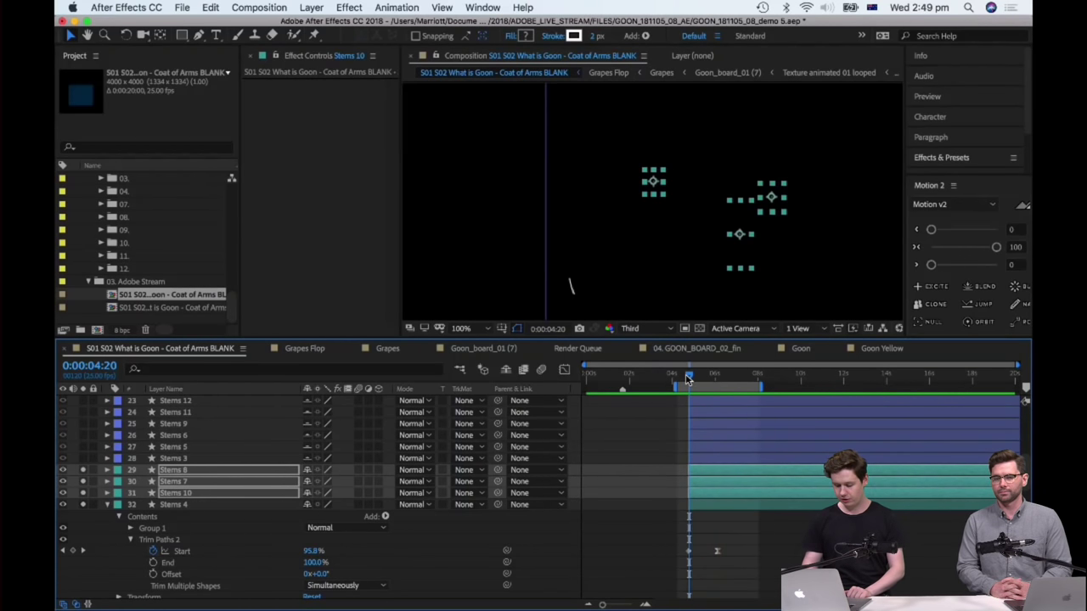
key("ctrl+v")
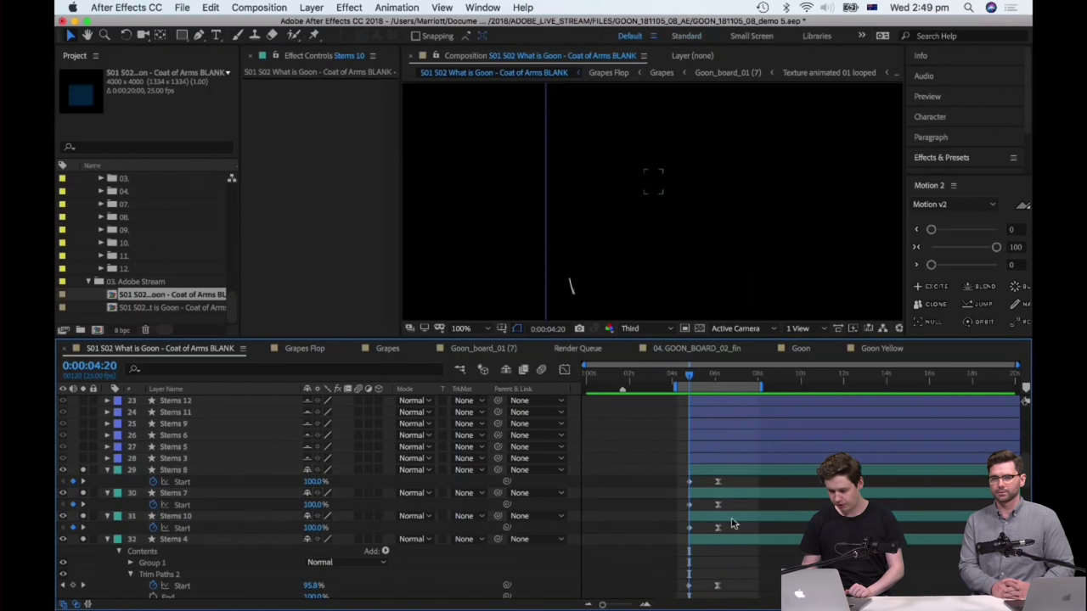
- Offset the Stems 10, Stems 7 and Stems 8 layers progressively later than Stems 4, and preview the staggered growth from 0:00:04:11
left_click(732, 517)
left_click(697, 380)
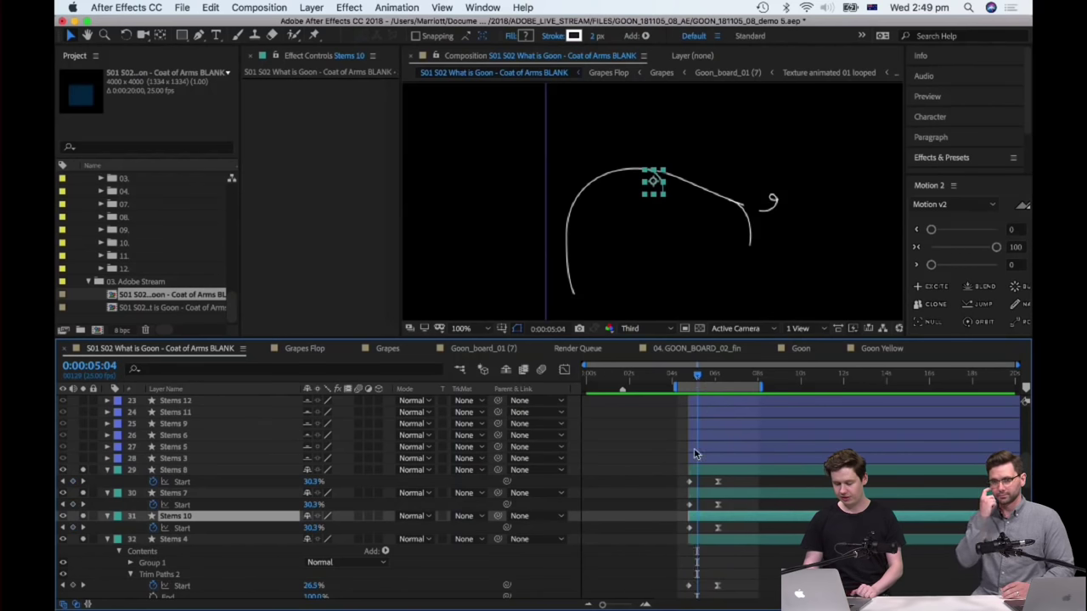
left_click_drag(703, 516, 730, 497)
left_click(736, 498)
left_click(681, 381)
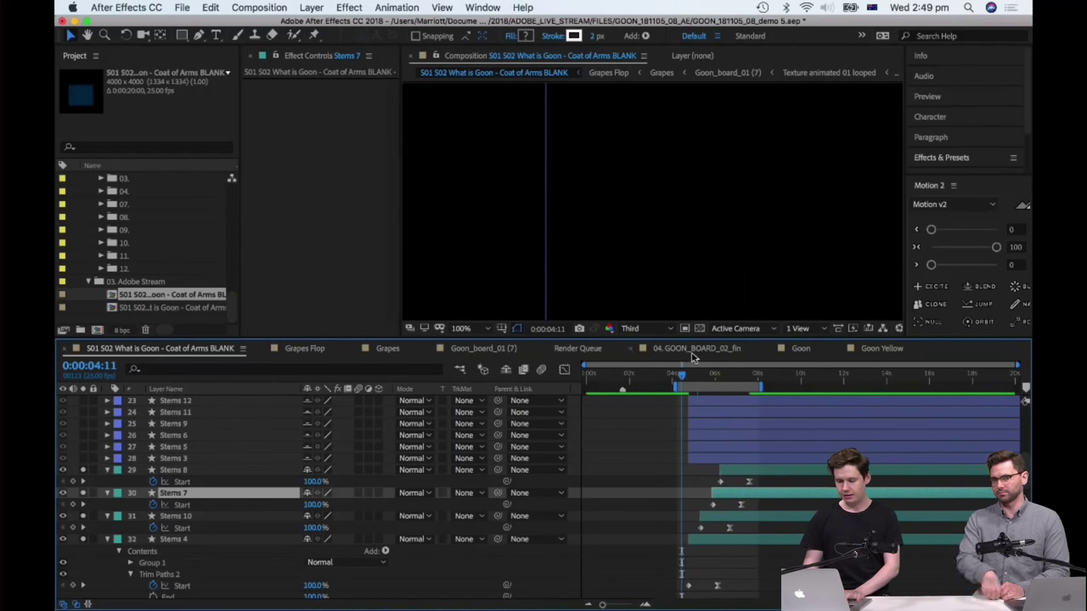
key("space")
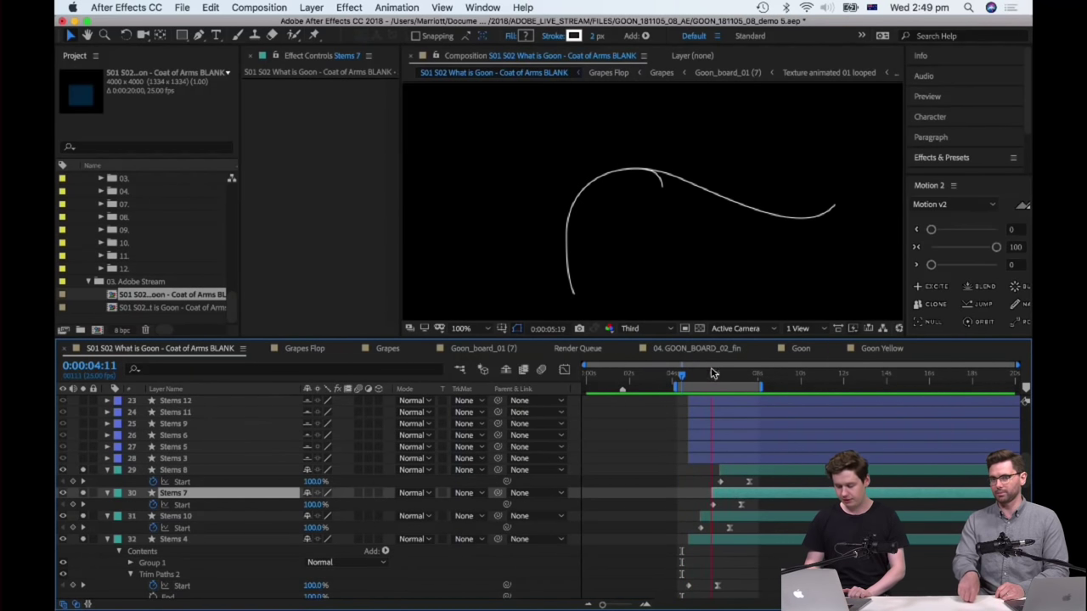
- Shift Stems 10 and Stems 7 earlier to start just before 0:00:05:03, matching the main stem's growth
left_click_drag(686, 374, 696, 376)
left_click(712, 515)
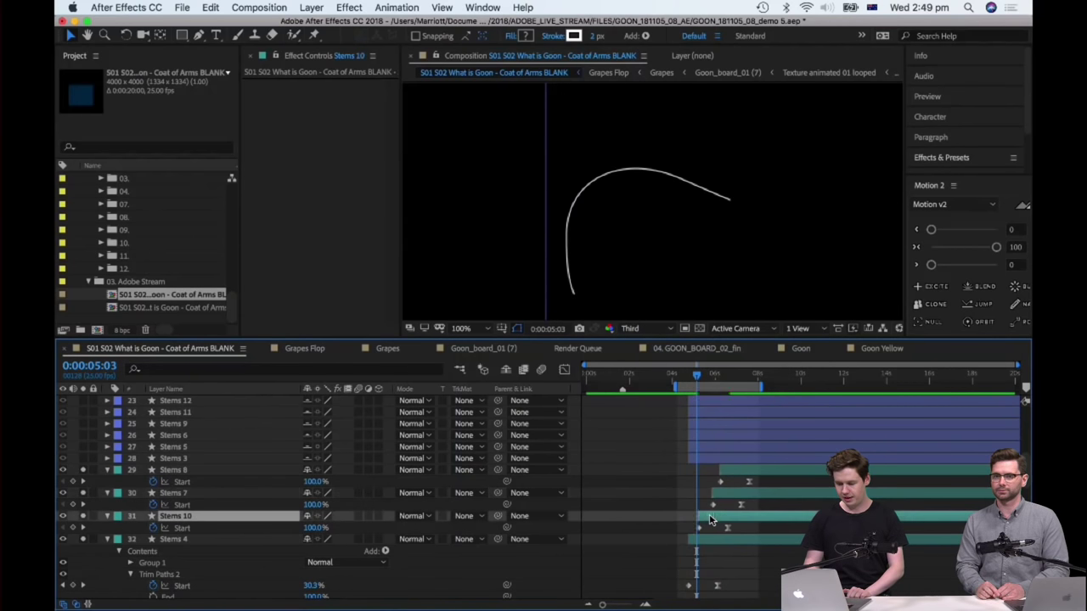
key("bracketleft")
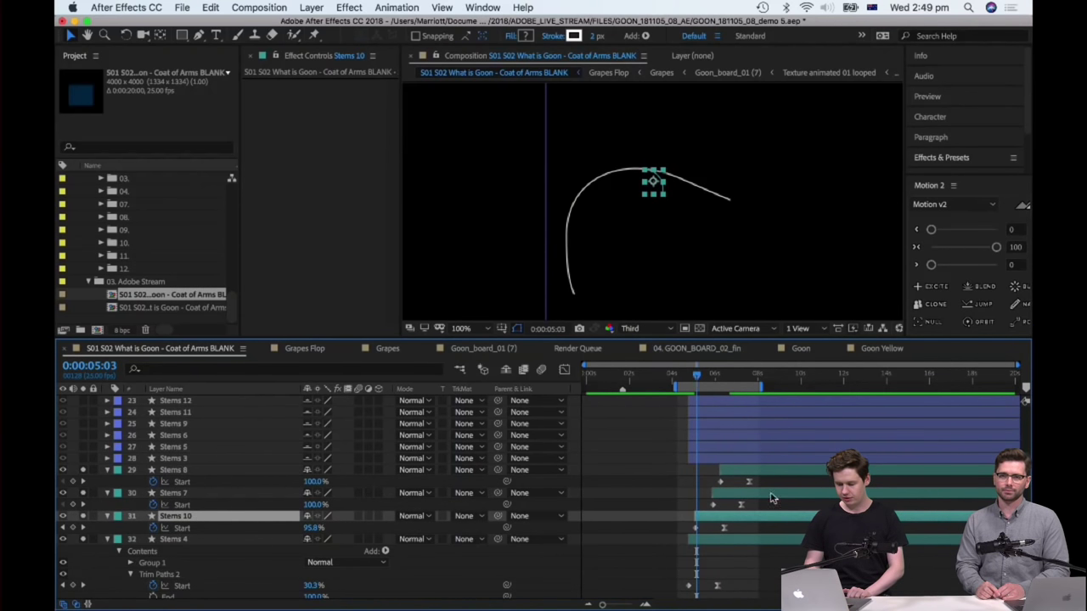
left_click(713, 508)
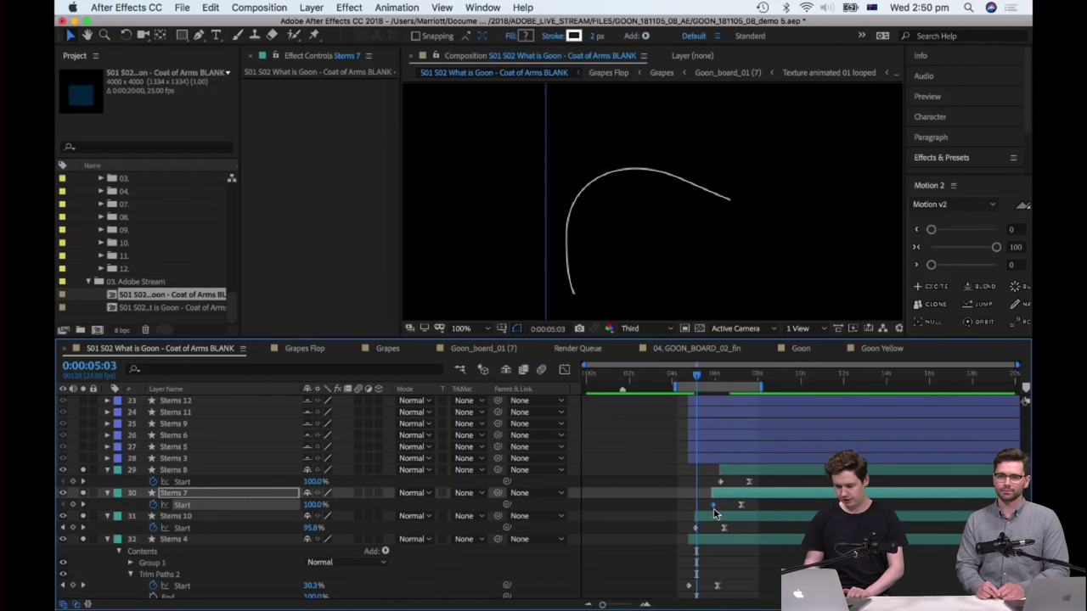
left_click(713, 515)
left_click_drag(713, 516, 718, 498)
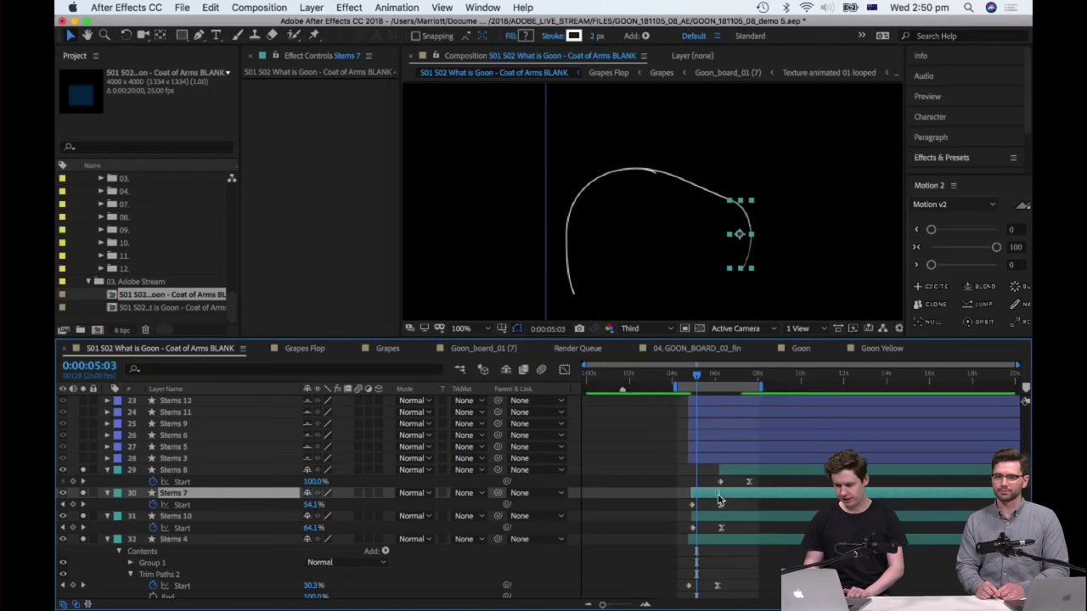
- Start Stems 7 slightly after Stems 10 and Stems 8 at 0:00:05:07, and preview the growth from 0:00:04:11
left_click_drag(712, 501, 720, 473)
key("Page_Down")
key("Page_Down")
key("Page_Down")
key("Page_Down")
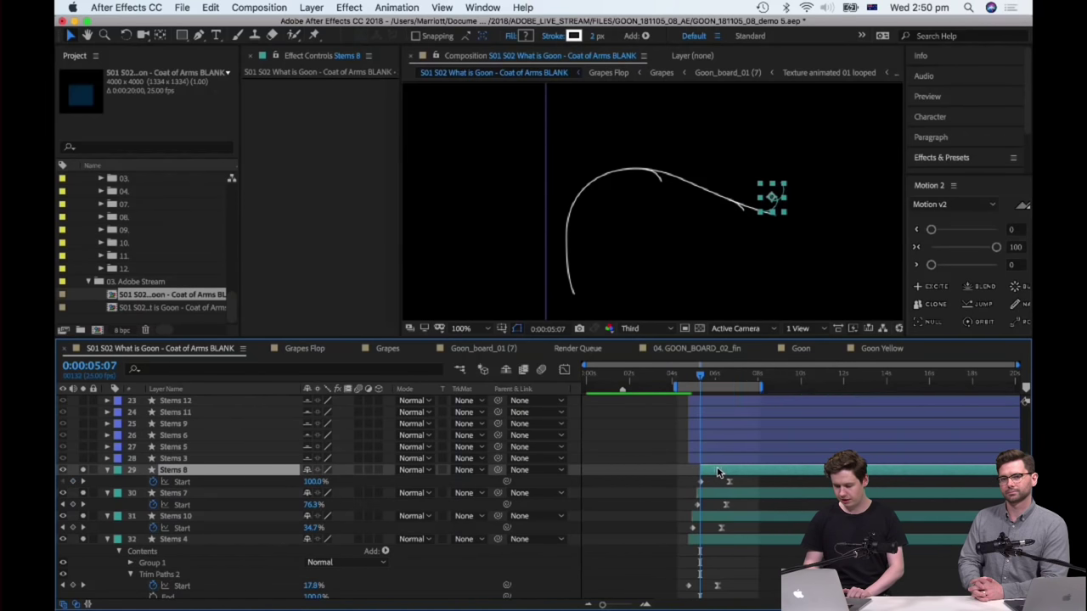
left_click(681, 374)
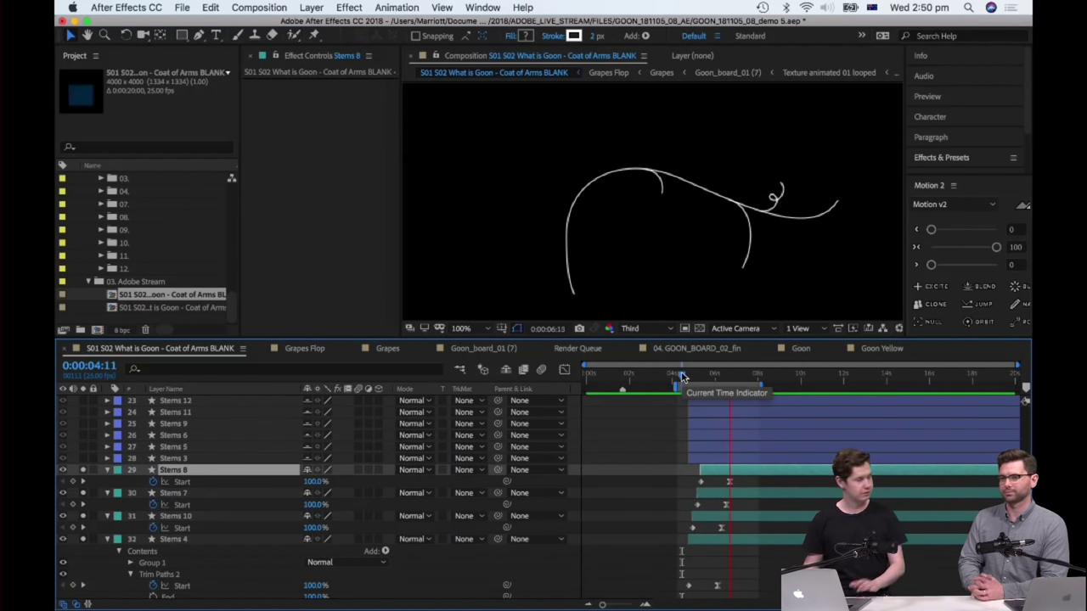
left_click(694, 379)
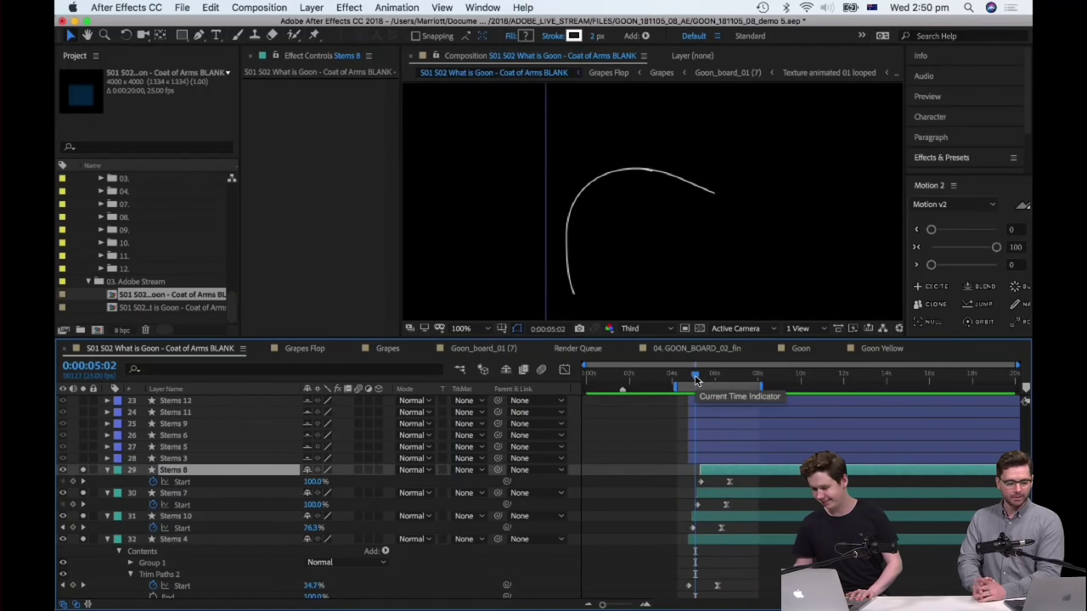
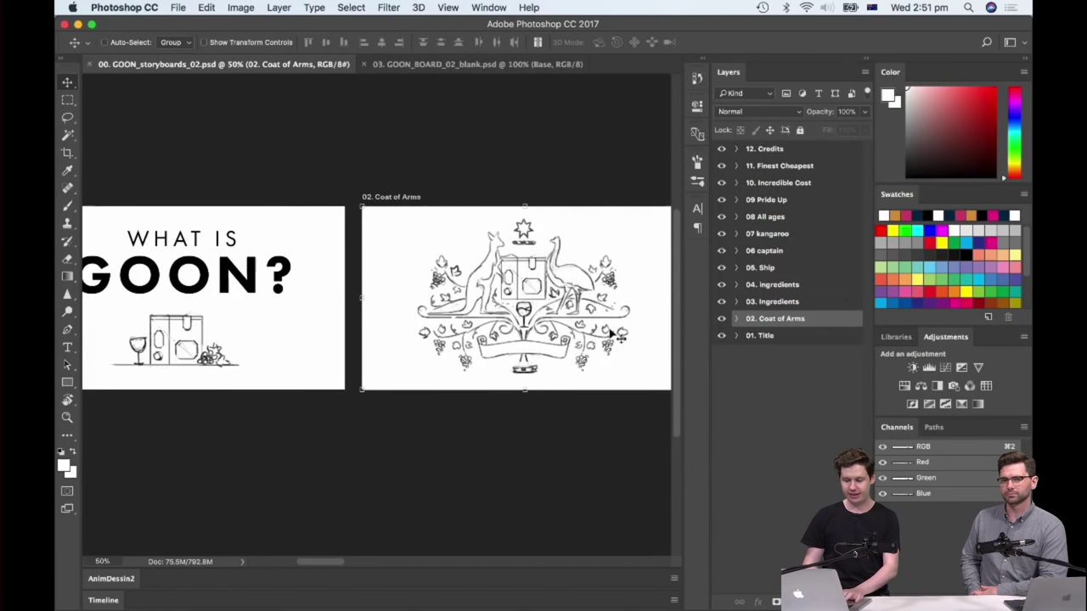
- Look across the Photoshop storyboard frames from 02. Coat of Arms to 03. Ingredients and back
scroll(420, 321, "right", 3)
scroll(421, 321, "right", 5)
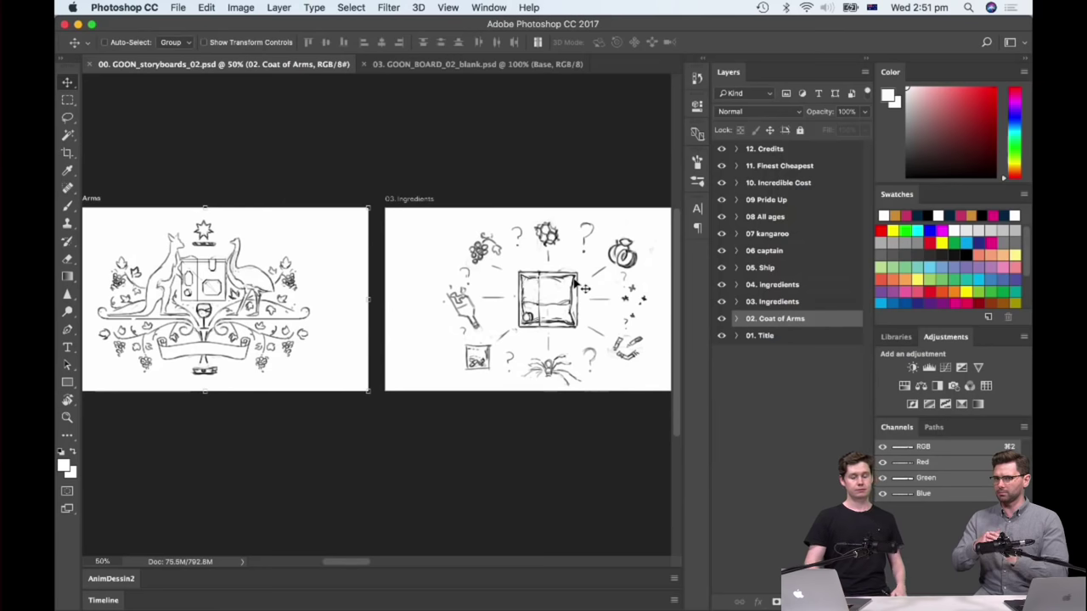
scroll(272, 314, "left", 3)
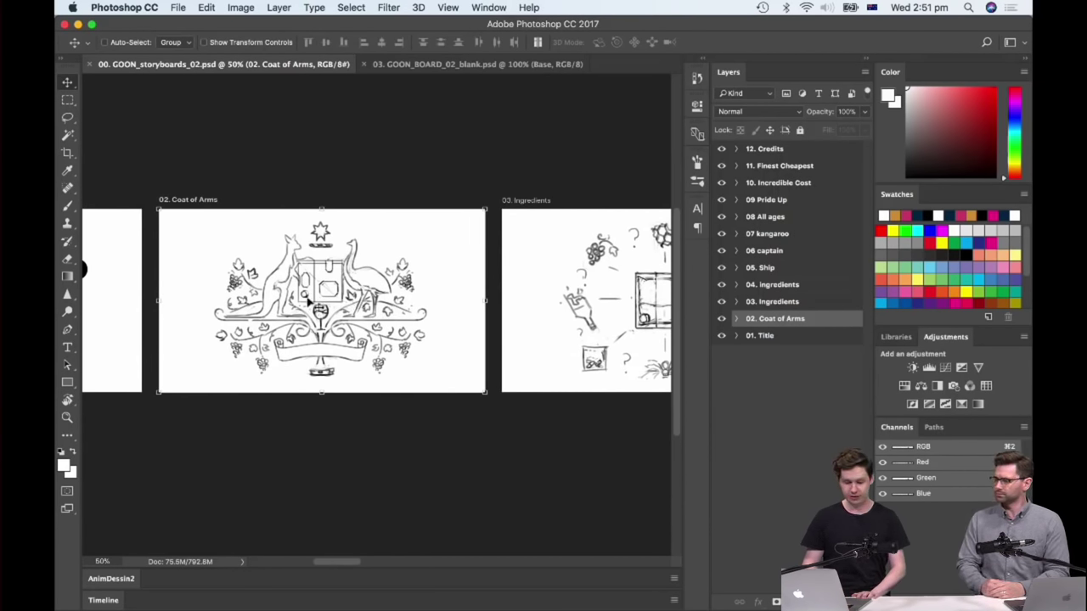
- Switch to Illustrator and examine the Goon Tile and Wine shapes in the coat of arms artwork at 66.67%
key("ctrl+Up")
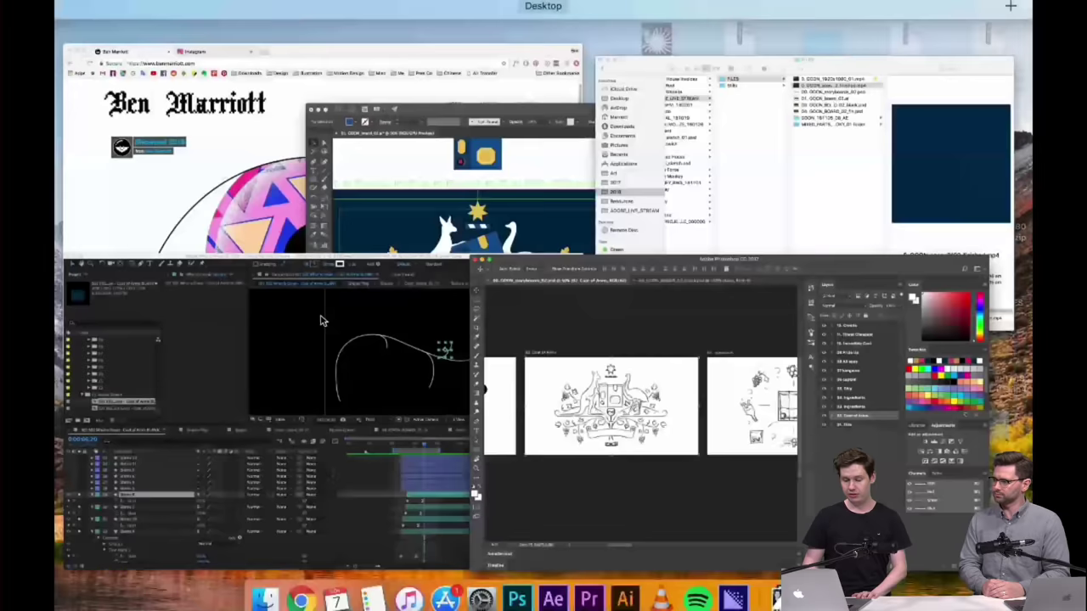
left_click(472, 280)
left_click(370, 286)
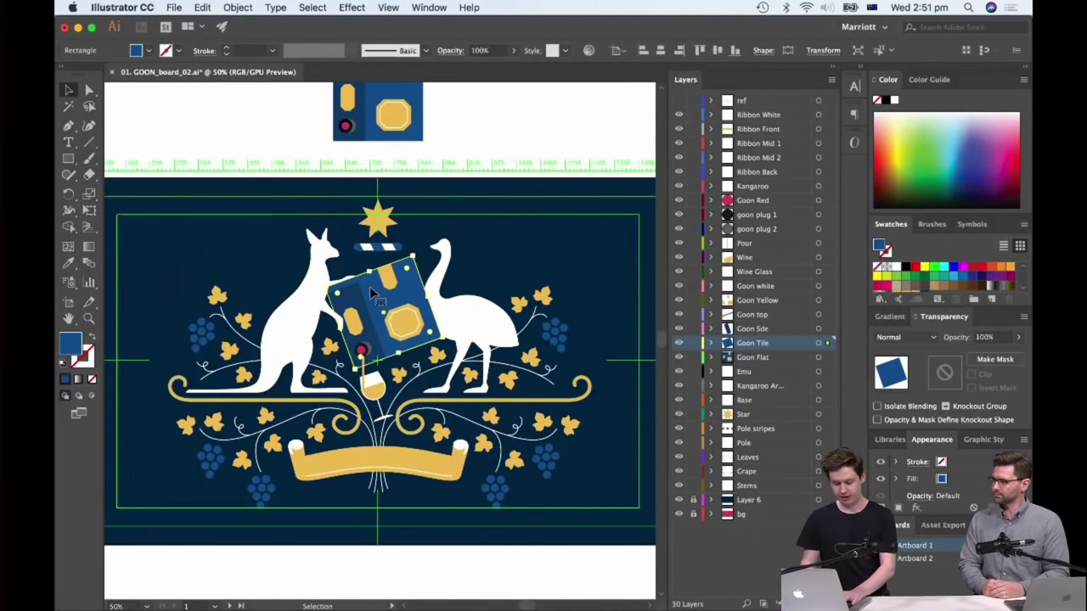
left_click(379, 377)
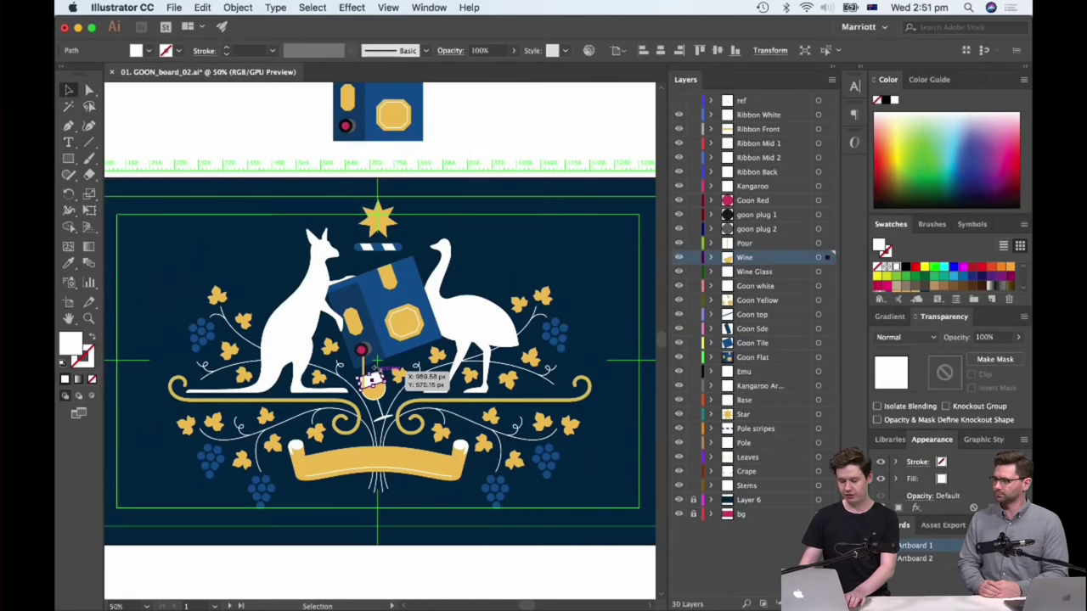
key("super+equal")
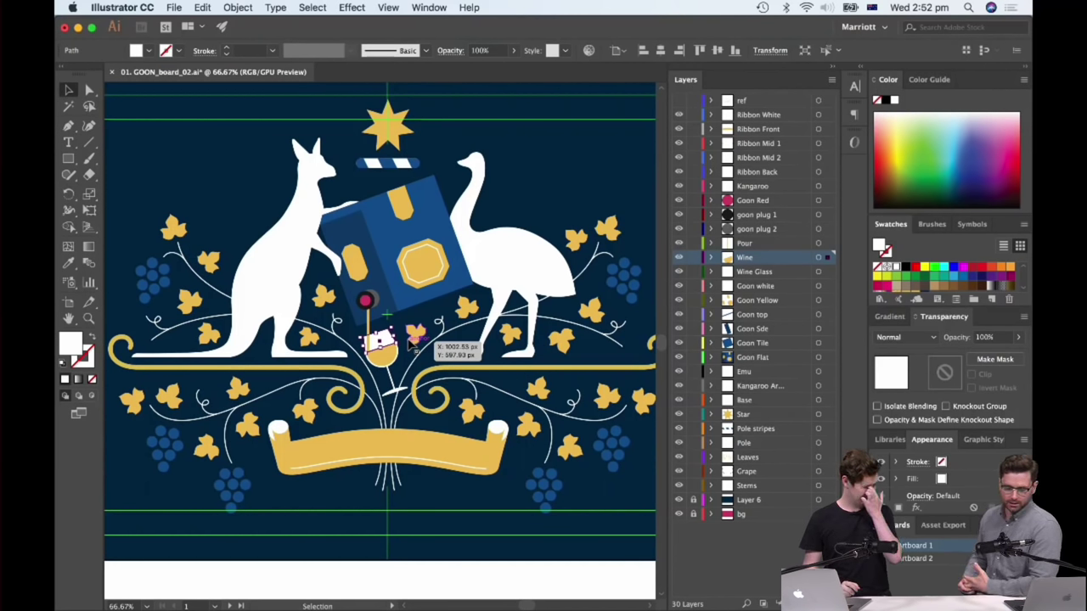
- Glance at the stems composition in After Effects, return to Illustrator, and examine the rectangle inside the Goon Tile layer
key("ctrl+Up")
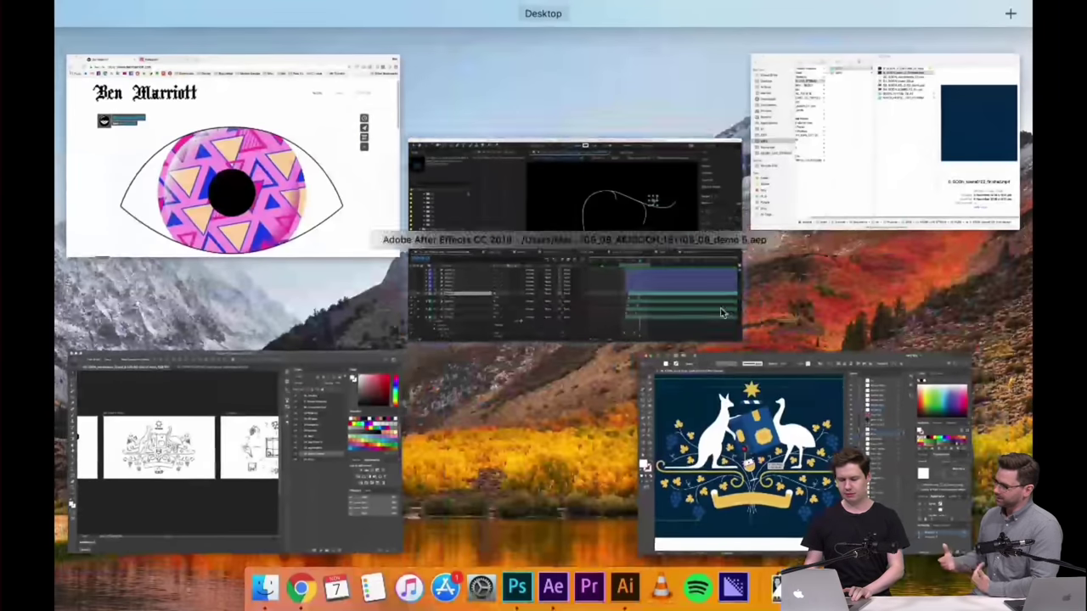
left_click(739, 240)
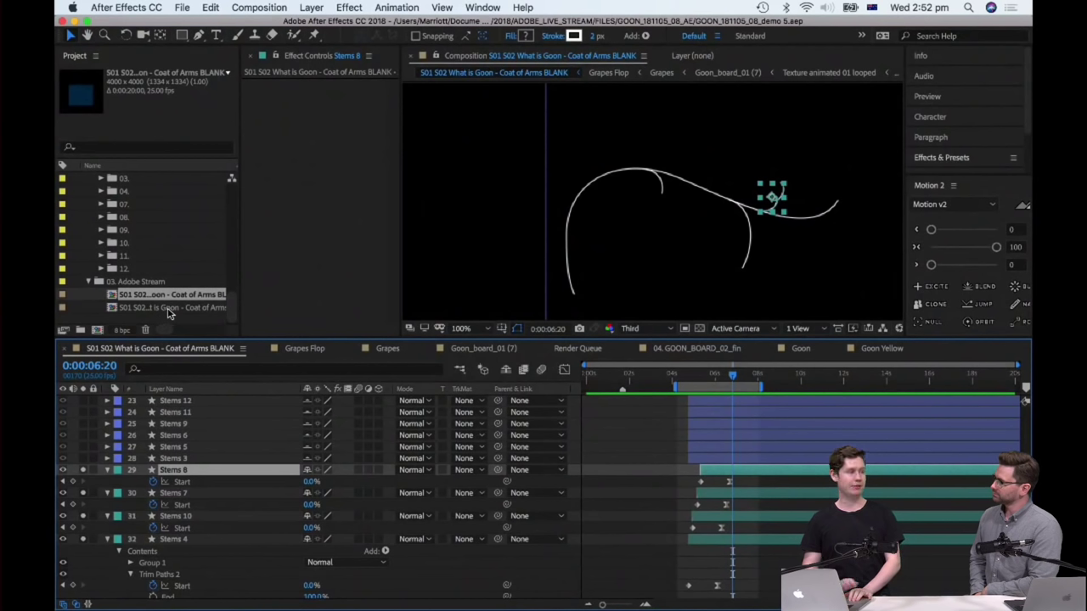
key("ctrl+Up")
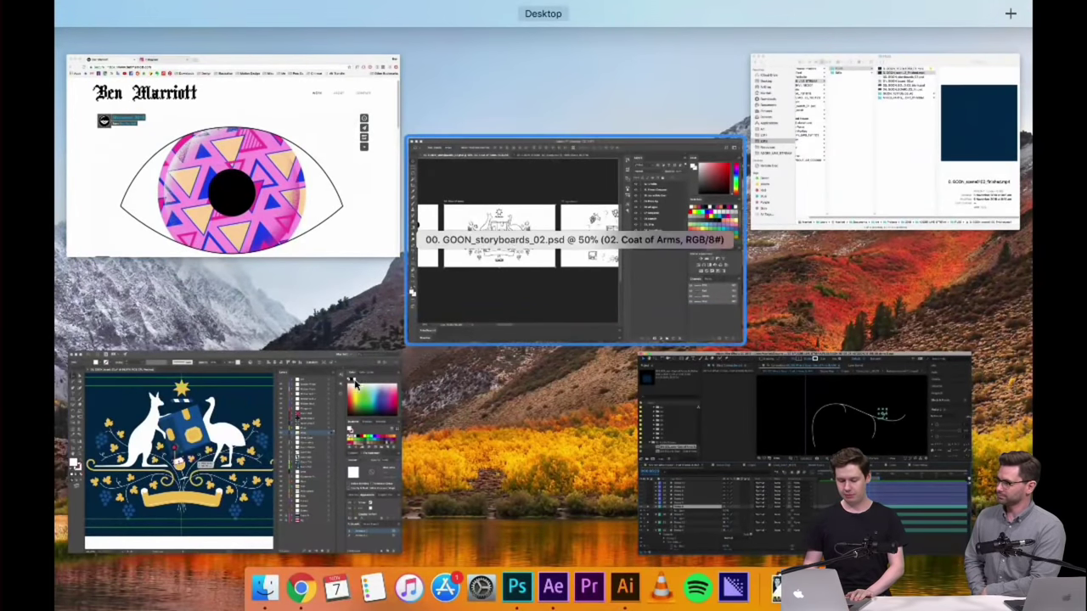
left_click(355, 383)
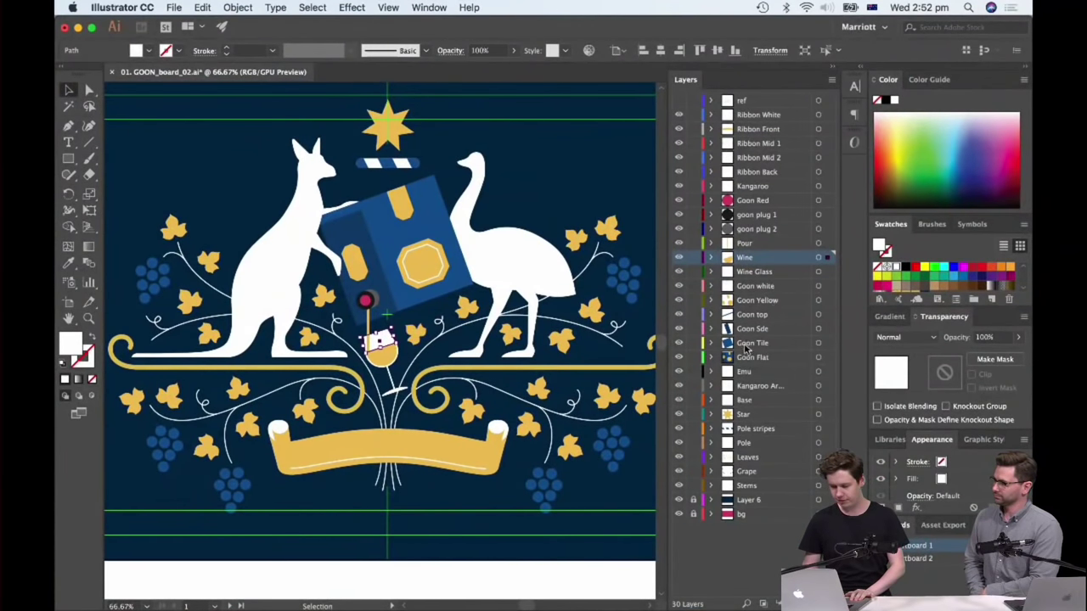
left_click(709, 345)
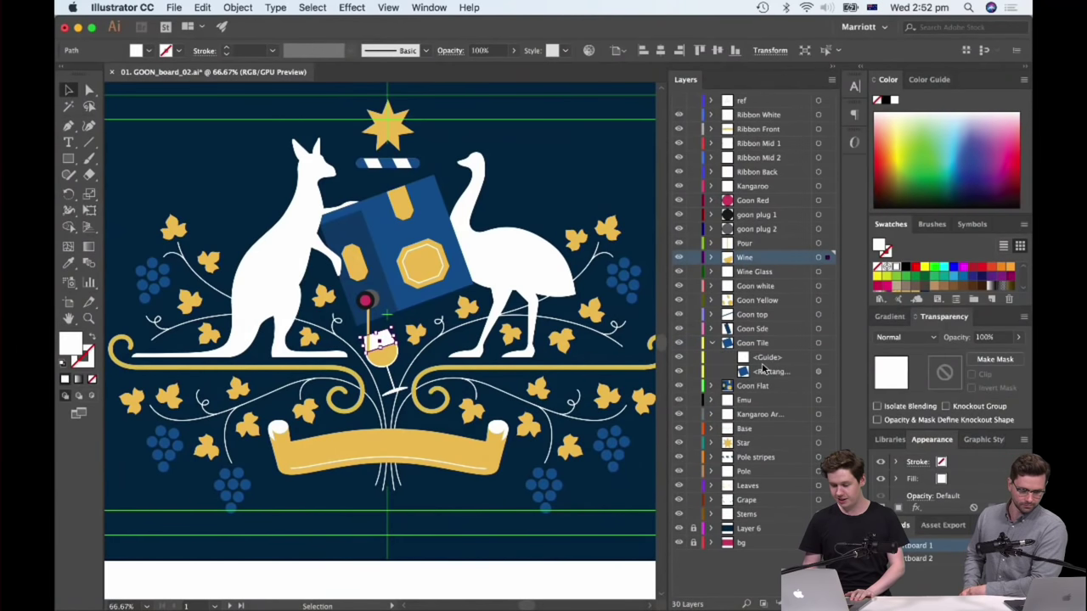
left_click(735, 373)
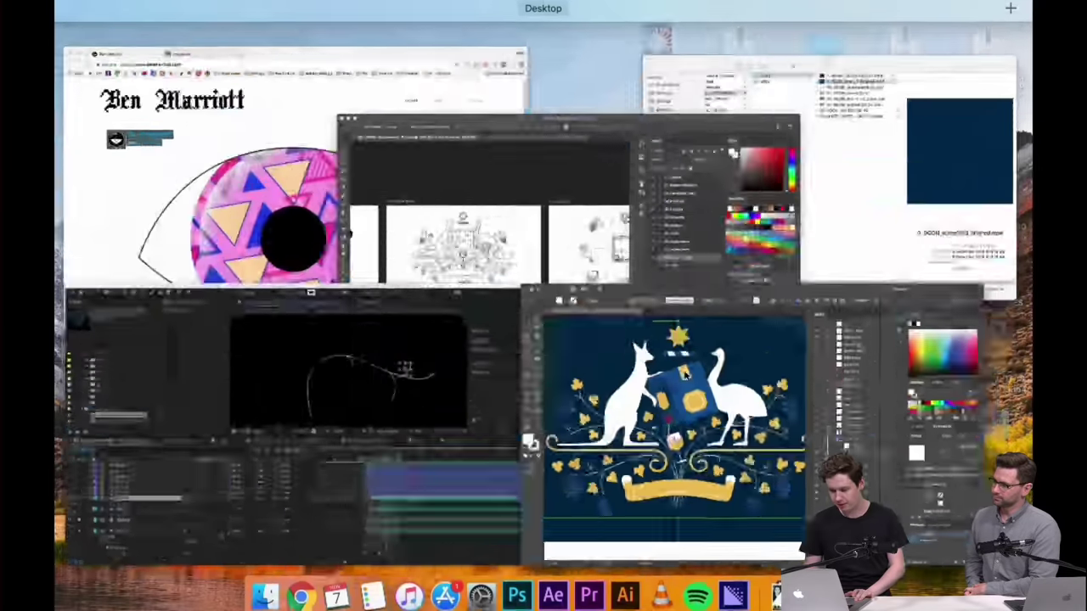
- Switch to Photoshop and bring up the 03. GOON_BOARD_02_blank.psd document
key("ctrl+Up")
left_click(619, 206)
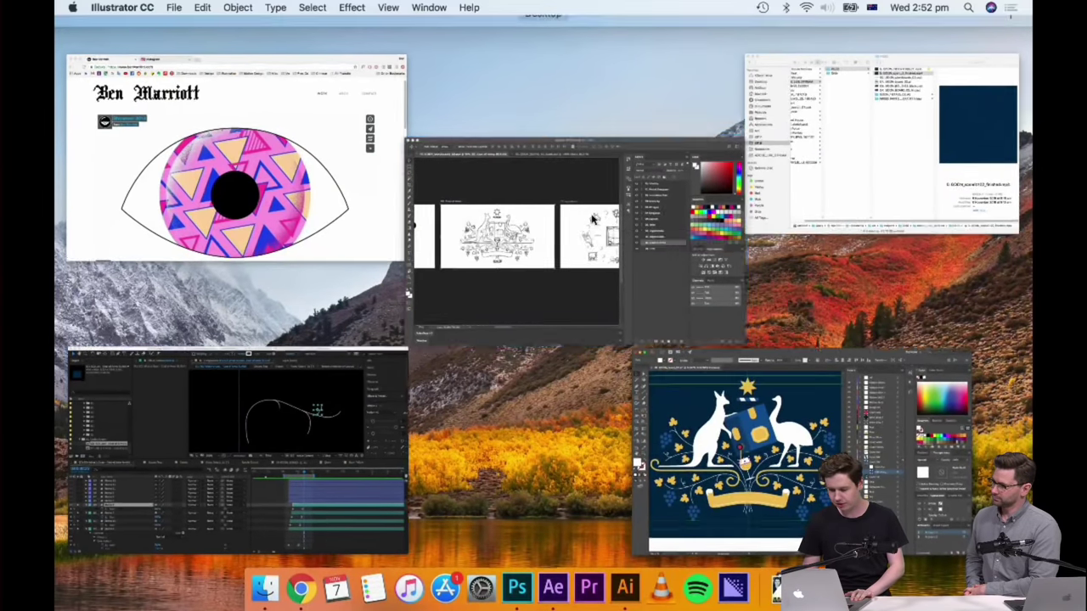
key("ctrl+Up")
left_click(671, 350)
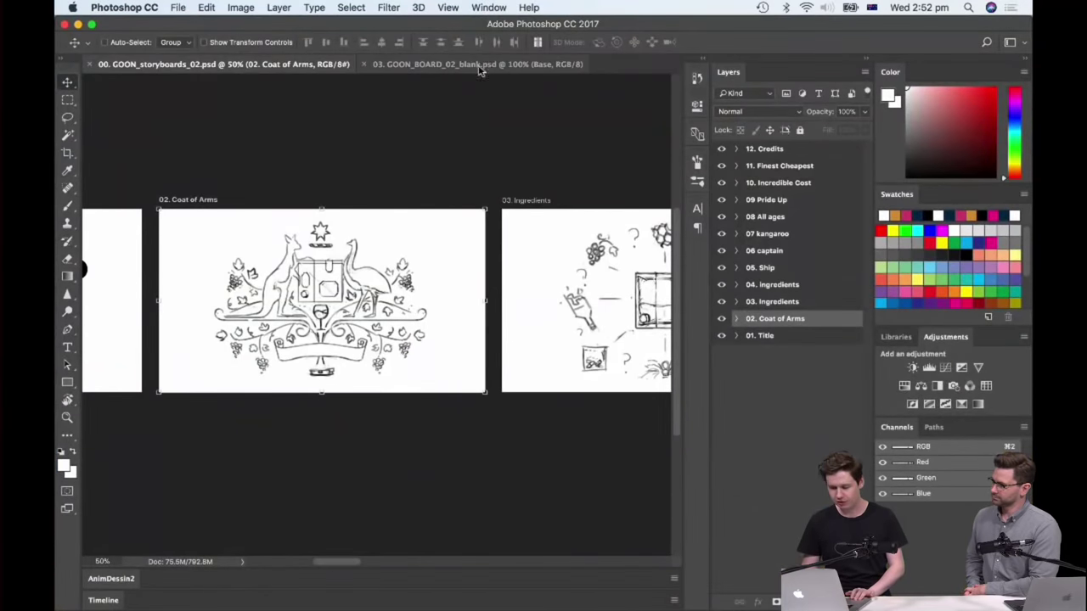
left_click(484, 65)
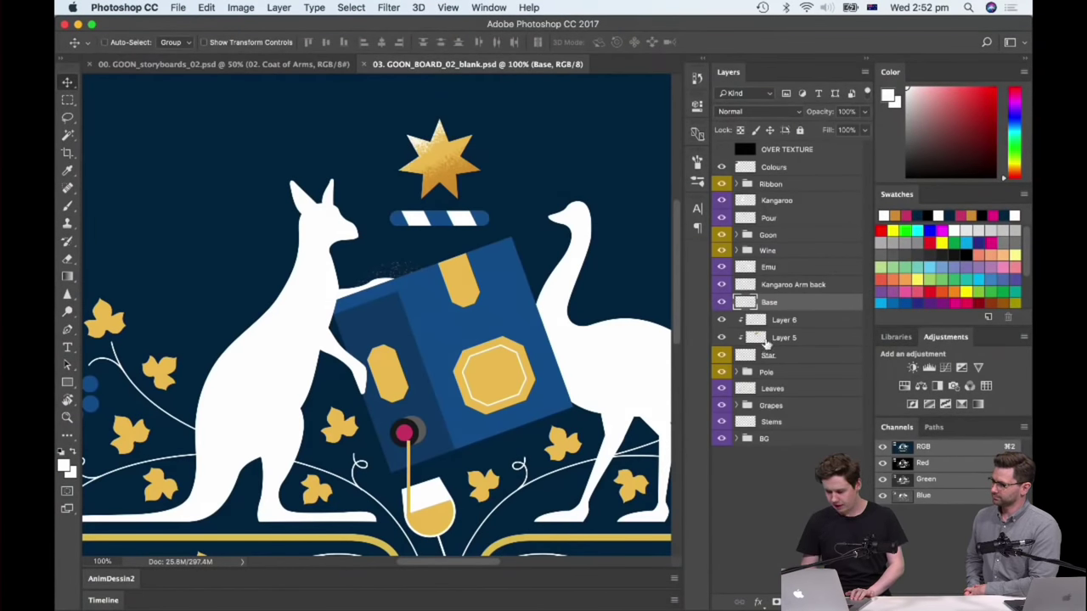
- Expand the Wine group and identify the WINE GLASS layer by hiding it and showing it again
left_click(738, 250)
left_click(784, 267)
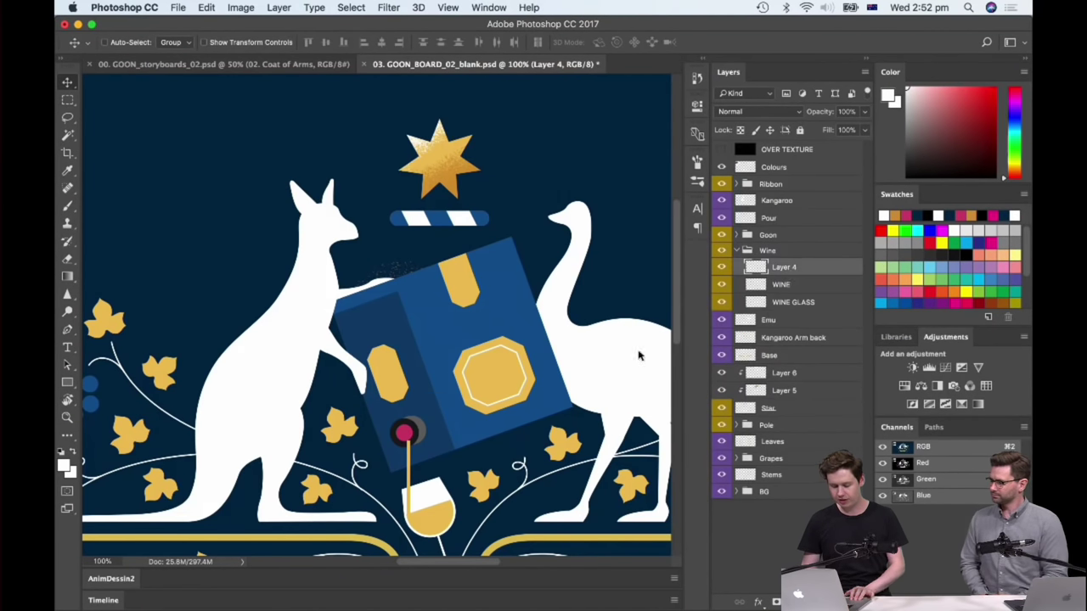
scroll(459, 399, "down", 5)
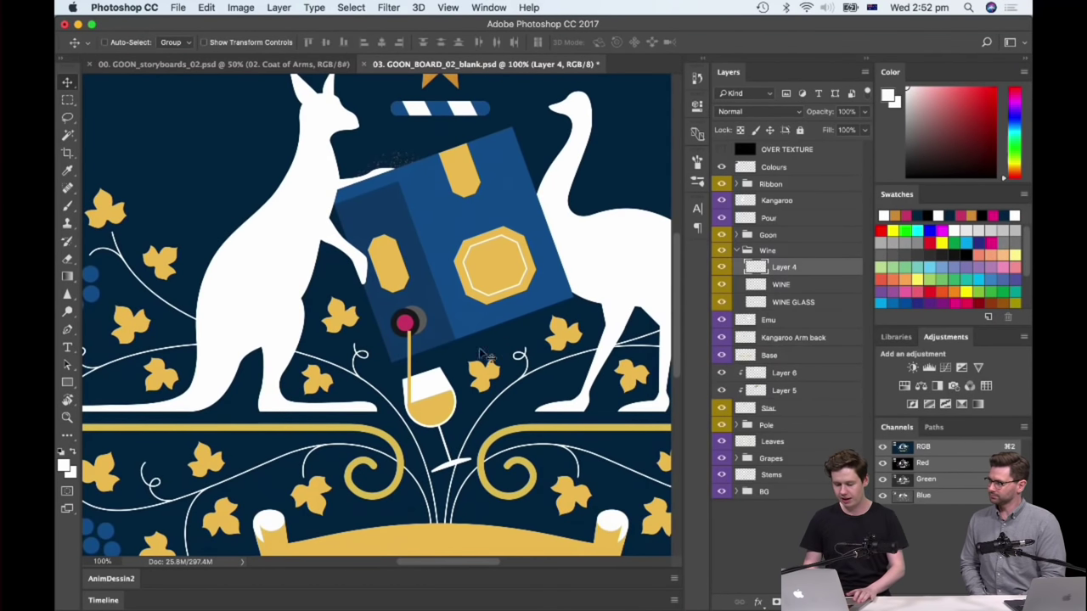
left_click(721, 302)
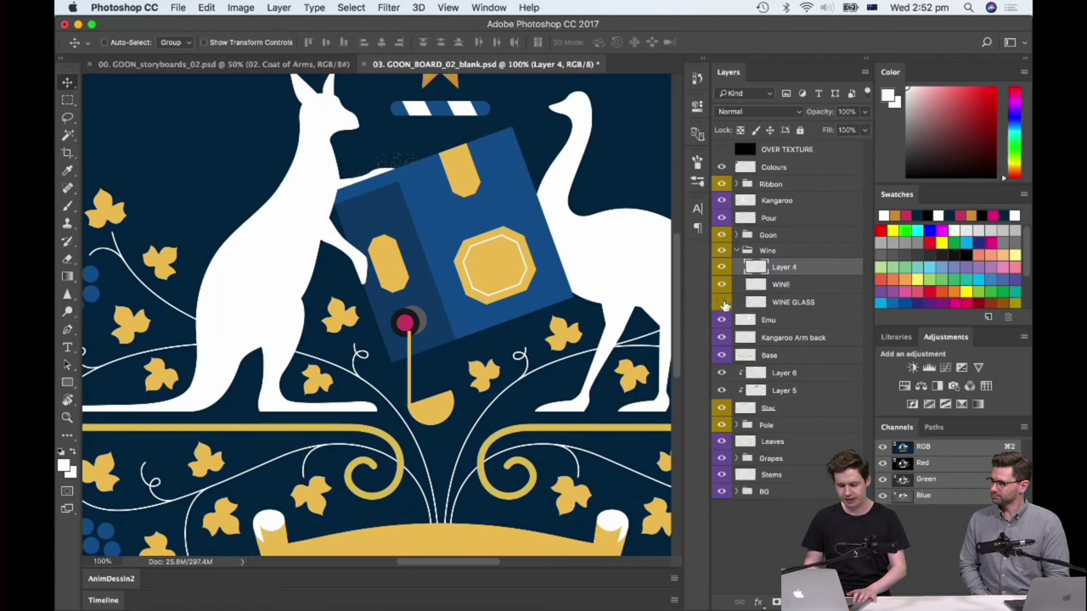
left_click(721, 302)
- Greatly enlarge the WINE GLASS layer with Free Transform to inspect its pixel edges, and undo the scaling
left_click(798, 307)
key("super+t")
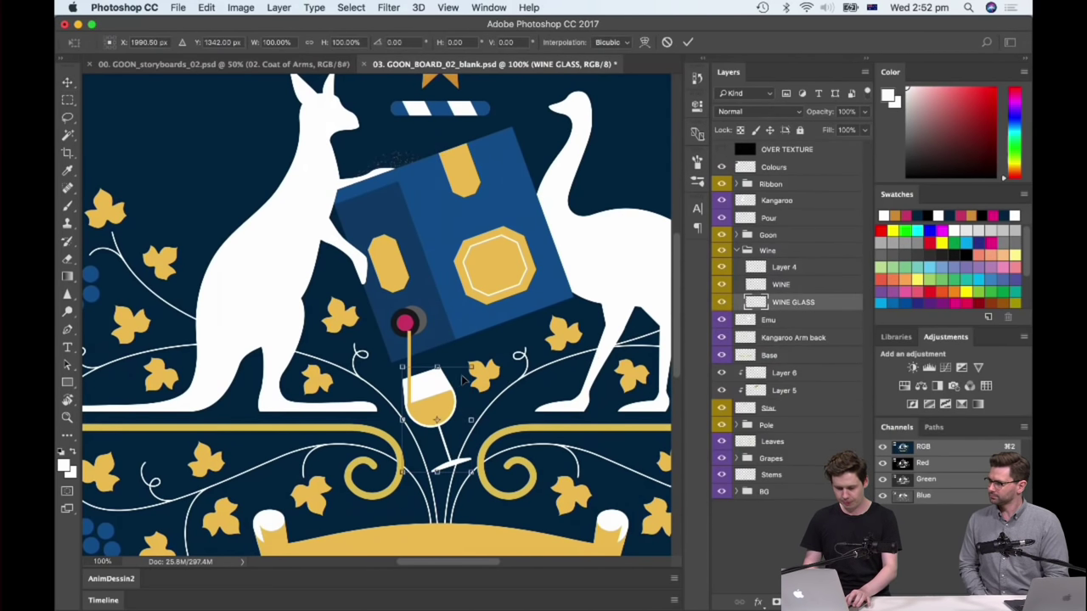
left_click_drag(503, 333, 701, 138)
key("Return")
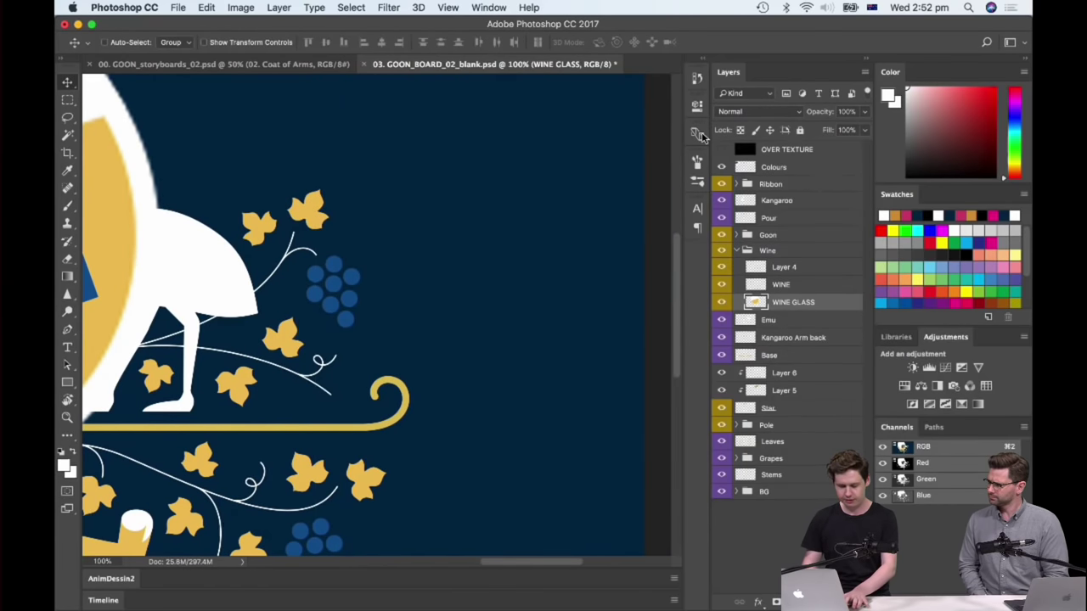
left_click_drag(109, 375, 368, 376)
key("super+z")
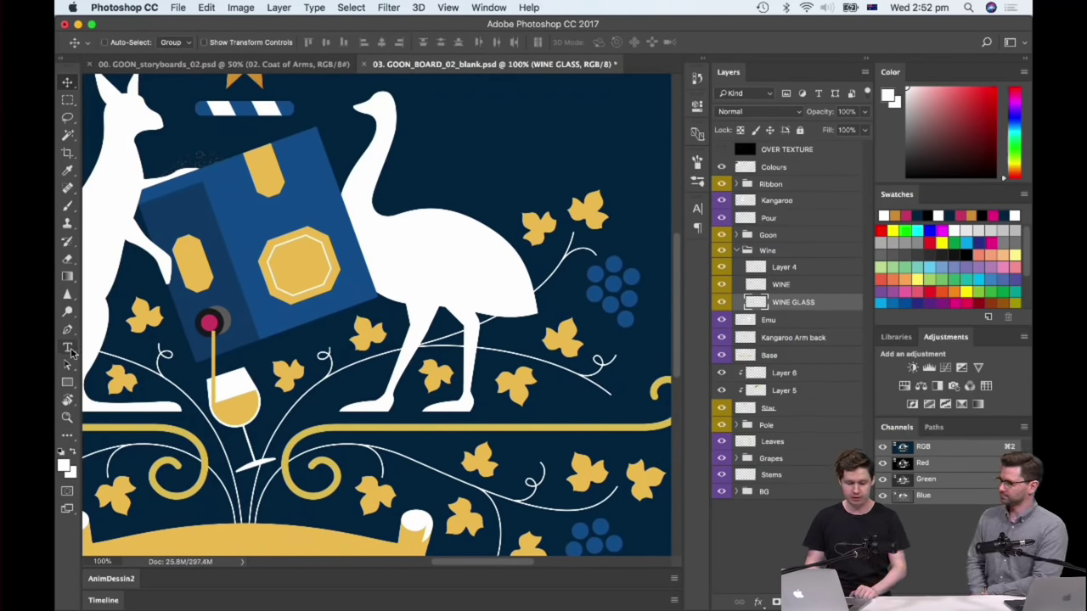
- Draw a white rectangle shape of about 428 by 281 px beside the emu, and undo it
left_click(68, 384)
mouse_move(486, 164)
left_mouse_down()
mouse_move(630, 247)
mouse_move(632, 259)
left_mouse_up()
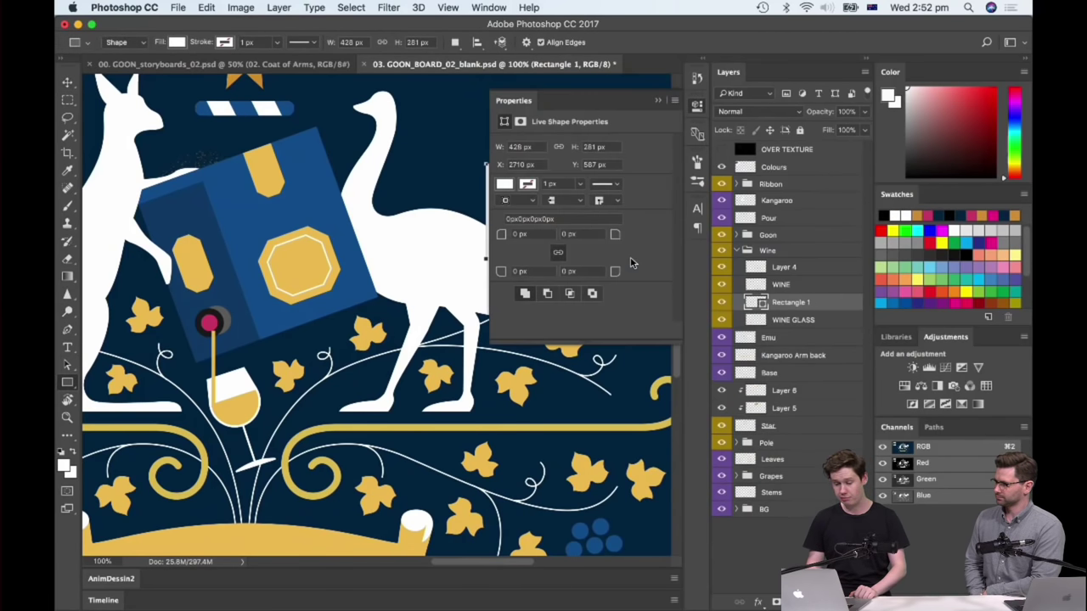
left_click(660, 101)
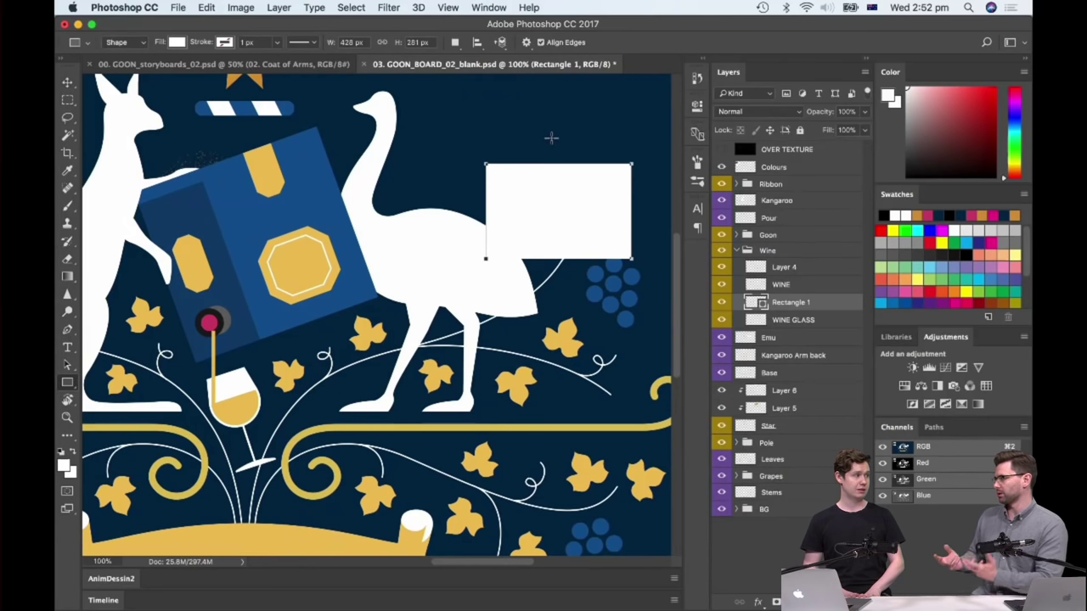
key("ctrl+z")
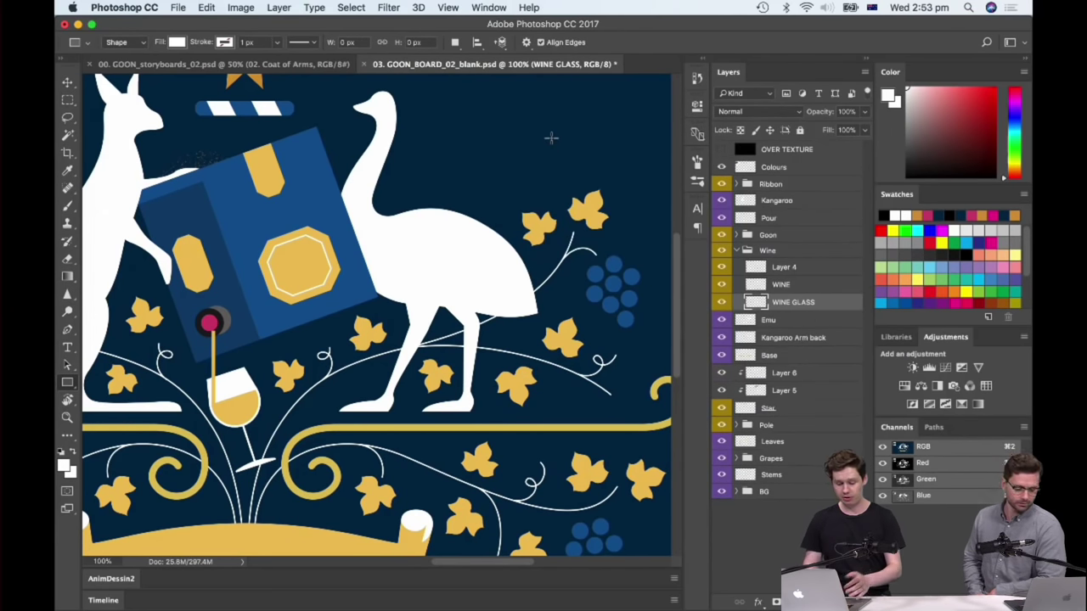
key("v")
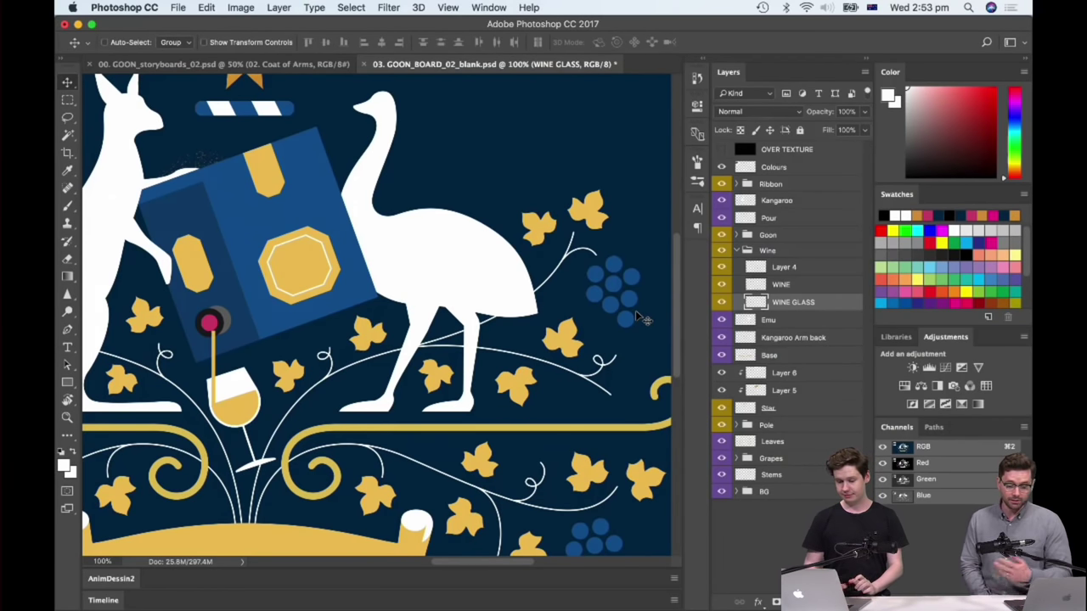
- Switch to After Effects and view the growing stems at 0:00:05:24 with no layer selected
key("ctrl+Up")
left_click(645, 265)
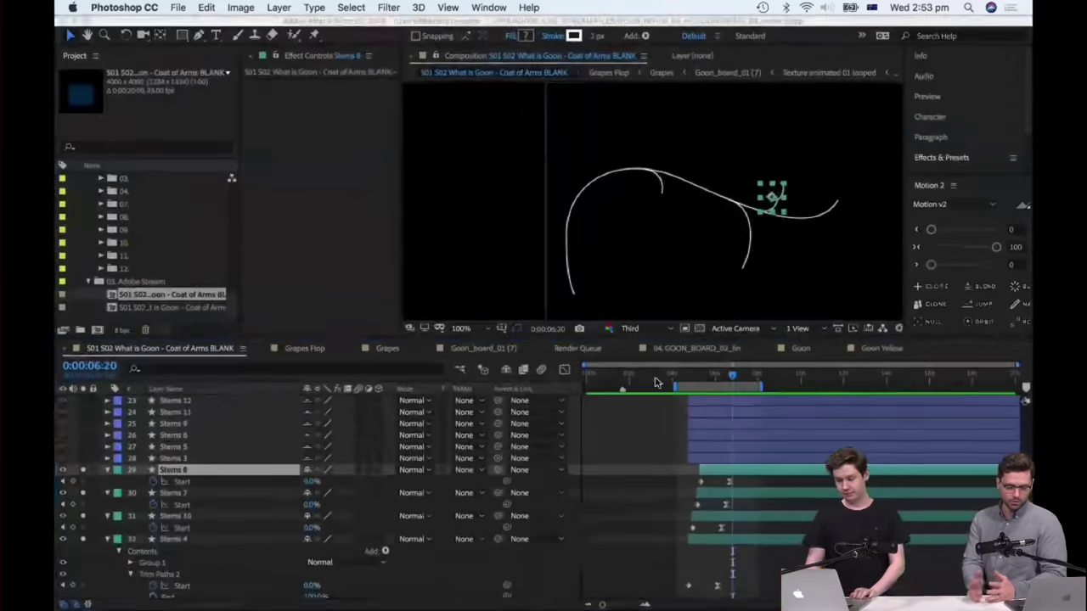
mouse_move(704, 378)
left_mouse_down()
mouse_move(695, 378)
mouse_move(714, 378)
left_mouse_up()
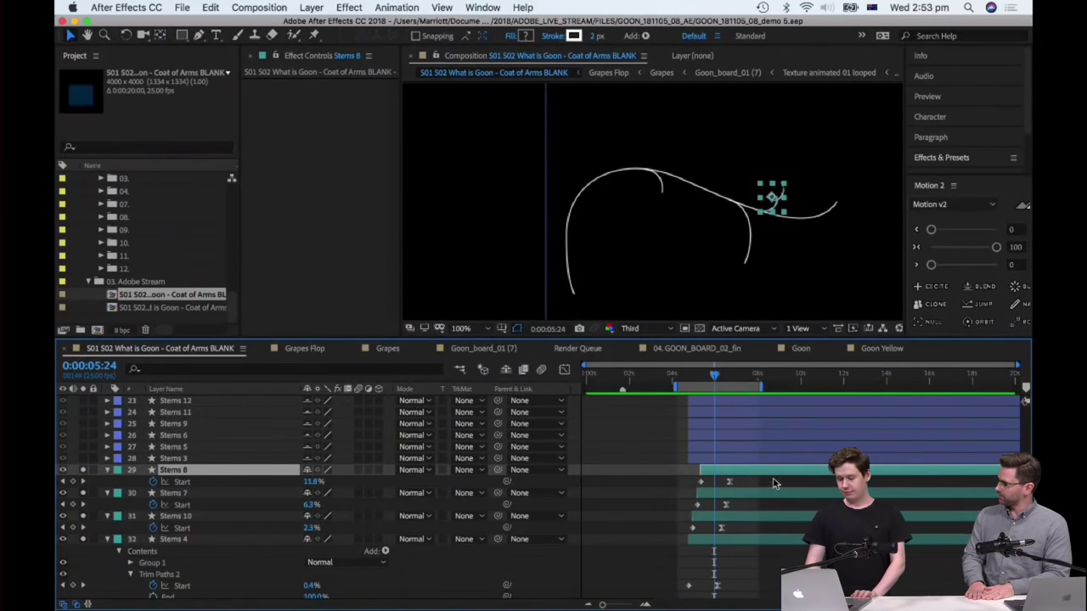
left_click(713, 259)
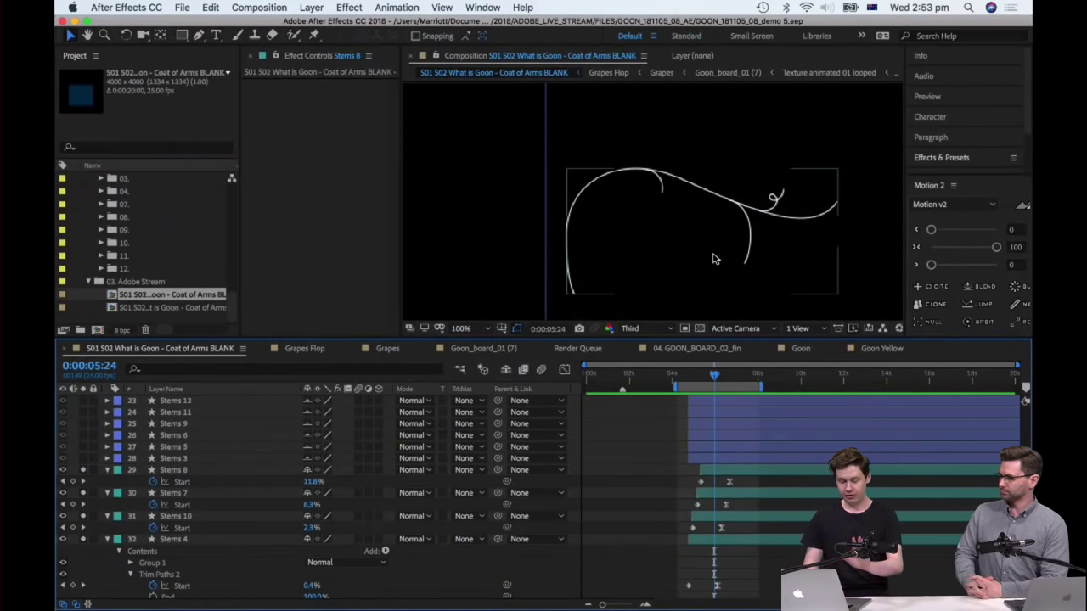
- Draw an orange circle with the Ellipse tool on a new shape layer over the main stem's lower end
left_click(199, 34)
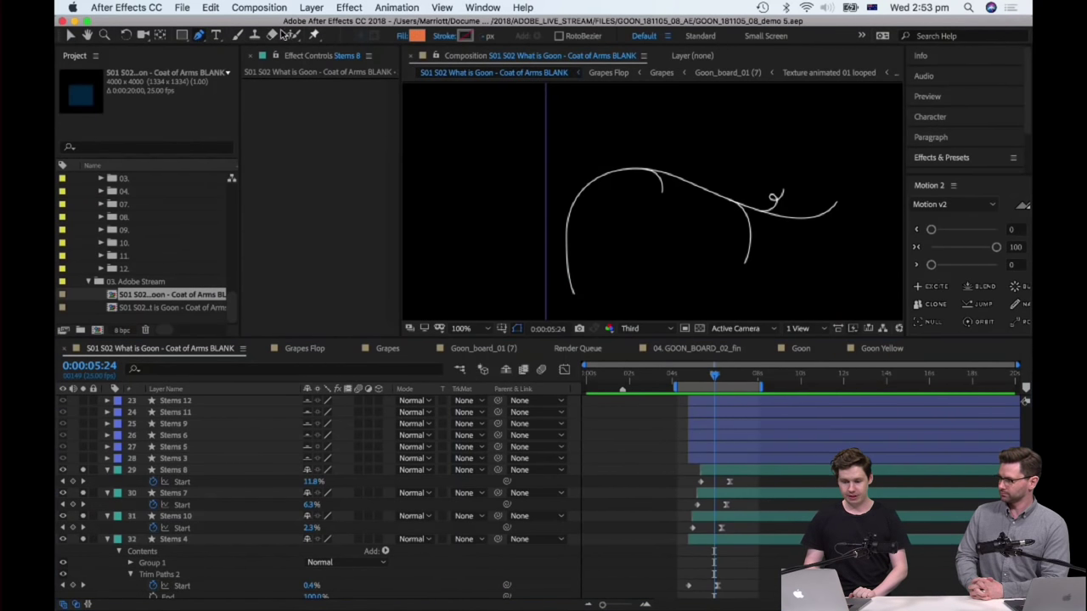
left_click_drag(183, 35, 228, 69)
left_click_drag(482, 148, 599, 265)
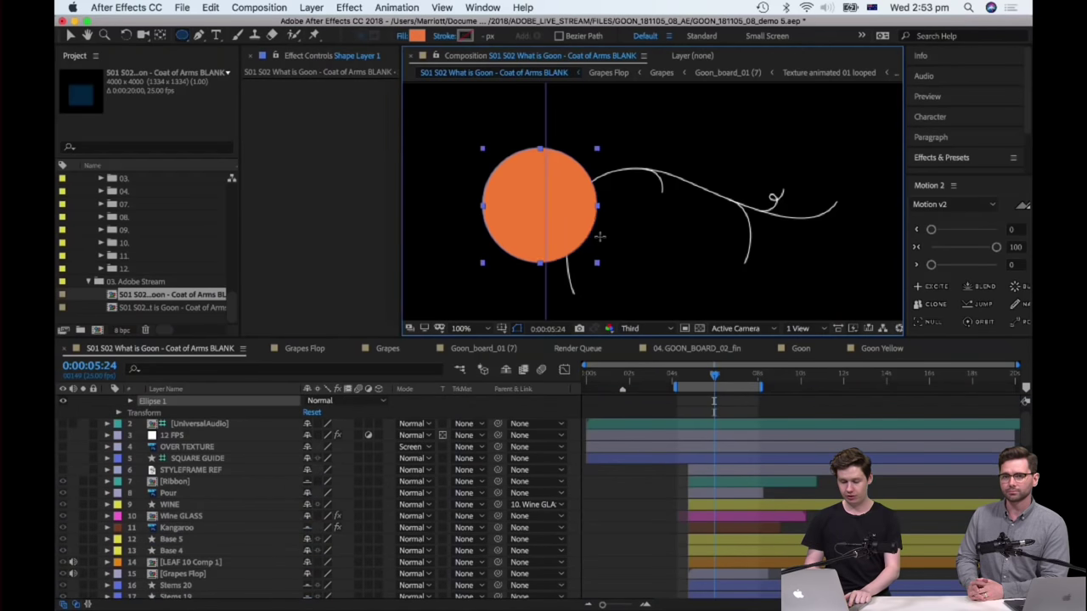
- Draw a curved five-point orange shape with the Pen tool around the circle on the same shape layer
key("g")
left_click_drag(444, 101, 417, 134)
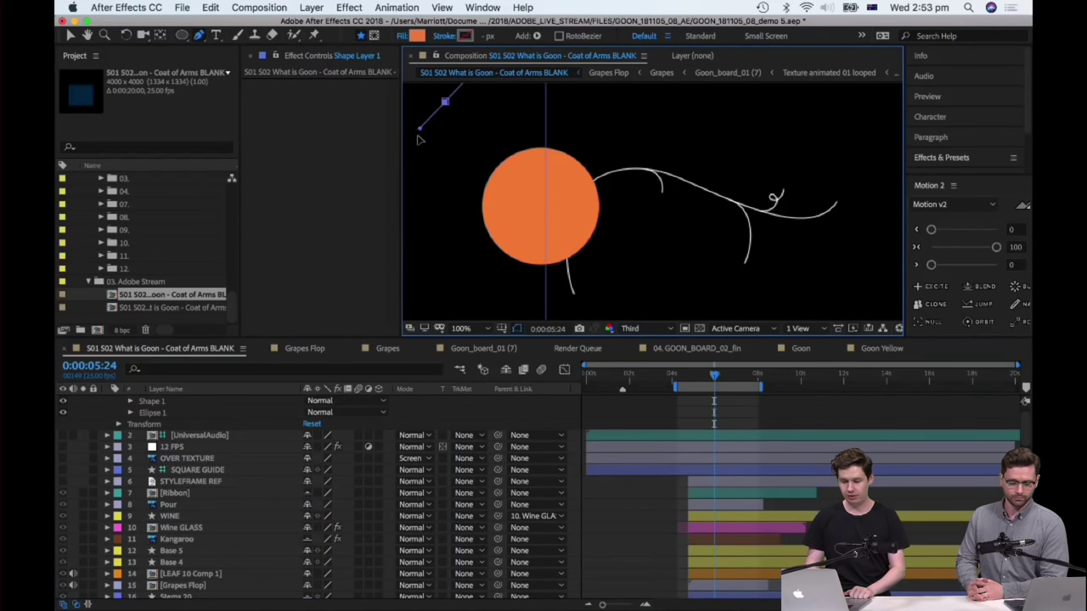
left_click_drag(441, 189, 475, 201)
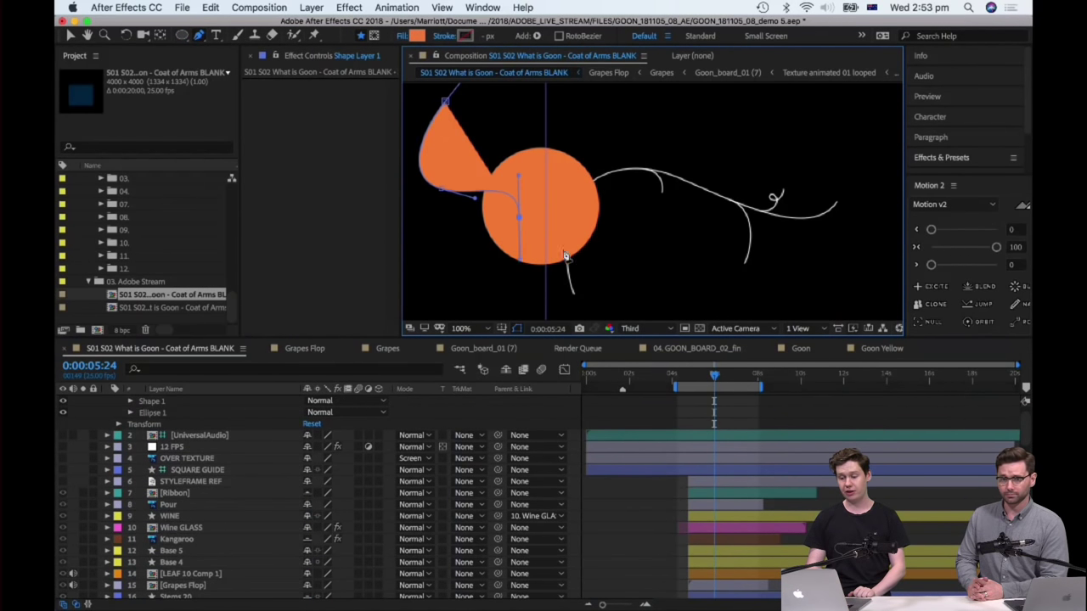
left_click(614, 227)
left_click_drag(579, 132, 537, 127)
- Reshape the freehand orange path by moving its lower points and tilting the curve handles above the circle
left_click_drag(445, 102, 427, 124)
left_click_drag(445, 190, 440, 250)
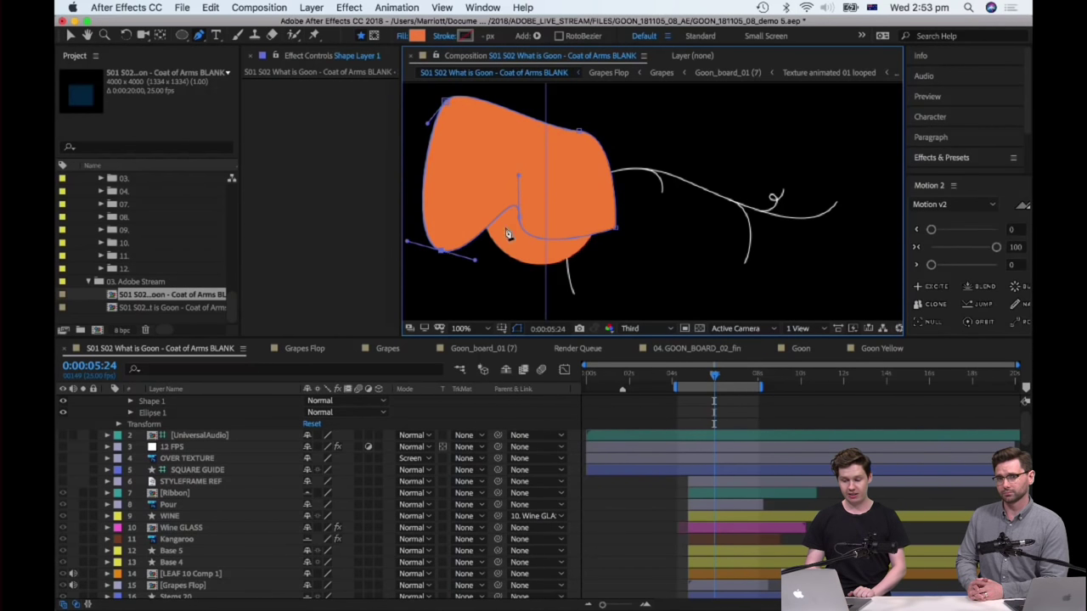
left_click_drag(519, 219, 520, 180)
left_click_drag(519, 135, 473, 167)
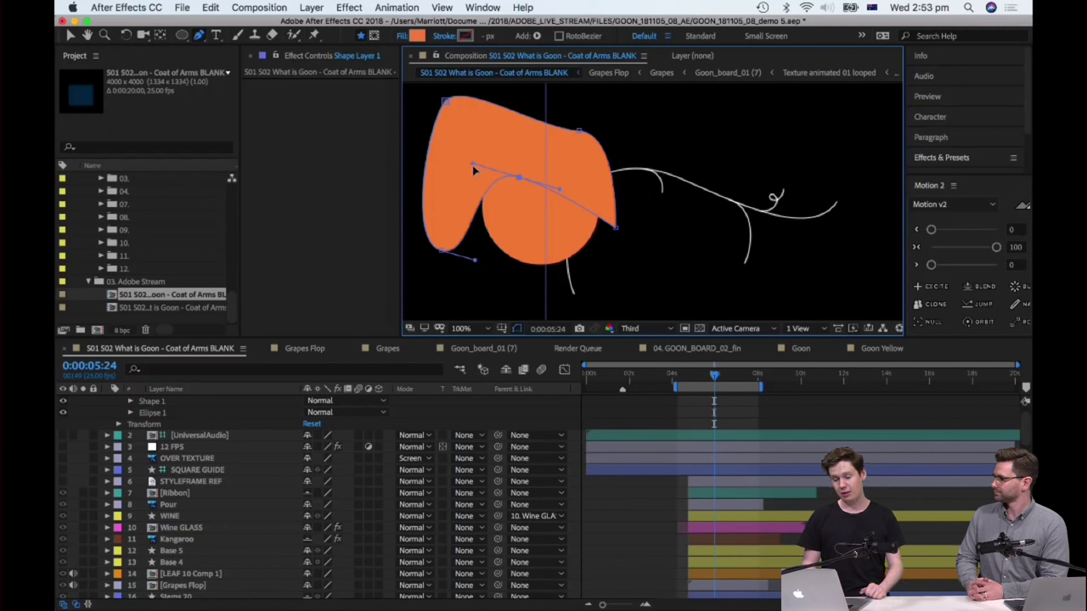
mouse_move(475, 169)
left_mouse_down()
mouse_move(496, 177)
mouse_move(480, 187)
left_mouse_up()
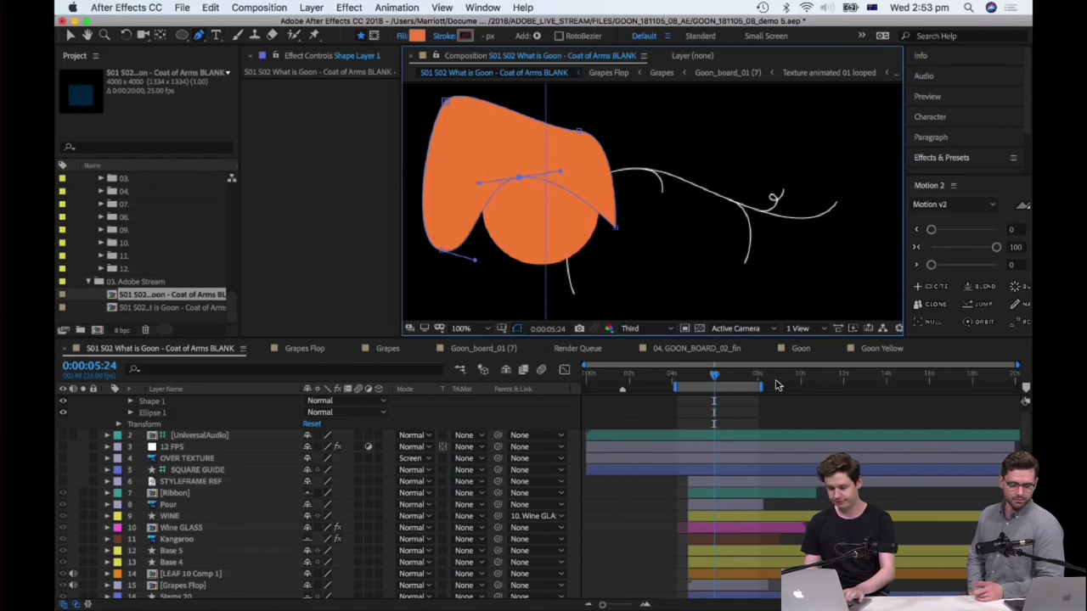
- Delete the shape layer holding the orange circle and freehand path
key("v")
scroll(725, 460, "up", 1)
key("Delete")
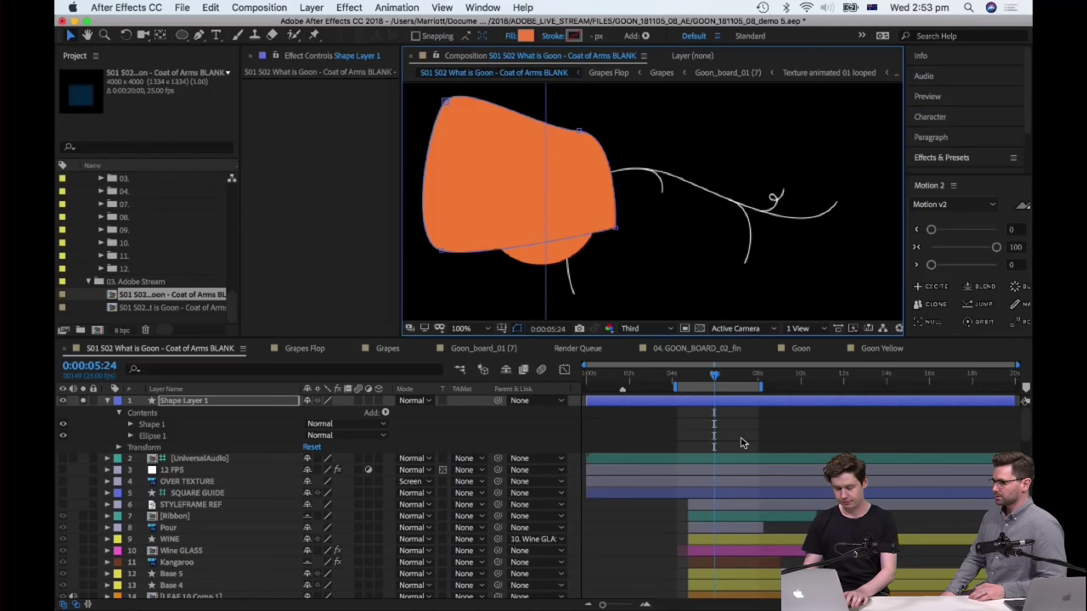
left_click(748, 402)
key("Delete")
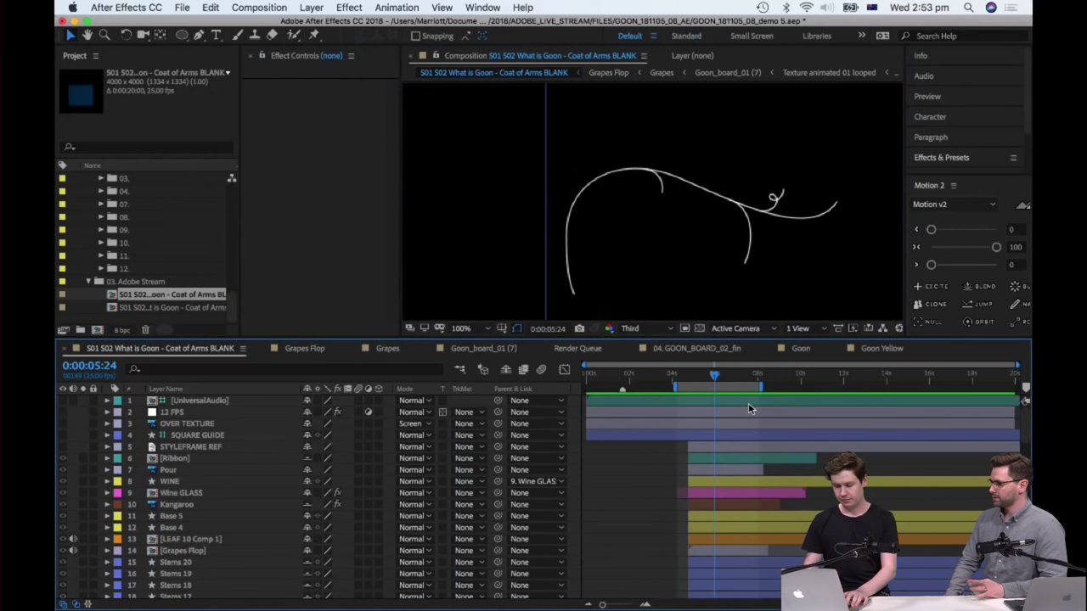
- Turn off solo for the four animated stem layers and preview the full coat of arms from around 0:00:05:00
left_click(694, 375)
scroll(195, 522, "down", 3)
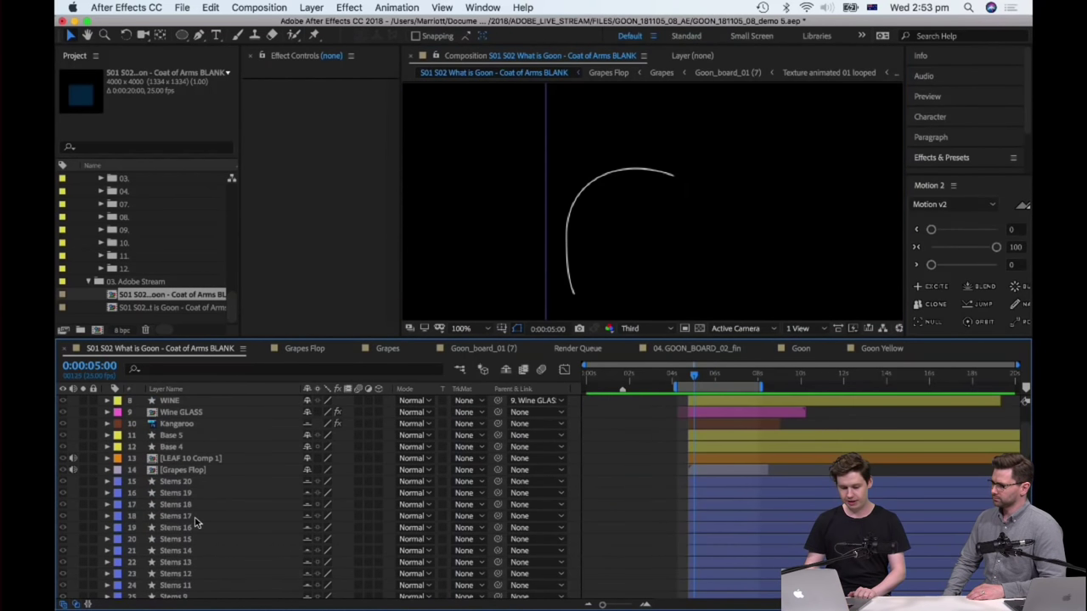
scroll(195, 522, "down", 5)
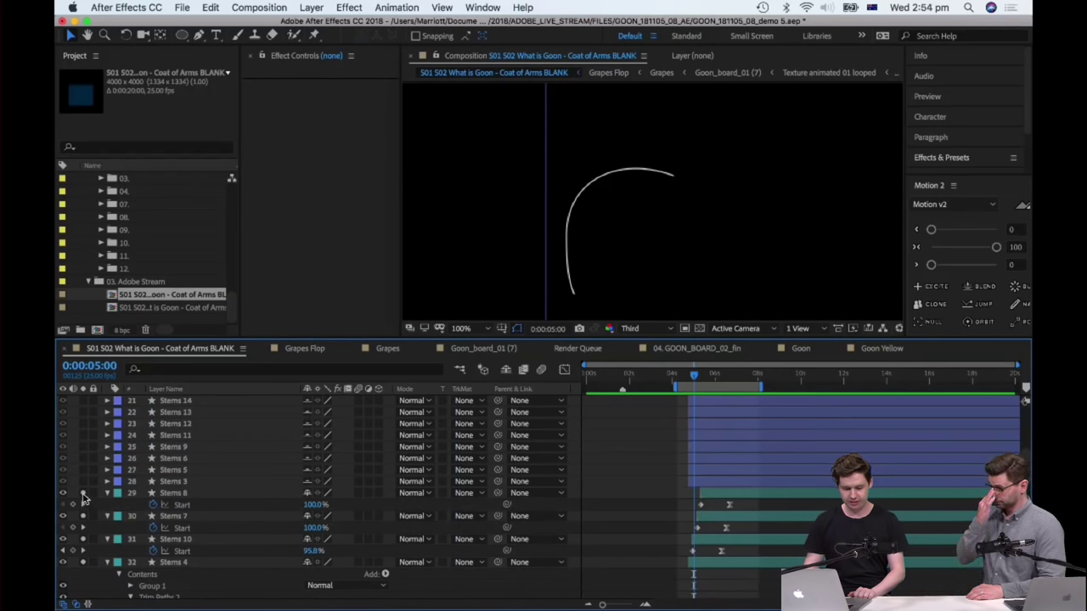
left_click(83, 494)
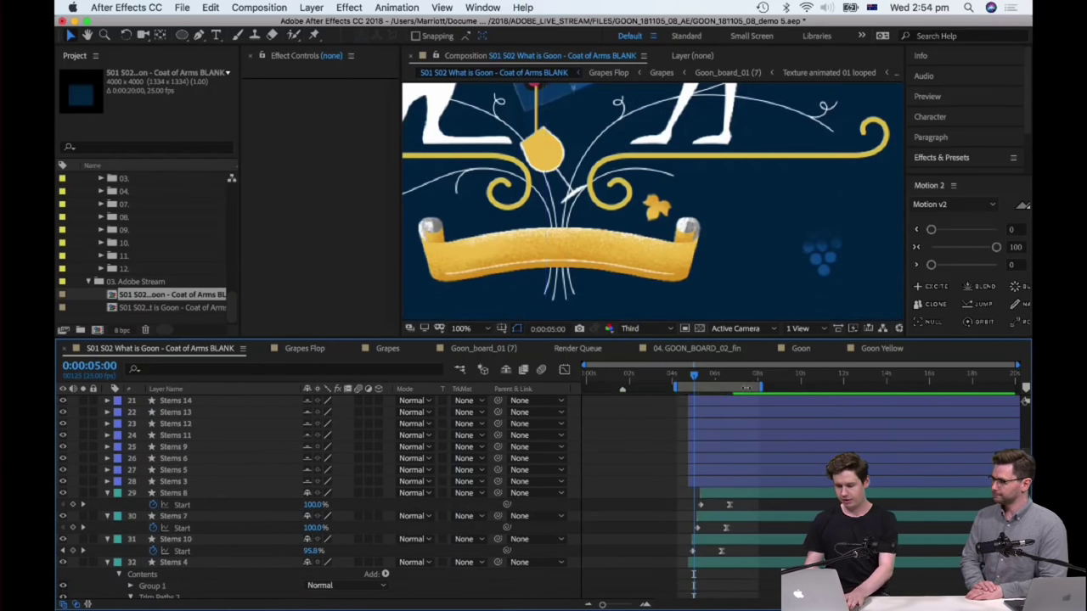
key("space")
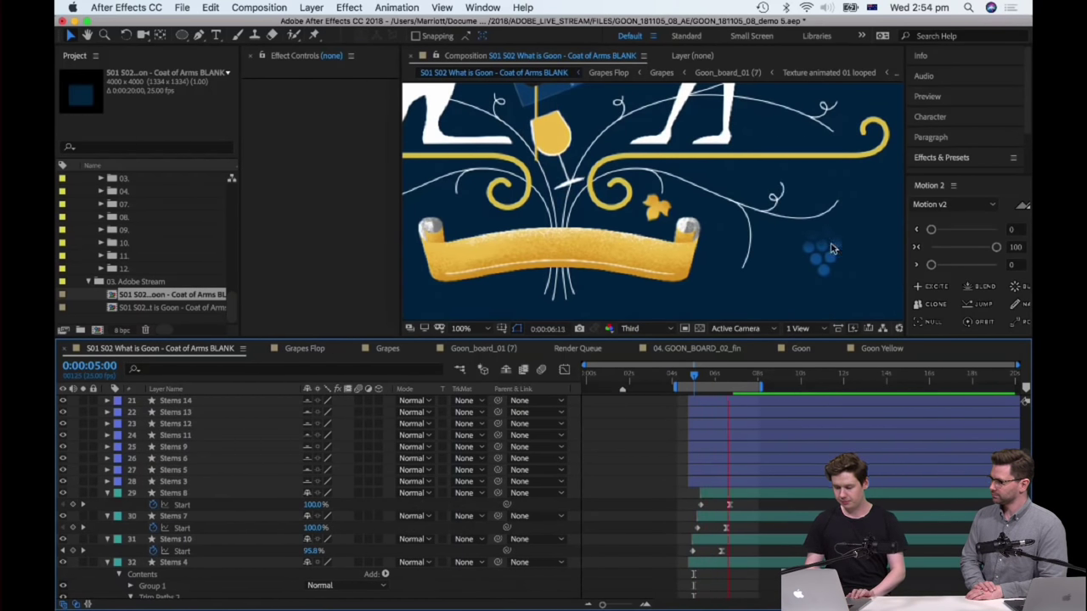
- Freeze the Grapes Flop layer on its frame at 0:00:06:19 and preview the held grapes from 0:00:04:16
key("space")
scroll(719, 541, "down", 1)
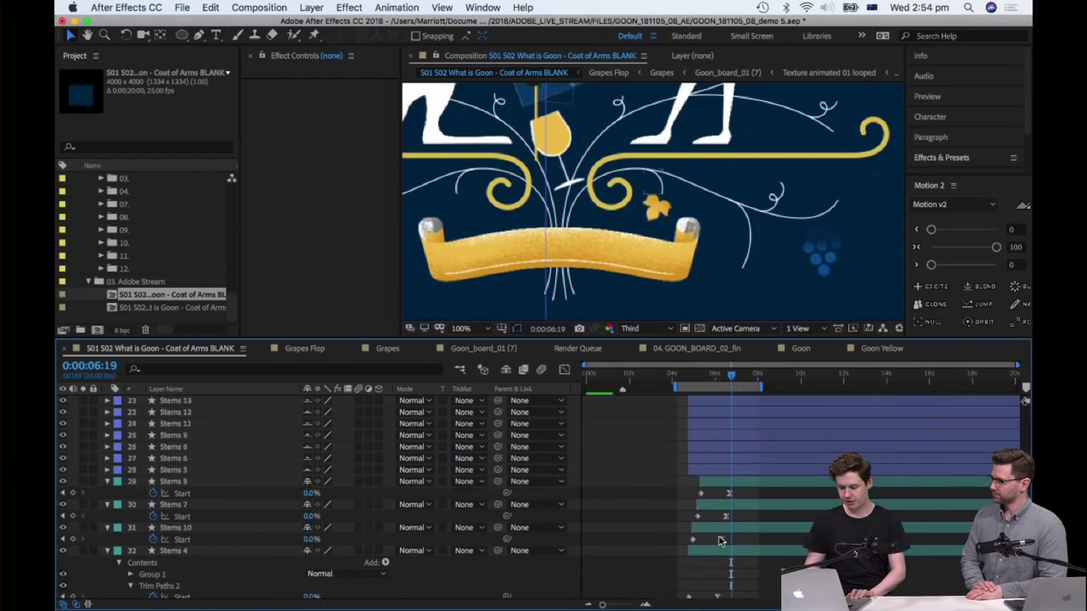
scroll(719, 540, "down", 3)
scroll(175, 583, "up", 8)
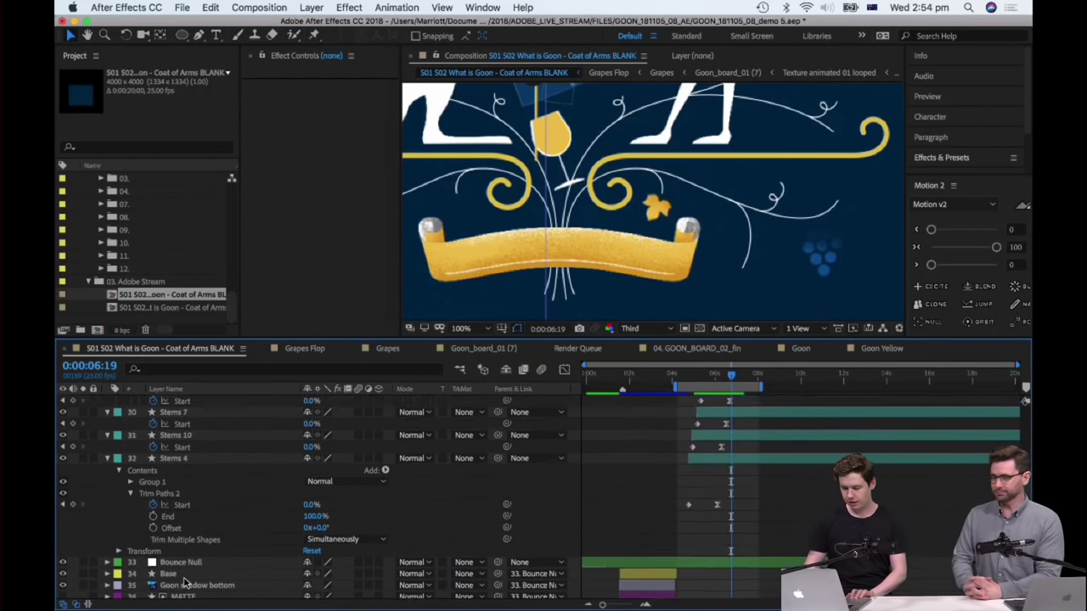
scroll(215, 518, "up", 2)
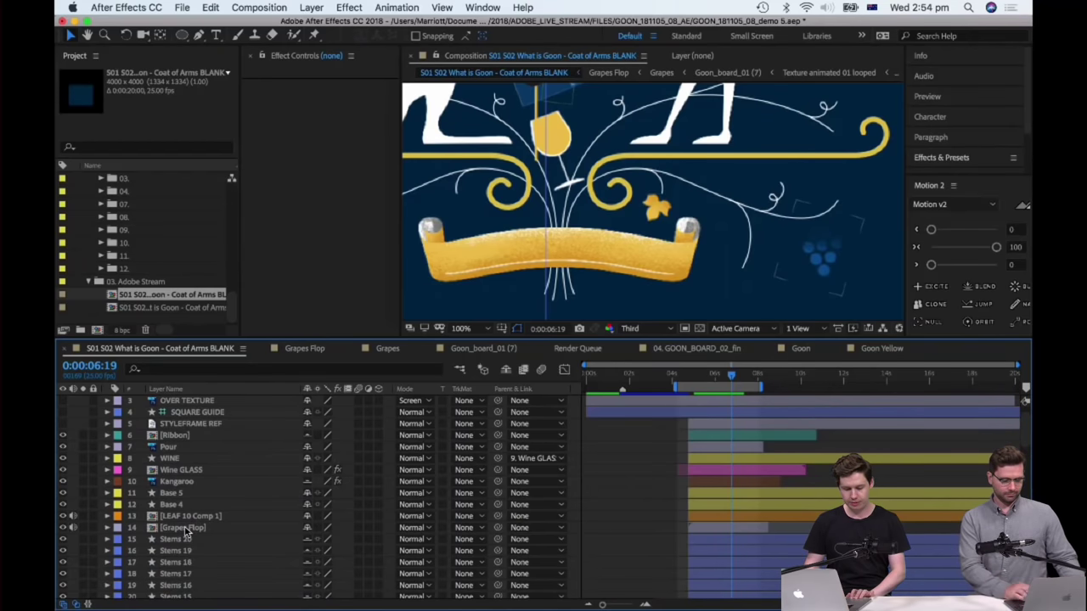
left_click(189, 530)
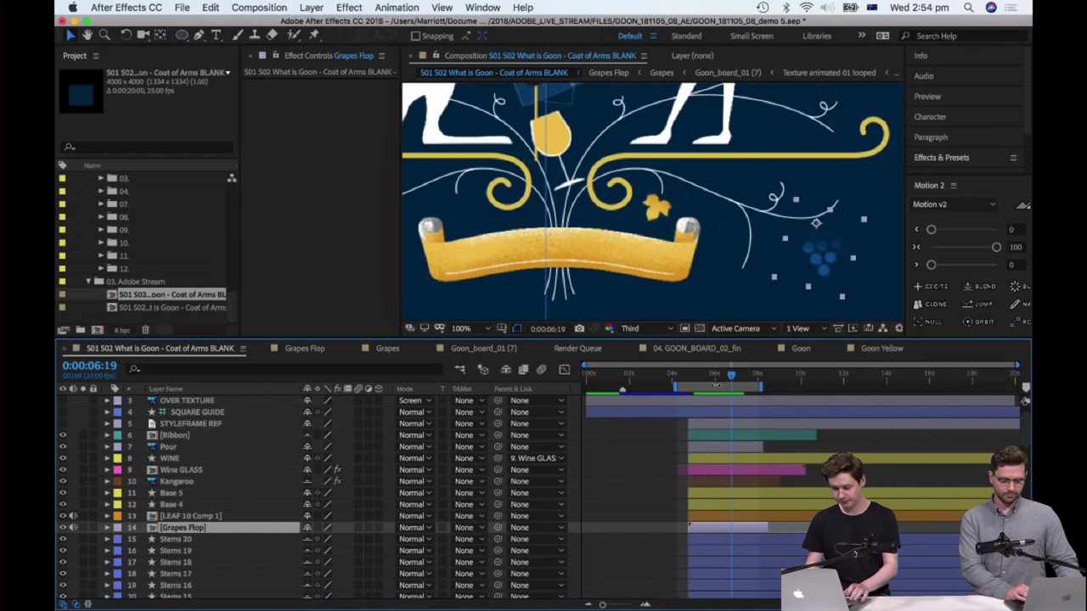
right_click(711, 527)
mouse_move(809, 343)
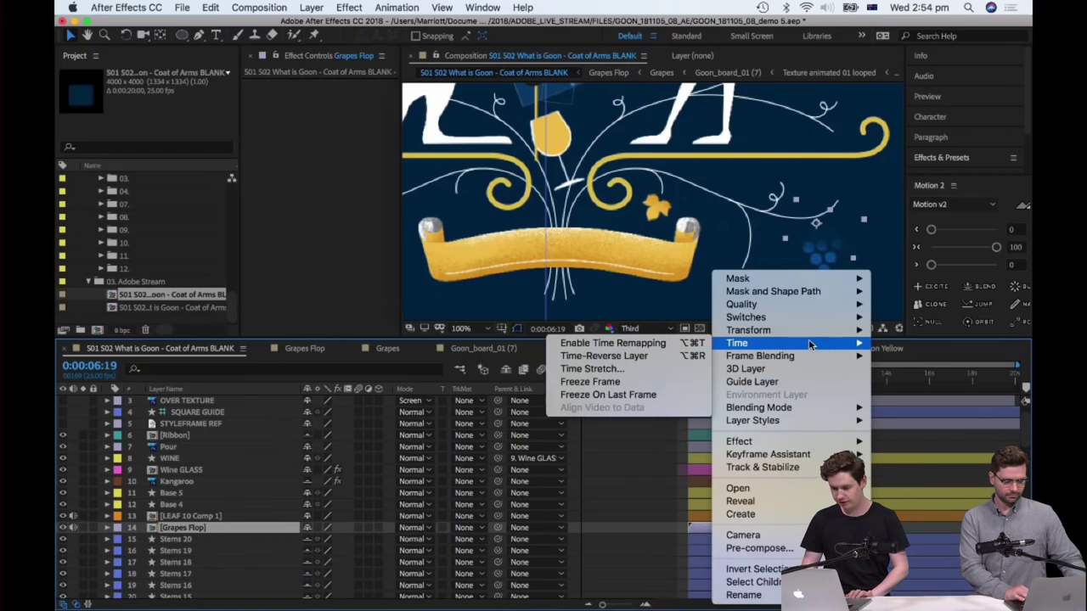
left_click(590, 382)
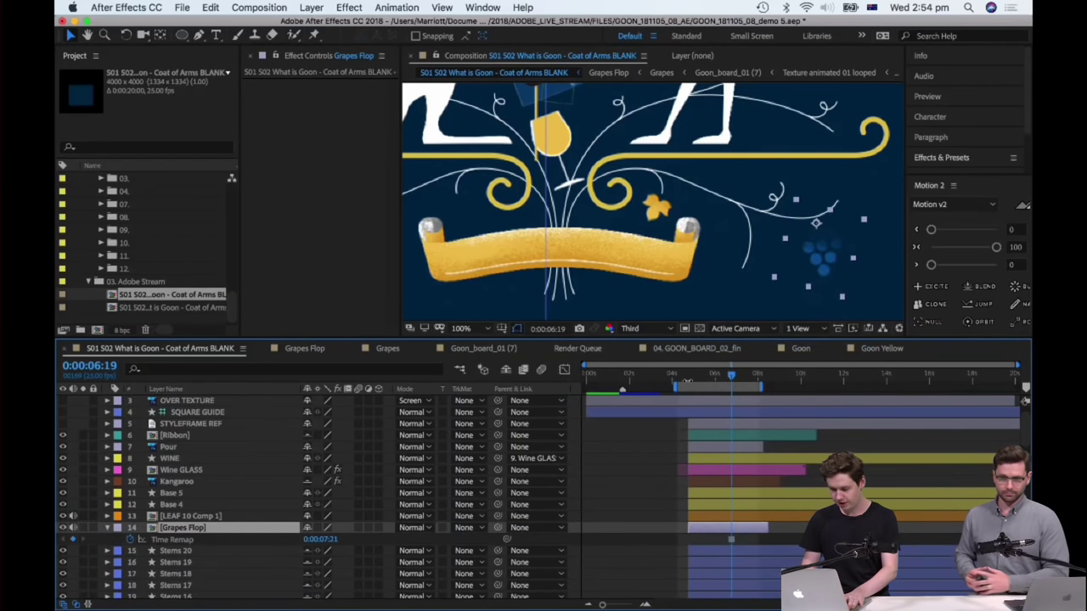
key("space")
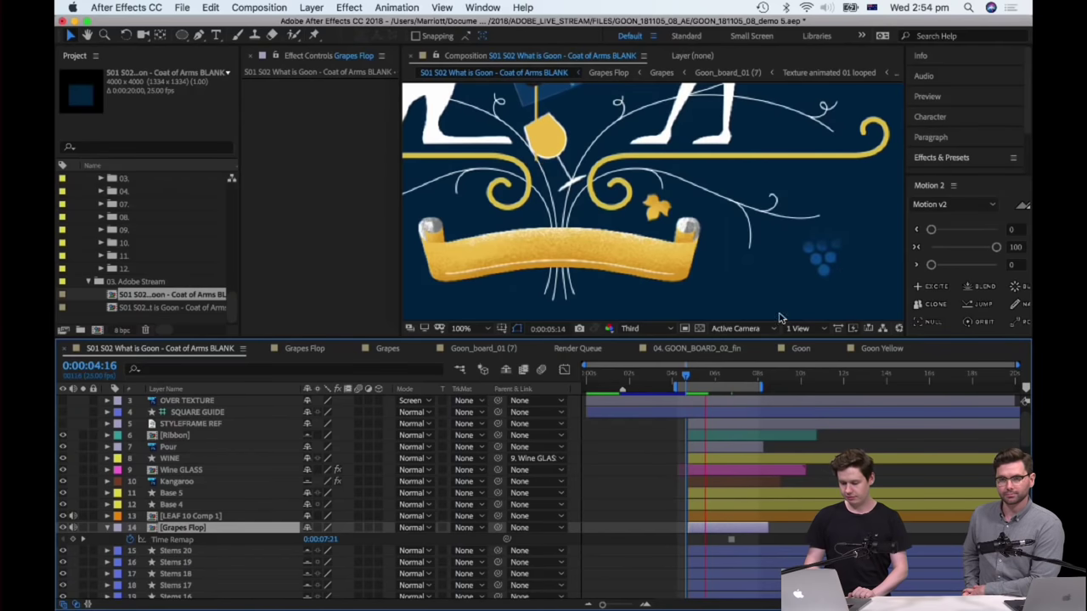
key("space")
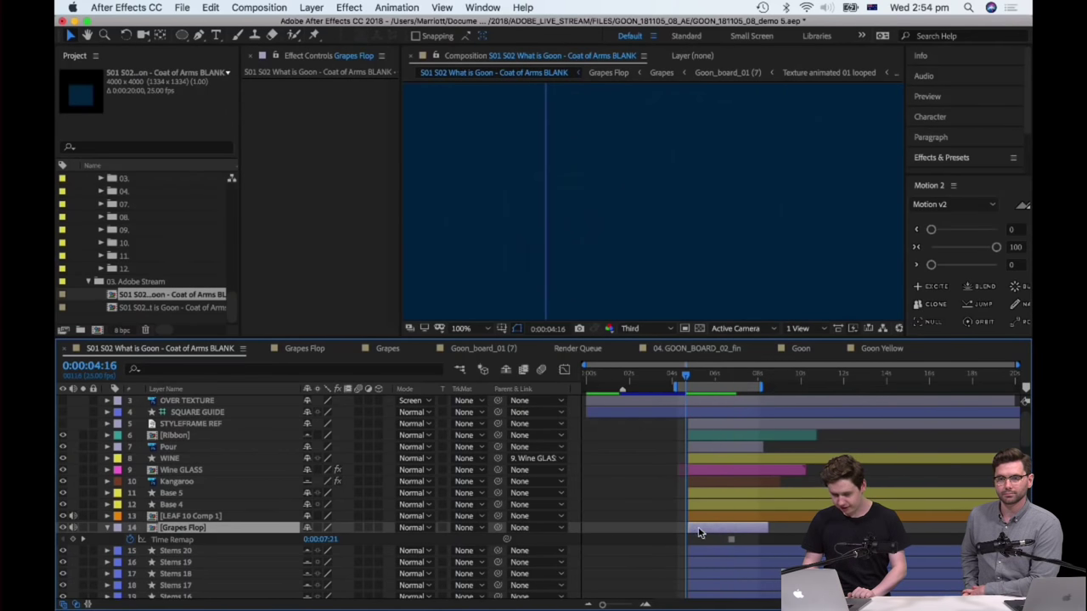
- Disable time remapping on the Grapes Flop layer and preview its original motion from 0:00:04:16
right_click(698, 533)
mouse_move(816, 351)
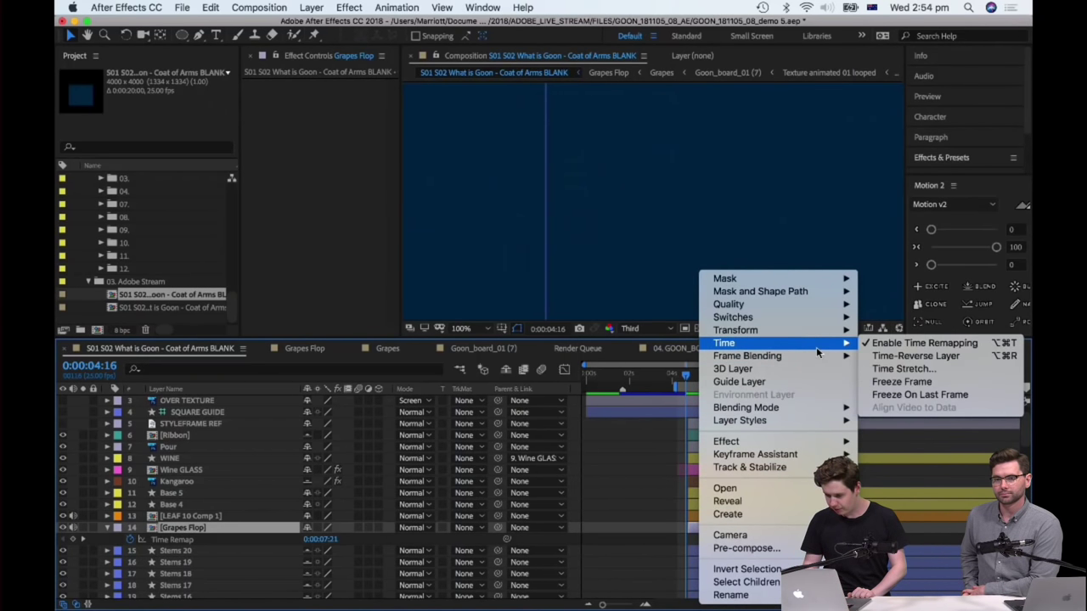
left_click(924, 343)
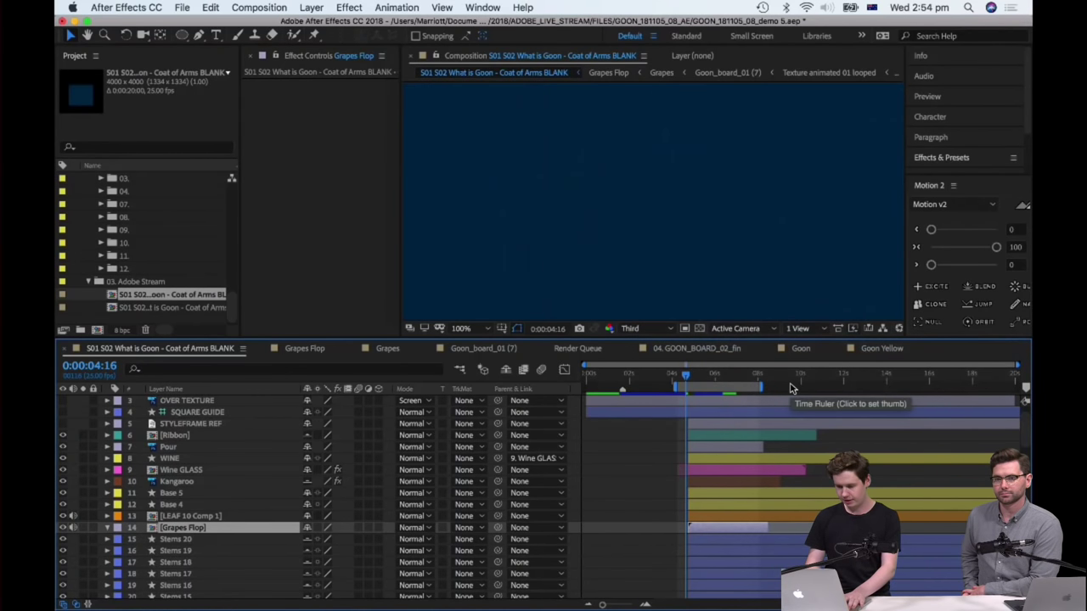
key("space")
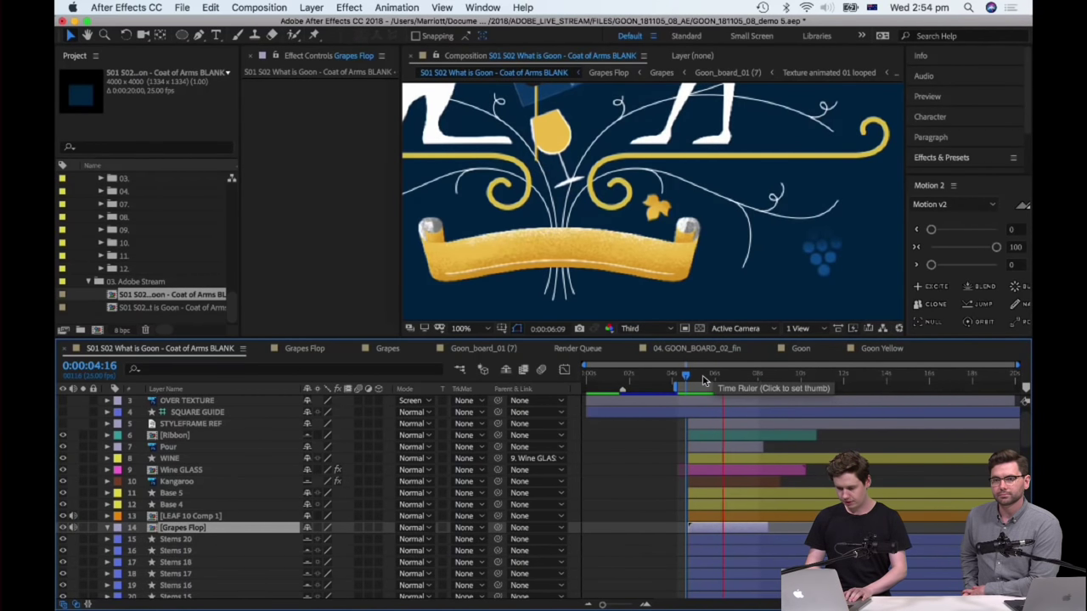
- Inside the Grapes Flop composition, hide the orange Grapes layer 10, show the pink Grapes layer 9 and preview it
double_click(699, 527)
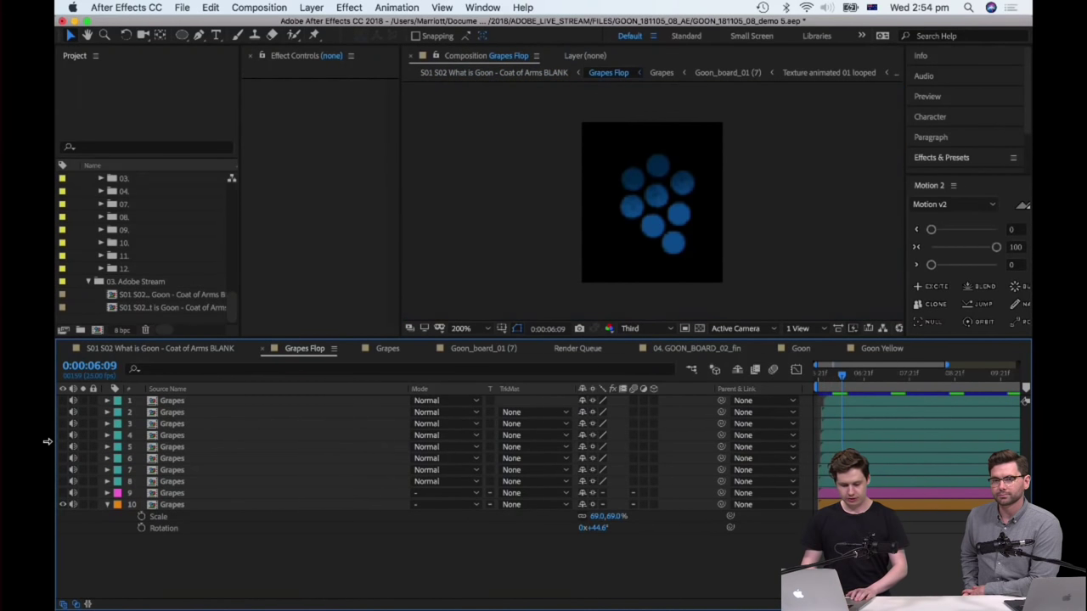
left_click(82, 505)
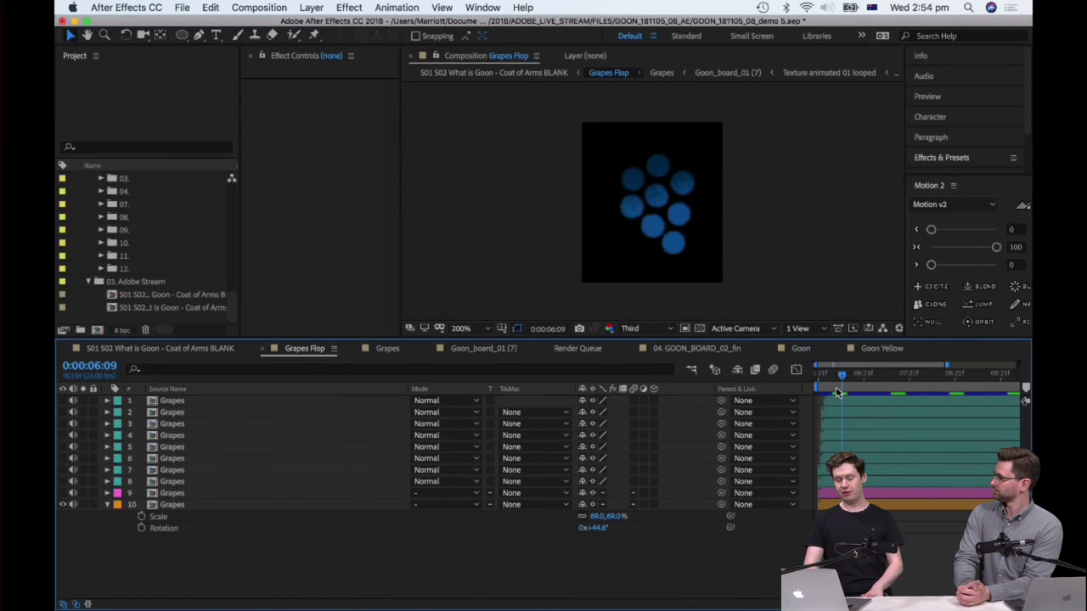
left_click(233, 504)
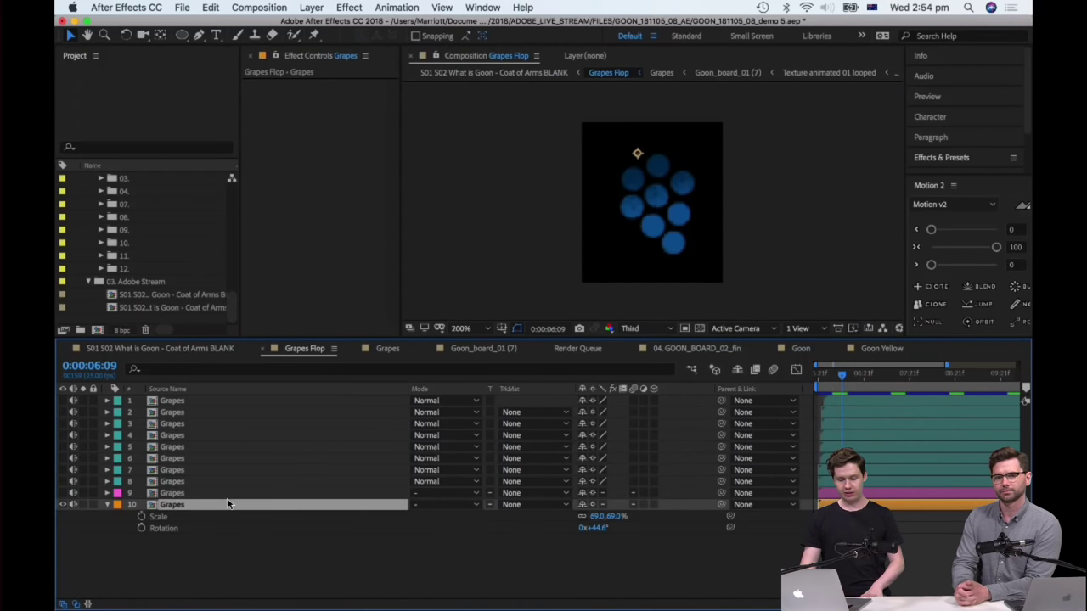
left_click(62, 504)
left_click(62, 492)
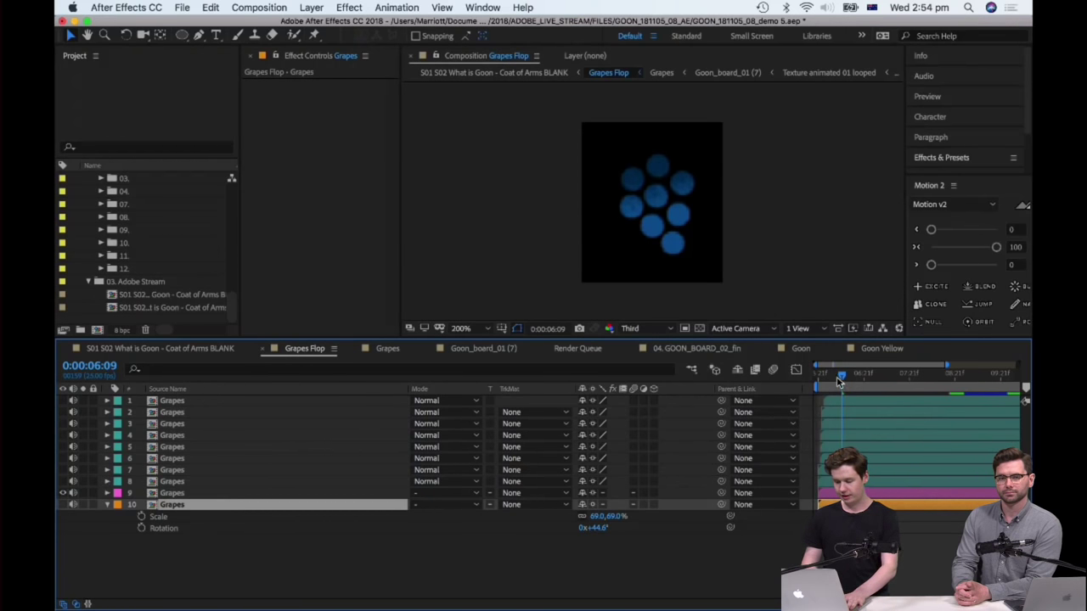
key("space")
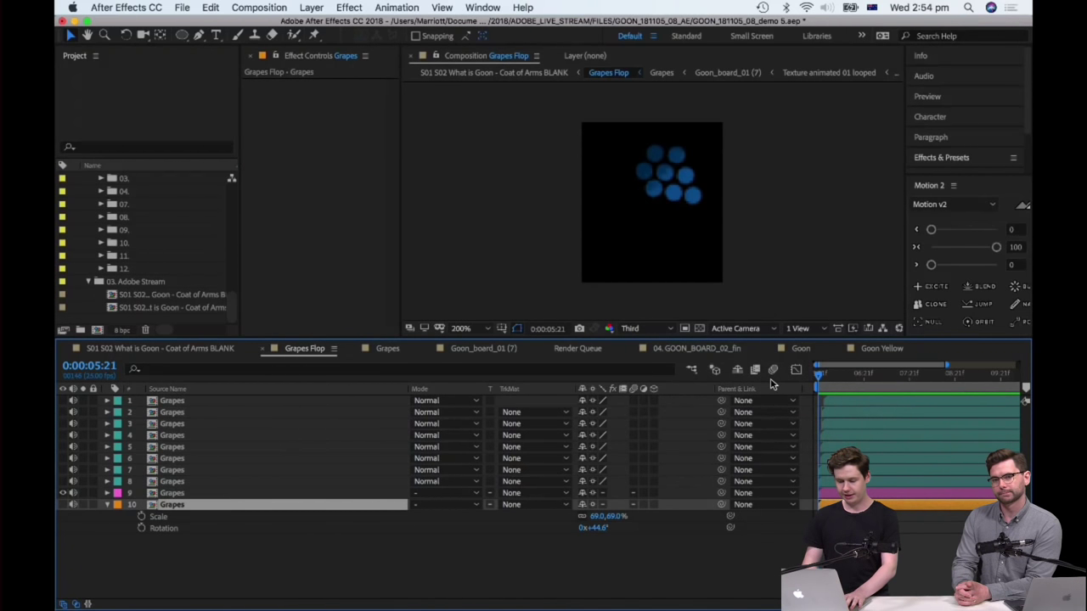
- Back in the coat of arms composition, shift the Grapes Flop layer about one second later and preview the growing stems with it
key("Tab")
left_click(720, 404)
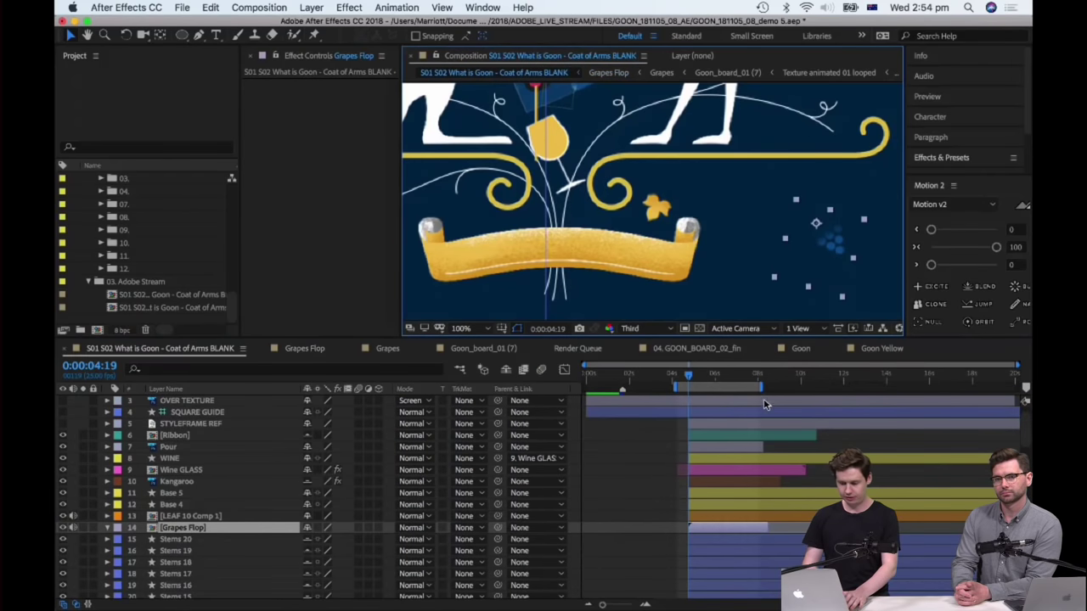
left_click(691, 412)
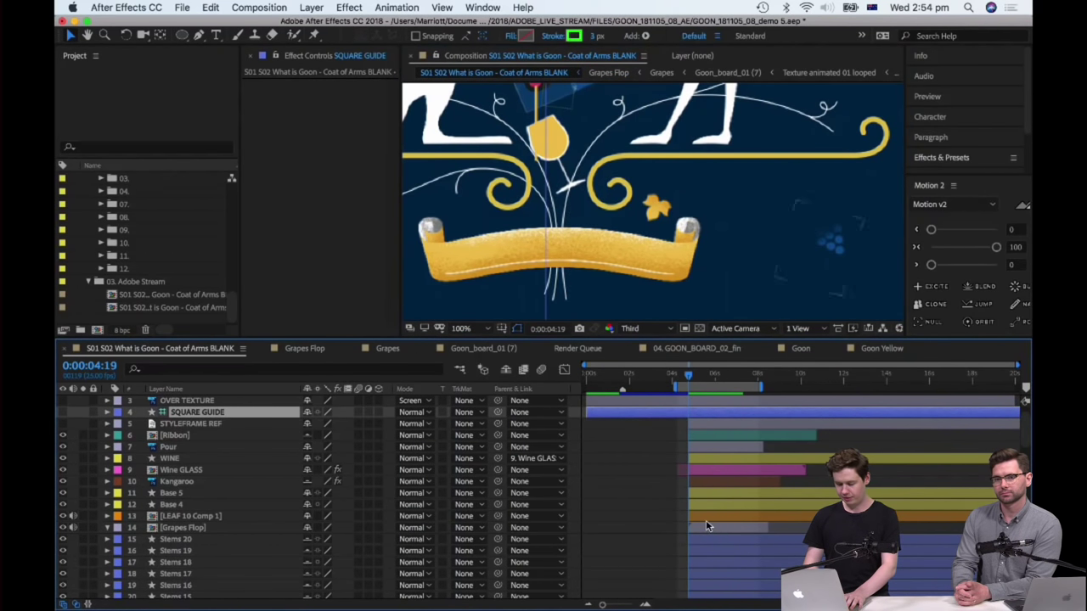
left_click_drag(706, 525, 723, 525)
left_click(700, 375)
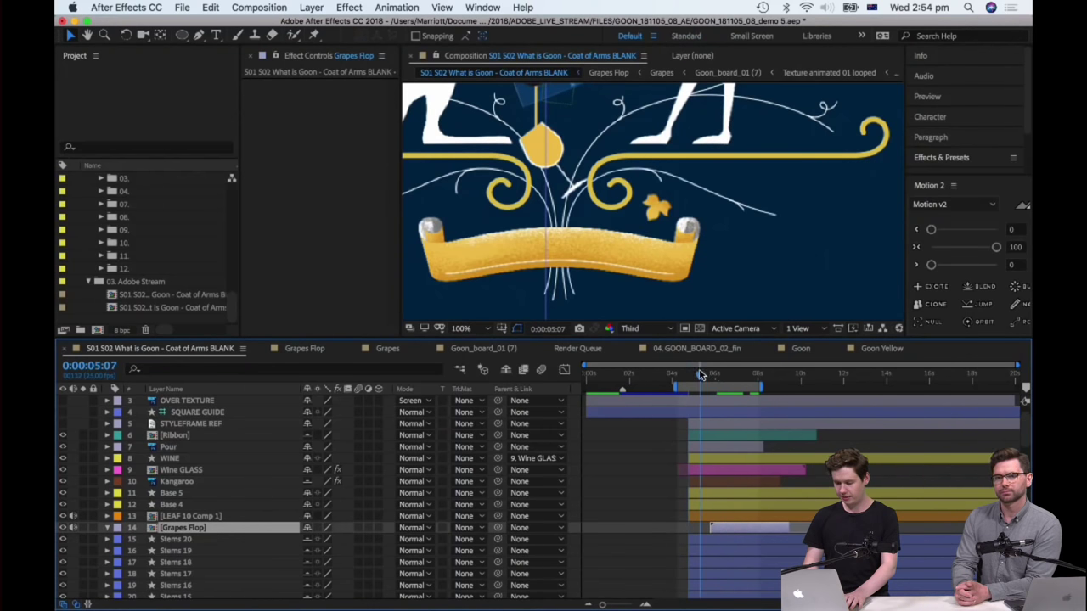
key("space")
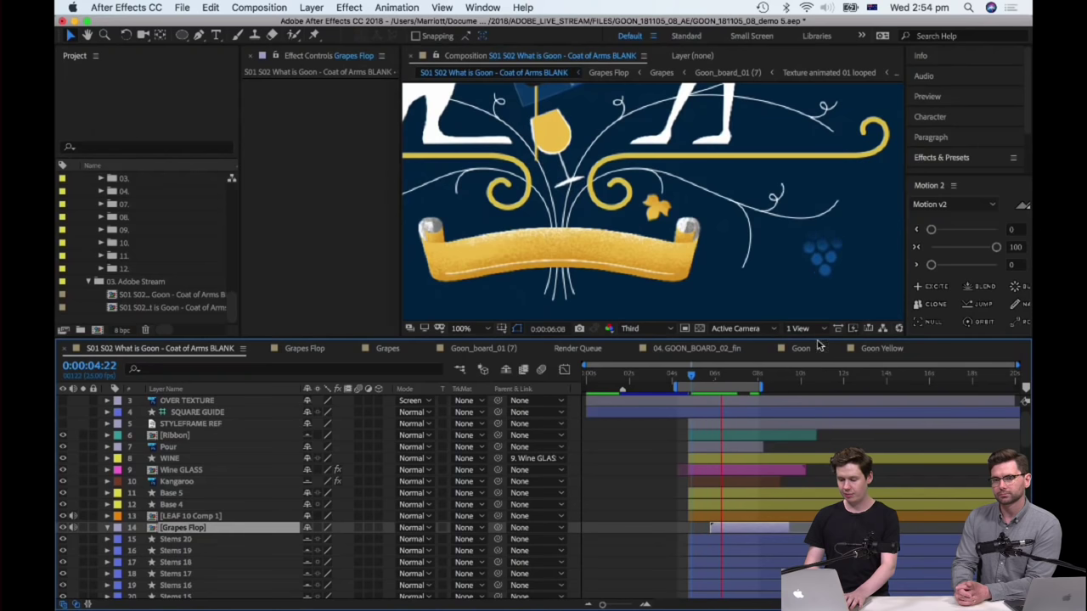
- Reopen the Grapes Flop composition, reveal the pink Grapes layer's Scale and Rotation keyframes, and scrub through the swing
double_click(722, 528)
left_click(268, 495)
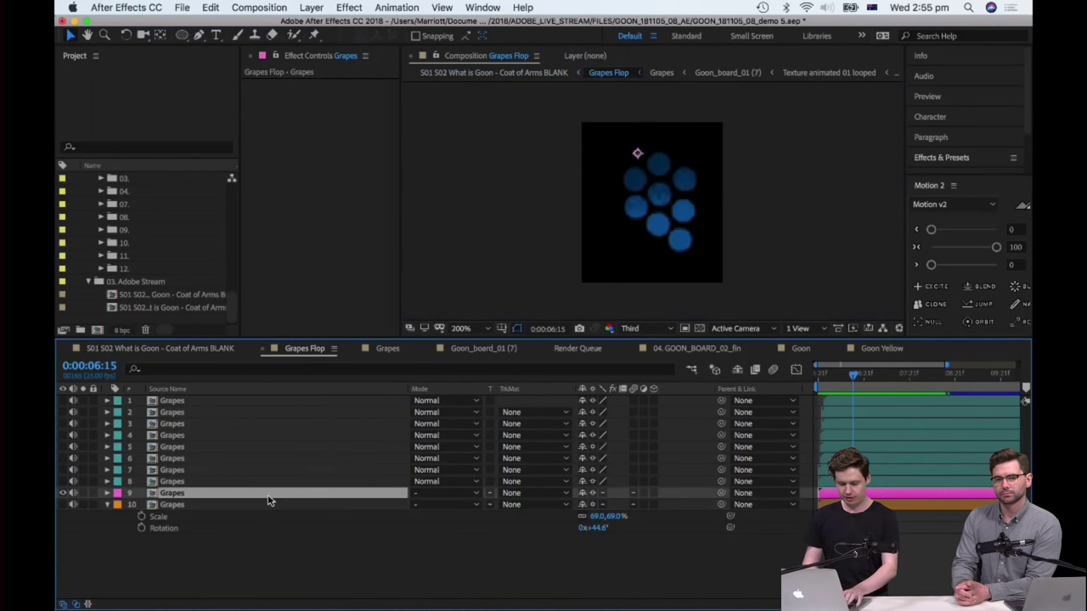
key("u")
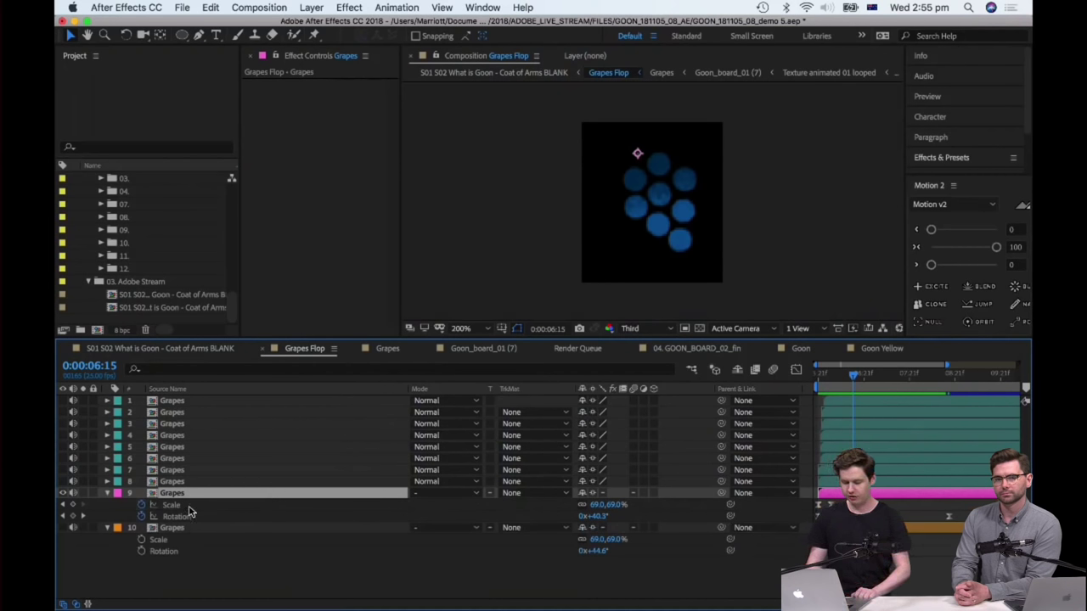
left_click_drag(827, 380, 878, 393)
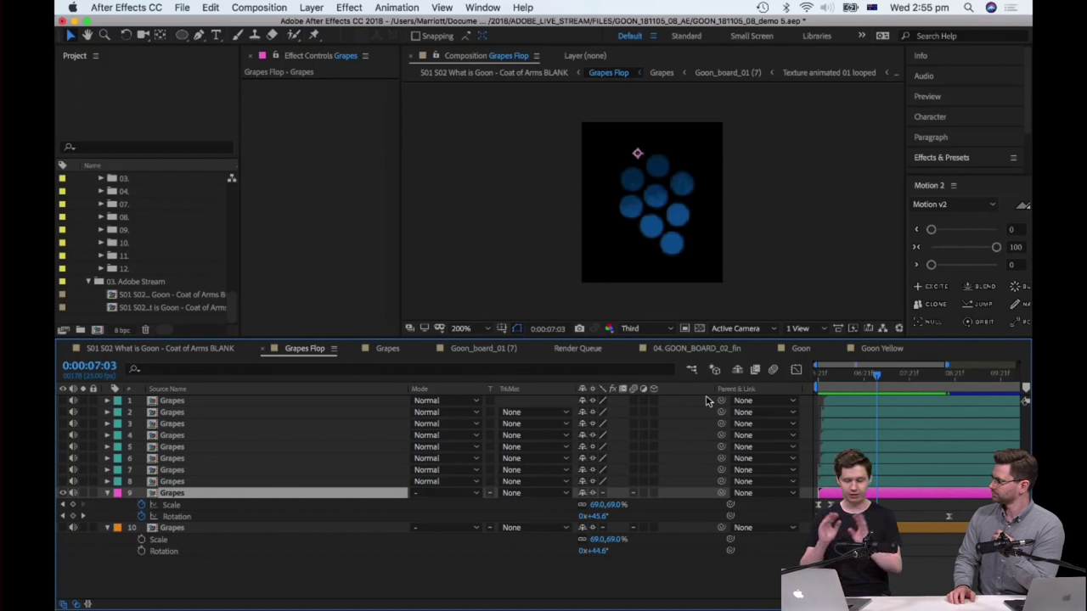
left_click(844, 379)
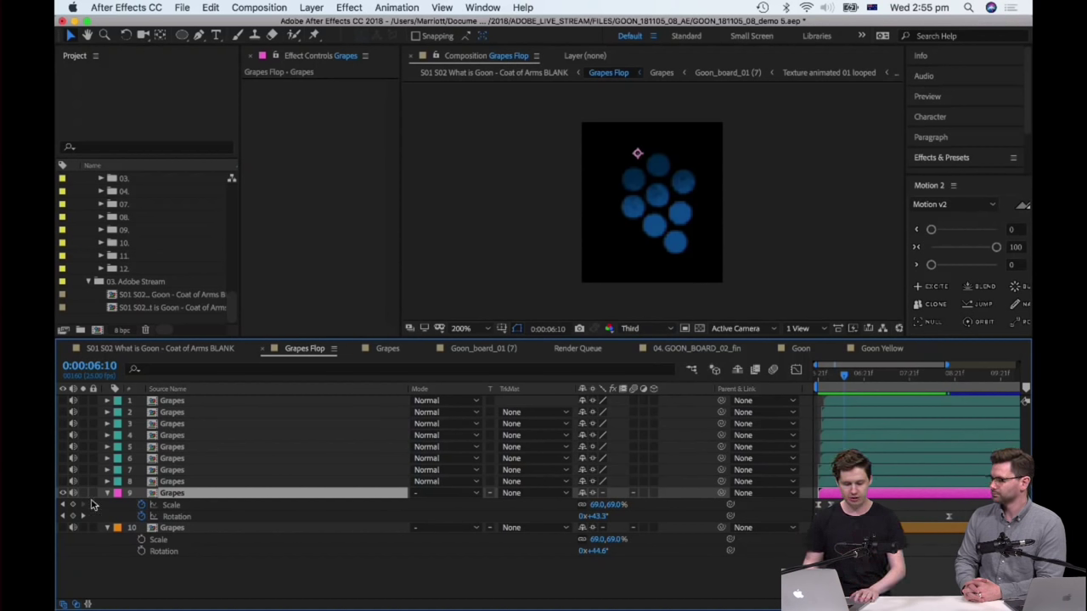
- Draw a closed five-point mask with the Pen tool around the topmost grape on the pink Grapes layer
left_click(197, 36)
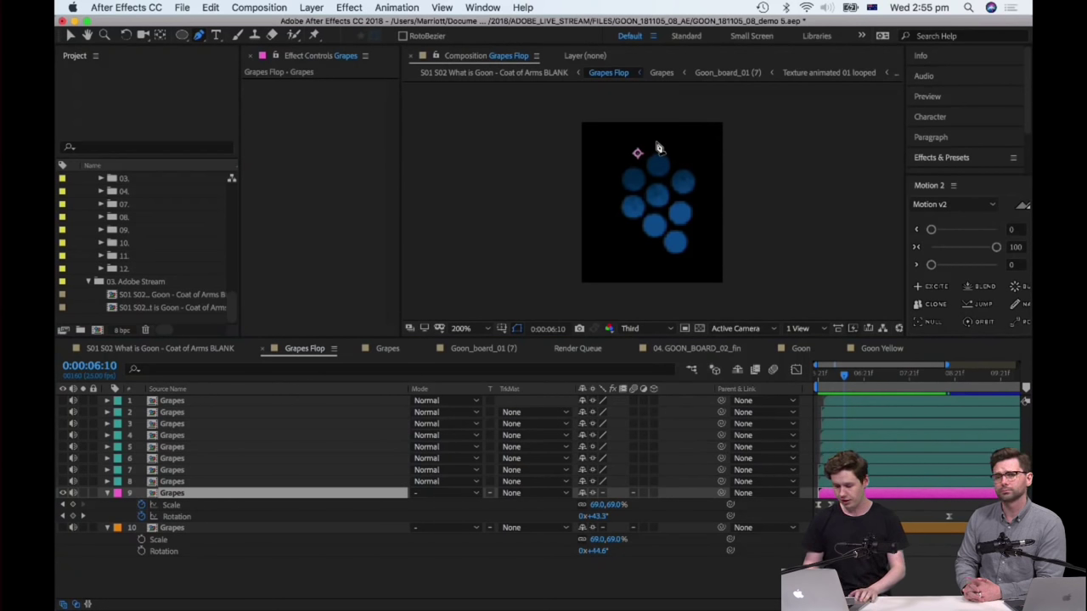
left_click(653, 142)
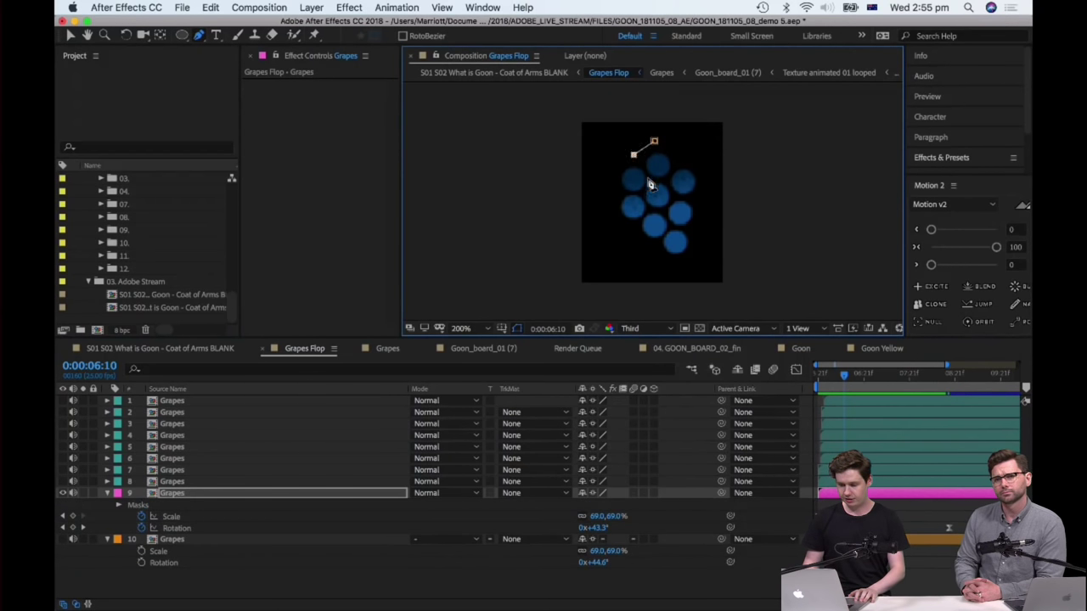
left_click(665, 181)
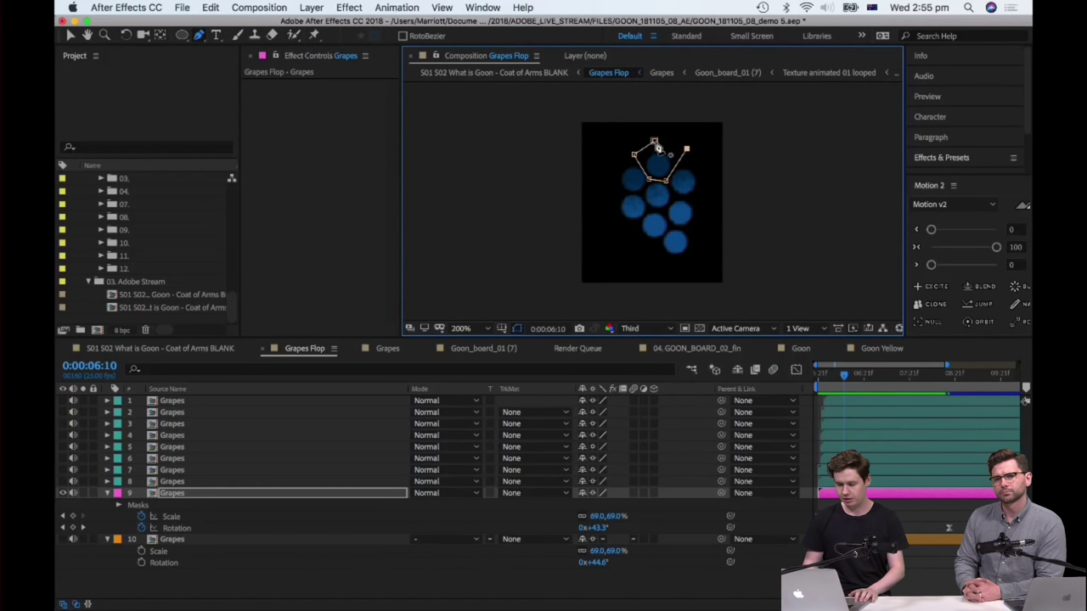
left_click(653, 143)
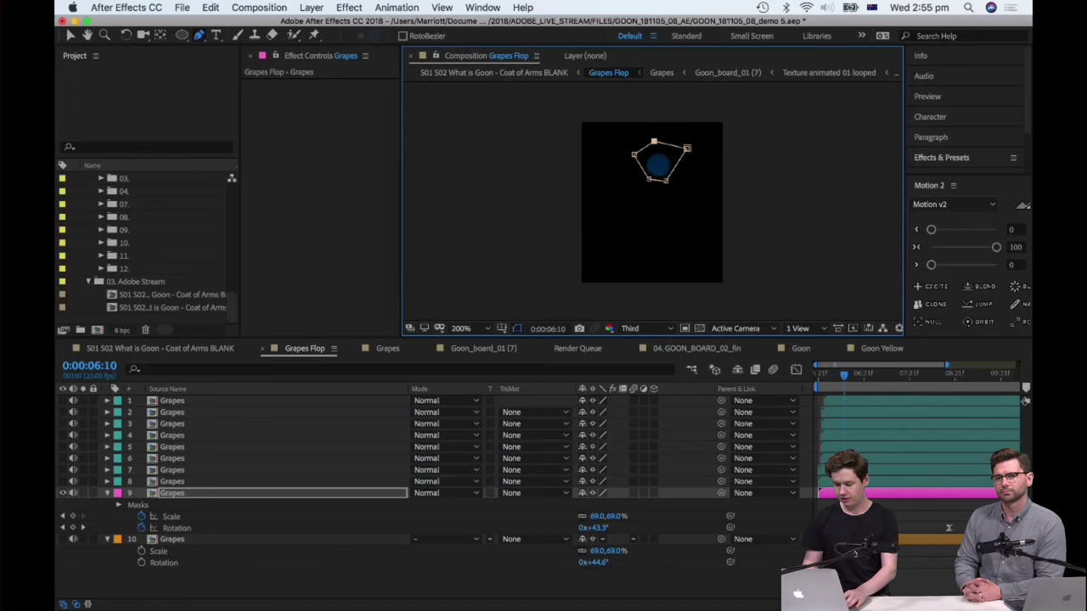
key("F2")
- Duplicate the masked Grapes layer and move the copy's mask onto the adjacent grape to the lower right
left_click(880, 493)
key("super+d")
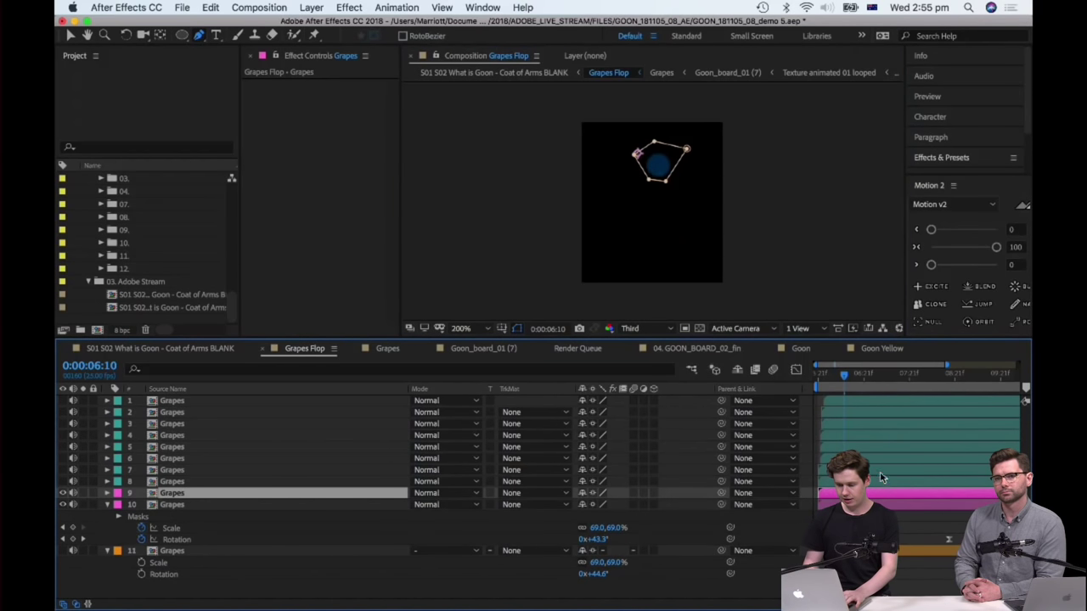
key("v")
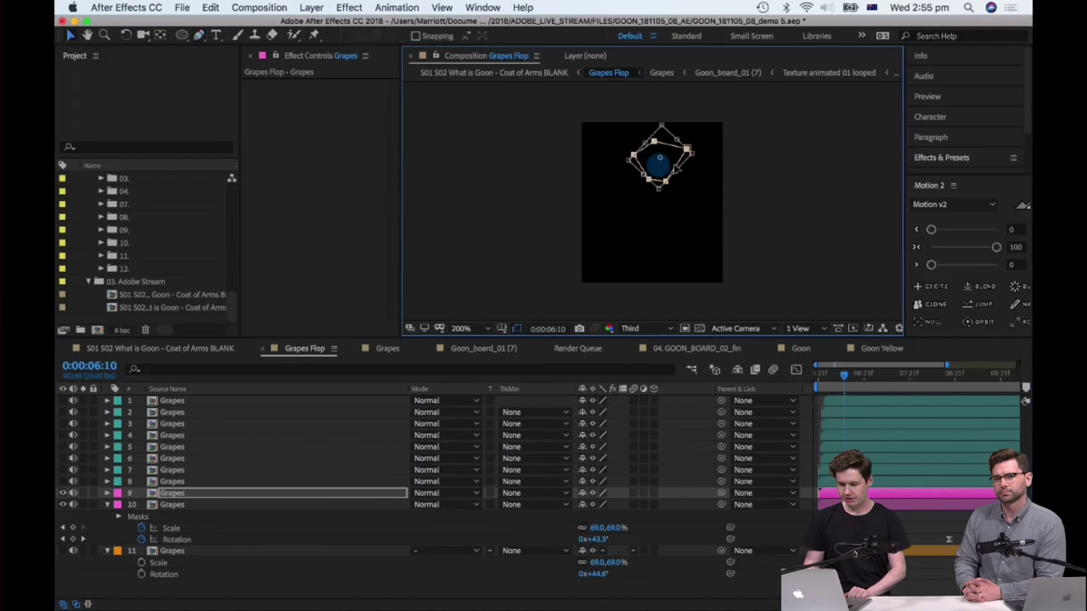
left_click_drag(666, 185, 694, 199)
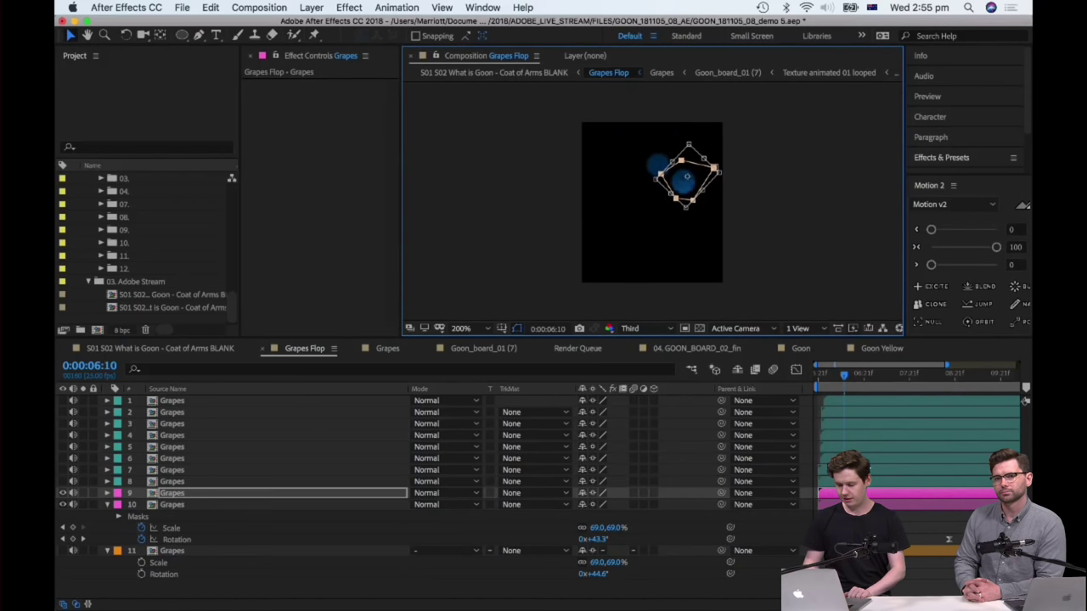
key("F2")
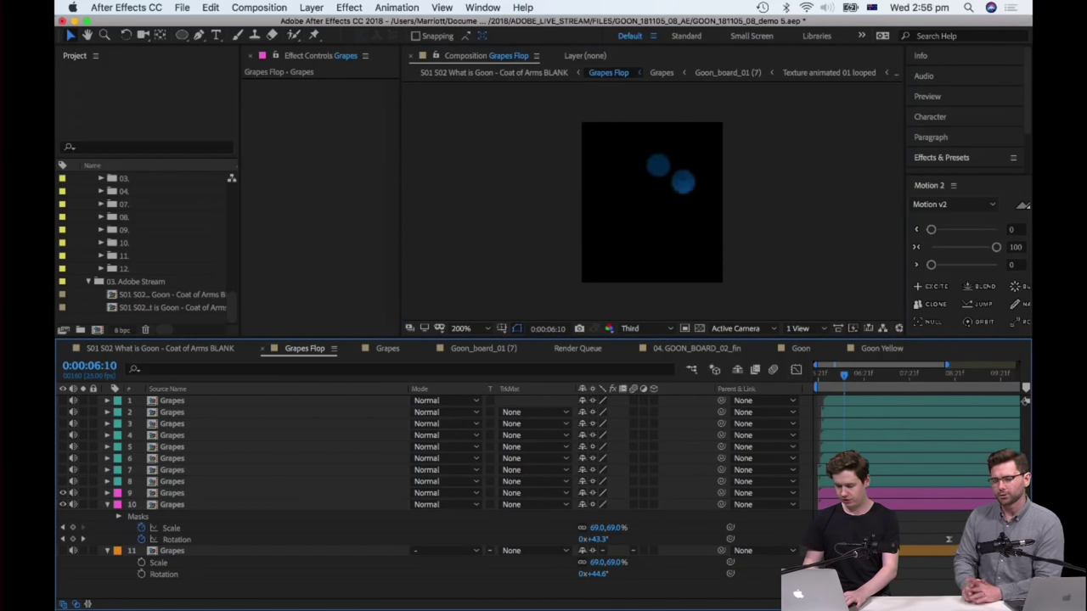
- Select the two pink Grapes layers in turn to compare which grape each mask isolates
left_click(847, 492)
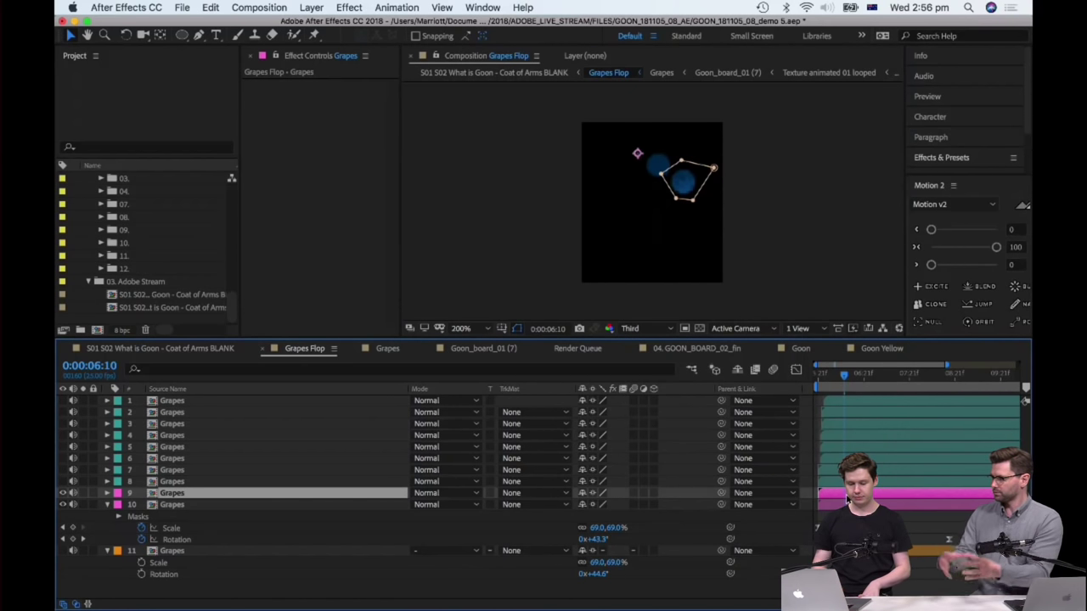
left_click(176, 505)
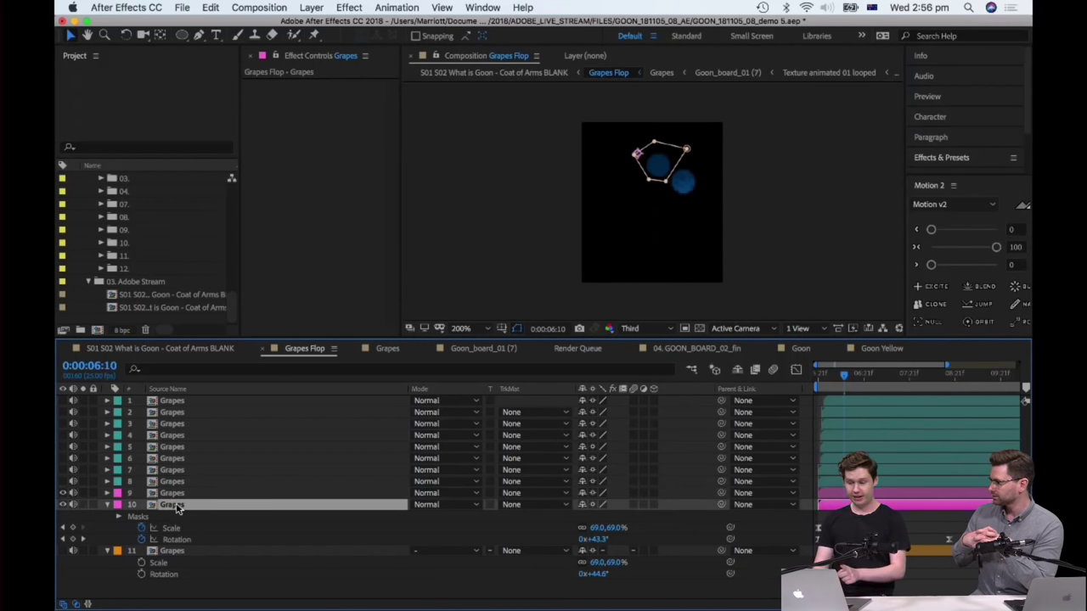
left_click(206, 493)
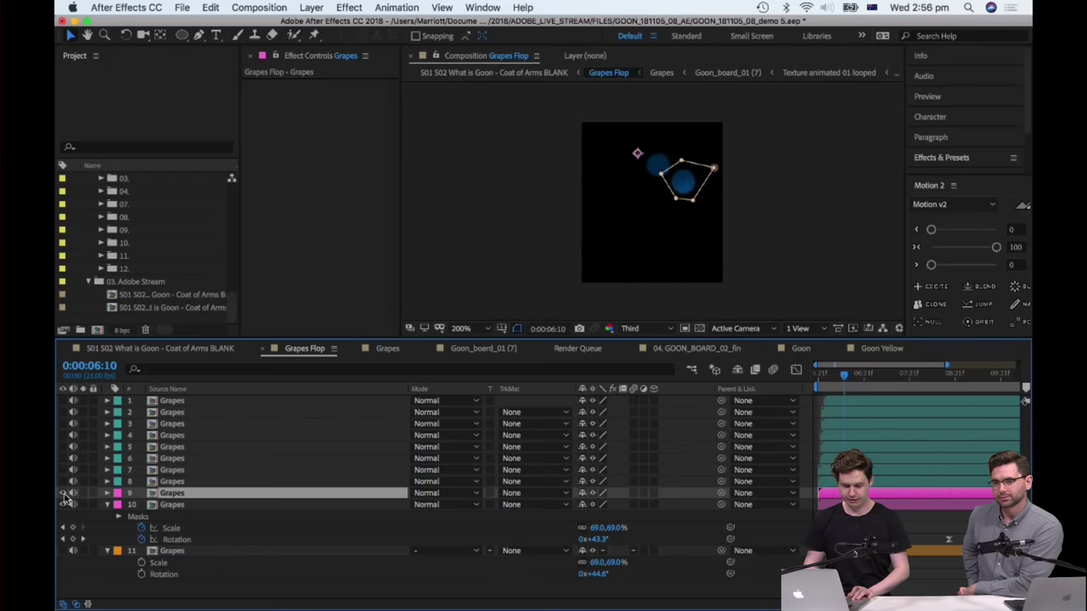
- Duplicate the second masked pink Grapes layer and move the copy's mask onto the grape directly below
key("m")
left_click(163, 508)
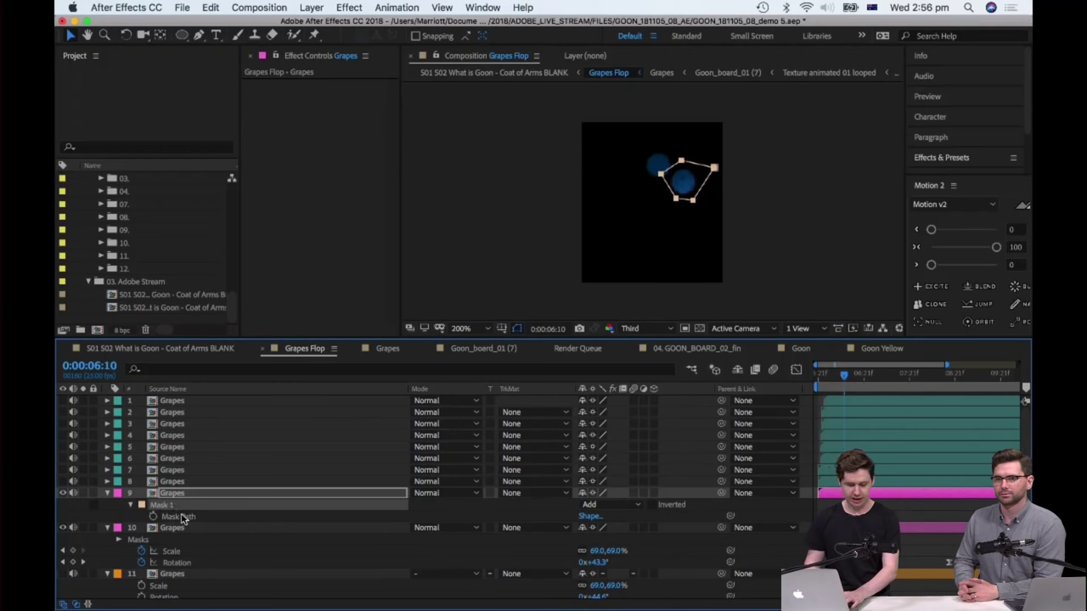
key("super+d")
key("Delete")
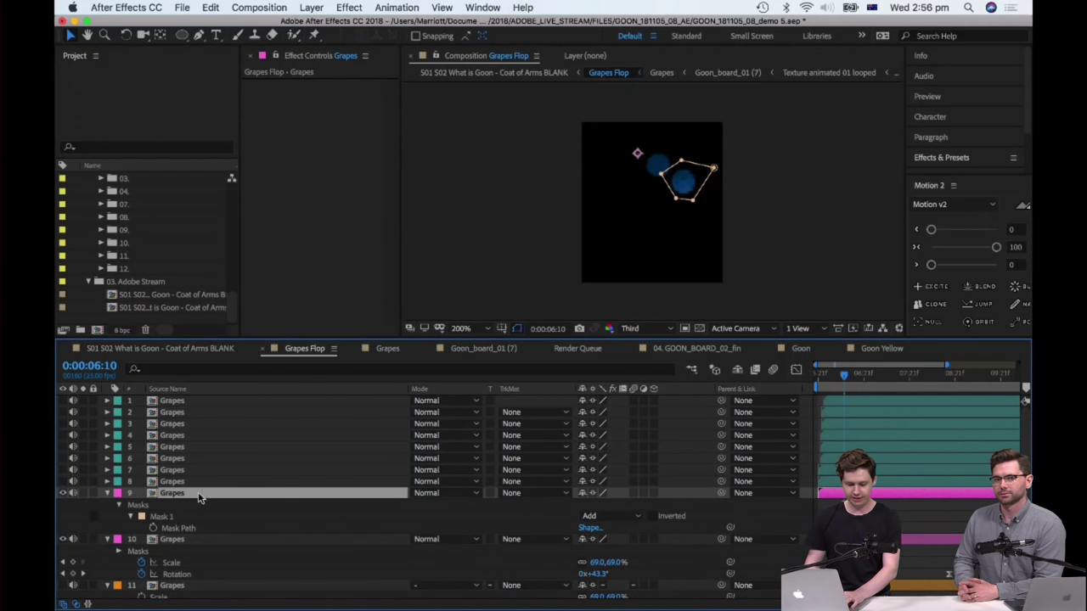
key("super+d")
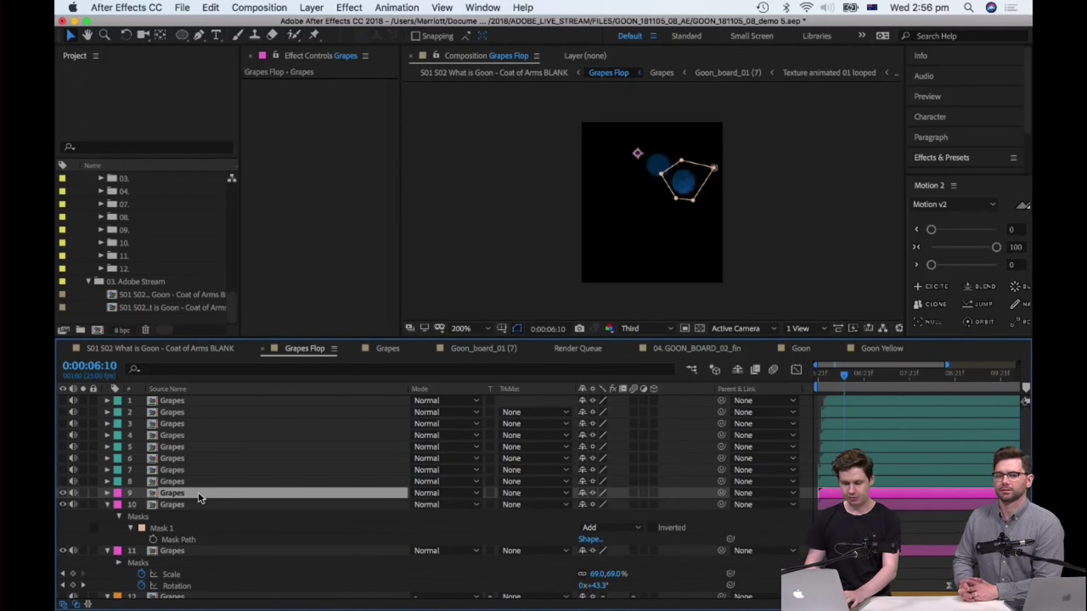
left_click(714, 169)
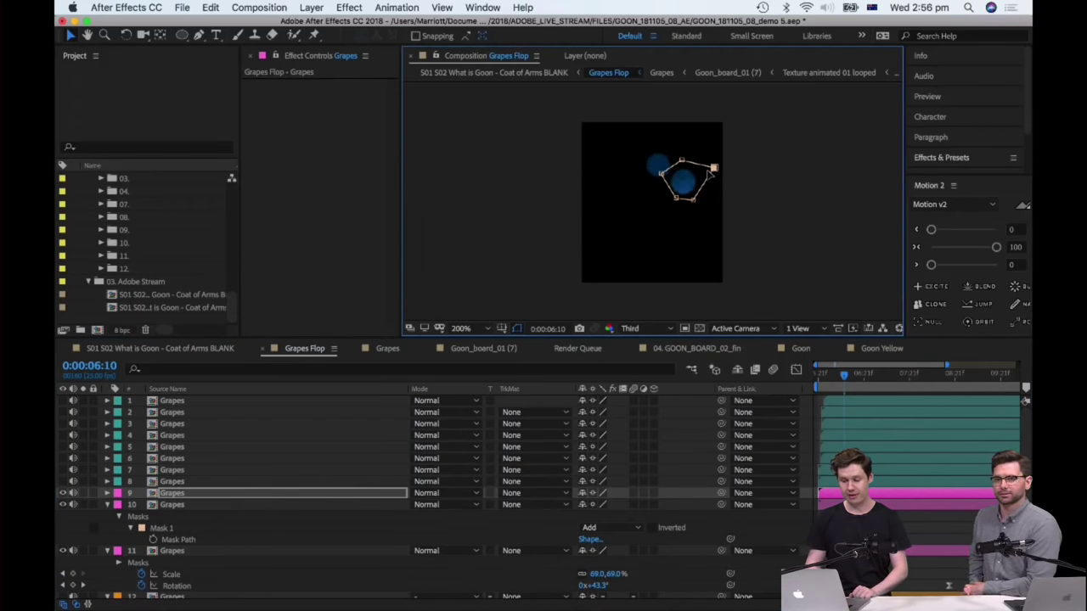
left_click_drag(714, 168, 697, 216)
double_click(694, 201)
left_click(179, 496)
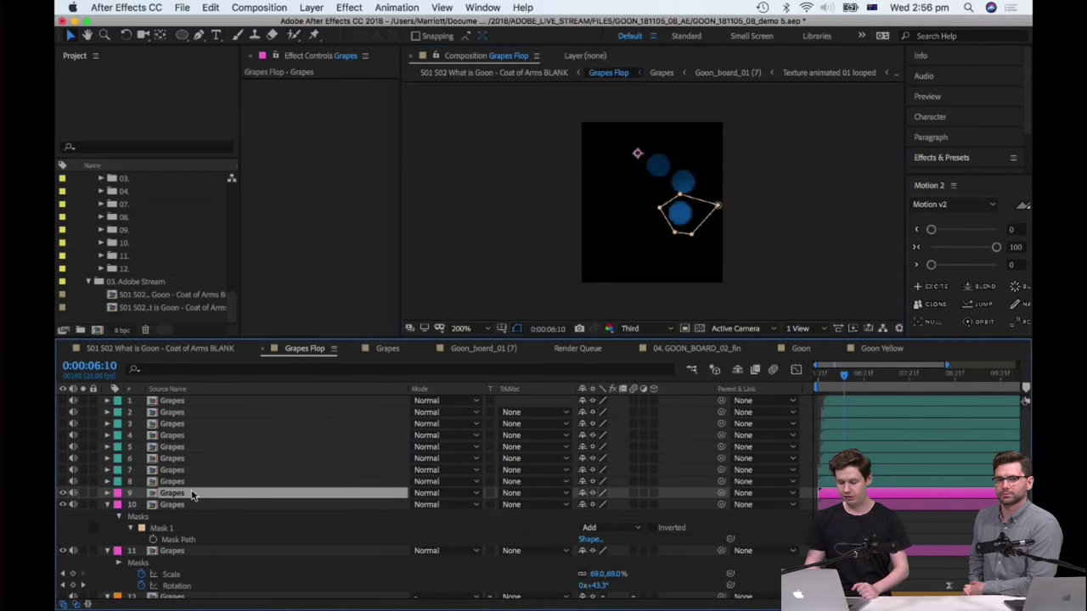
- Preview the three masked grapes and nudge the newest mask slightly to the right around its grape
left_click(815, 379)
key("space")
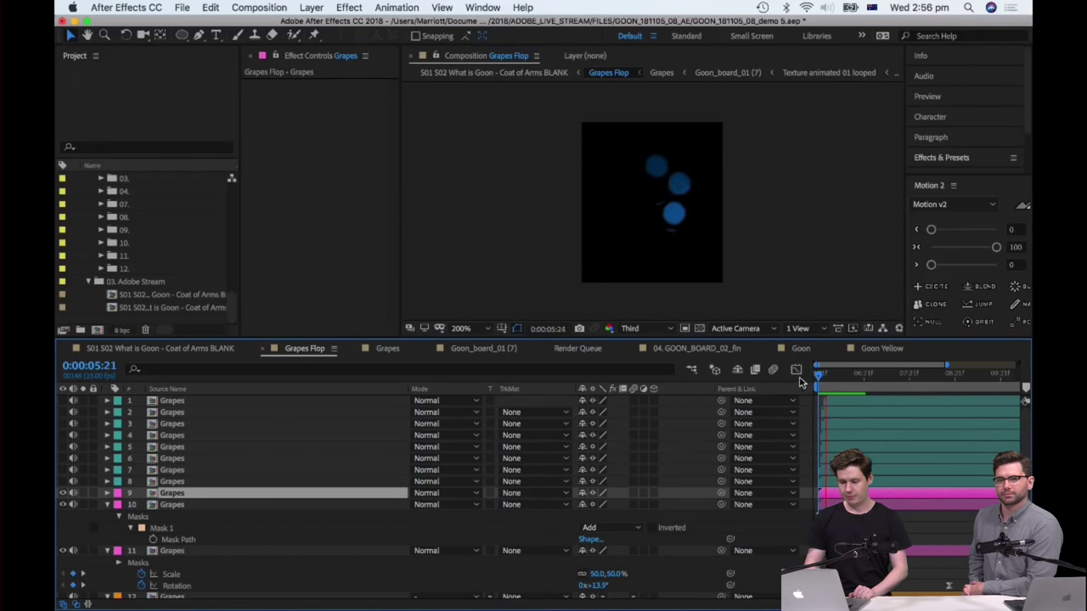
key("space")
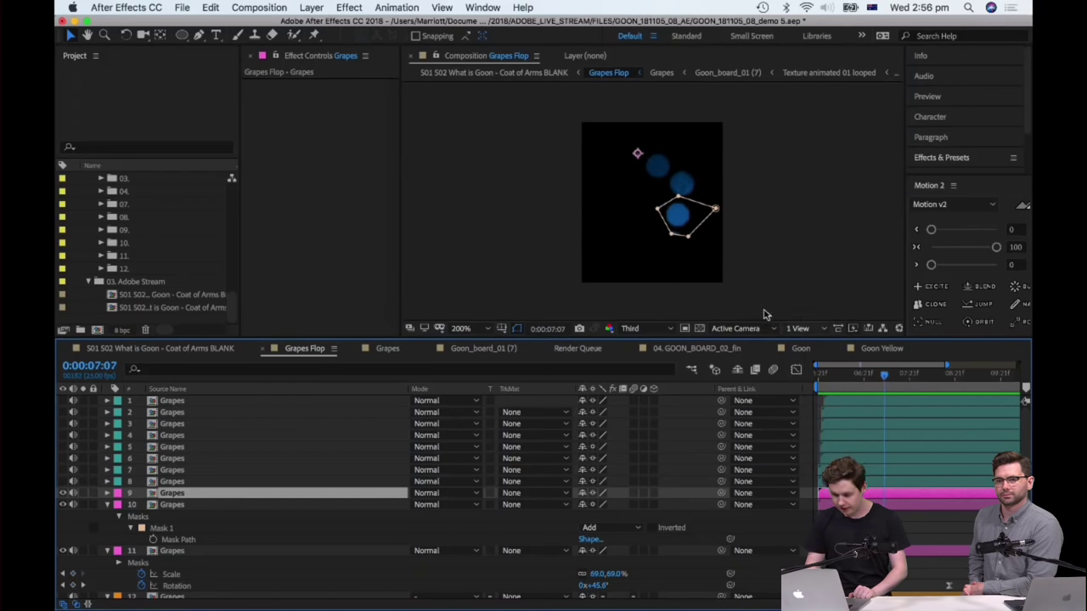
left_click(691, 243)
double_click(705, 231)
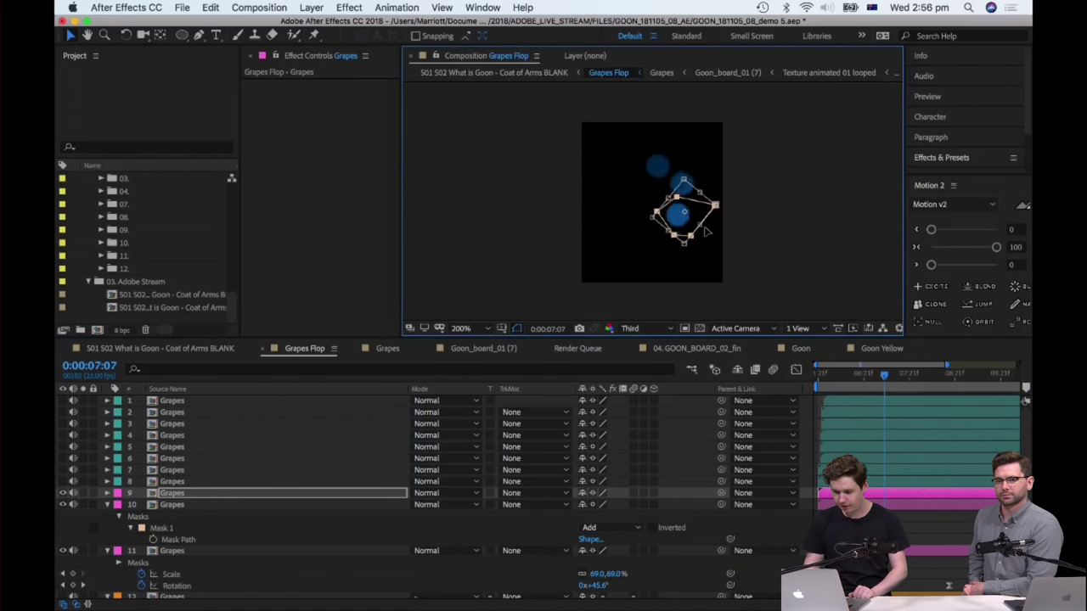
left_click_drag(703, 218, 705, 219)
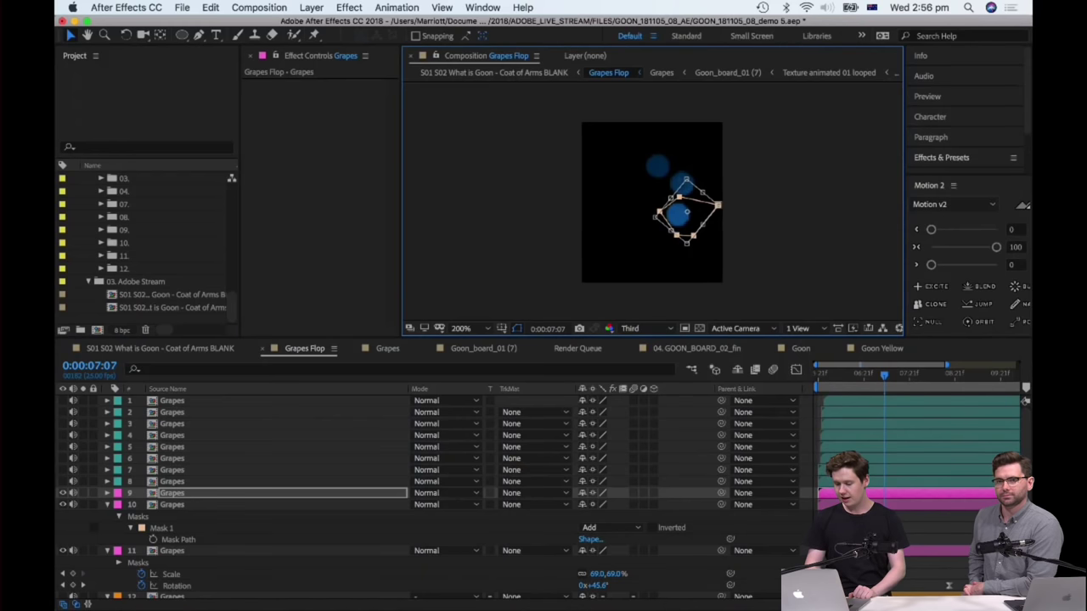
- Stagger the two copied pink Grapes layers so each starts slightly later than the one below, and preview the swing
left_click(826, 504)
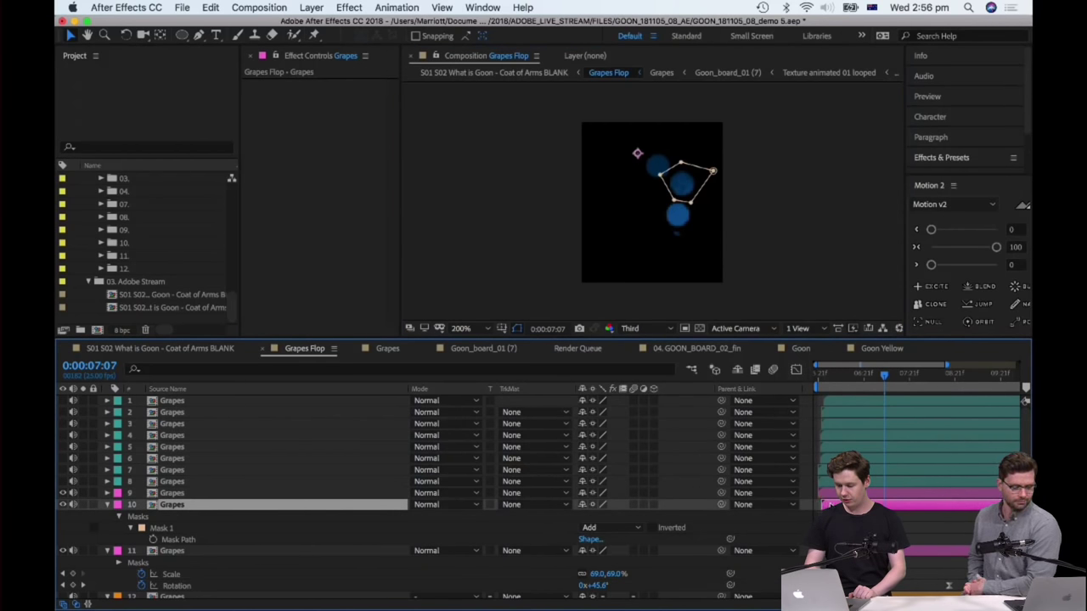
left_click(826, 494)
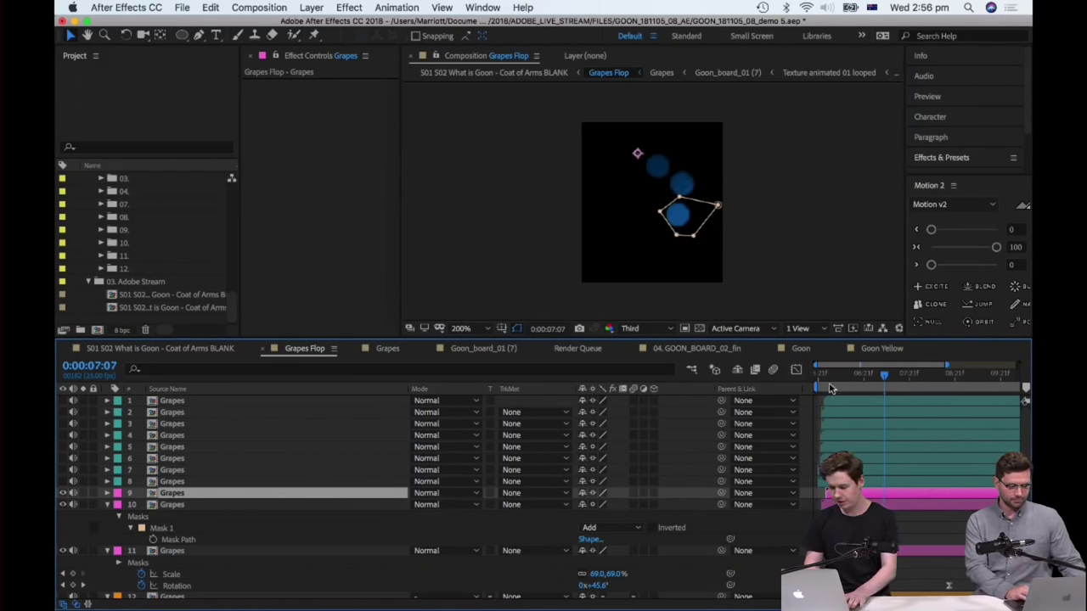
key("space")
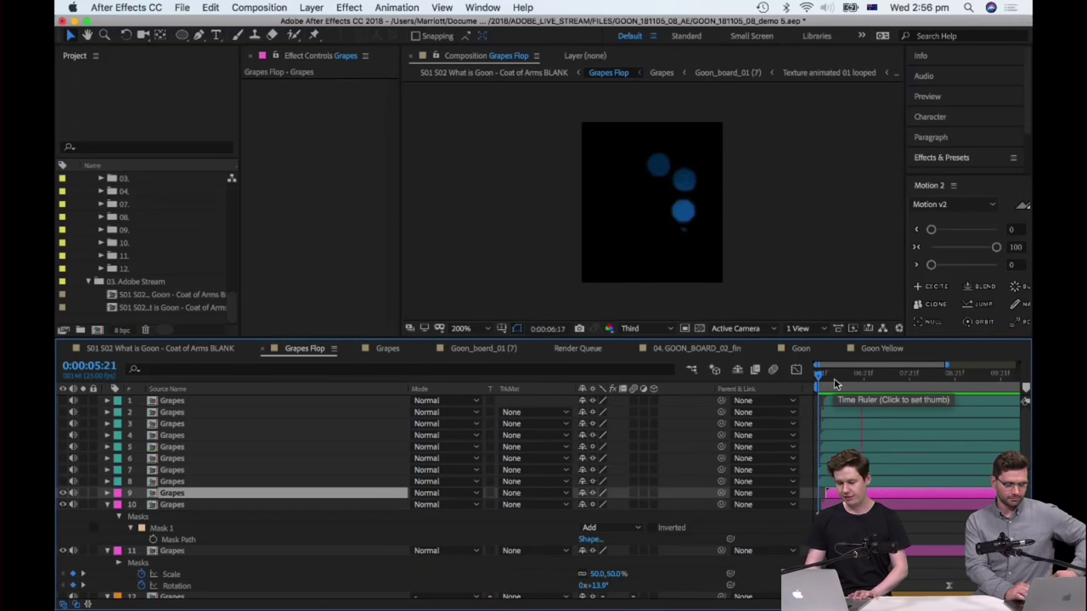
key("space")
key("space")
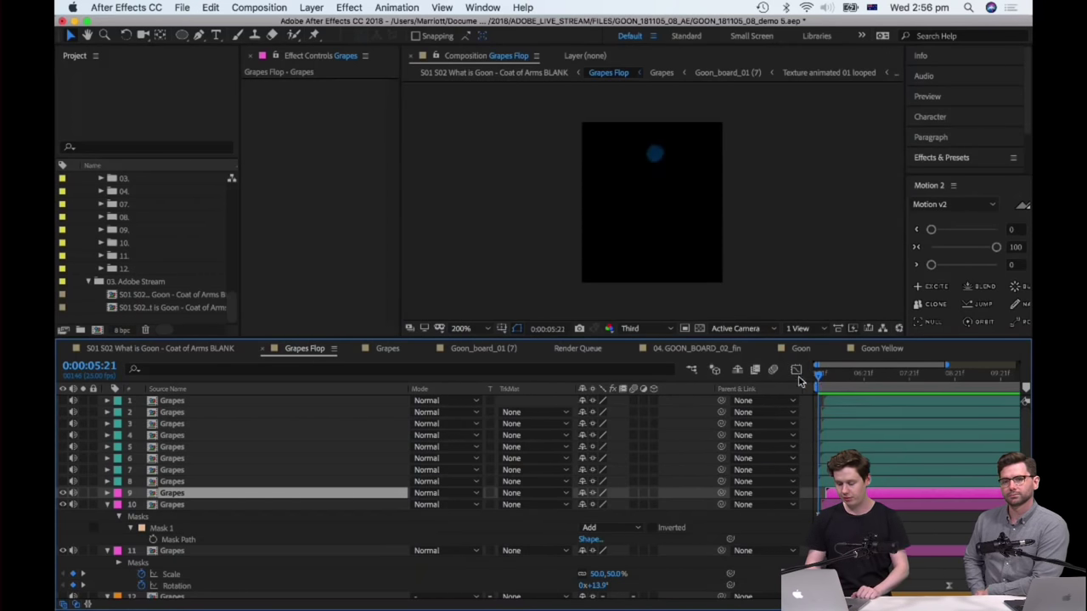
key("space")
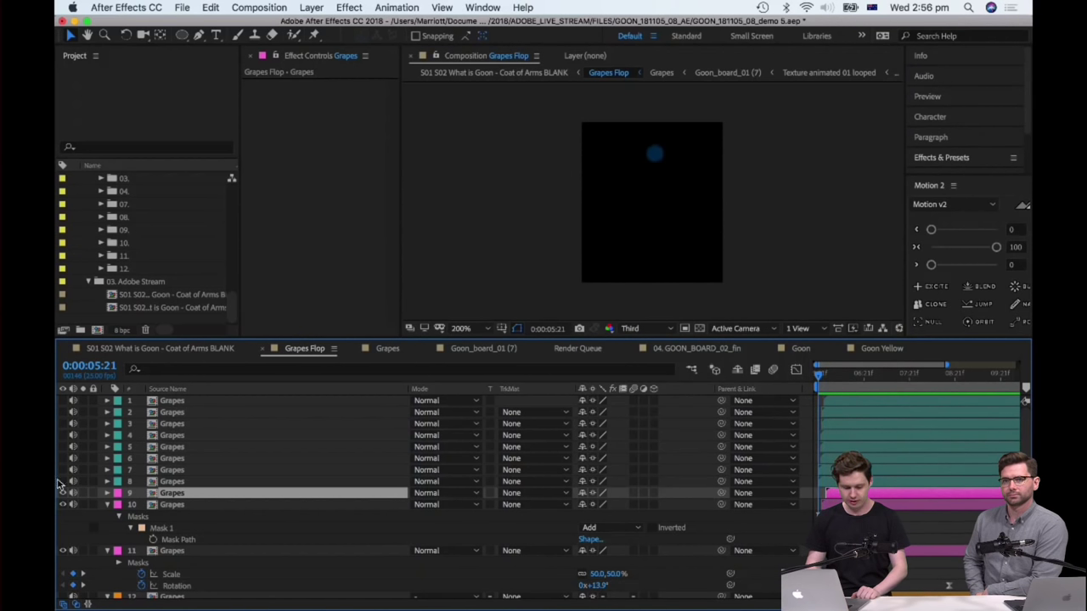
- Hide the three pink Grapes layers, show teal Grapes layers 1 to 8, and preview the full bunch swinging
left_click(61, 553)
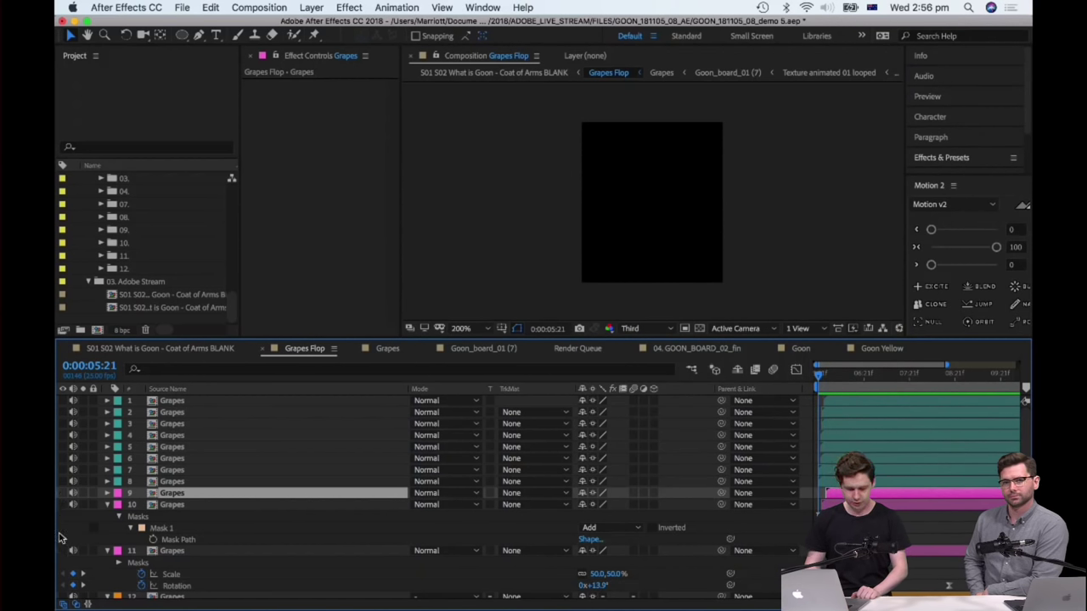
left_click_drag(63, 482, 68, 382)
key("space")
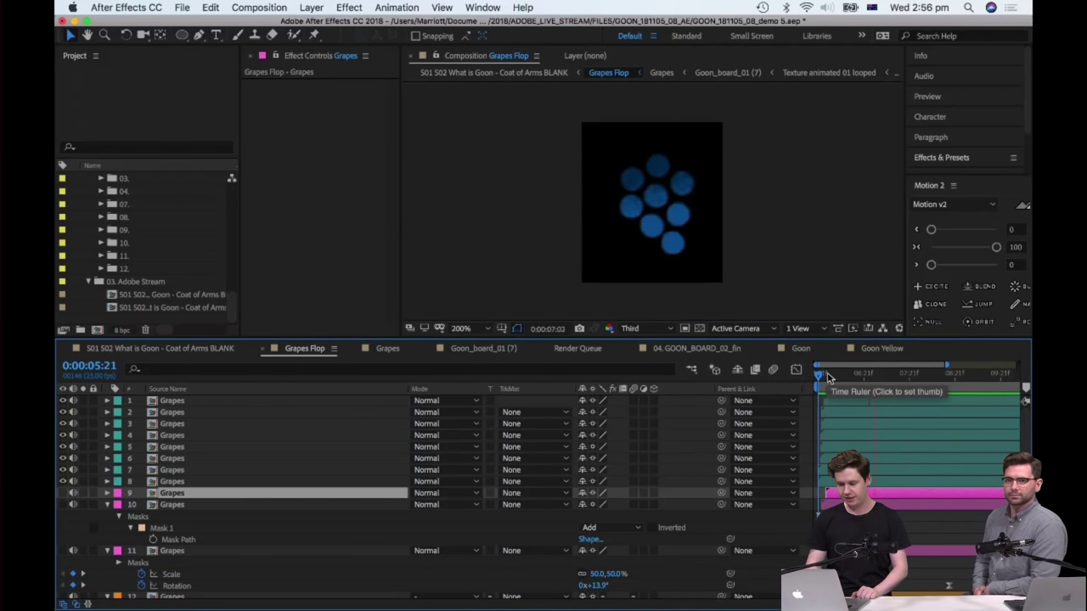
key("space")
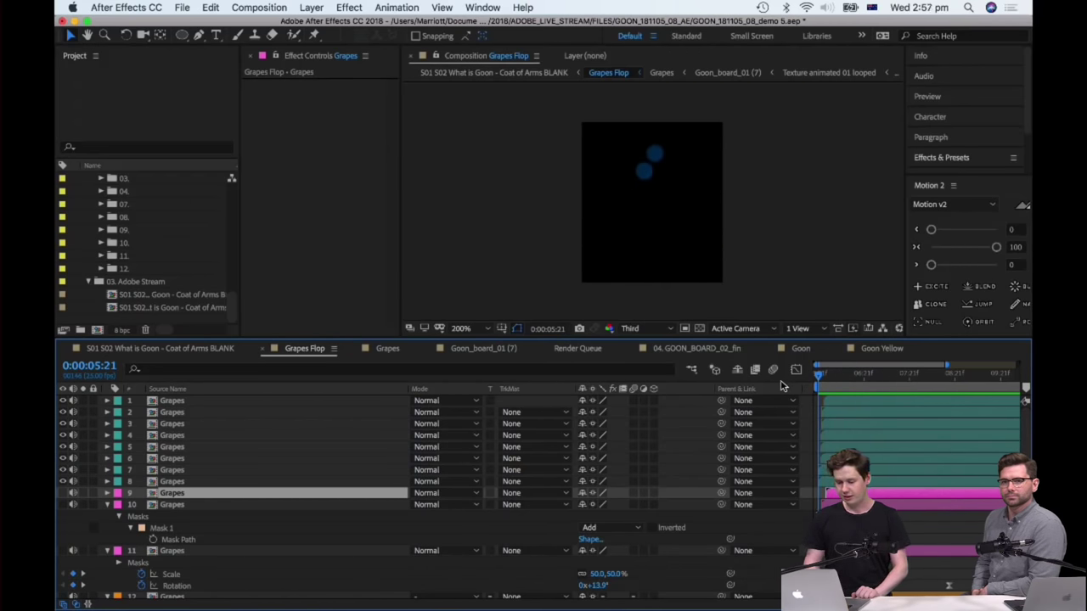
left_click(896, 383)
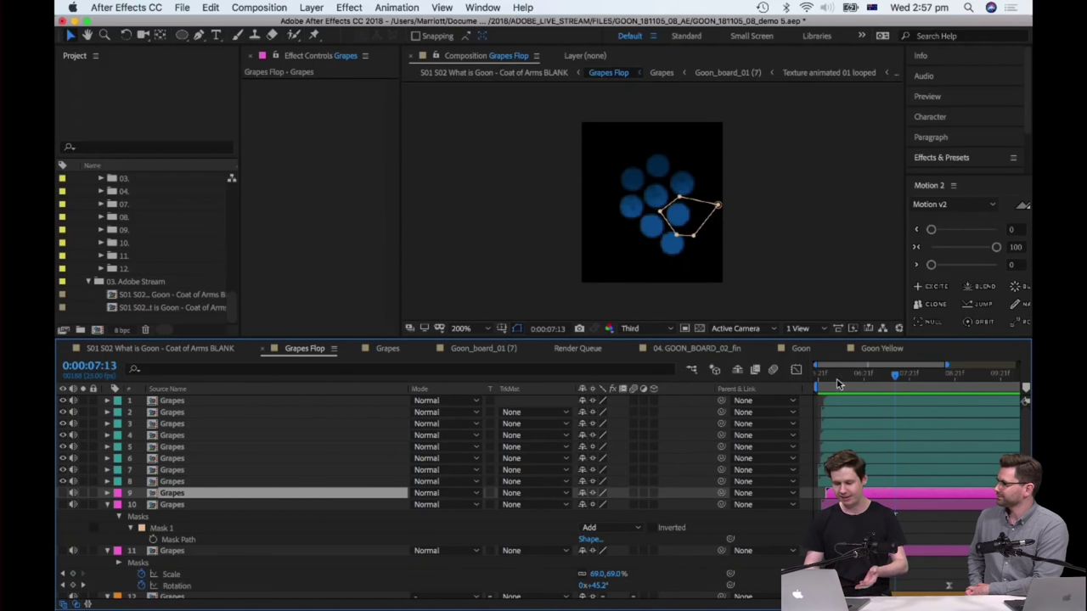
mouse_move(852, 375)
left_mouse_down()
mouse_move(839, 375)
mouse_move(863, 378)
left_mouse_up()
- Open the parent composition S01 S02 What is Goon - Coat of Arms BLANK and preview the grapes from 0:00:05:10
key("Tab")
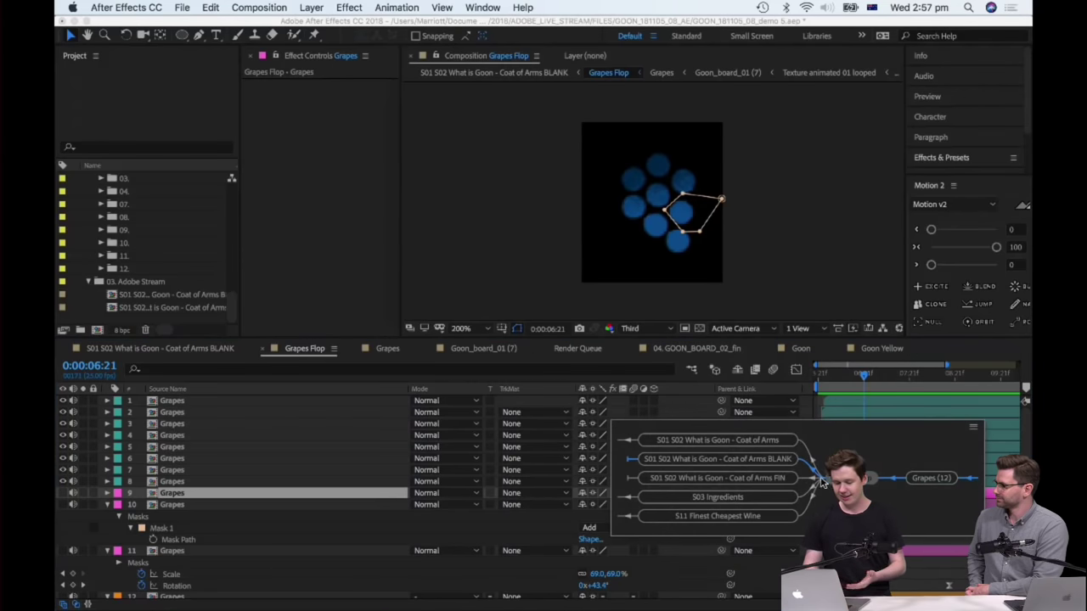
left_click(729, 456)
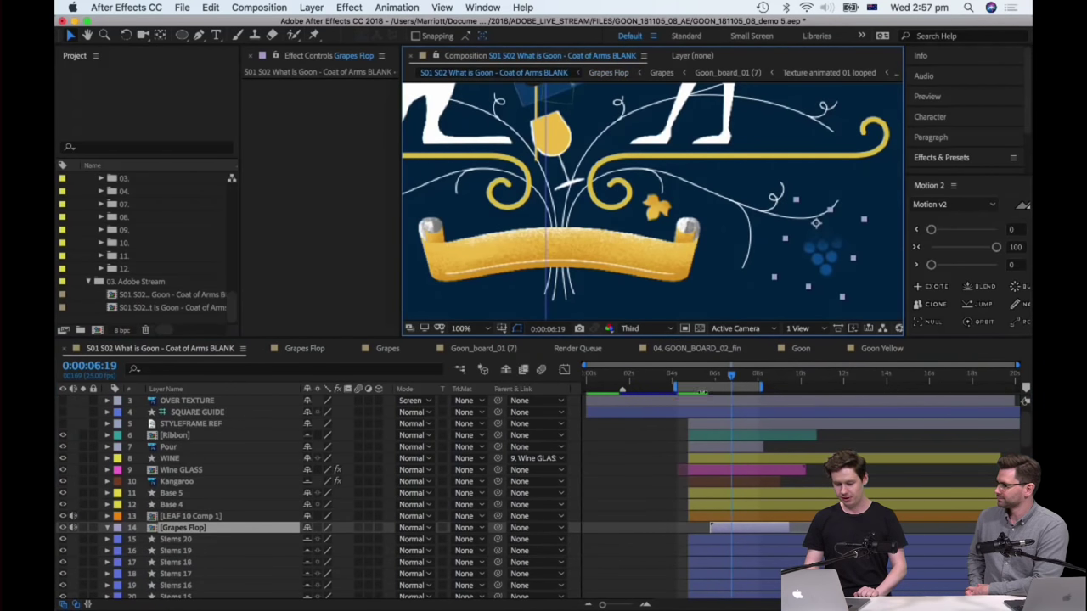
left_click(703, 382)
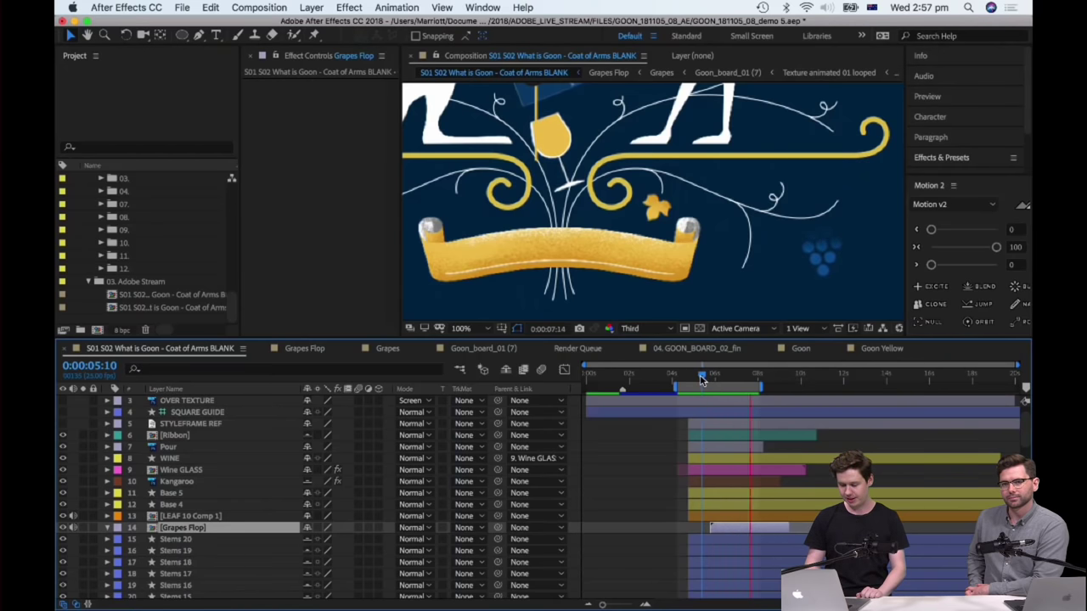
key("space")
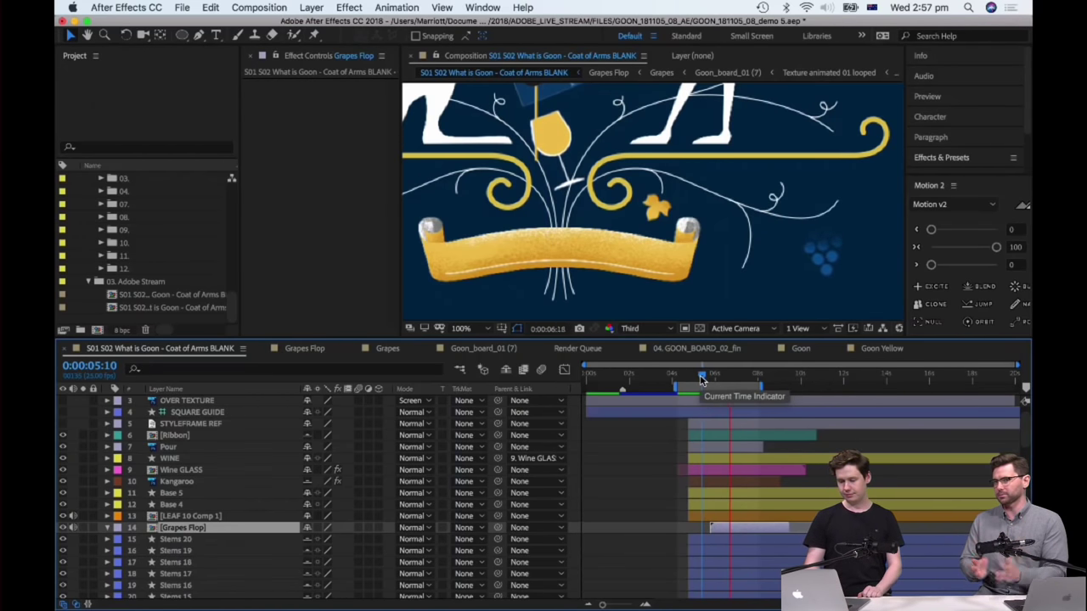